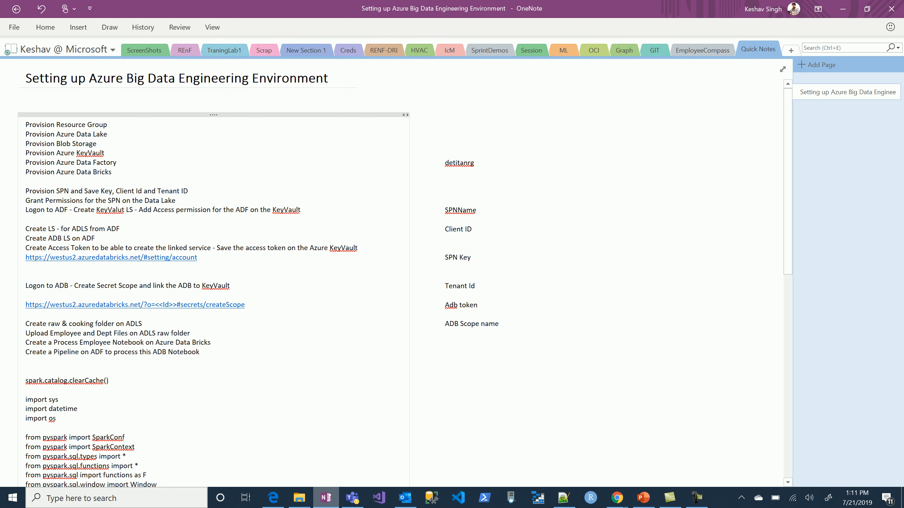
Review the Azure provisioning checklist and the PySpark code on the setup notes page.
scroll(213, 278, down, 5)
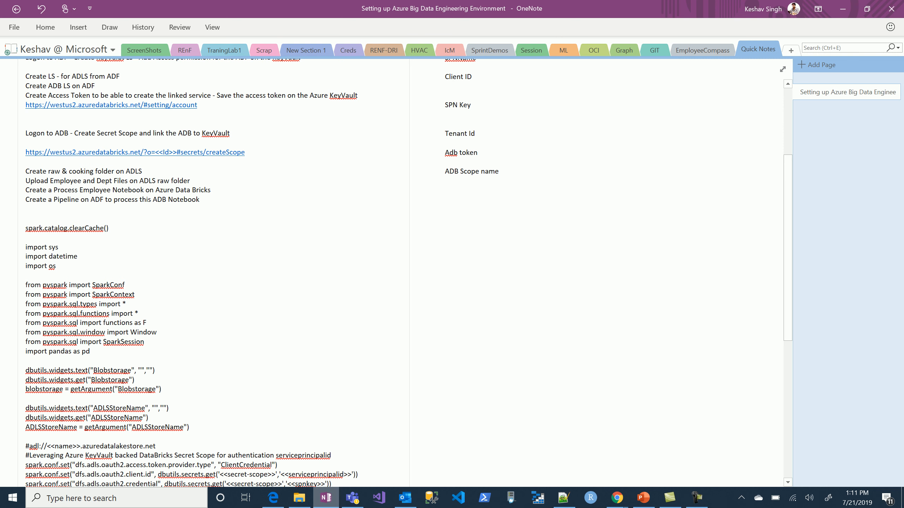
scroll(213, 278, down, 5)
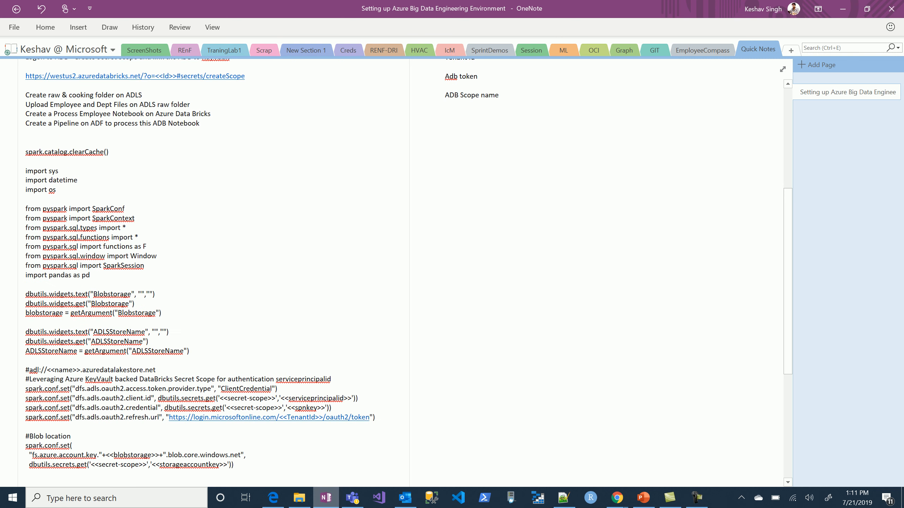
scroll(213, 278, down, 5)
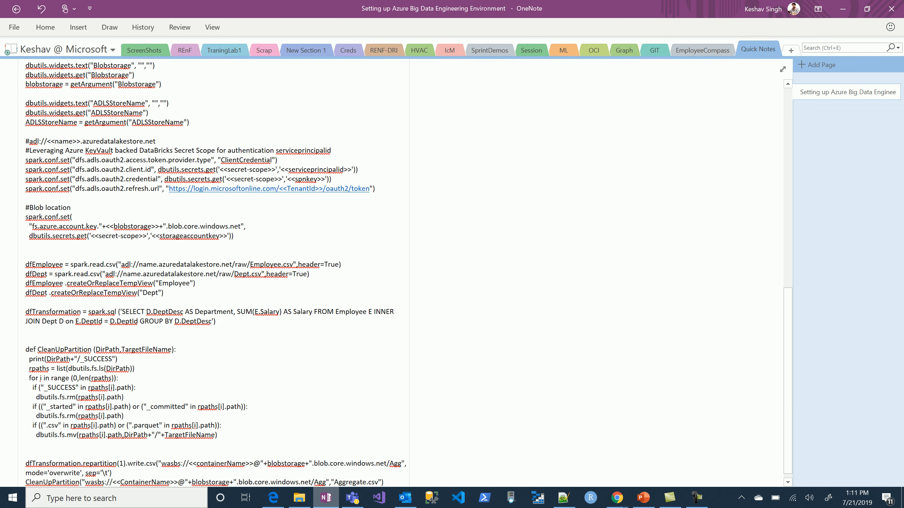
scroll(214, 278, up, 12)
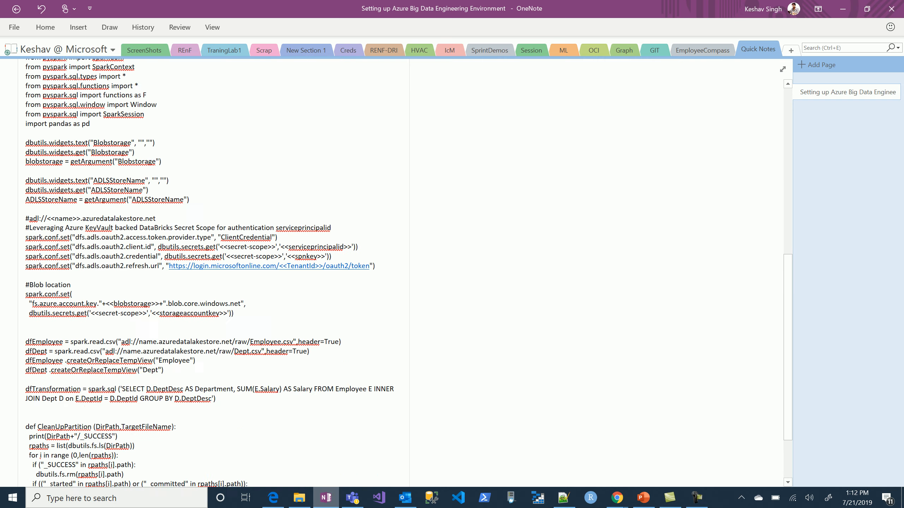
scroll(213, 278, up, 4)
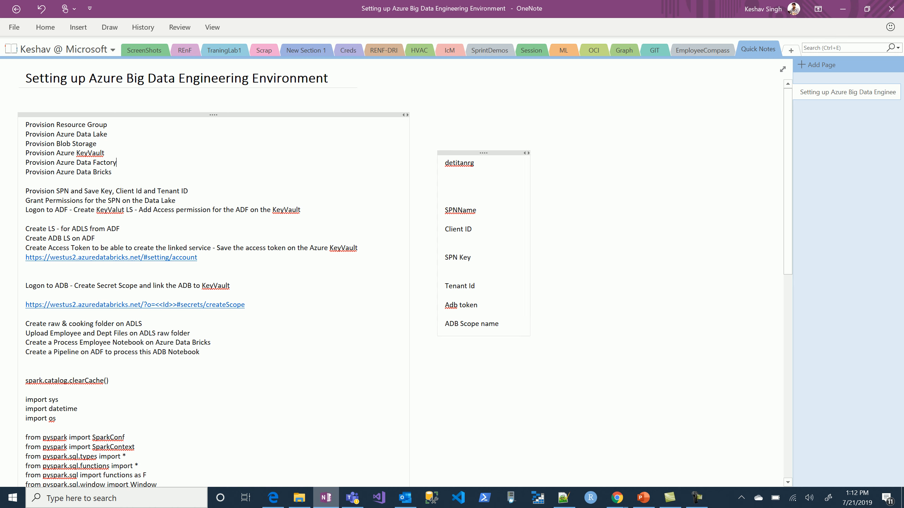
Switch to the Azure portal in Chrome and start a new resource group from the resource groups list.
mouse_move(617, 498)
click(731, 448)
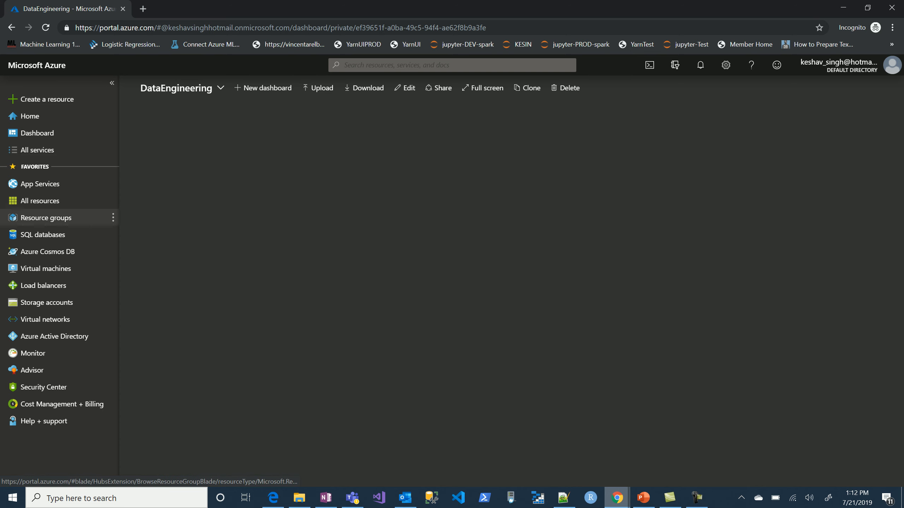
click(46, 218)
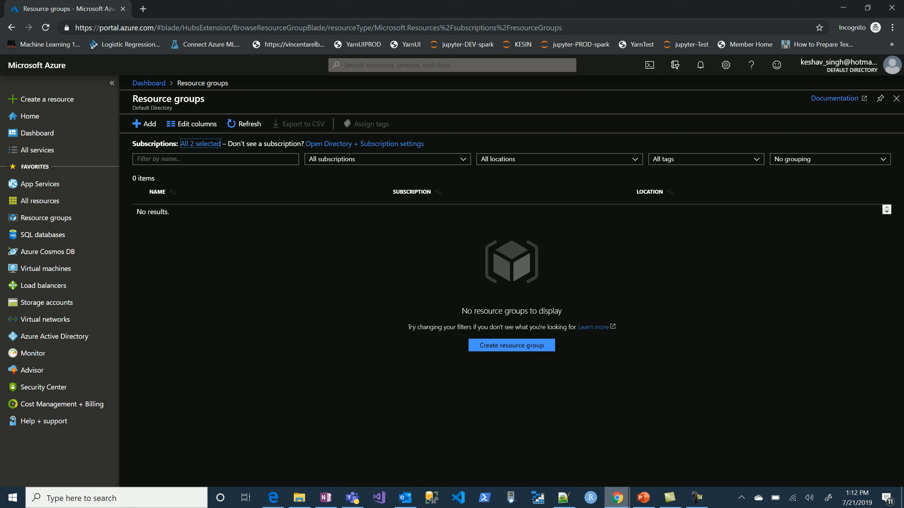
click(144, 124)
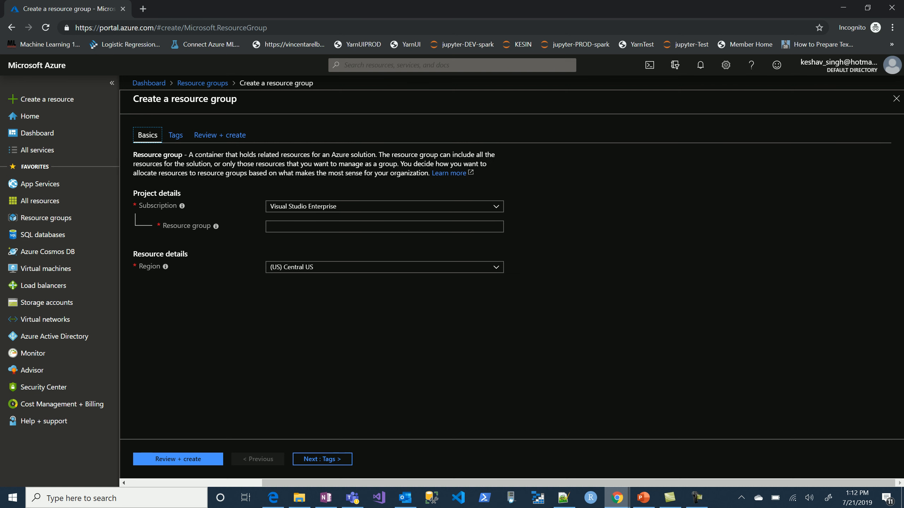
Create the resource group named detitanrg in the (US) East US 2 region.
click(385, 227)
text(dett)
key(BackSpace)
key(BackSpace)
text(itan)
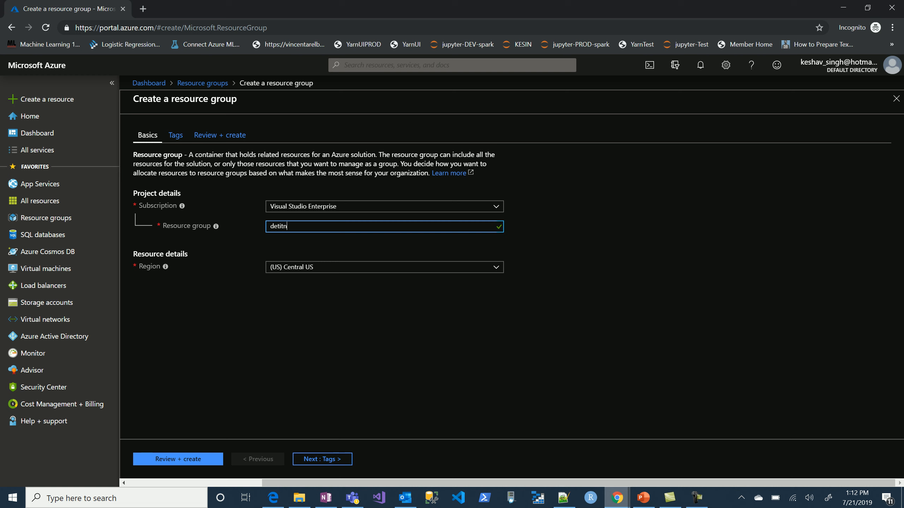
text(rg)
click(384, 267)
click(380, 304)
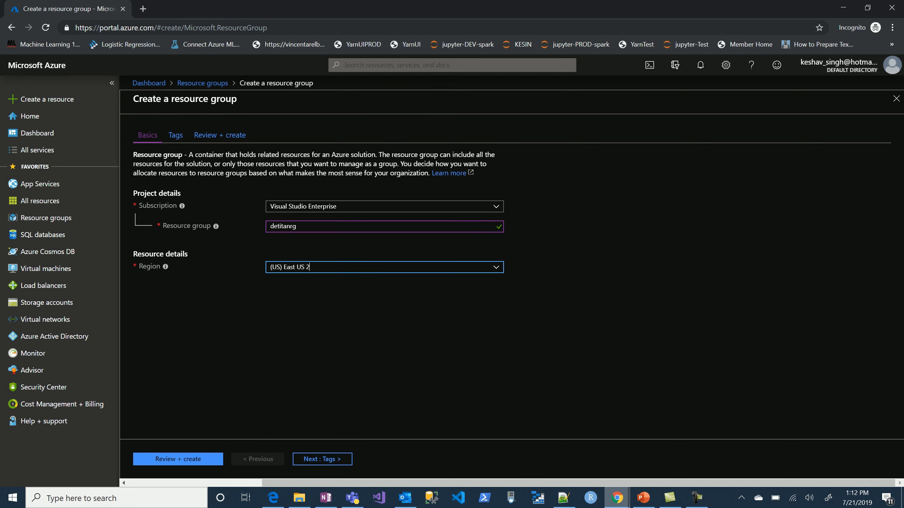
click(178, 459)
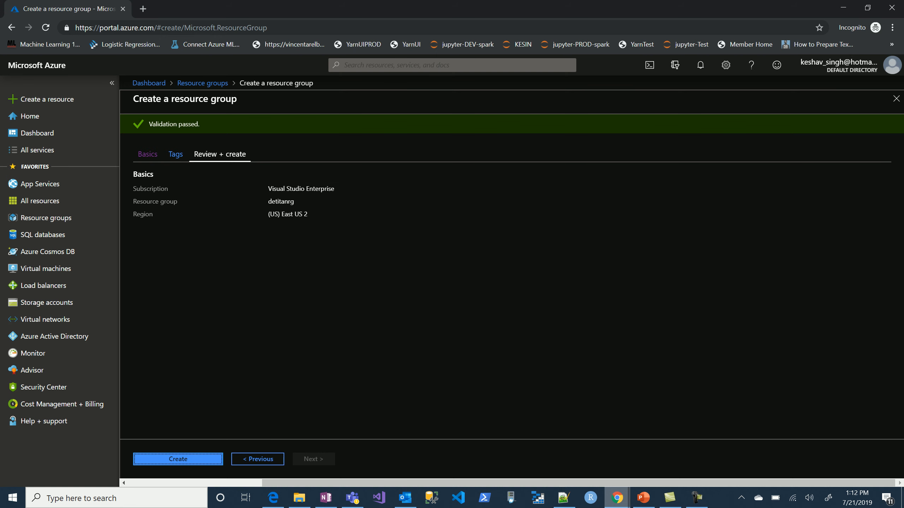
click(178, 459)
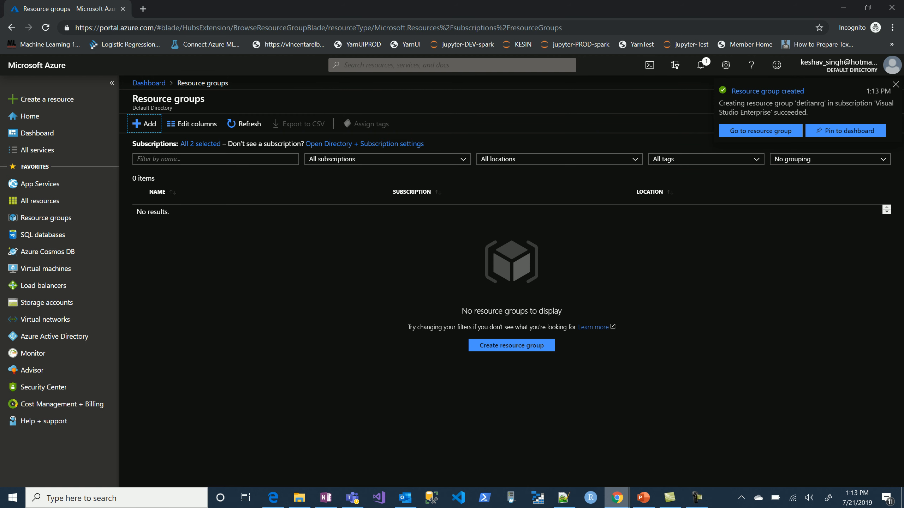
Open the detitanrg resource group from the refreshed list, pin it to the dashboard and return to the dashboard.
click(700, 65)
click(700, 65)
click(244, 124)
click(177, 214)
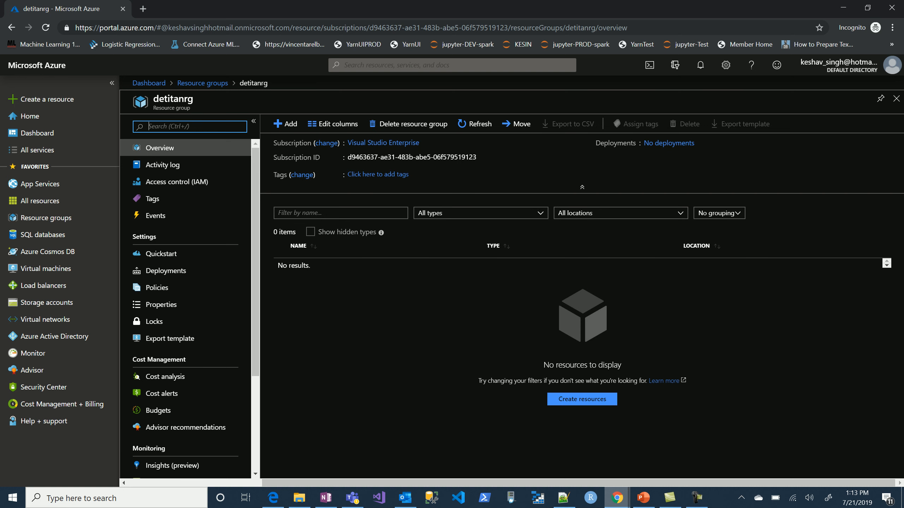
click(880, 98)
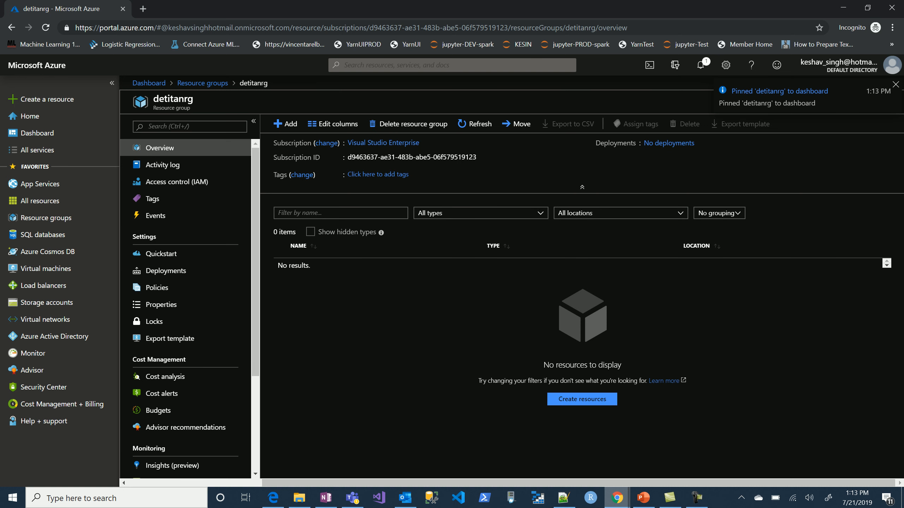
click(148, 83)
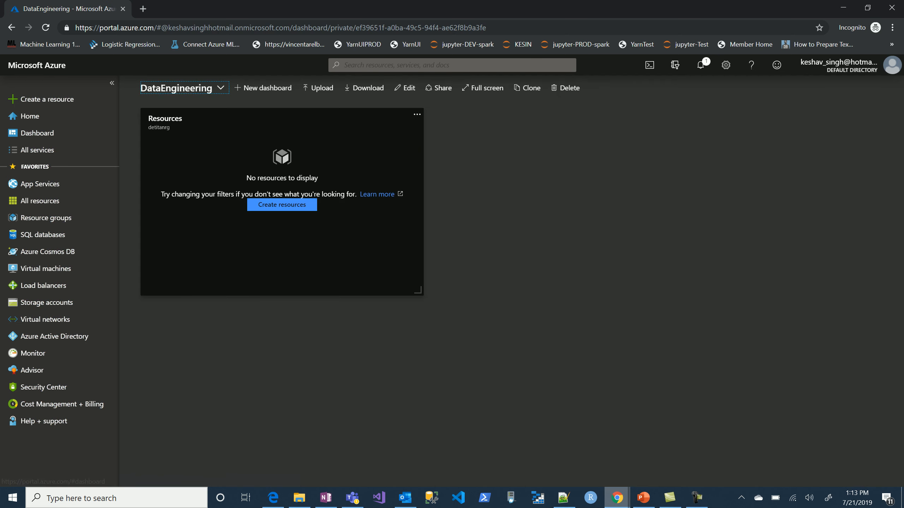
From the detitanrg resource group, find Data Lake Storage Gen1 in the Marketplace and open its creation form.
click(165, 121)
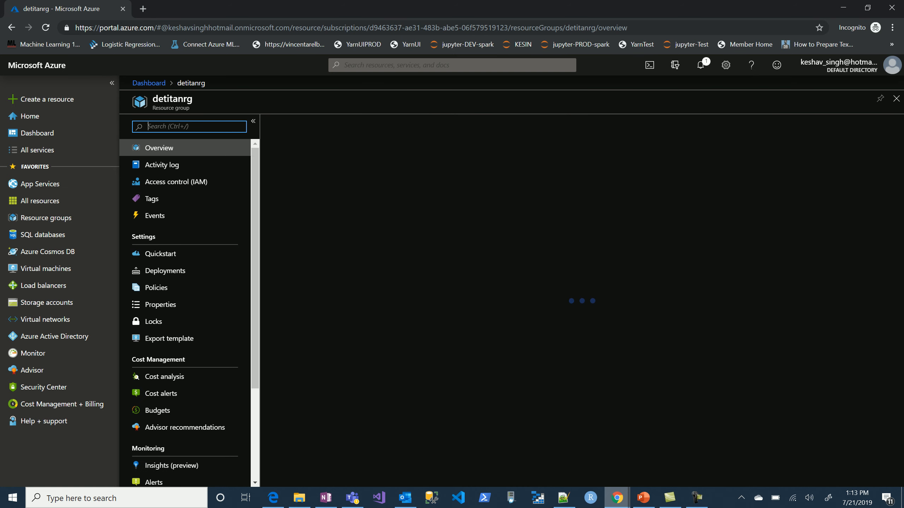
click(284, 123)
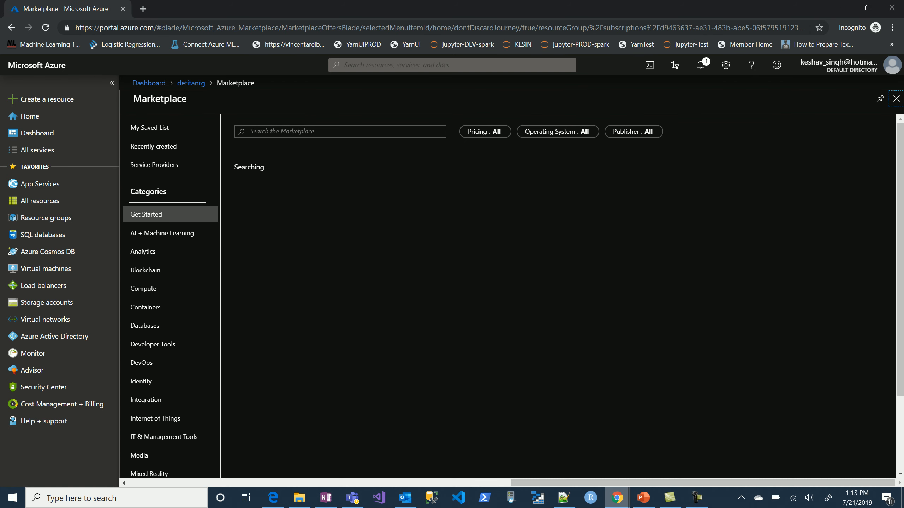
text(dsat)
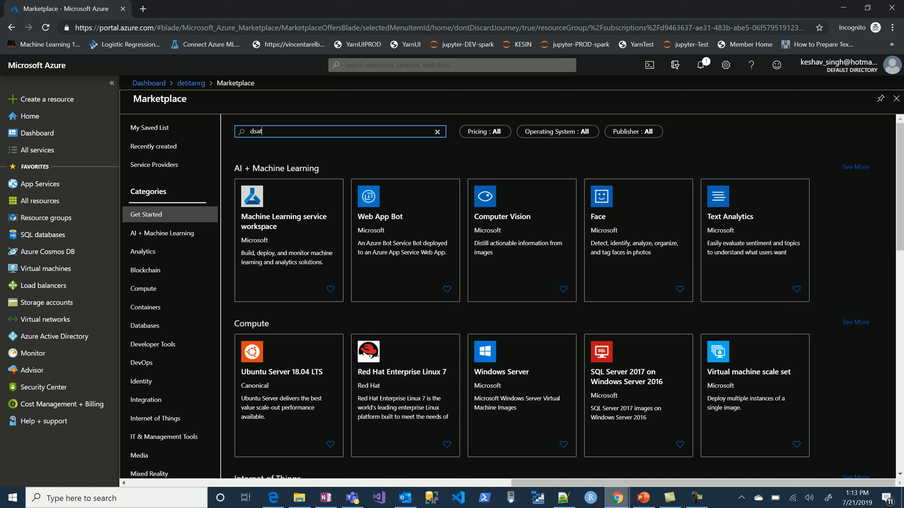
key(BackSpace)
key(BackSpace)
text(ata lake)
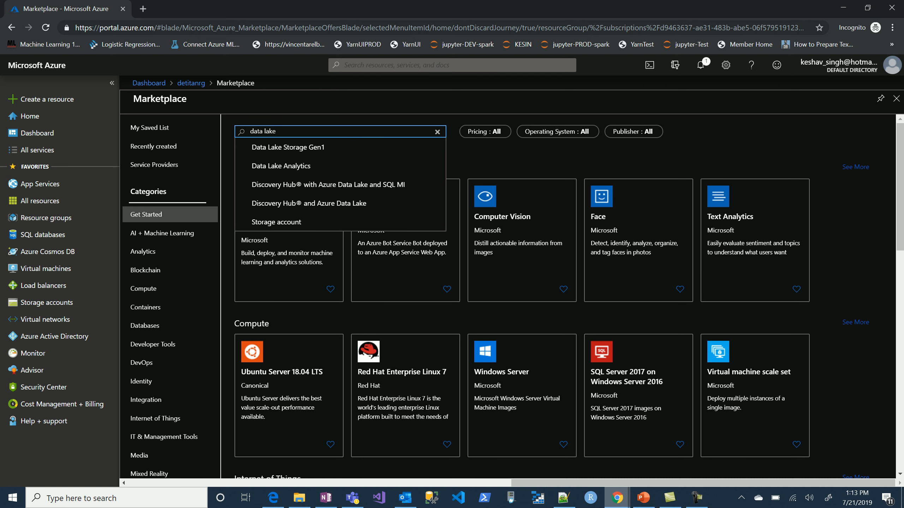
key(Down)
key(Return)
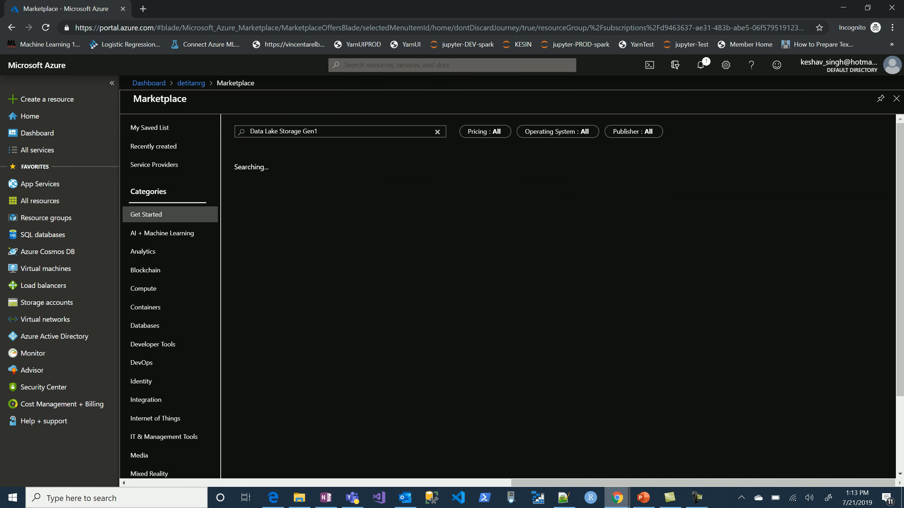
click(219, 166)
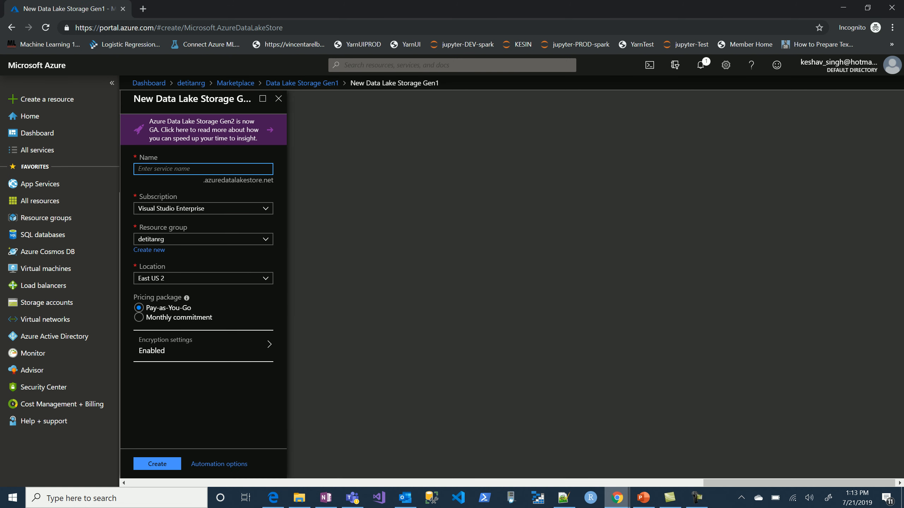
Create the Data Lake Storage Gen1 account with the name detitanadls.
text(detita)
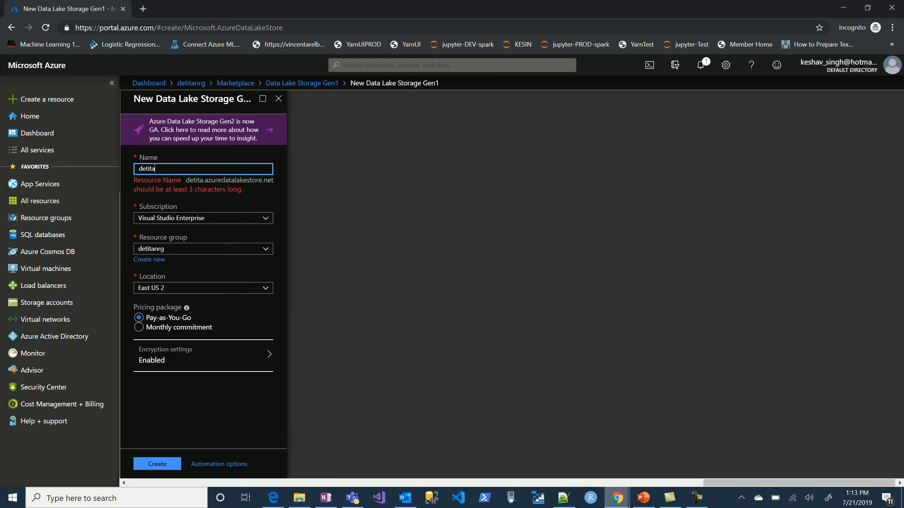
text(nadls)
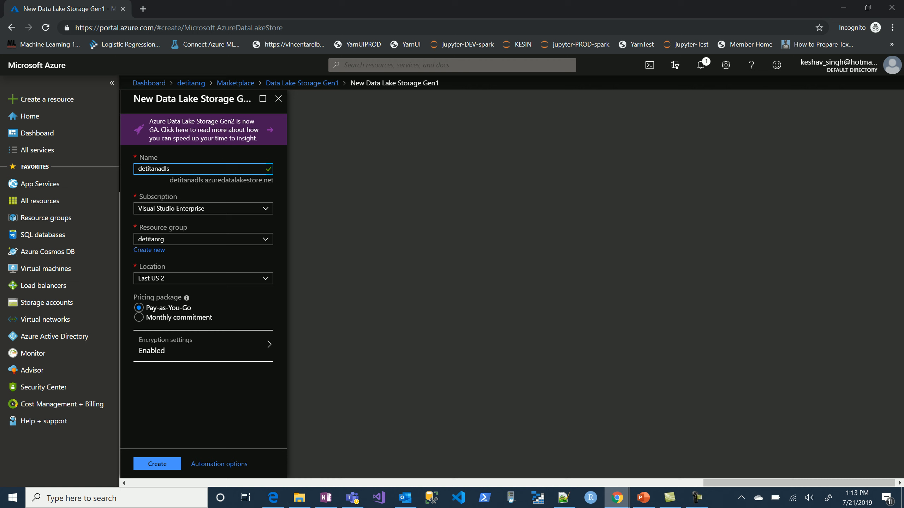
click(156, 463)
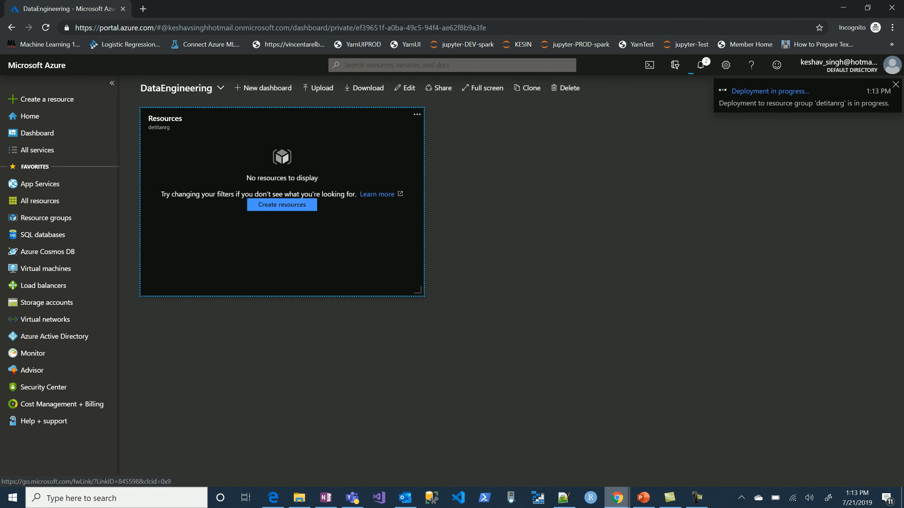
Search the Marketplace for blob from the detitanrg resource group and open the Storage account creation form.
click(165, 119)
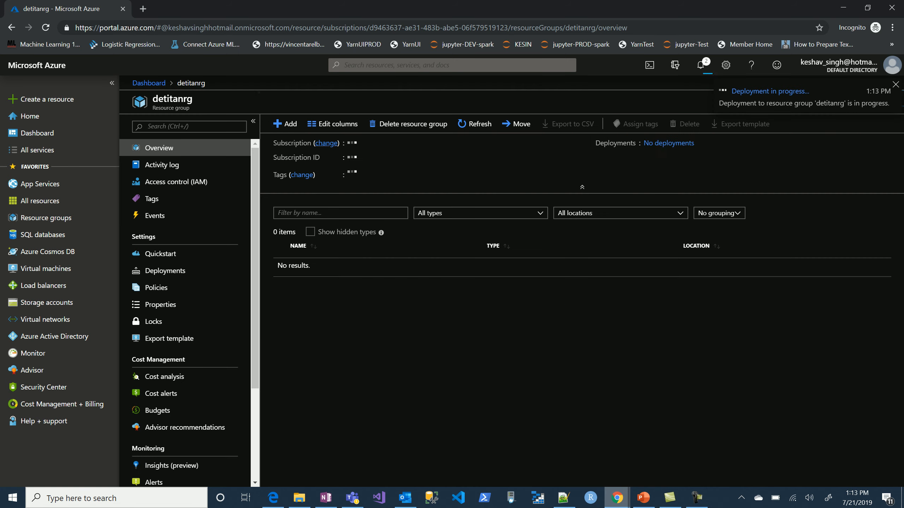
click(285, 124)
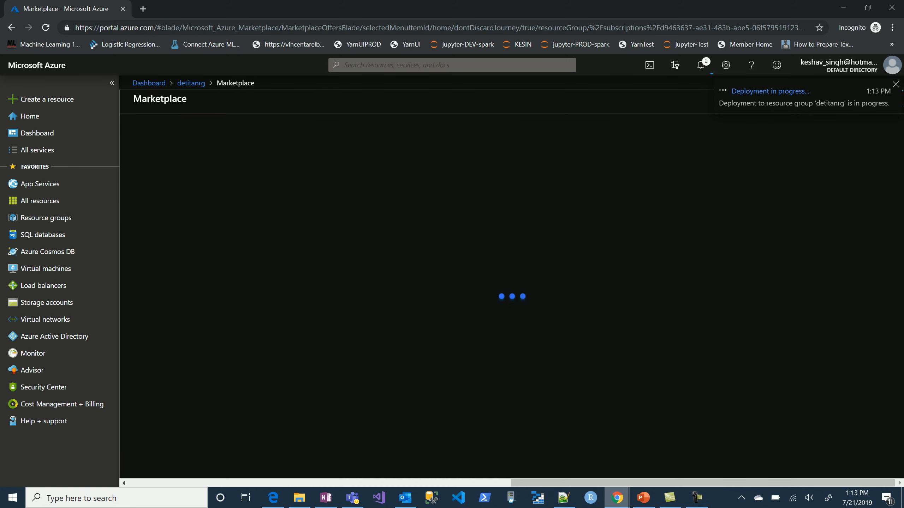
text(blob)
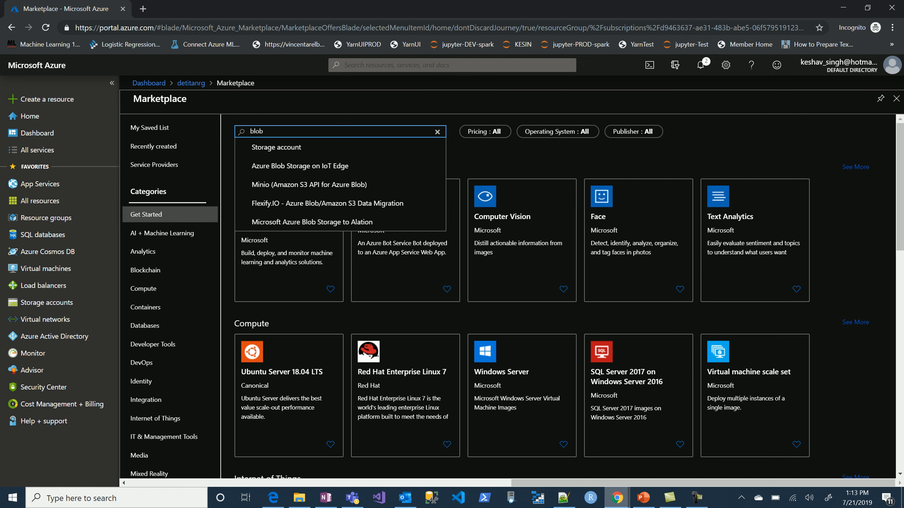
click(276, 147)
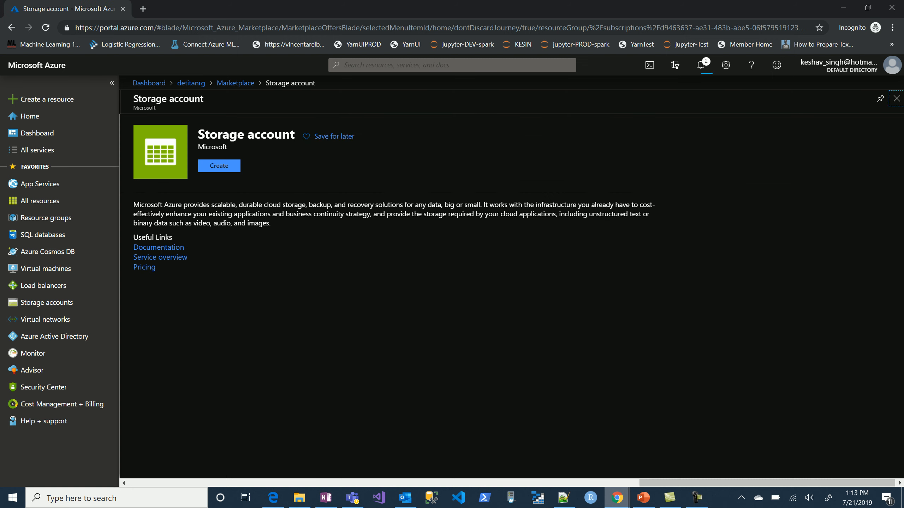
click(219, 166)
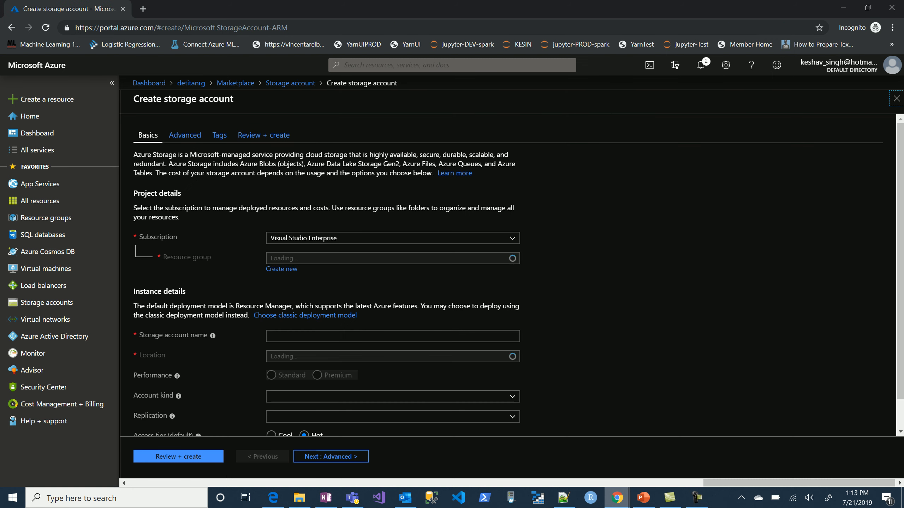
Name the new storage account detitanblob and set its location to (US) East US 2.
click(393, 336)
text(detitan)
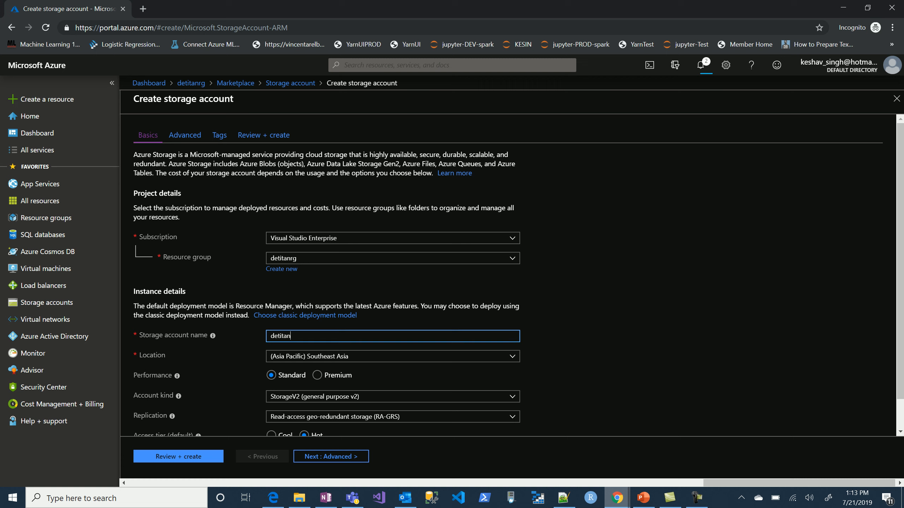
text(blob)
scroll(518, 275, down, 1)
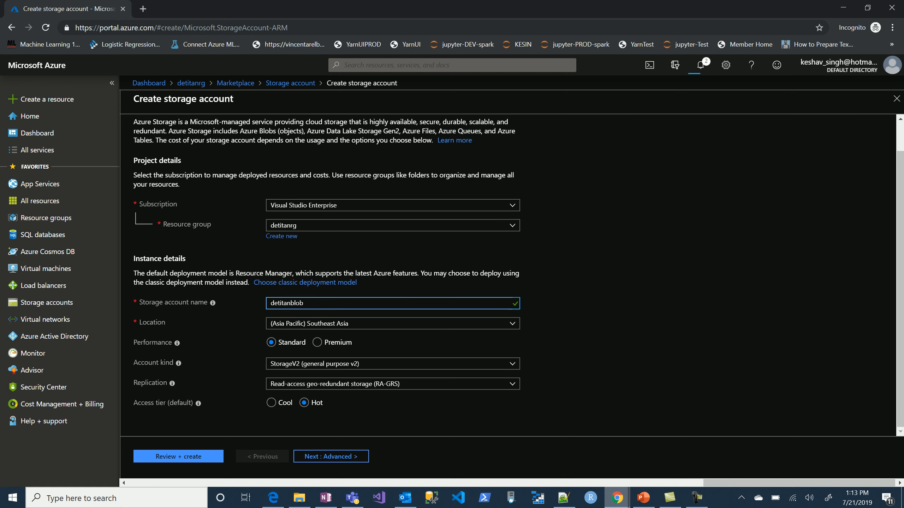
click(393, 324)
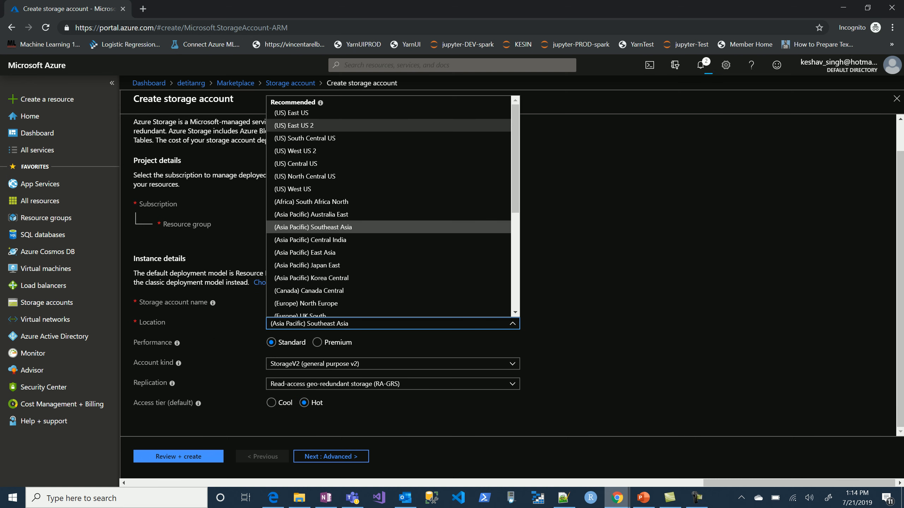
click(292, 114)
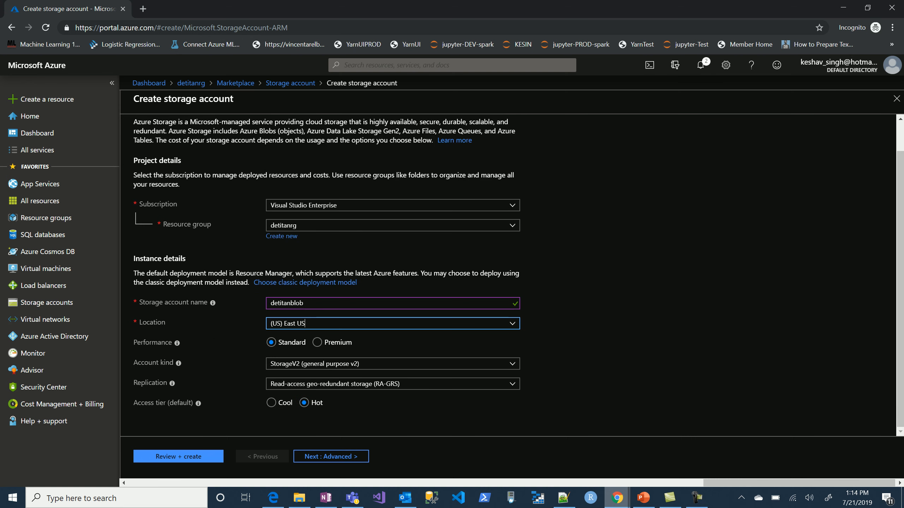
click(392, 324)
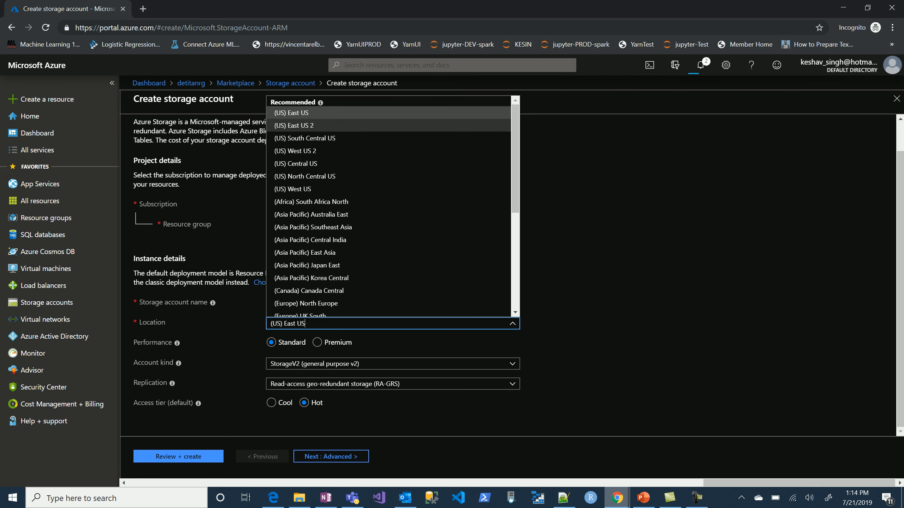
click(306, 126)
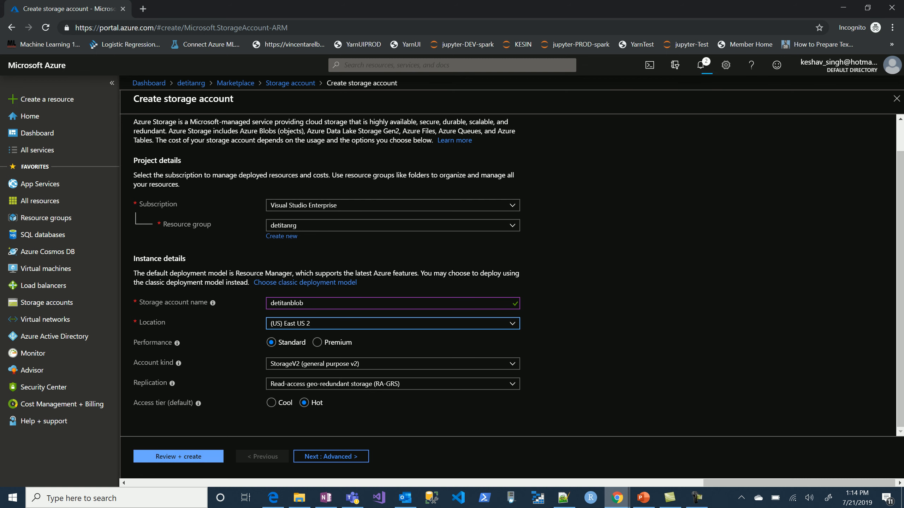
Validate and create the detitanblob storage account, and return to the detitanrg resource group.
click(178, 456)
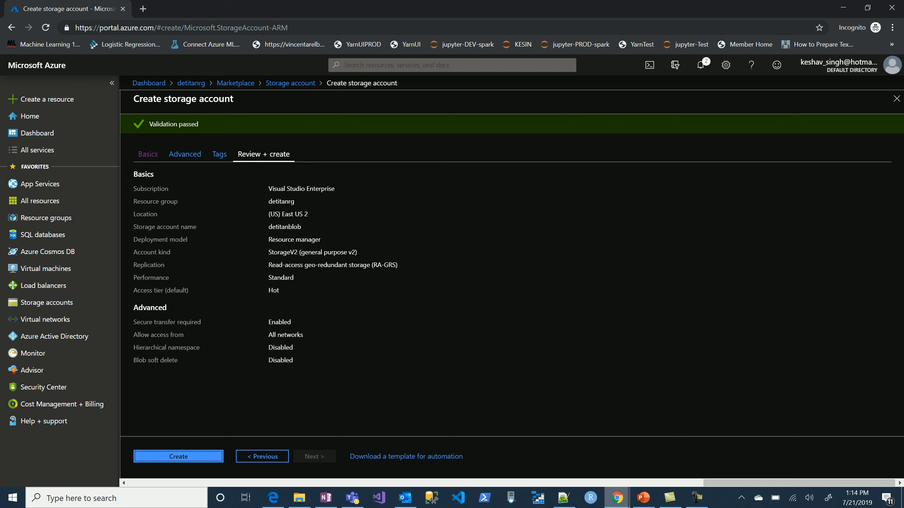
click(178, 457)
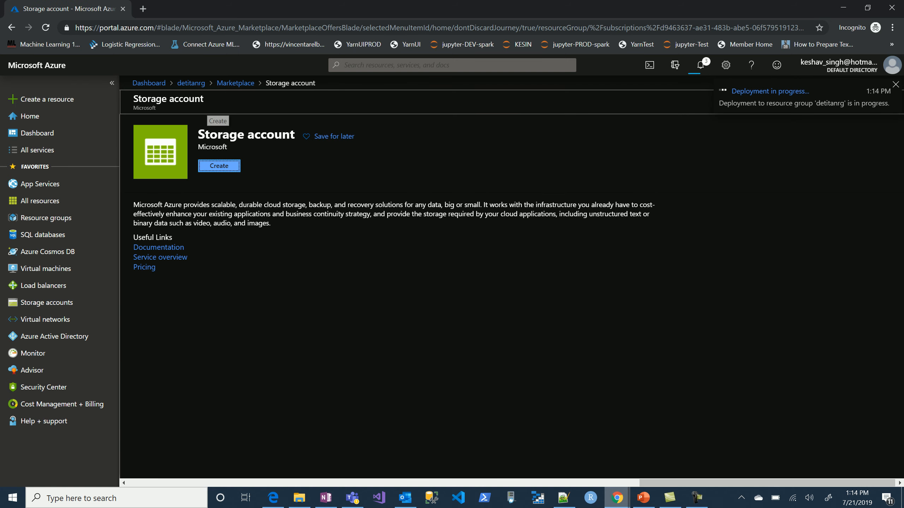
click(149, 83)
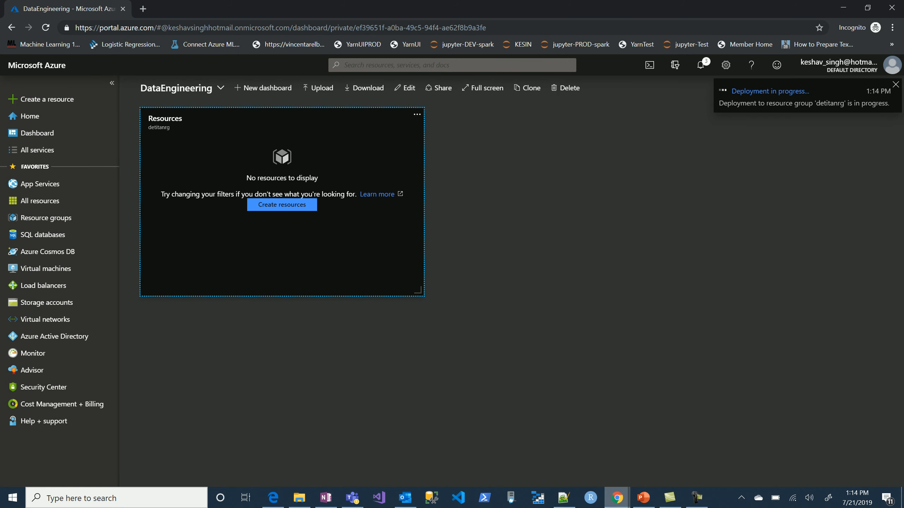
click(770, 92)
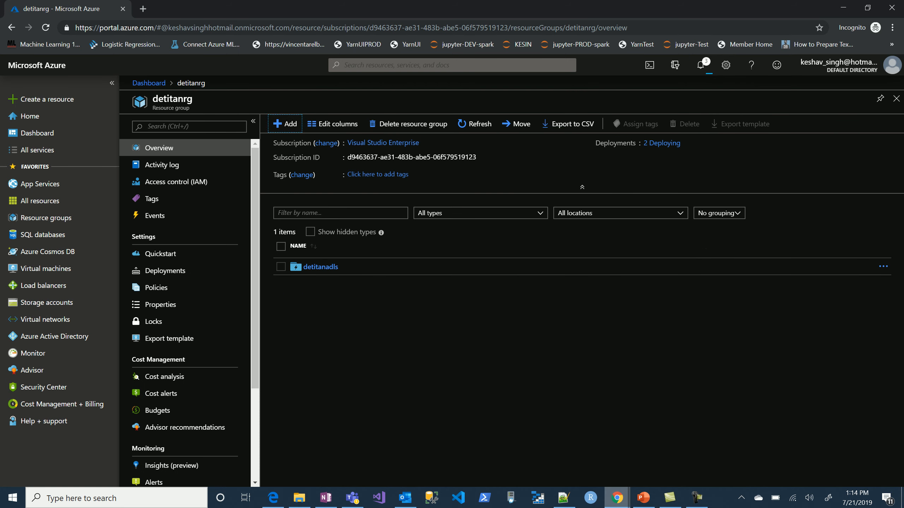
Find Key Vault in the Marketplace from the detitanrg resource group and open its creation form.
click(285, 124)
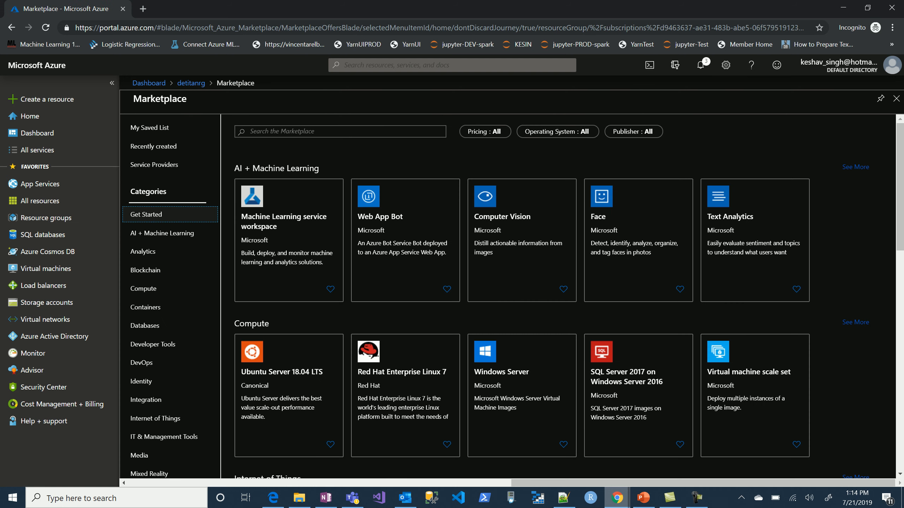
text(key vau)
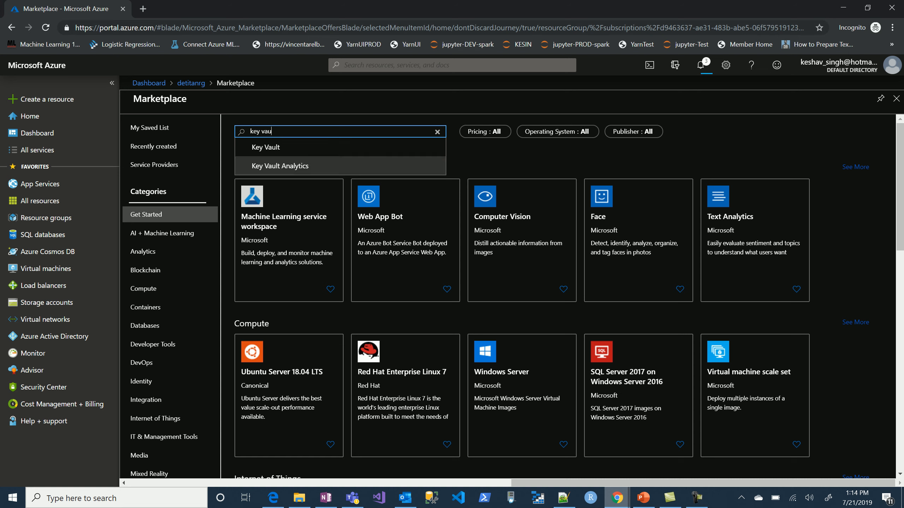
click(266, 147)
click(219, 165)
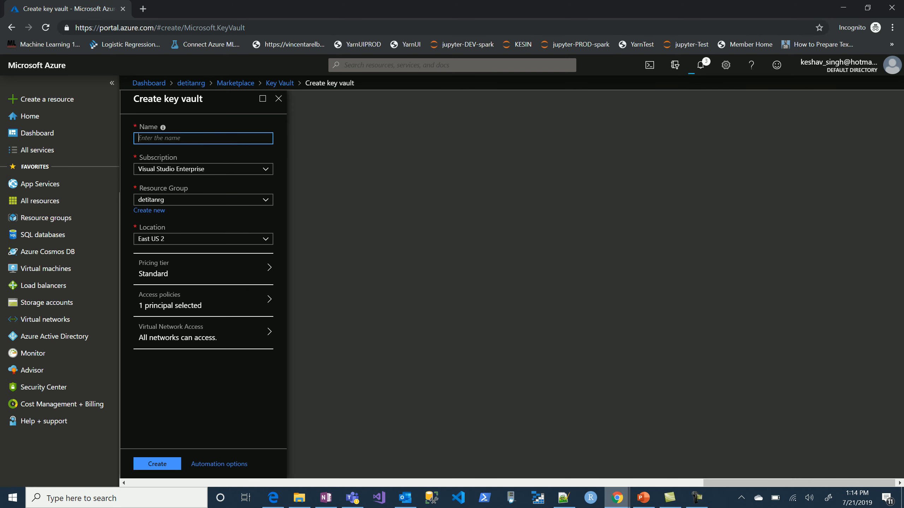
Create the key vault with the name detitanKeyVault.
text(detitanKeyVault)
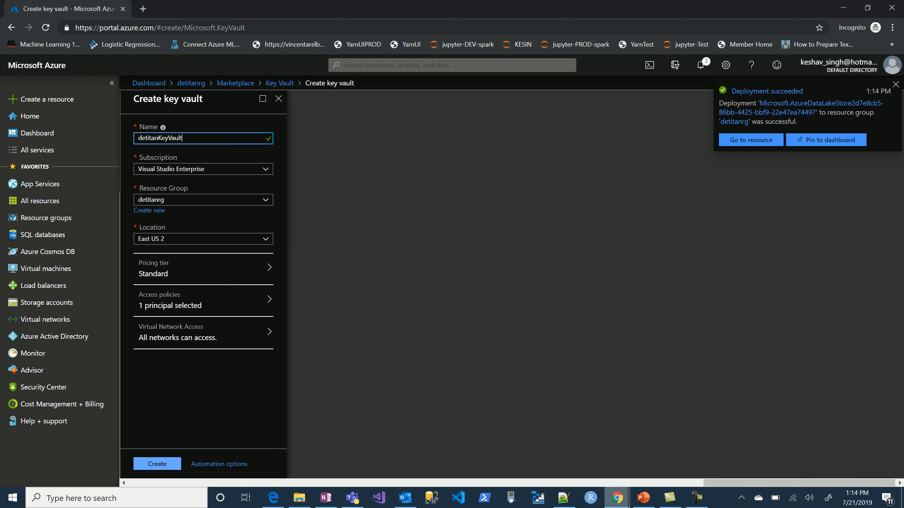
click(156, 464)
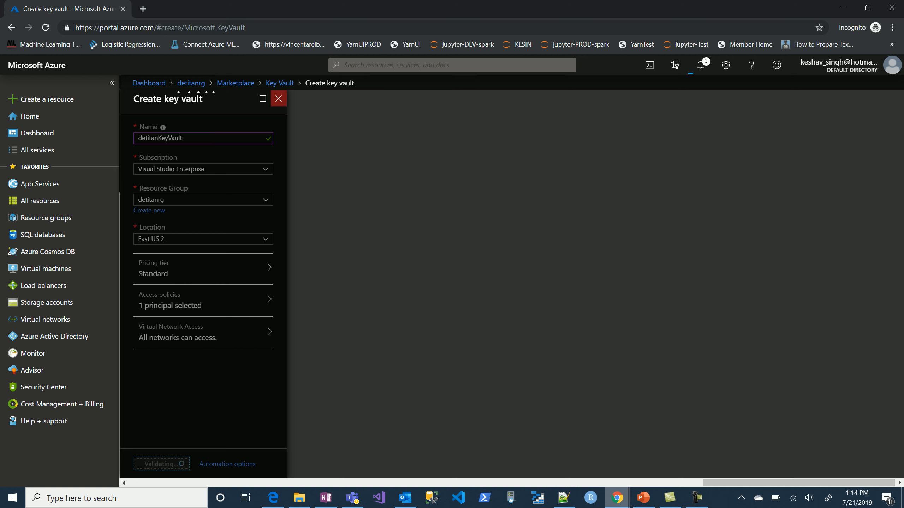
From the detitanrg resource group, find Data Factory in the Marketplace and open its creation form.
click(191, 84)
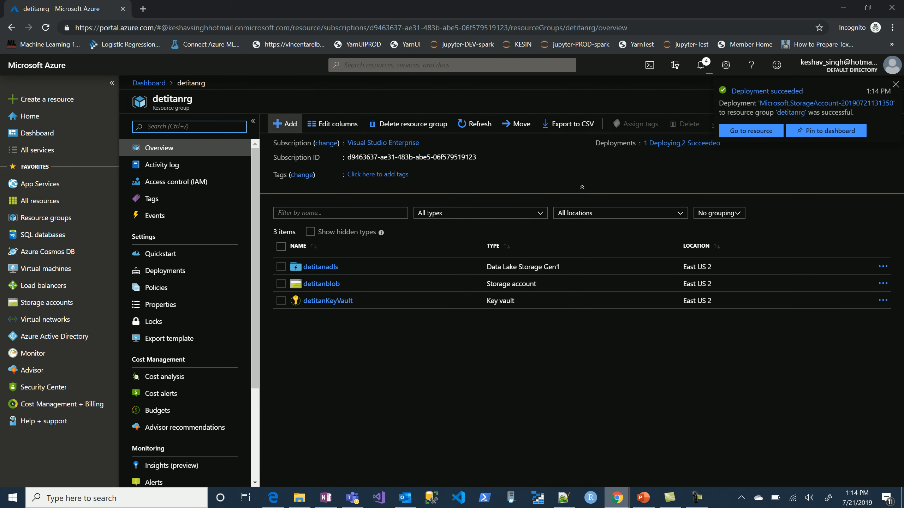
click(285, 123)
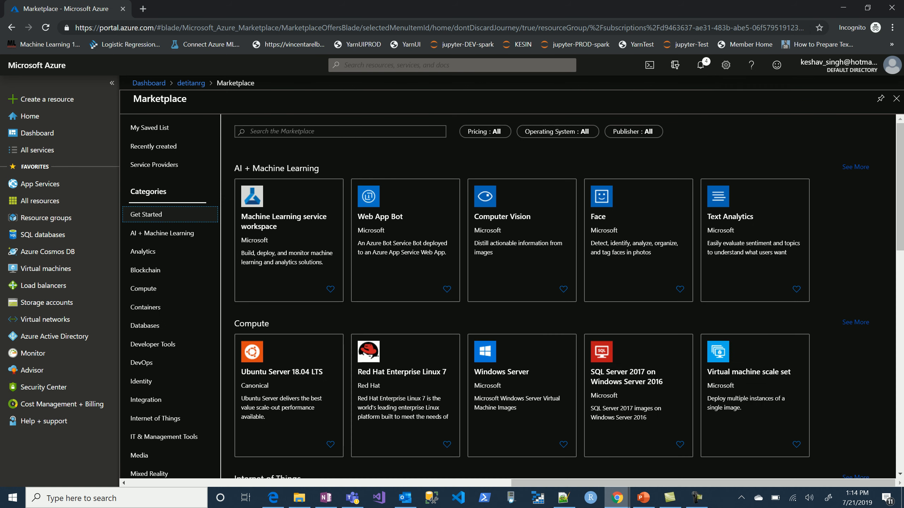
text(data factor)
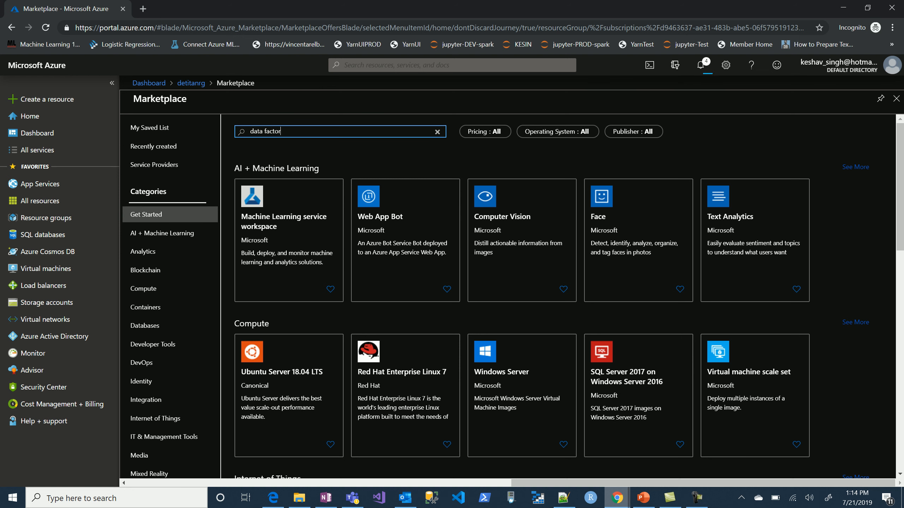
text(y)
key(Return)
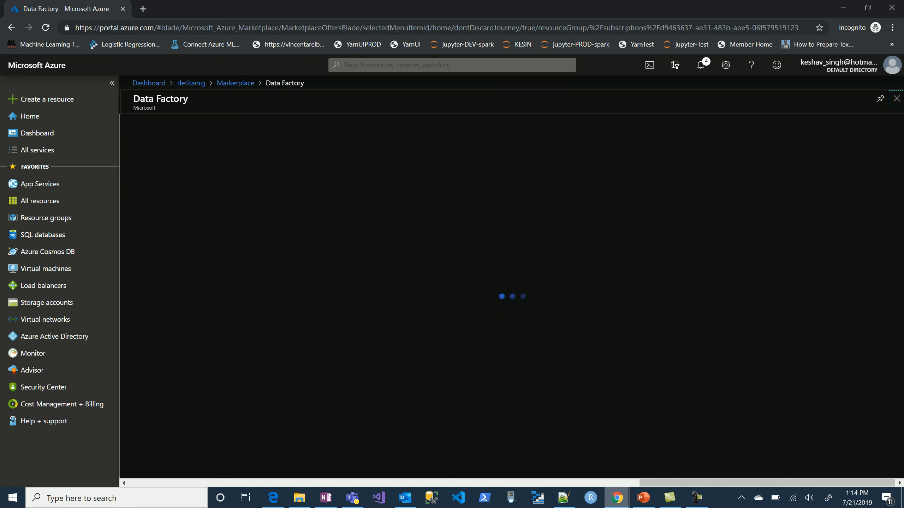
click(219, 165)
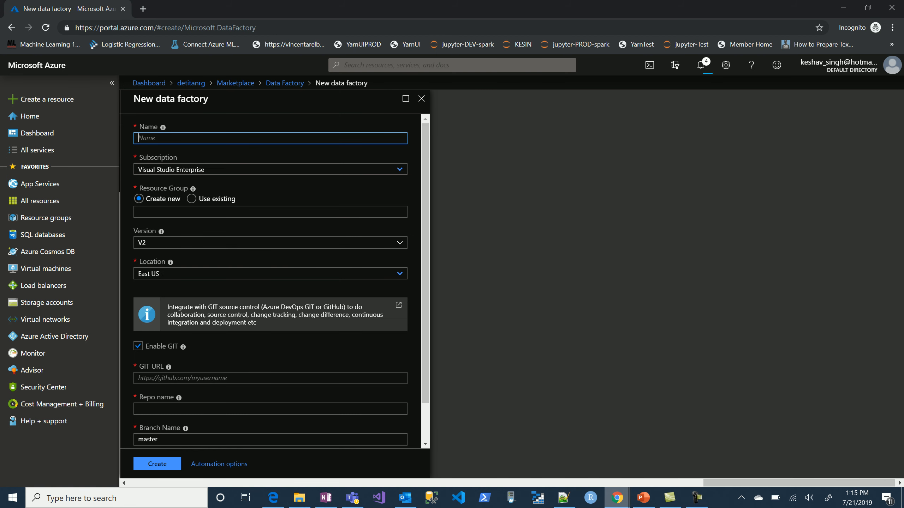
Create a data factory named detitanadf in the existing detitanrg resource group with GIT disabled.
text(detitanad)
text(f)
click(214, 199)
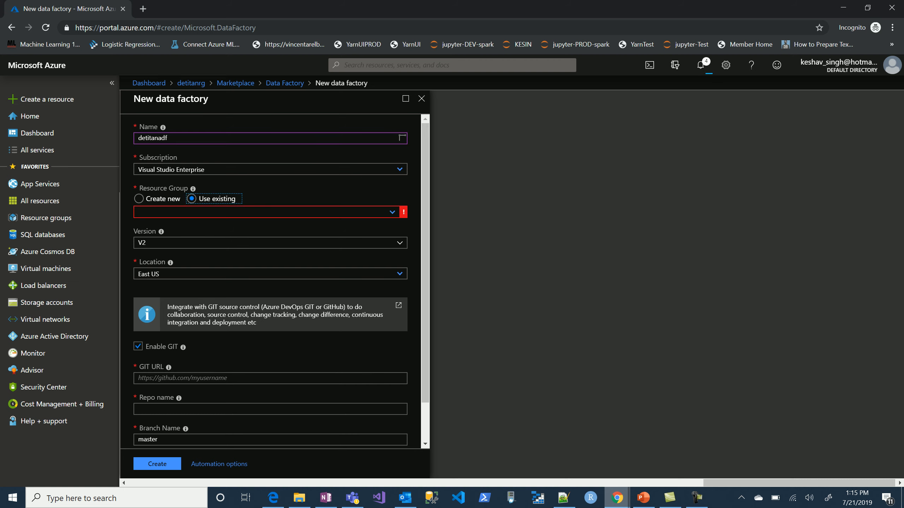
click(266, 212)
click(213, 225)
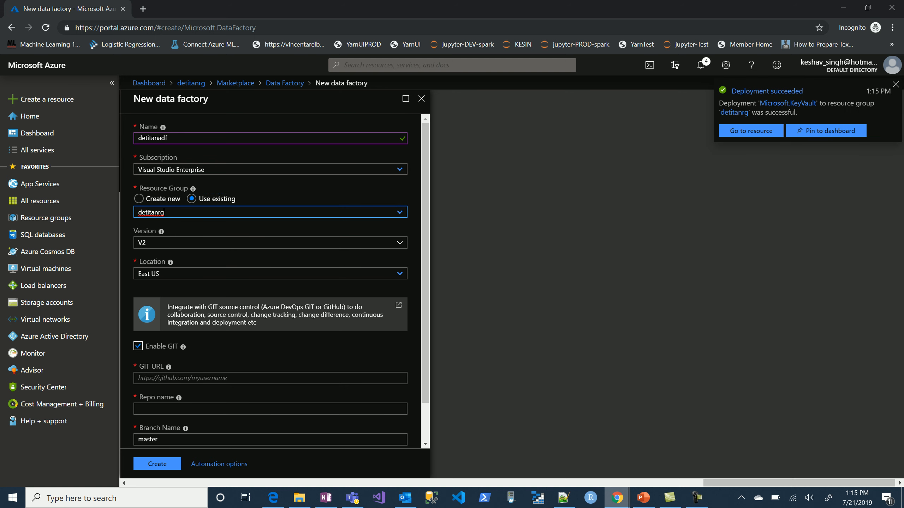
click(138, 346)
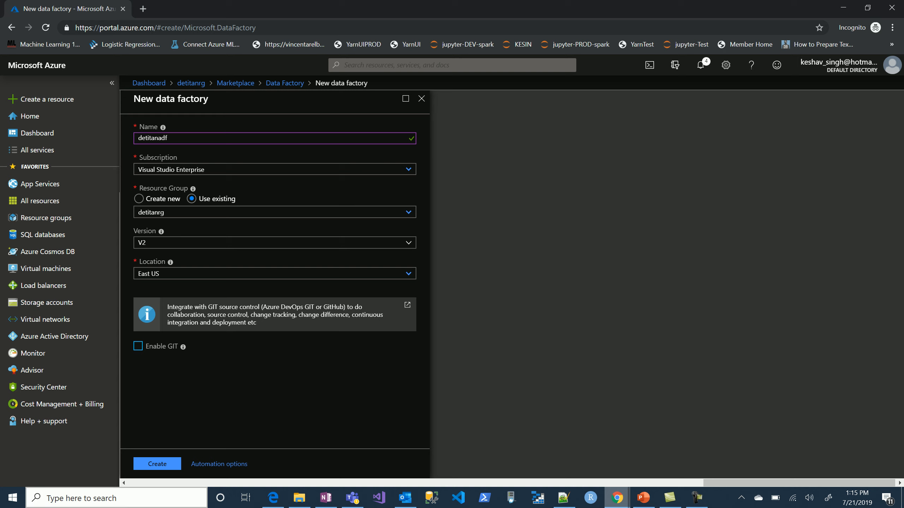
click(157, 464)
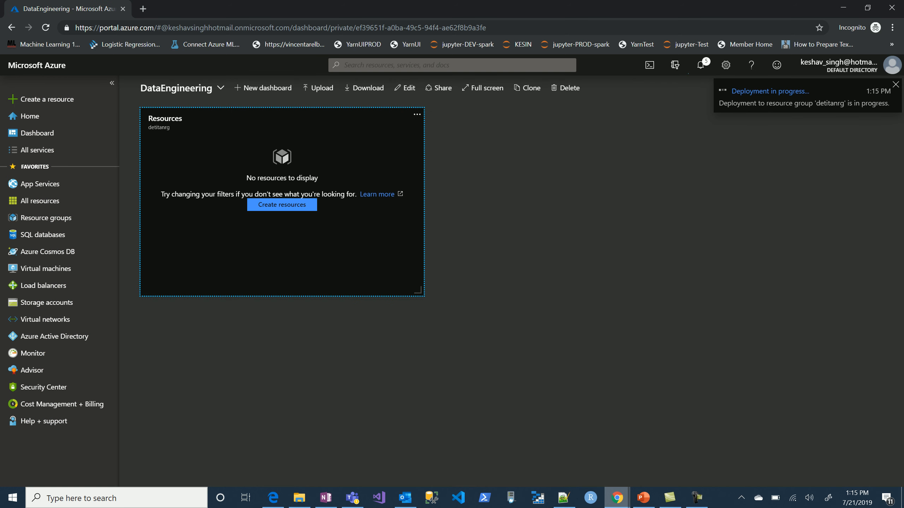
From the detitanrg resource group, find Azure Databricks in the Marketplace and open its creation form.
click(165, 119)
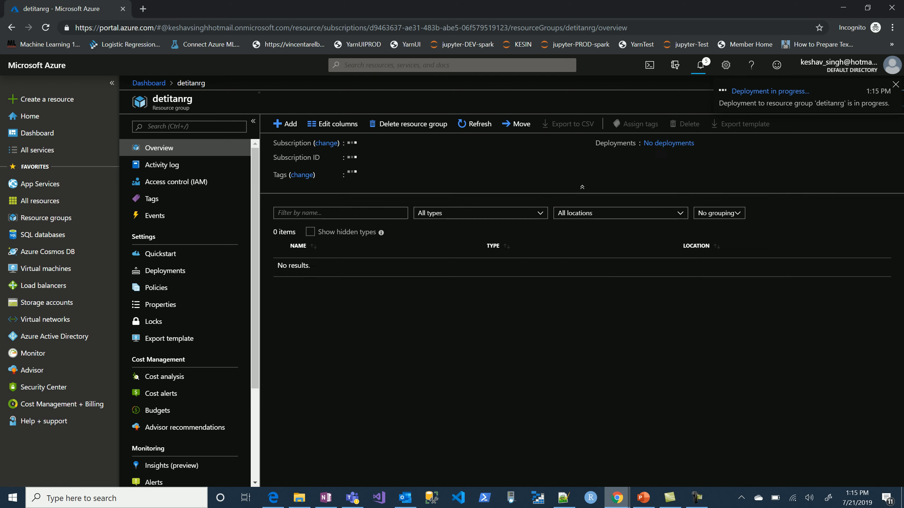
click(285, 124)
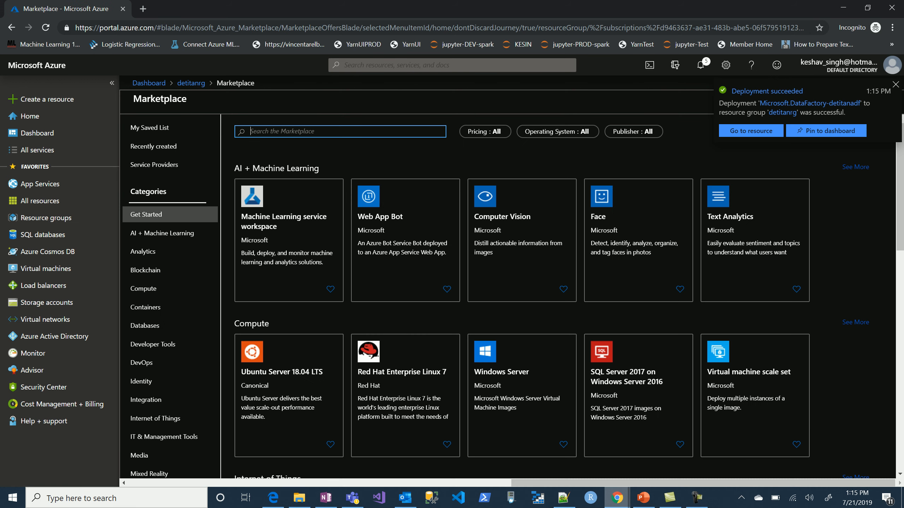
text(databrick)
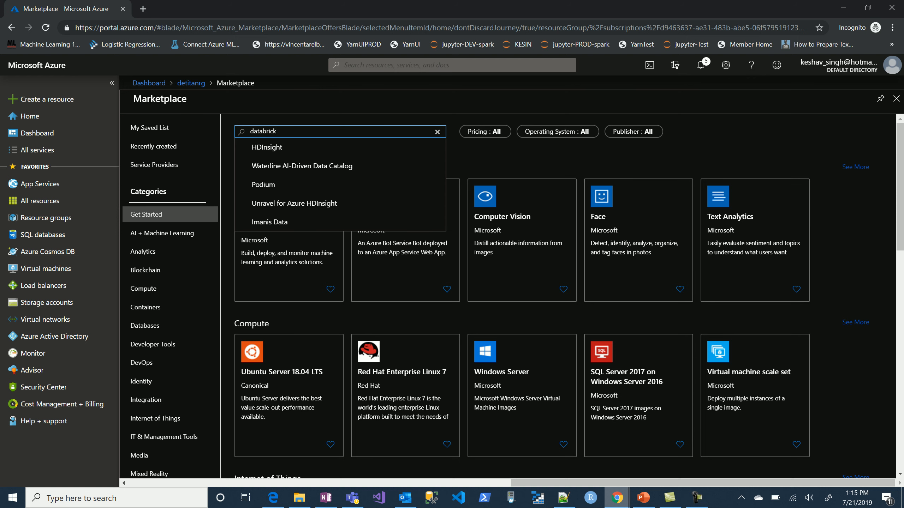
key(Down)
key(Return)
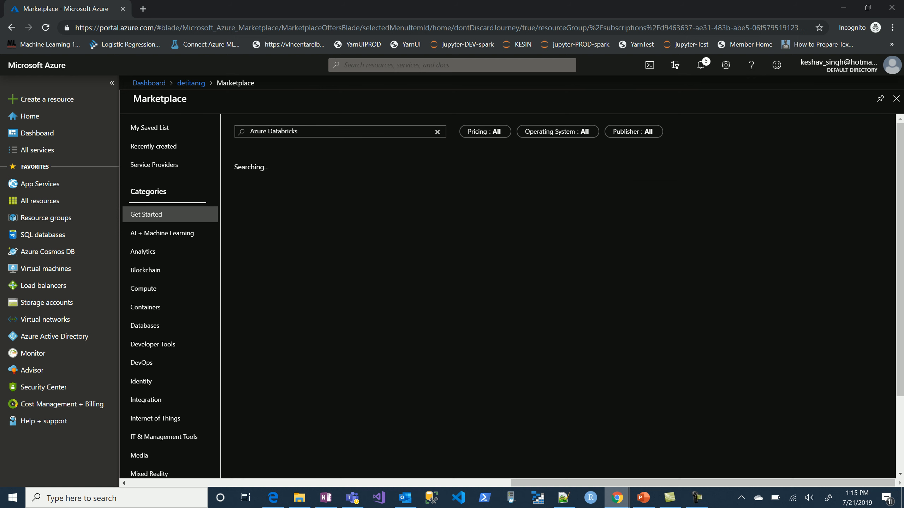
click(219, 165)
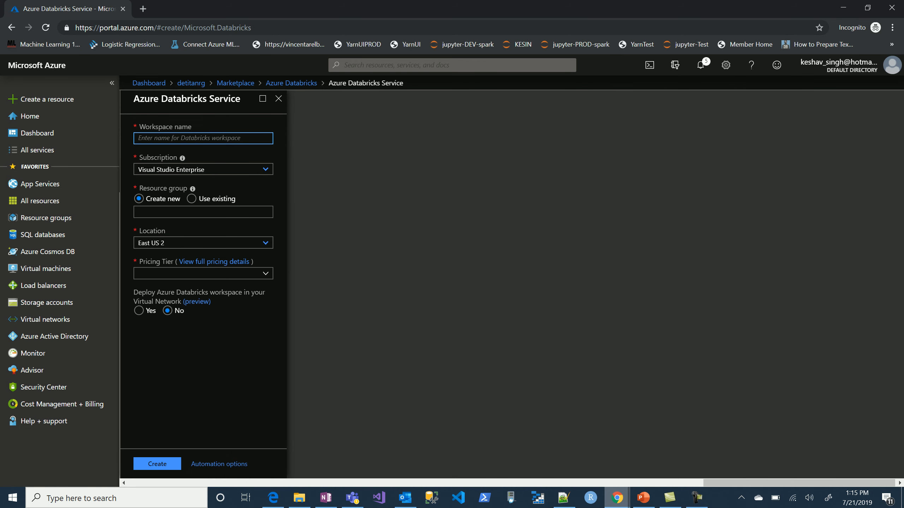
Create a Databricks workspace named detitanadb in the existing detitanrg resource group with the Trial (Premium - 14-Days Free DBUs) pricing tier.
text(detitanadb)
click(210, 198)
click(210, 212)
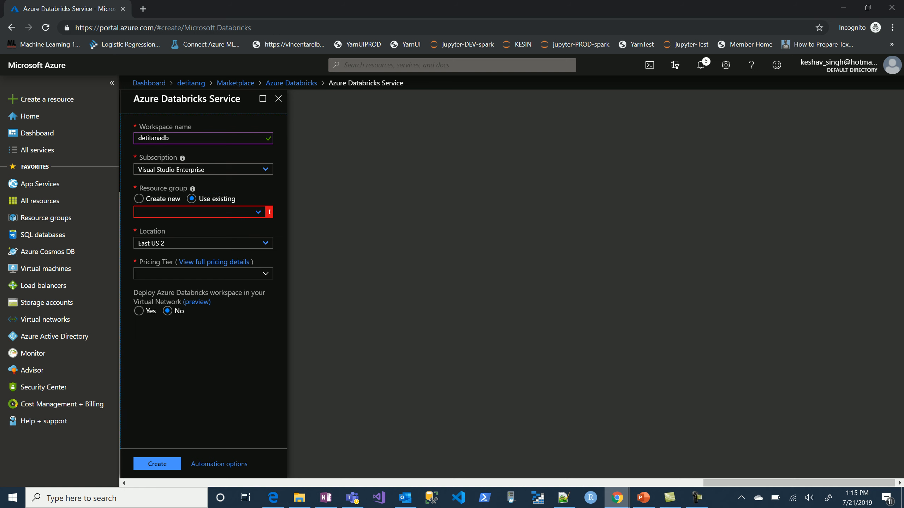
click(202, 224)
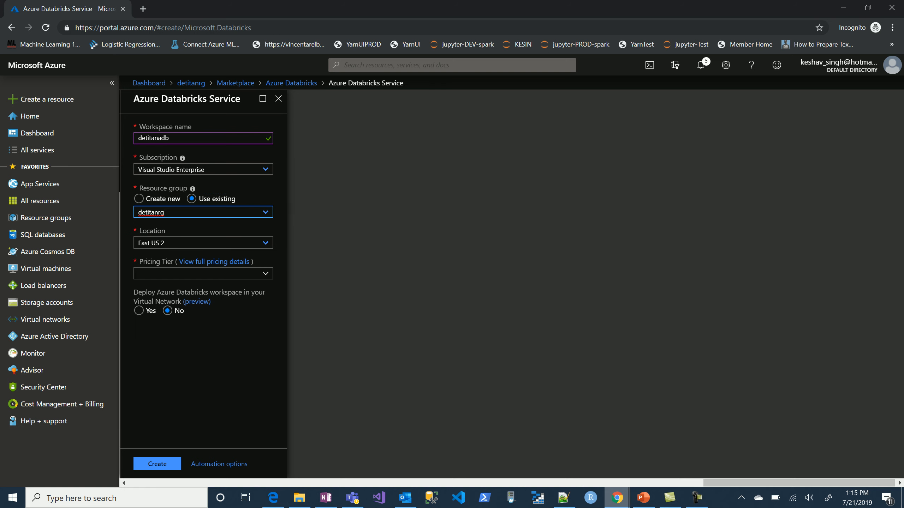
click(210, 273)
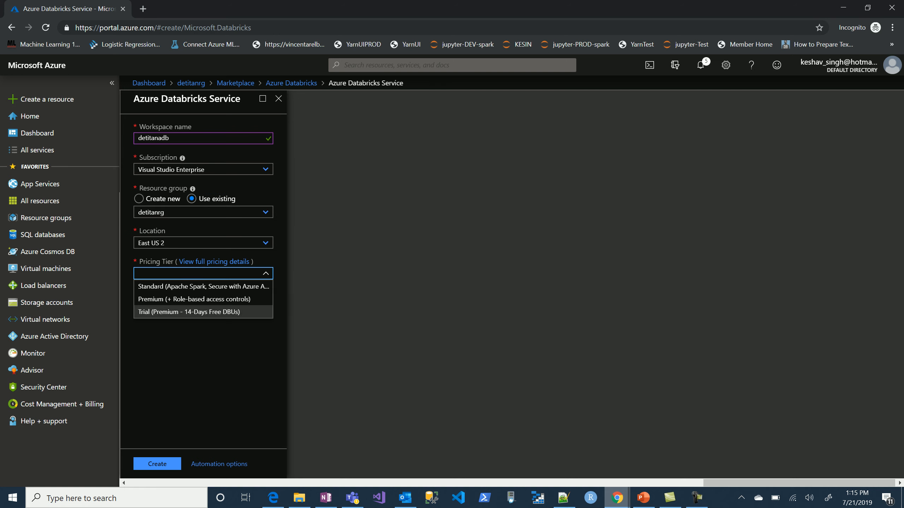
click(202, 311)
click(156, 463)
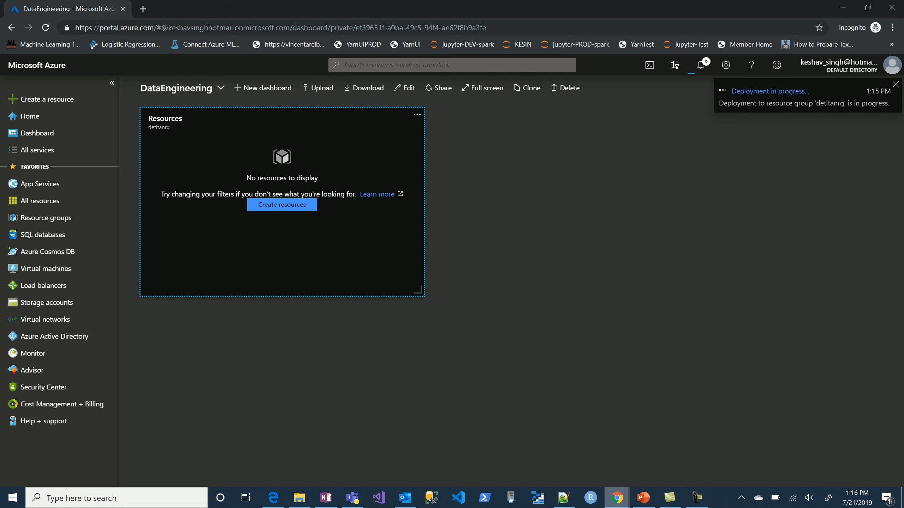
Reload the Resources tile on the DataEngineering dashboard, and open the detitanrg resource group and refresh its resource list.
click(416, 114)
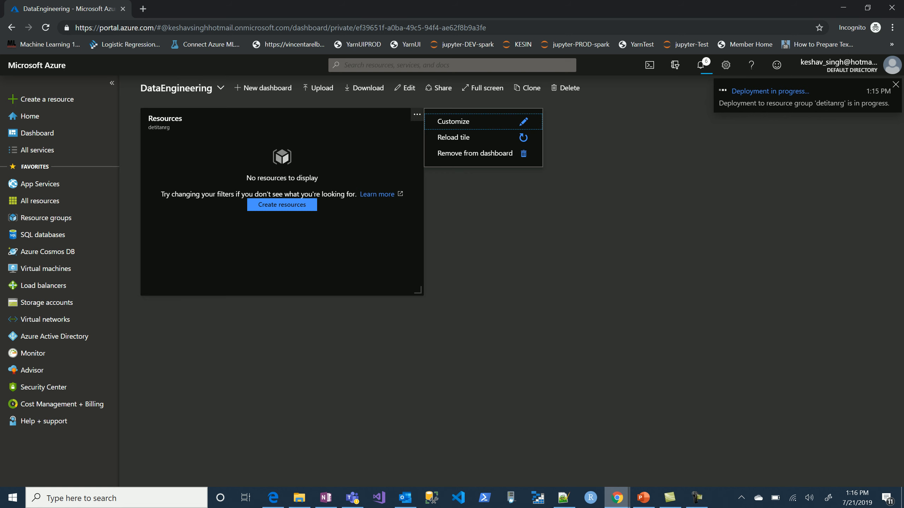
click(459, 137)
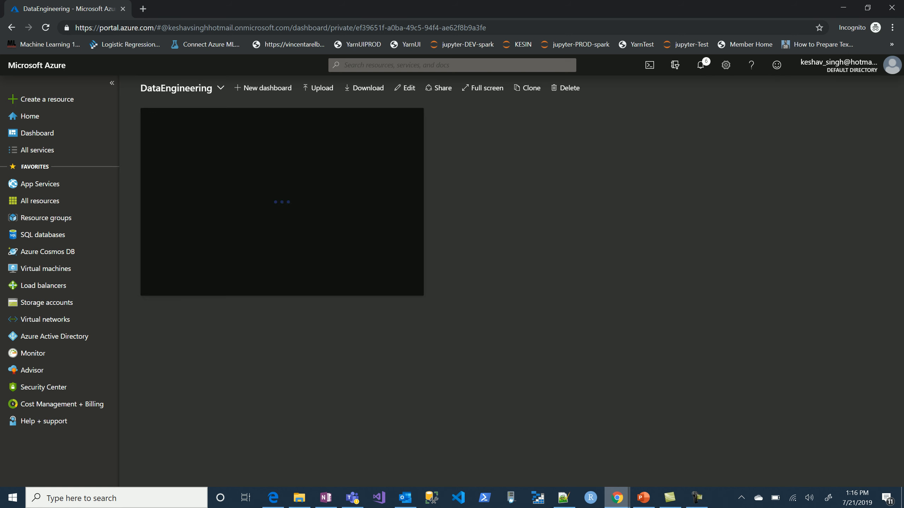
click(320, 242)
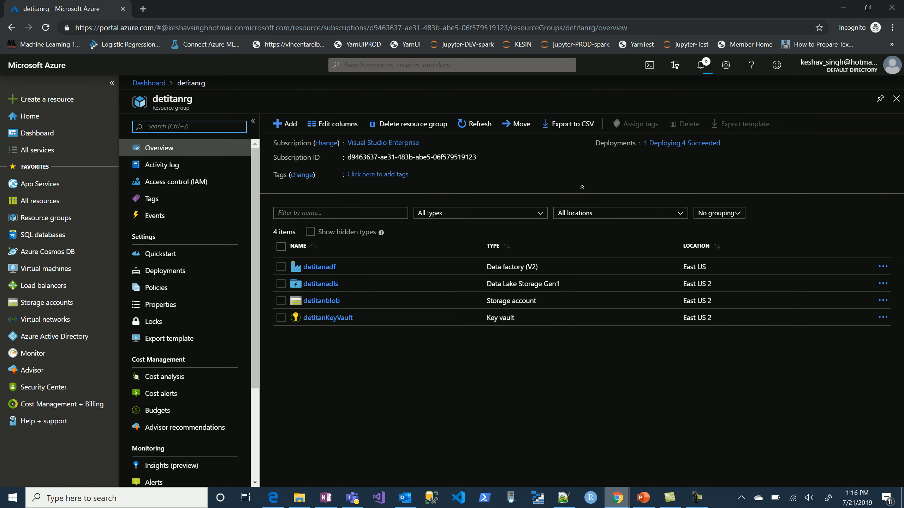
click(475, 123)
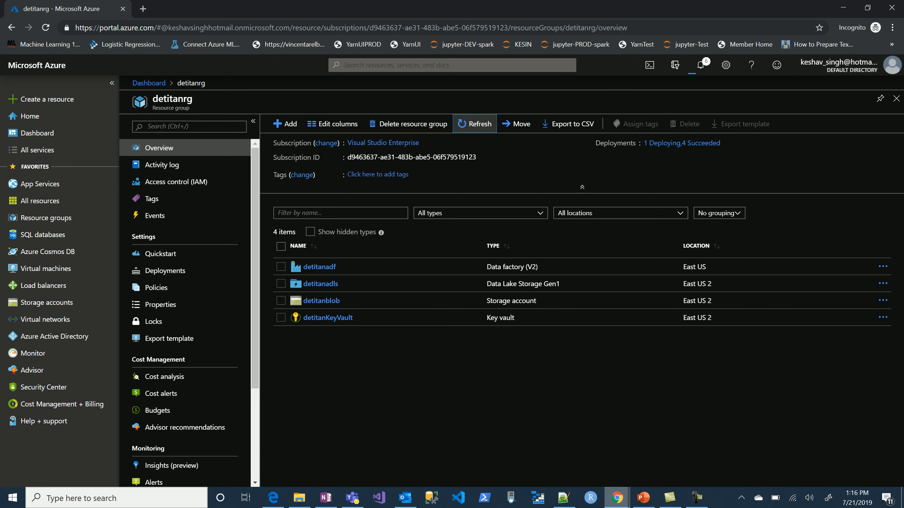
Switch to the OneNote setup notes and select the lines from Provision Resource Group through Provision Azure Data Bricks.
key(alt+Tab)
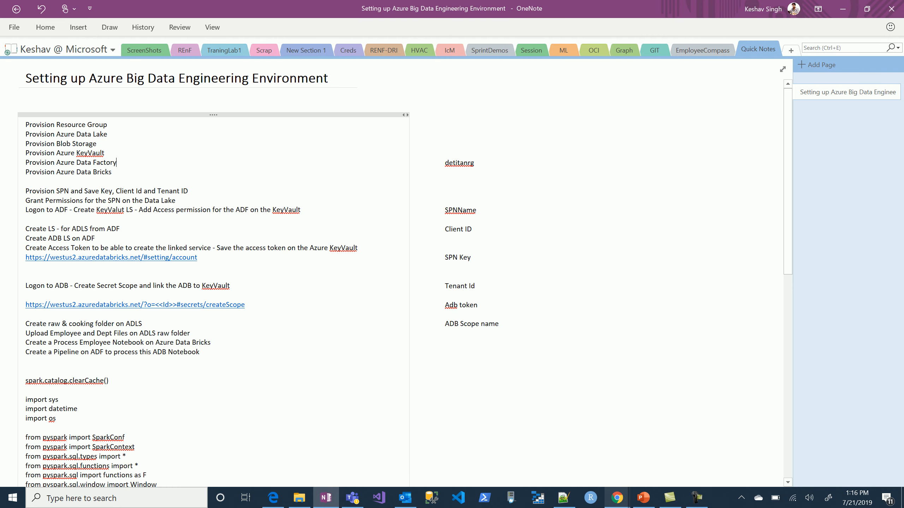
click(670, 498)
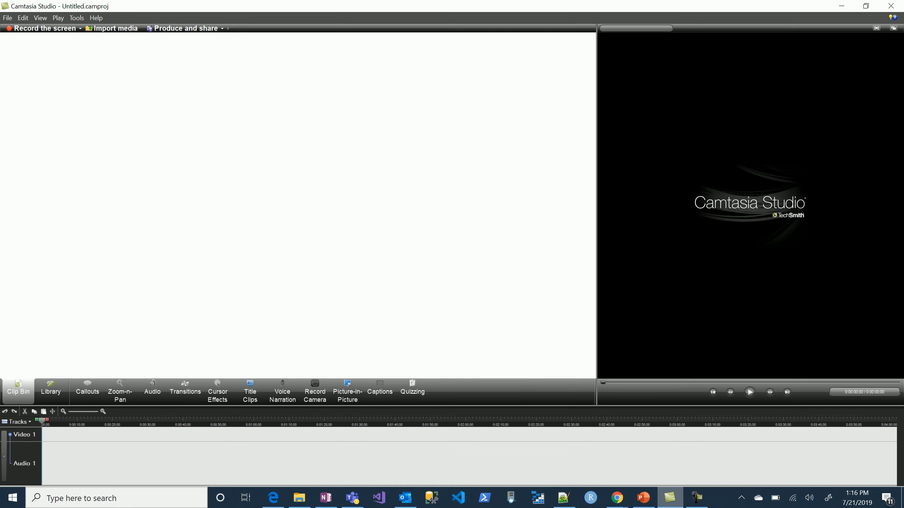
key(alt+Tab)
mouse_move(643, 498)
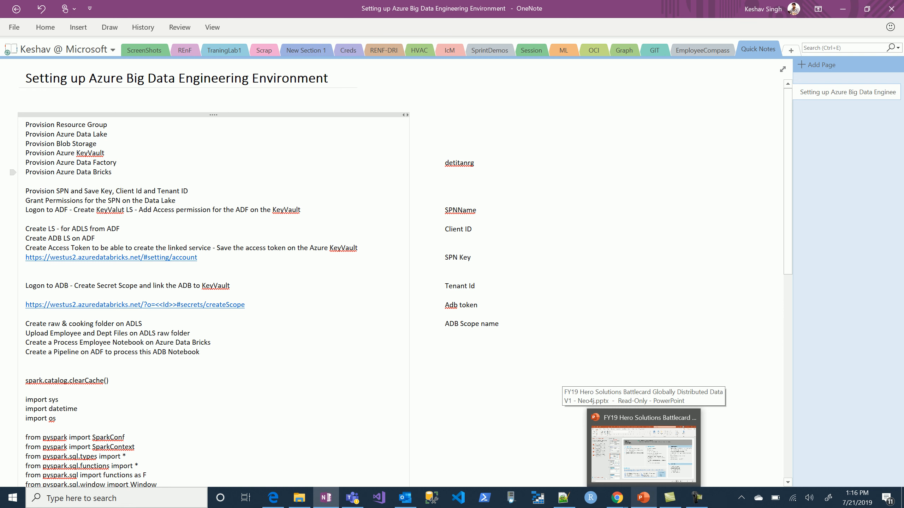
drag(112, 172, 29, 125)
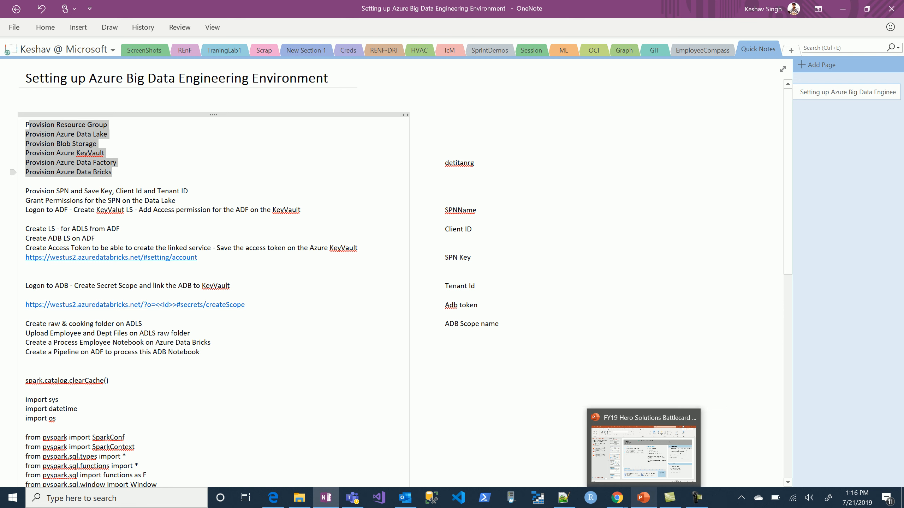
Switch to the Azure portal in Chrome and open the App registrations page of Azure Active Directory.
key(alt+Tab)
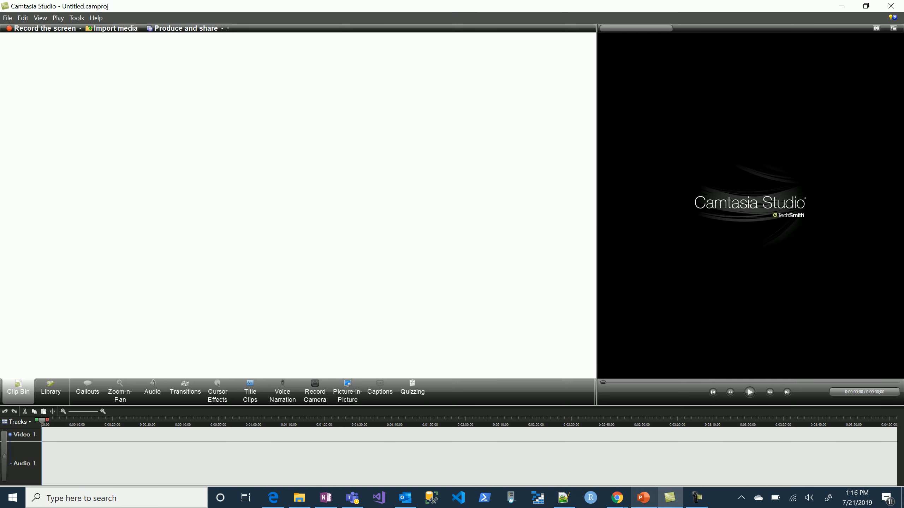
key(alt+Tab)
key(alt+Tab)
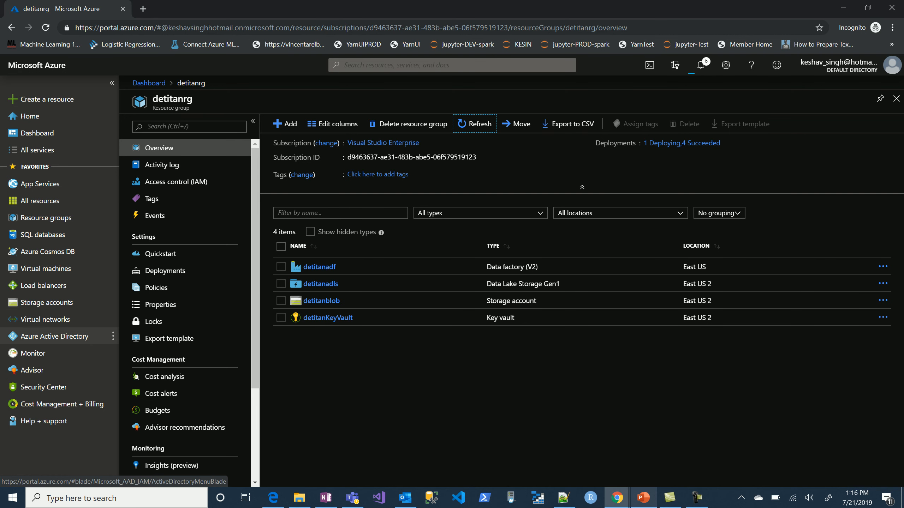
click(54, 336)
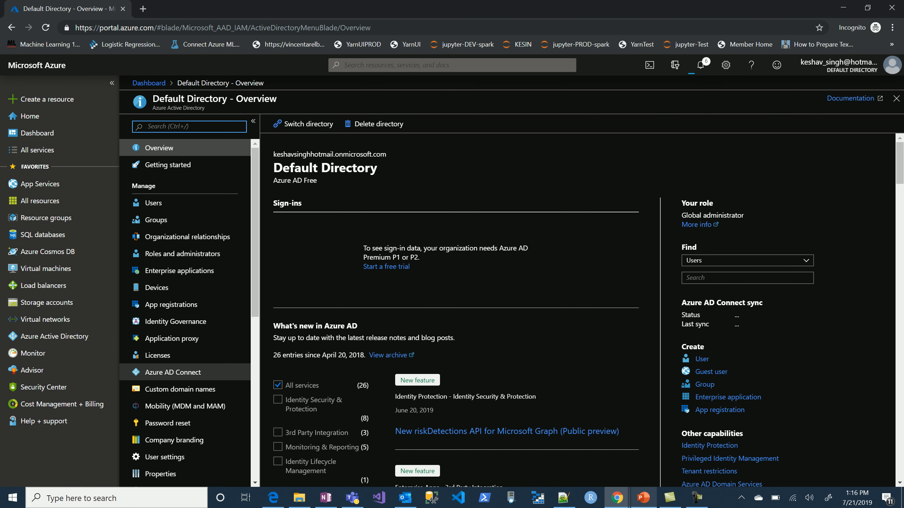
click(171, 304)
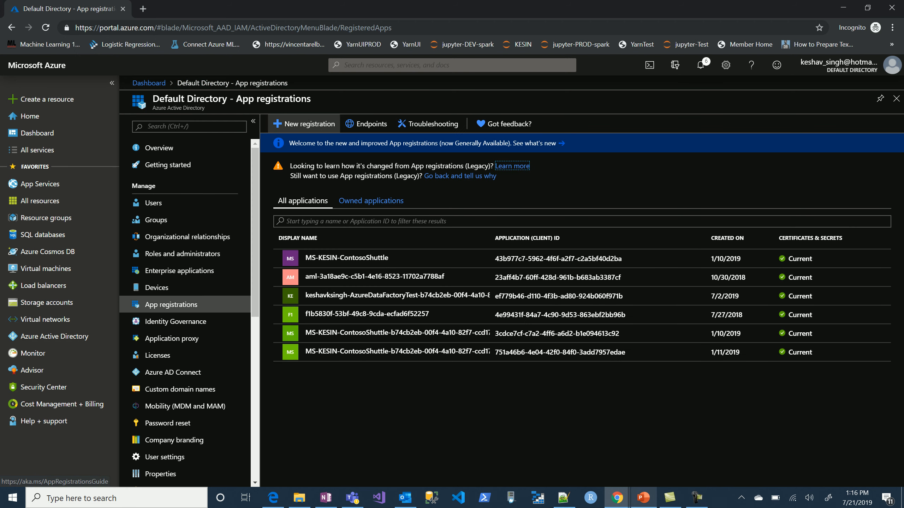
Register a new application named detitanspn for accounts in this organizational directory only, copying its name before submitting.
click(303, 124)
text(detiatn)
text(tan)
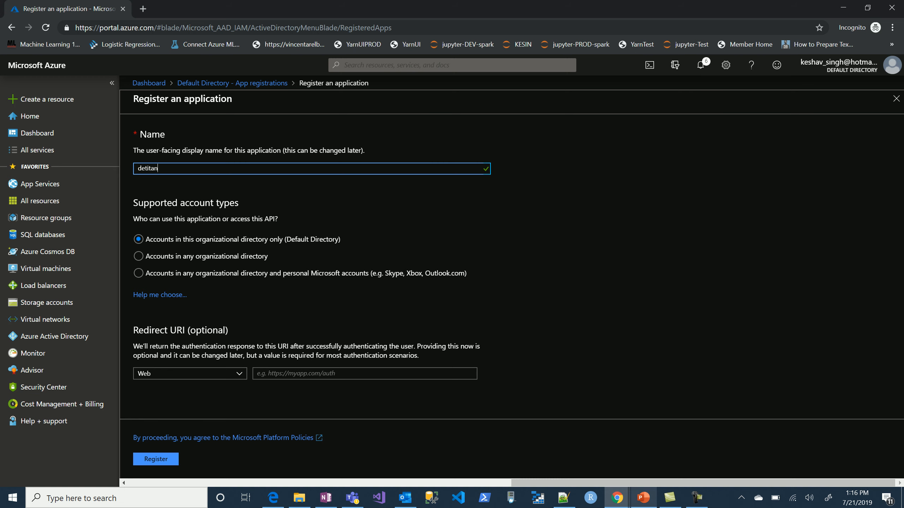
text(spn)
key(ctrl+a)
key(ctrl+c)
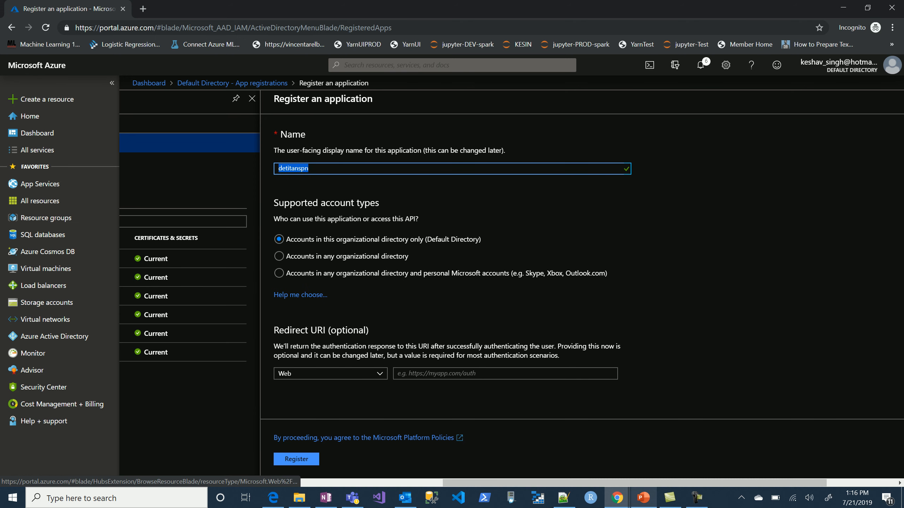
click(297, 459)
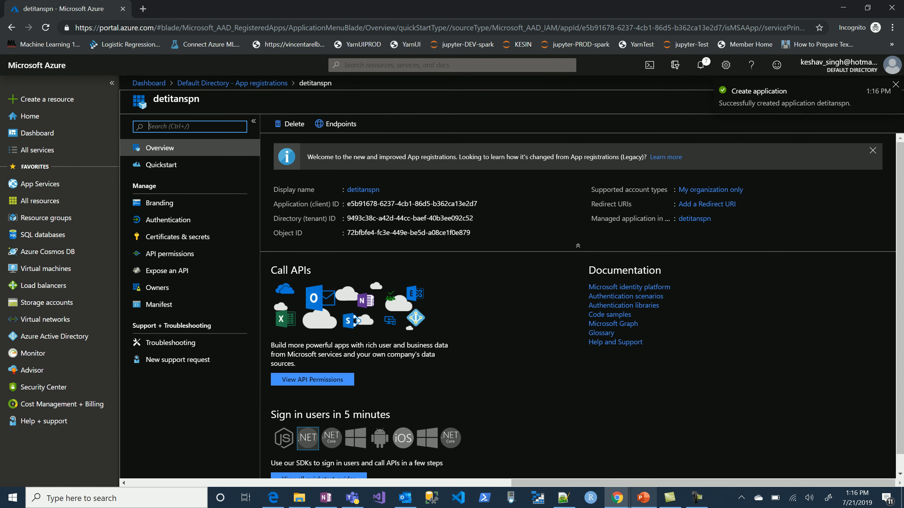
Switch to the OneNote setup notes and paste the application name detitanspn beside SPNName.
click(326, 497)
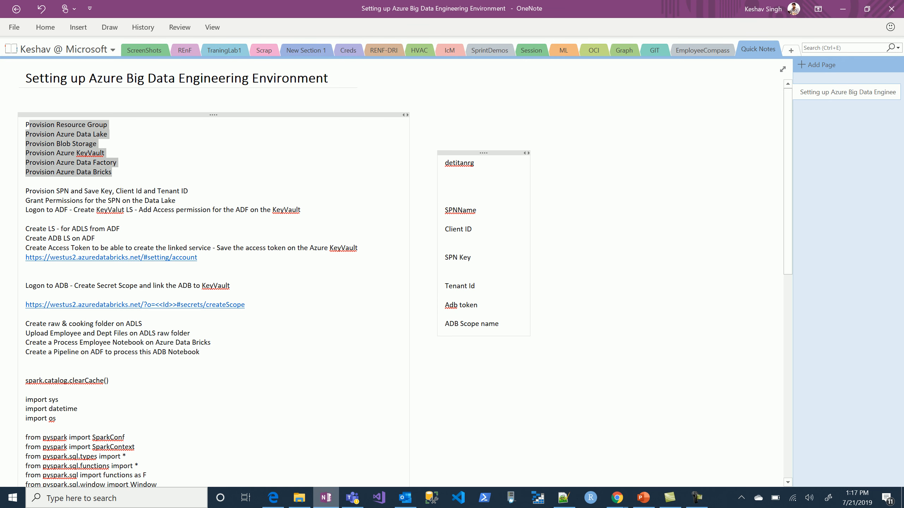
click(485, 210)
key(ctrl+v)
Copy detitanspn's application (client) ID from the Azure portal, paste it below Client ID in the OneNote notes, and remove the pasted source link.
key(alt+Tab)
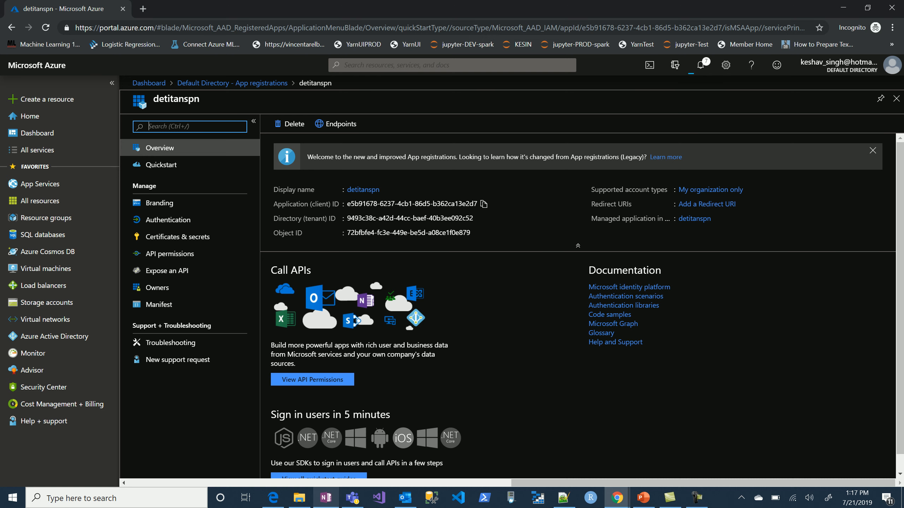
click(484, 204)
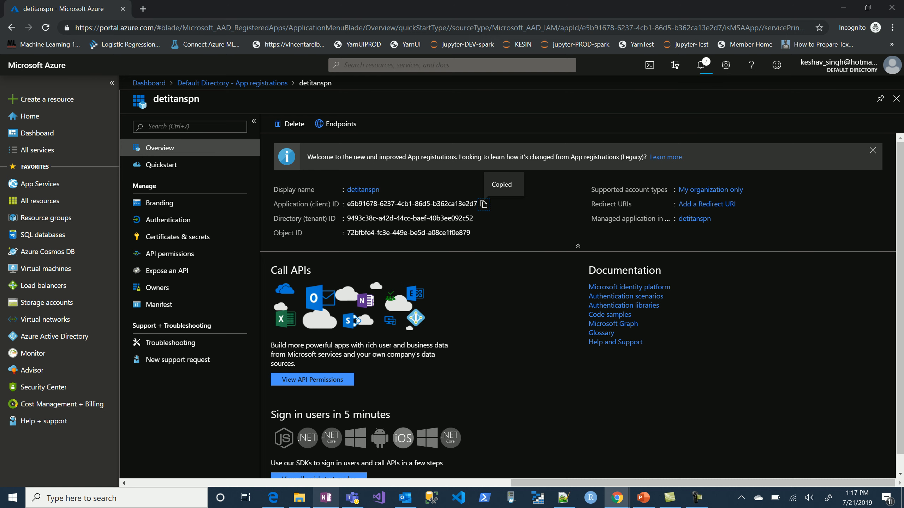
key(alt+Tab)
click(479, 229)
key(Down)
key(ctrl+v)
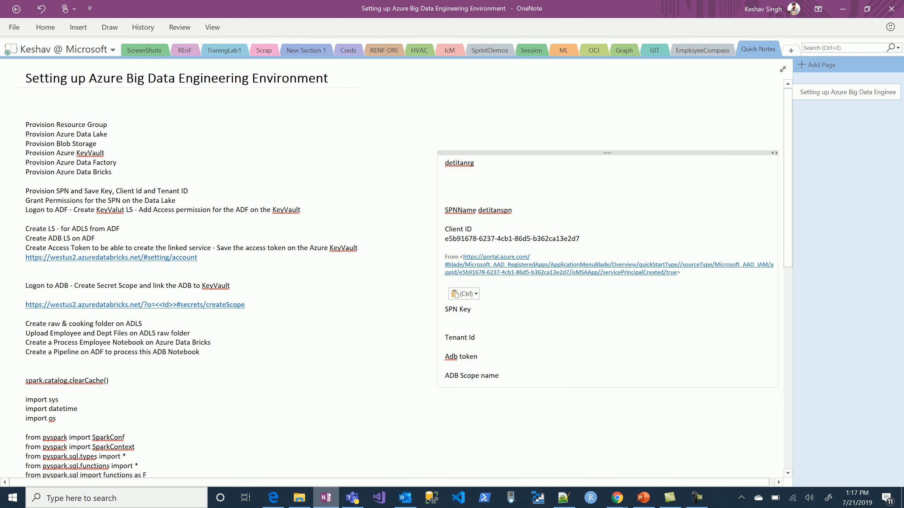
key(shift+Up)
key(shift+Up)
key(shift+Up)
key(BackSpace)
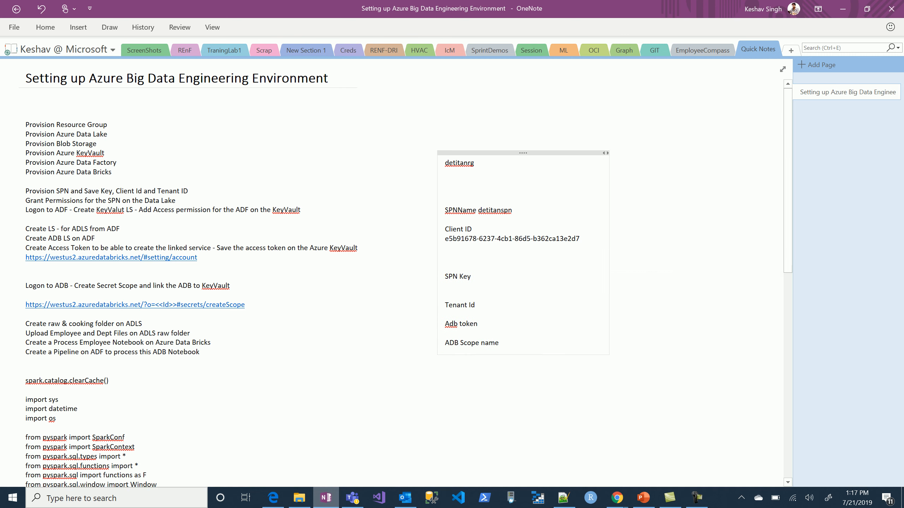
In the Azure portal, add a client secret to detitanspn with description detitanspnkey and expiry In 1 year, copying the description before adding it.
key(alt+Tab)
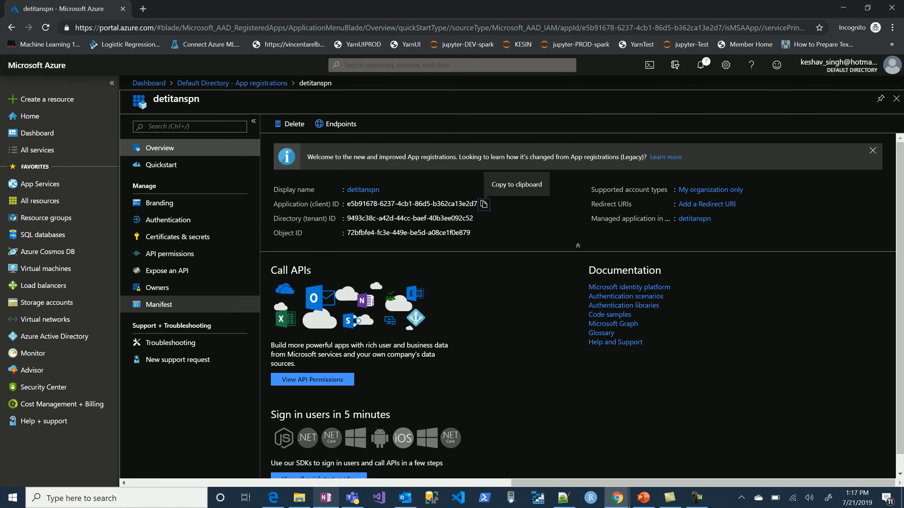
click(178, 236)
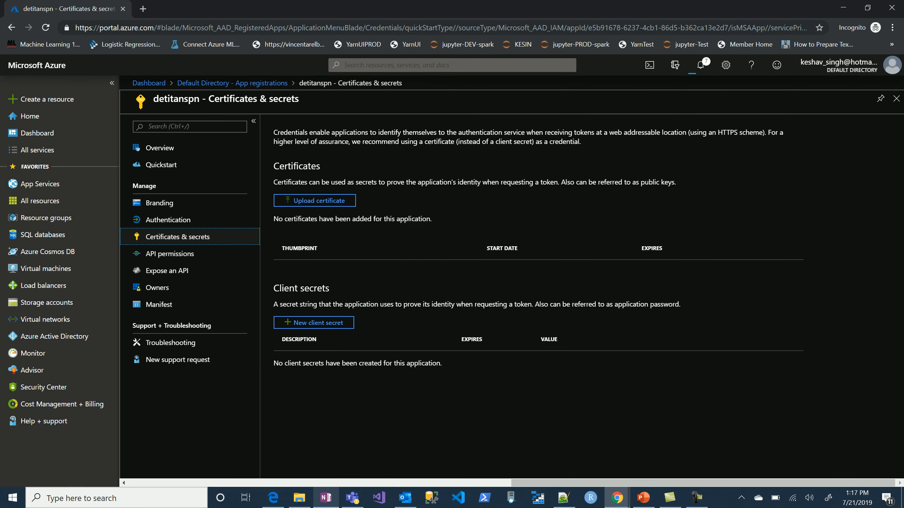
click(313, 323)
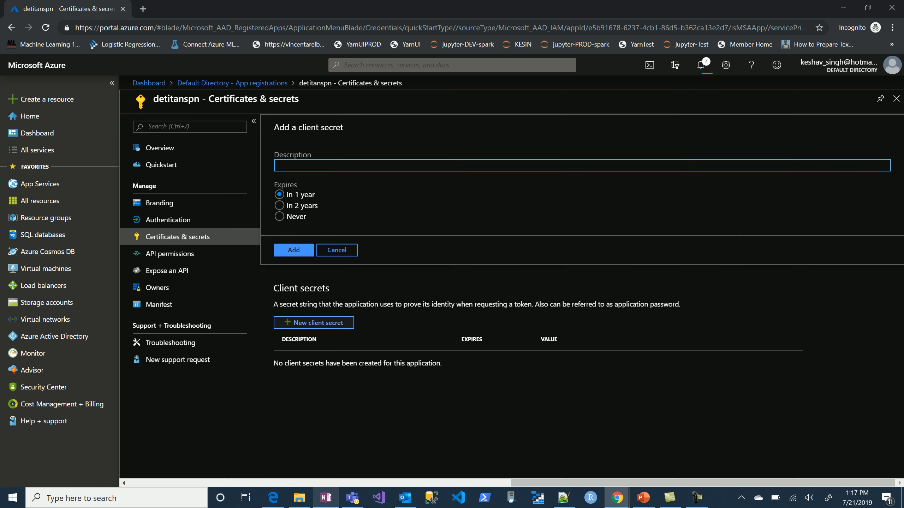
text(sp)
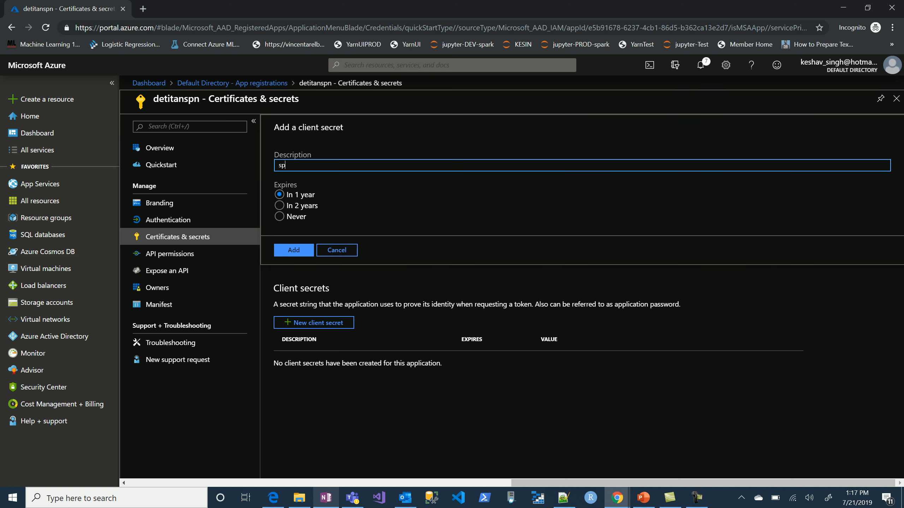
key(BackSpace)
key(BackSpace)
text(detiattanspnkey)
key(ctrl+a)
key(ctrl+c)
click(293, 250)
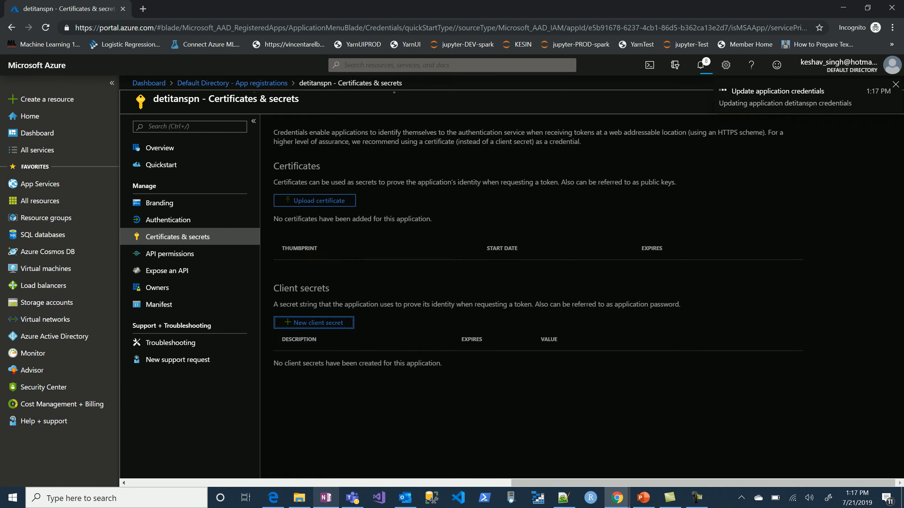
Record the description detitanspnkey and the copied client secret value at SPN Key in the OneNote notes, without the source link.
key(alt+Tab)
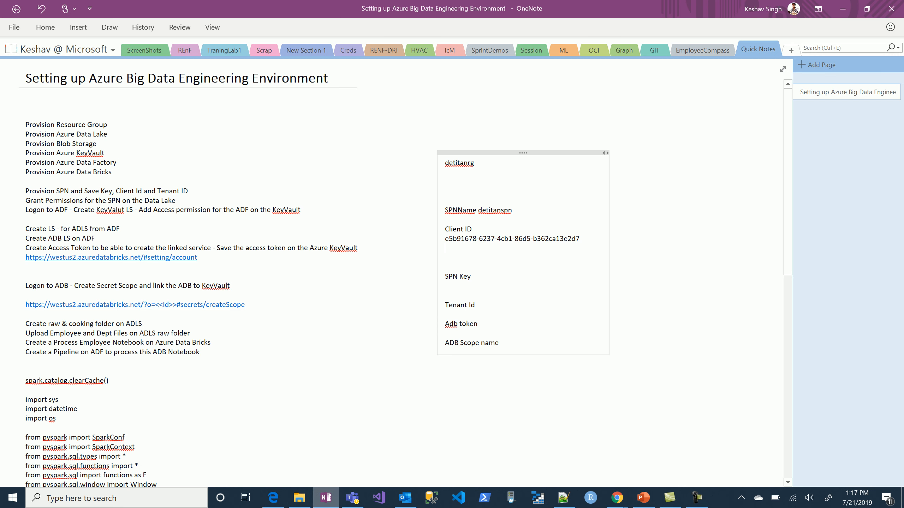
key(ctrl+v)
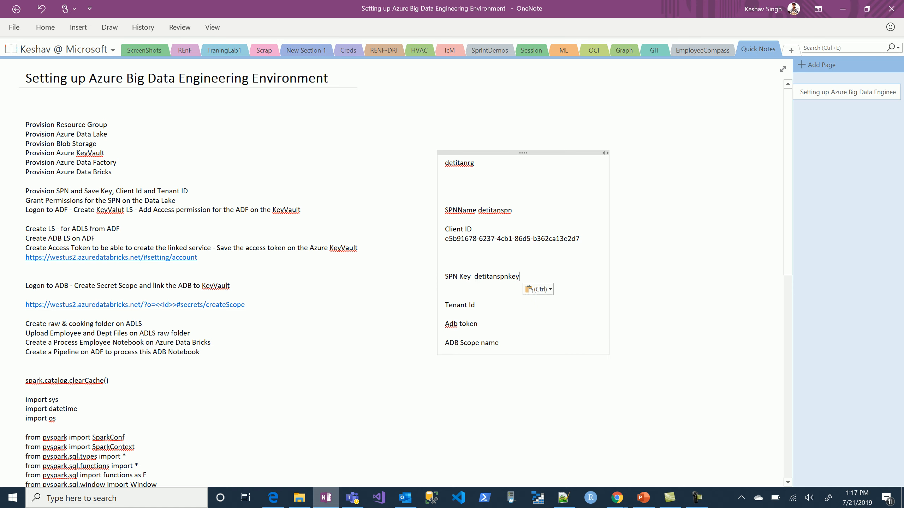
key(alt+Tab)
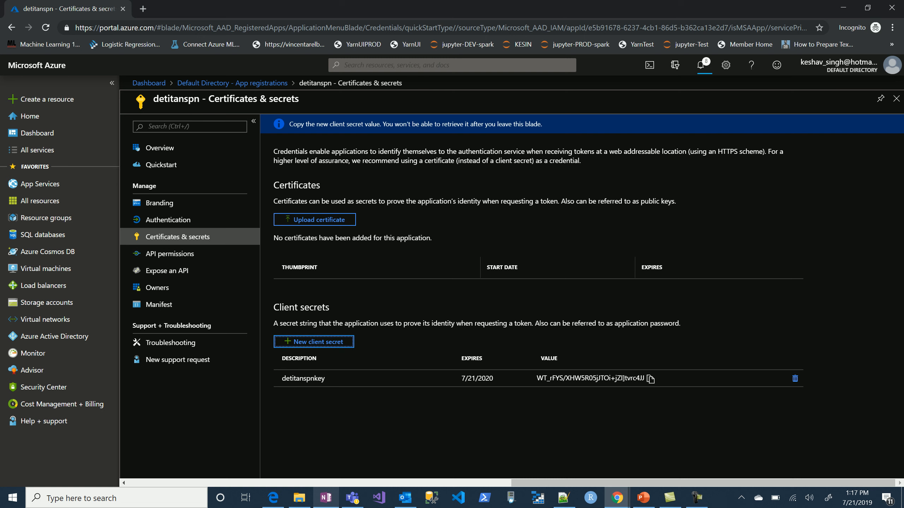
click(650, 379)
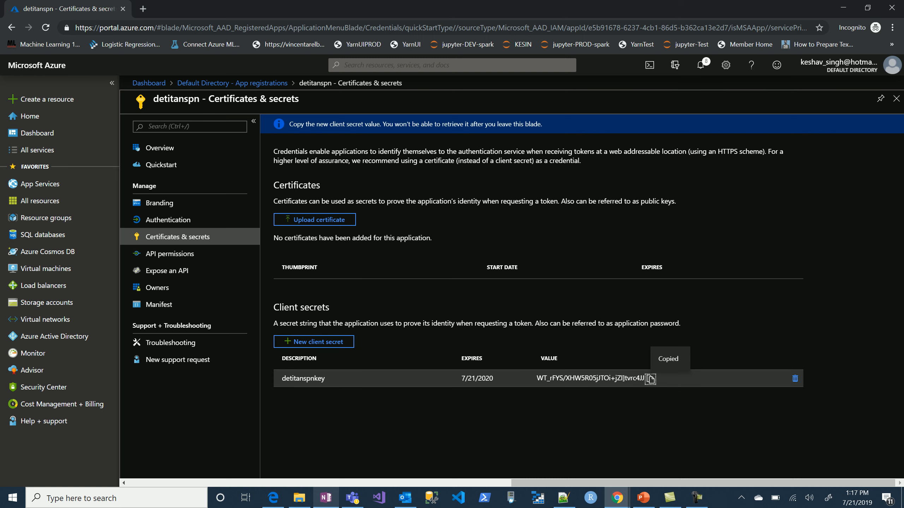
key(alt+Tab)
key(ctrl+v)
key(shift+Up)
key(shift+Up)
key(shift+Up)
key(shift+Up)
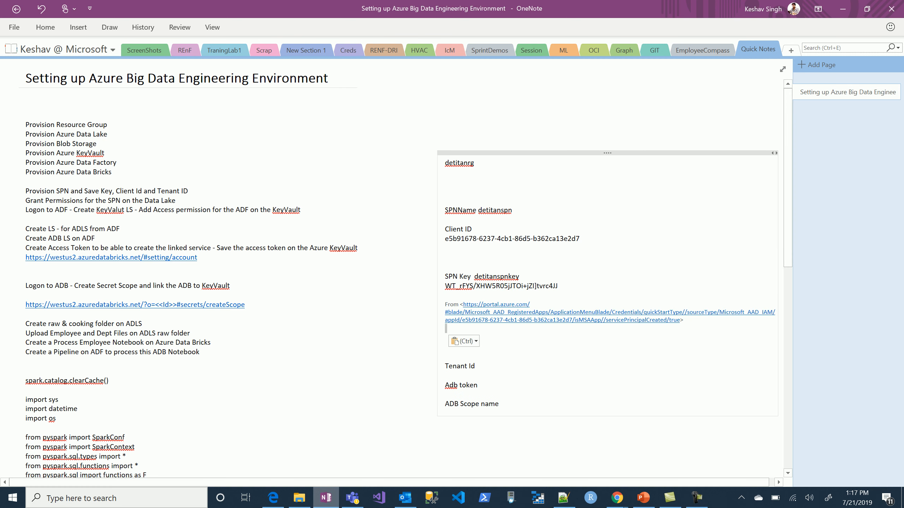
key(shift+Down)
key(Delete)
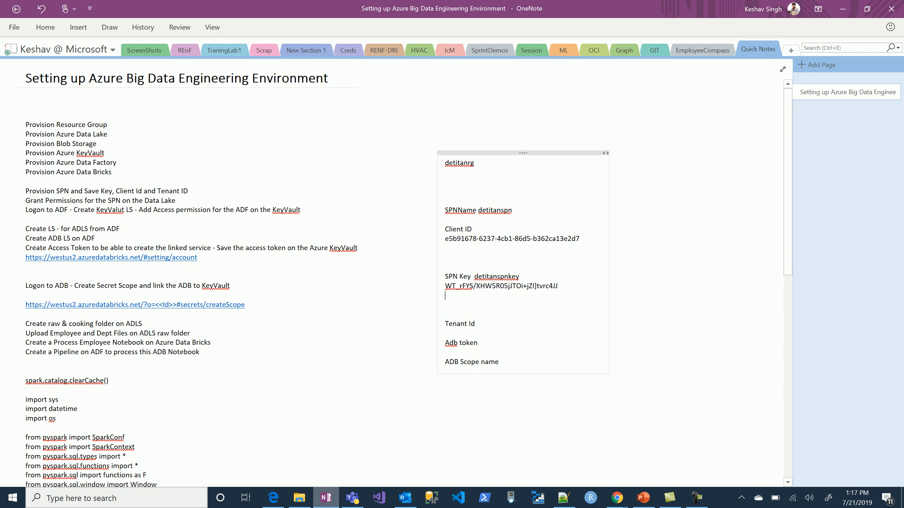
Copy the directory (tenant) ID from detitanspn's overview in the Azure portal and paste it below Tenant Id in OneNote, without the source link.
key(alt+Tab)
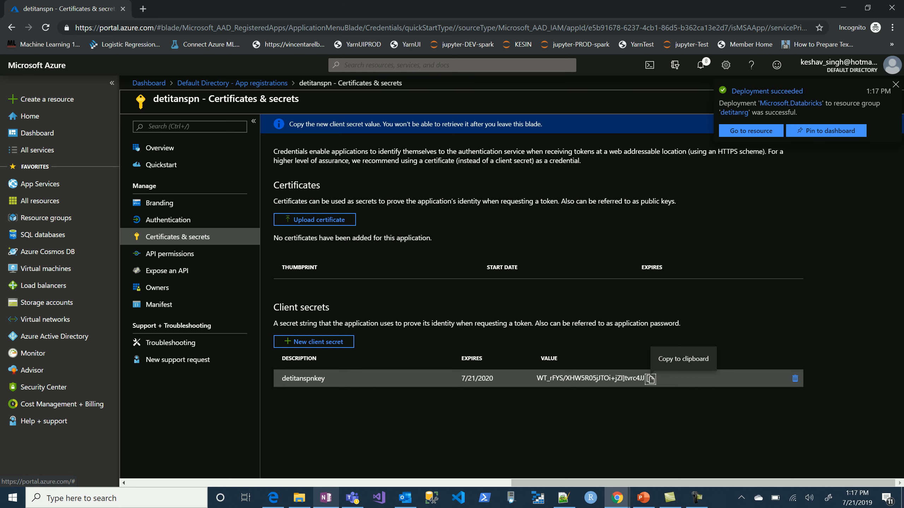
click(160, 147)
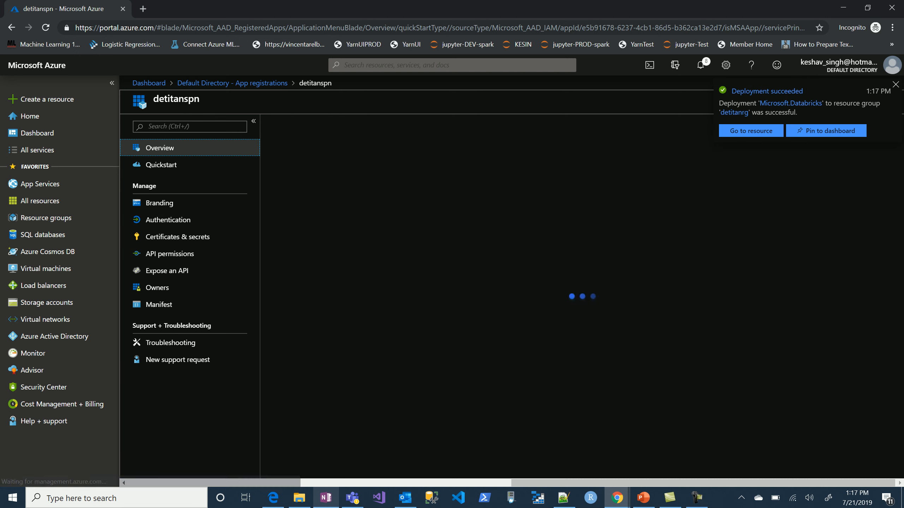
click(479, 219)
key(alt+Tab)
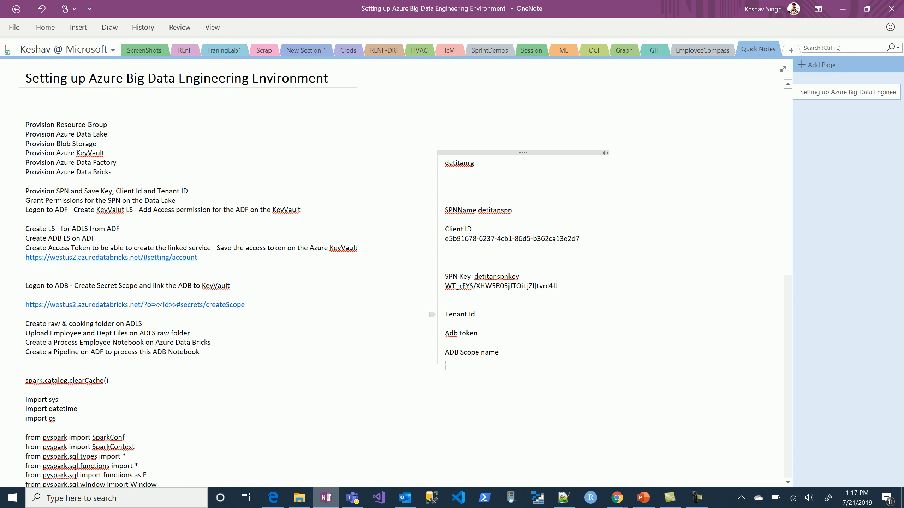
key(ctrl+v)
key(shift+Up)
key(shift+Up)
key(shift+Up)
key(Delete)
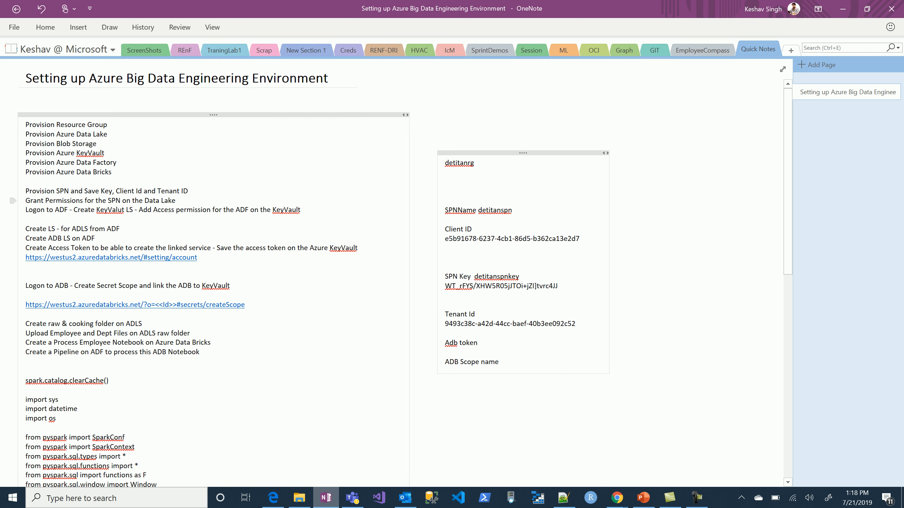
Switch back to the Azure portal and open the Data explorer of the detitanadls data lake from the DataEngineering dashboard.
key(alt+Tab)
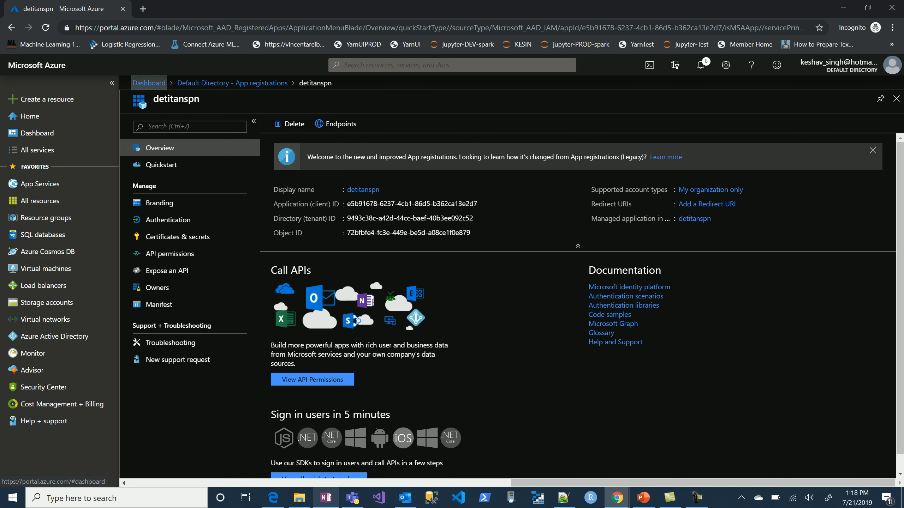
click(149, 83)
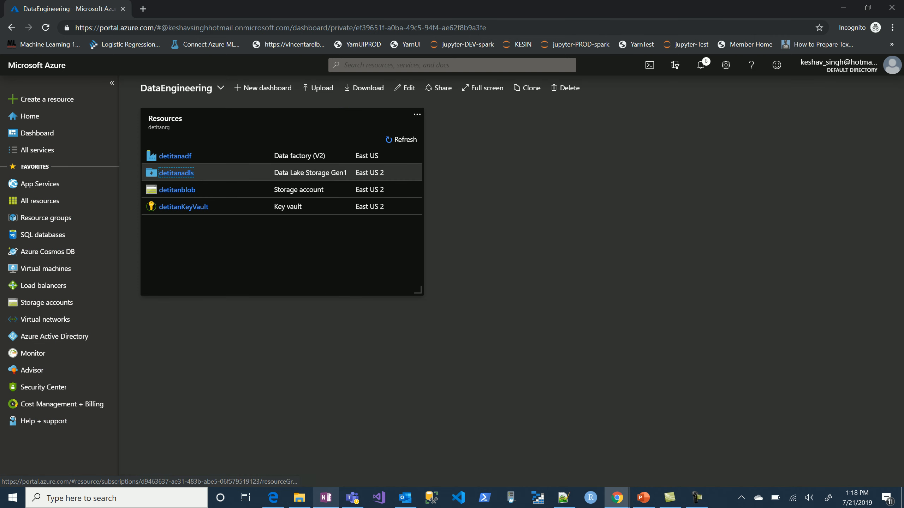
click(176, 172)
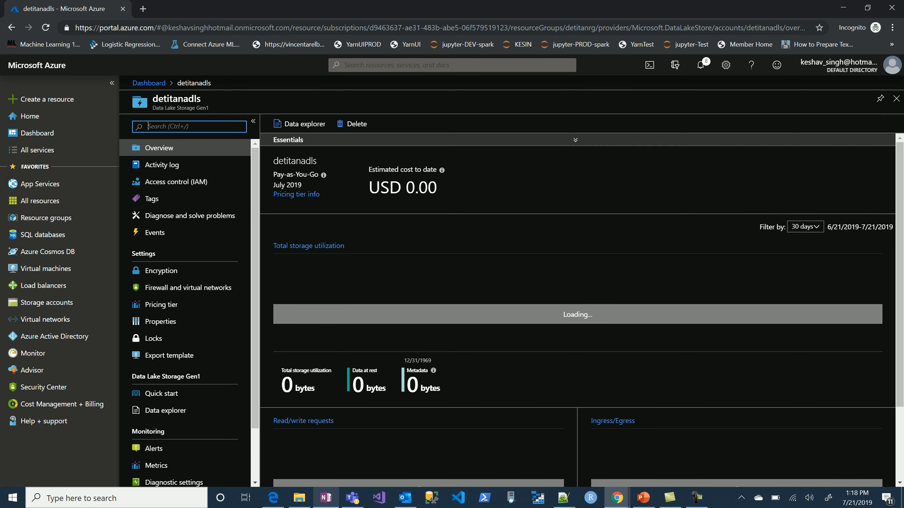
click(303, 123)
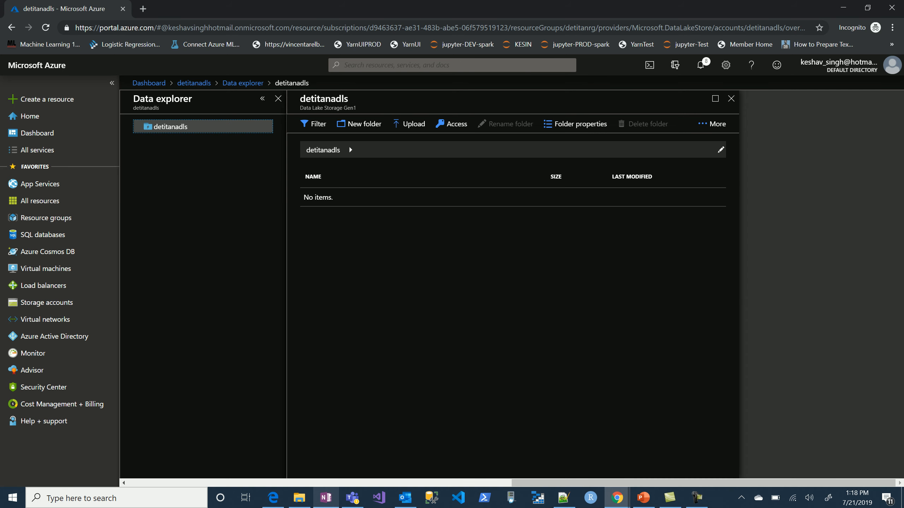
Create two folders named raw and cooking in the root of the detitanadls data lake.
click(359, 123)
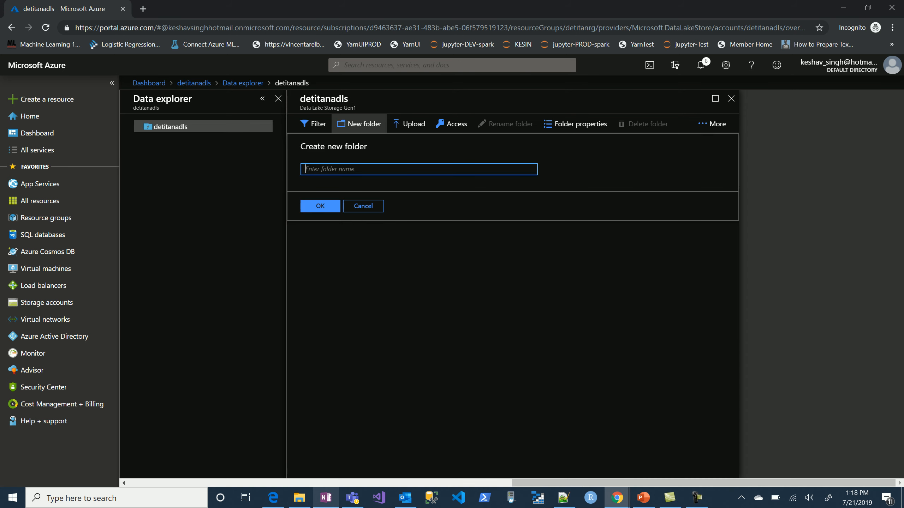
text(raw)
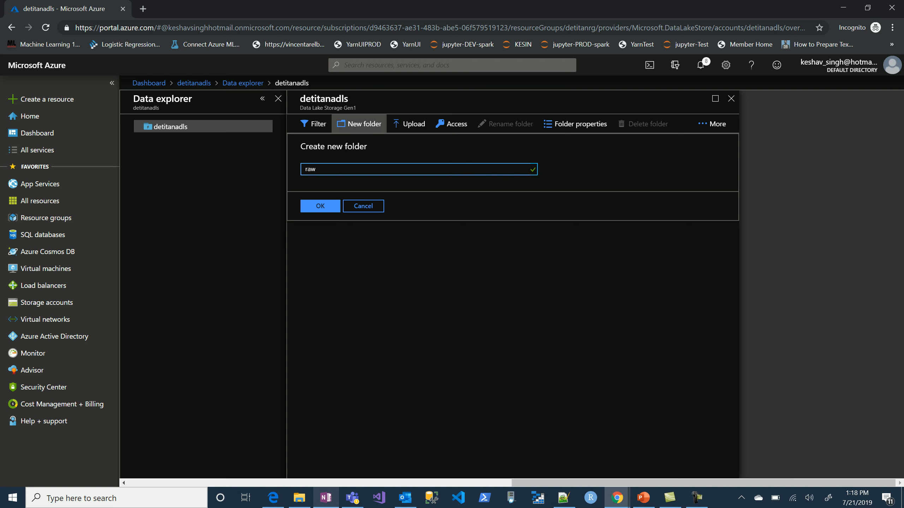
key(Return)
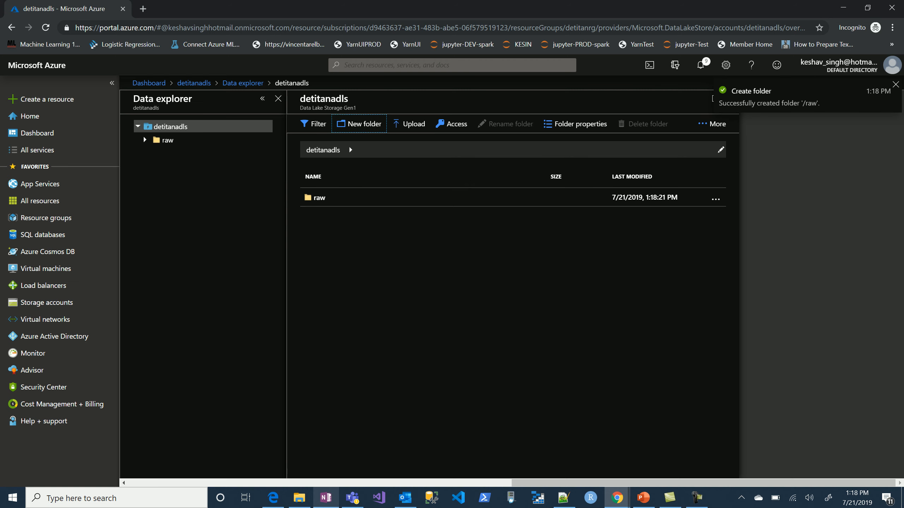
key(Return)
text(ooking)
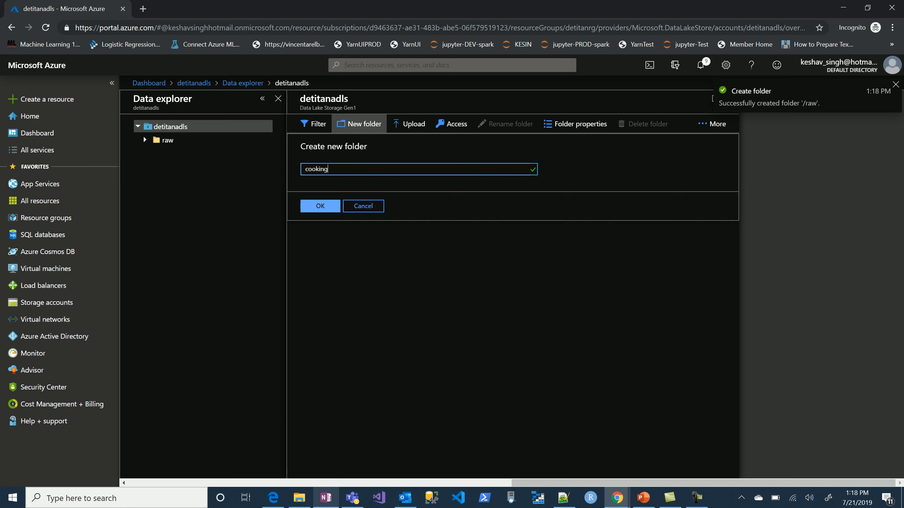
key(Return)
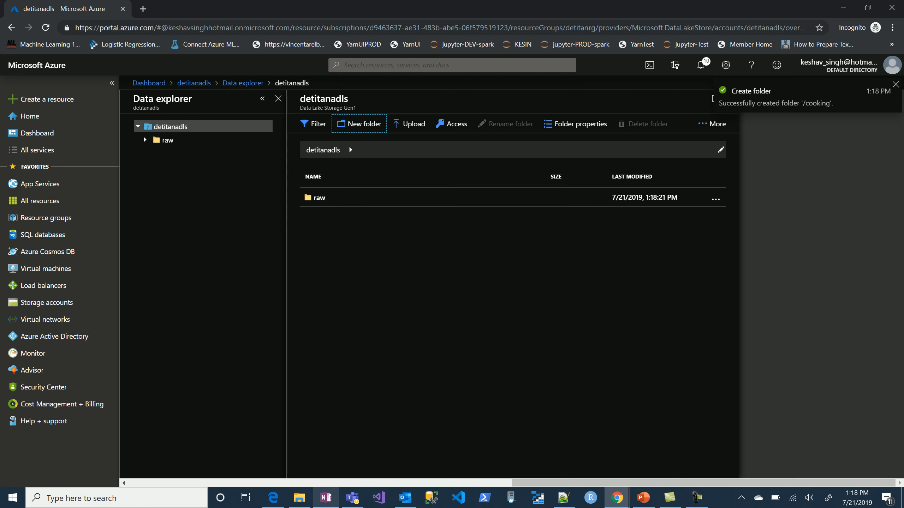
Add a permission assignment to the detitanadls root folder's access and select detitanspn as its user or group.
click(451, 124)
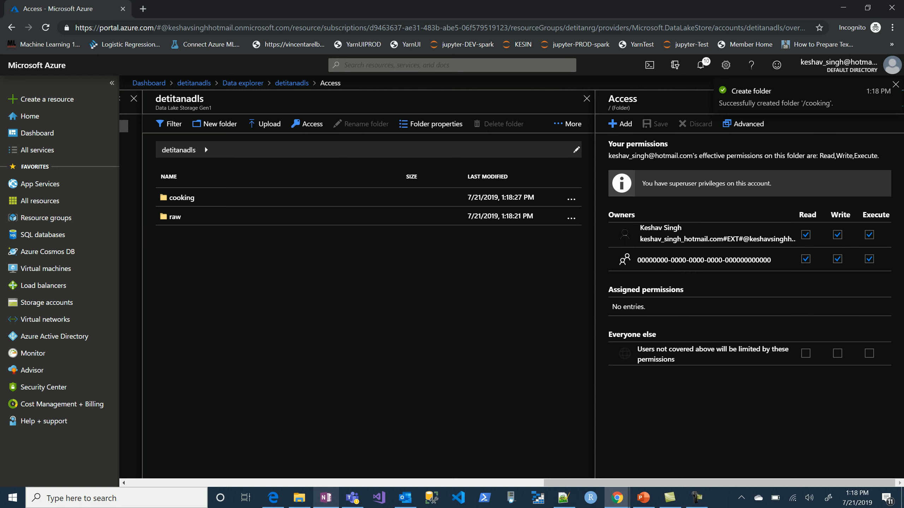
click(620, 124)
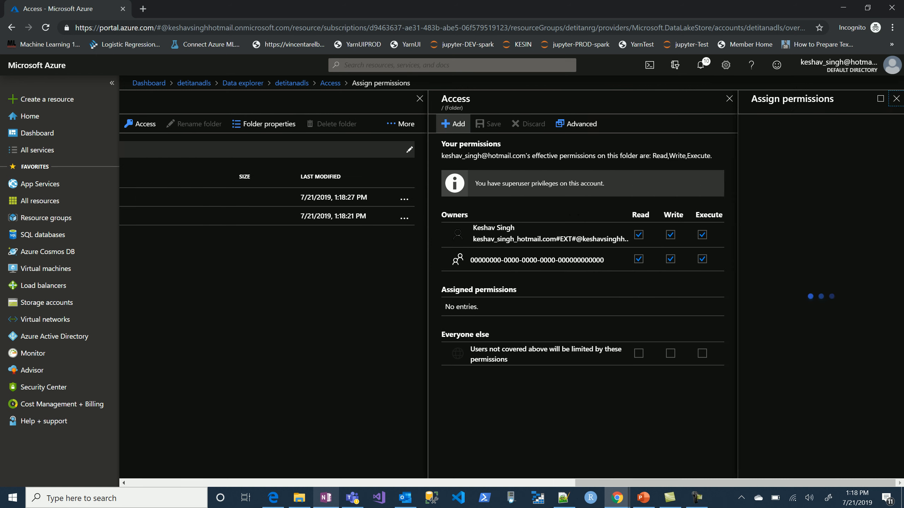
text(detit)
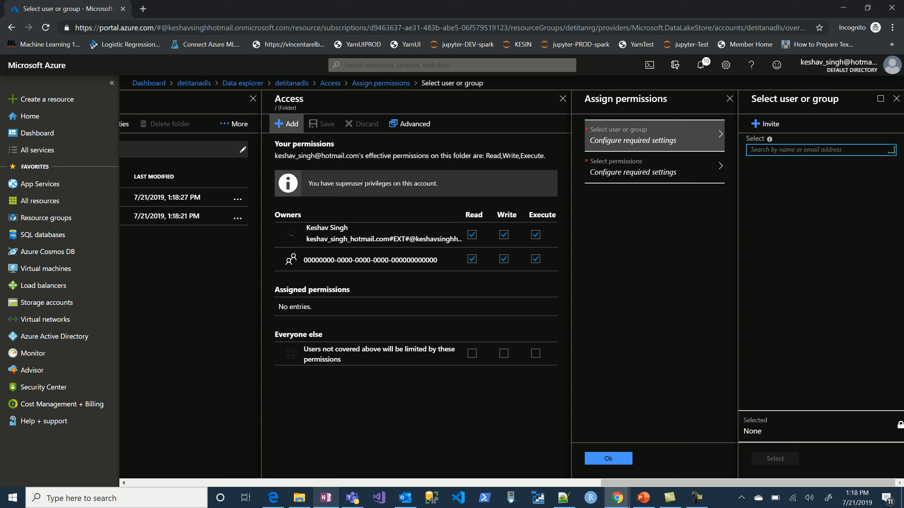
text(detitan)
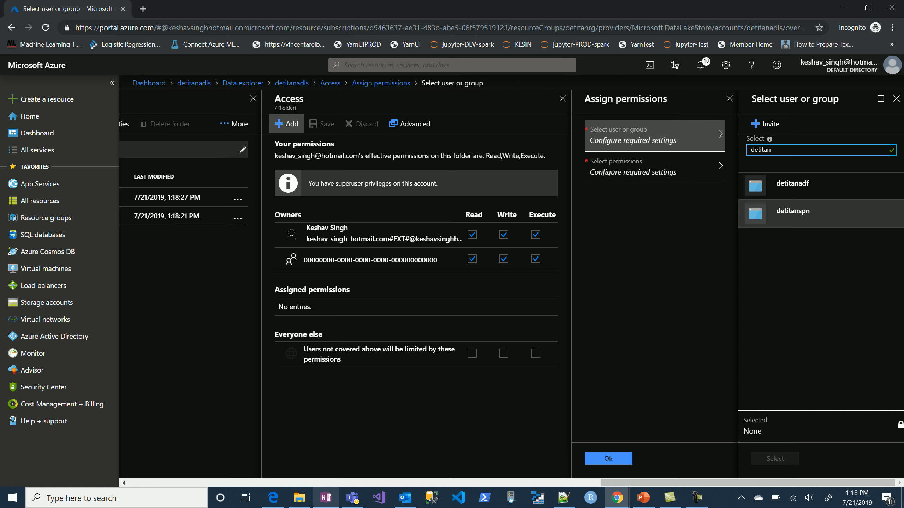
click(793, 212)
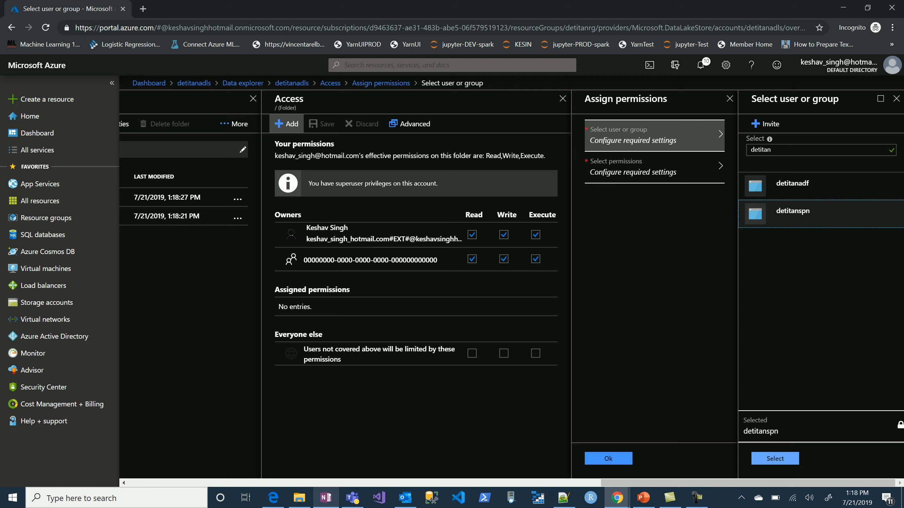
click(775, 458)
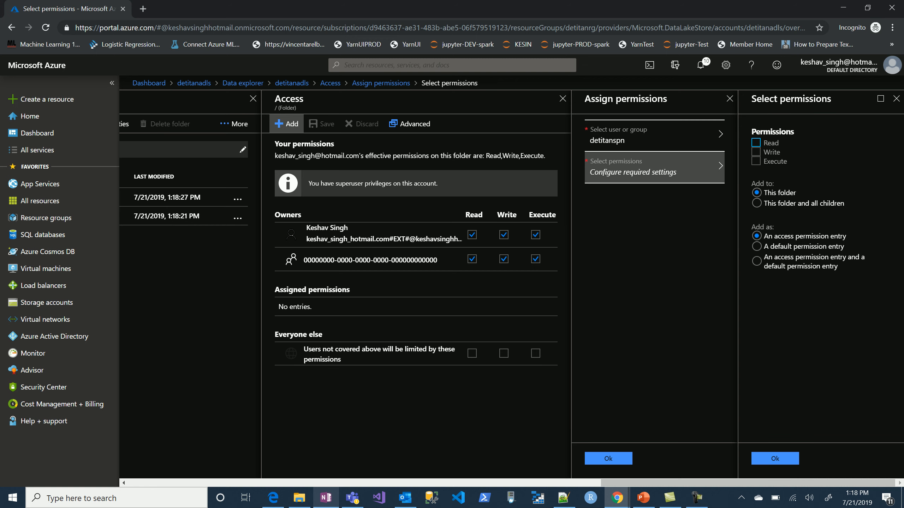
Grant detitanspn Read, Write and Execute on this folder and all children, as an access and a default permission entry, and close the access settings.
click(756, 152)
click(756, 161)
click(756, 203)
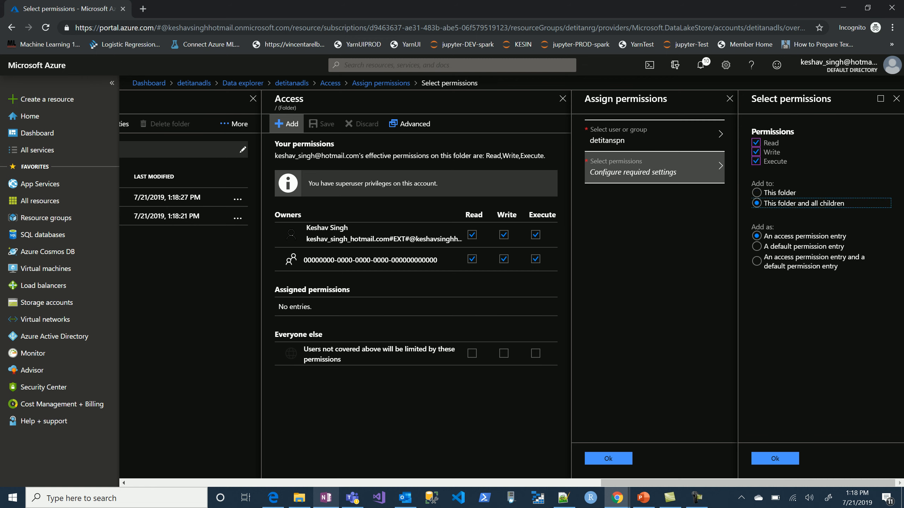
click(756, 261)
click(775, 459)
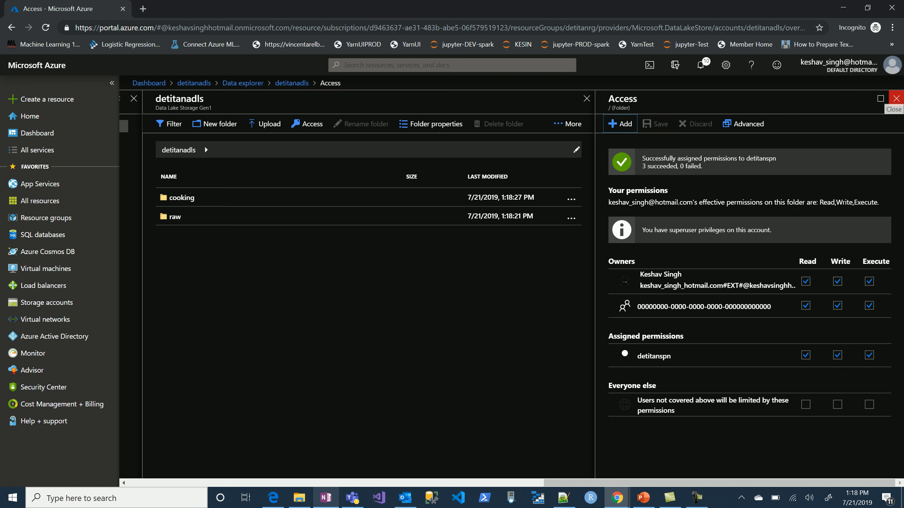
click(896, 98)
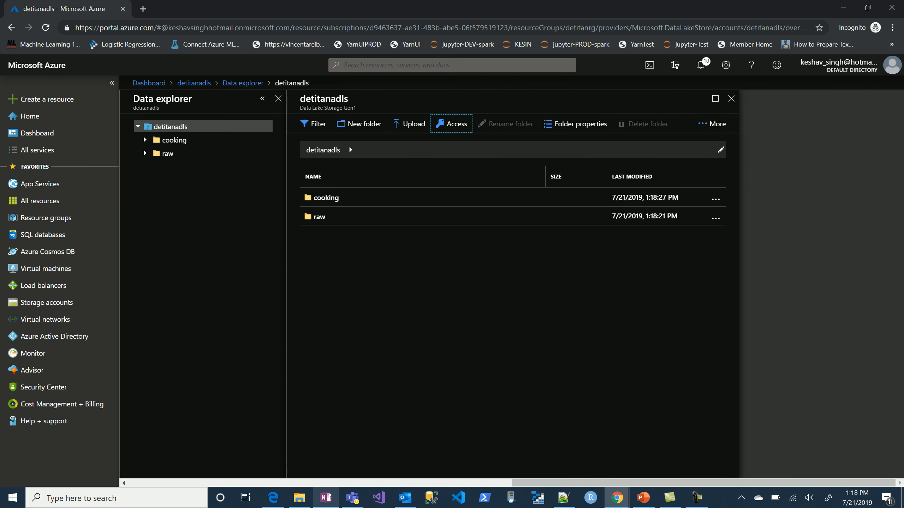
Check the setup checklist in OneNote, return to the Azure portal and open the detitanadb Databricks service from the dashboard.
click(325, 497)
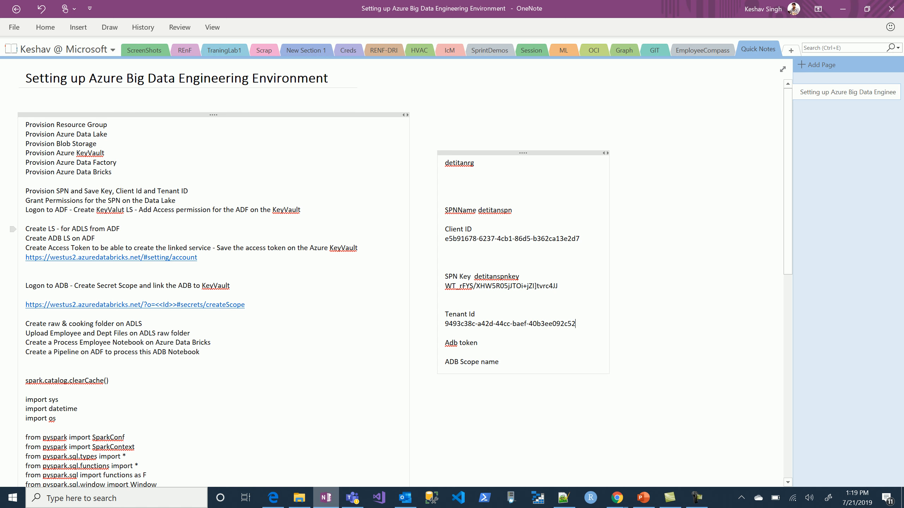
key(alt+Tab)
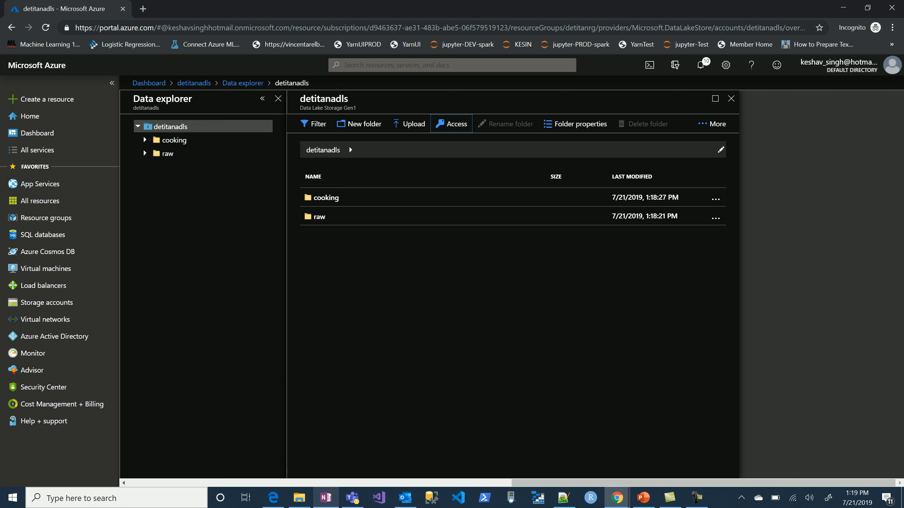
click(148, 83)
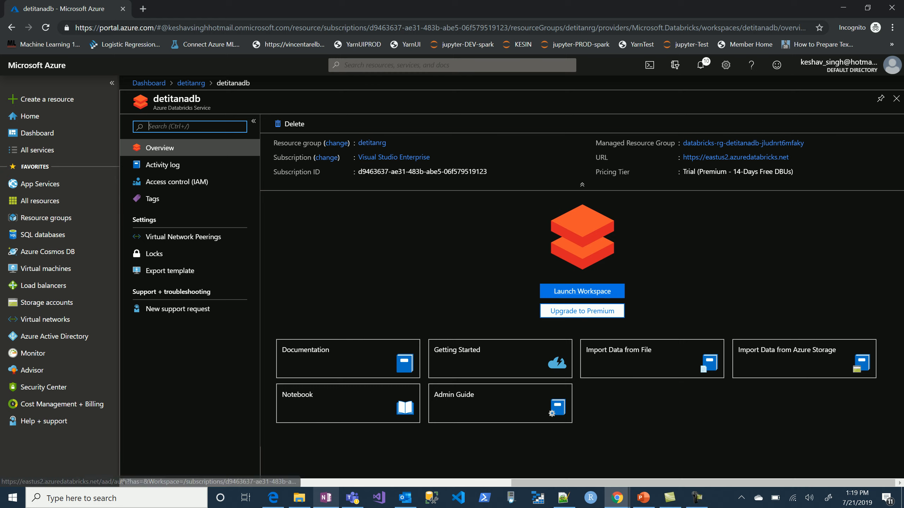
Try to launch the detitanadb workspace with the signed-in Microsoft account, and close the sign-in tab.
click(577, 292)
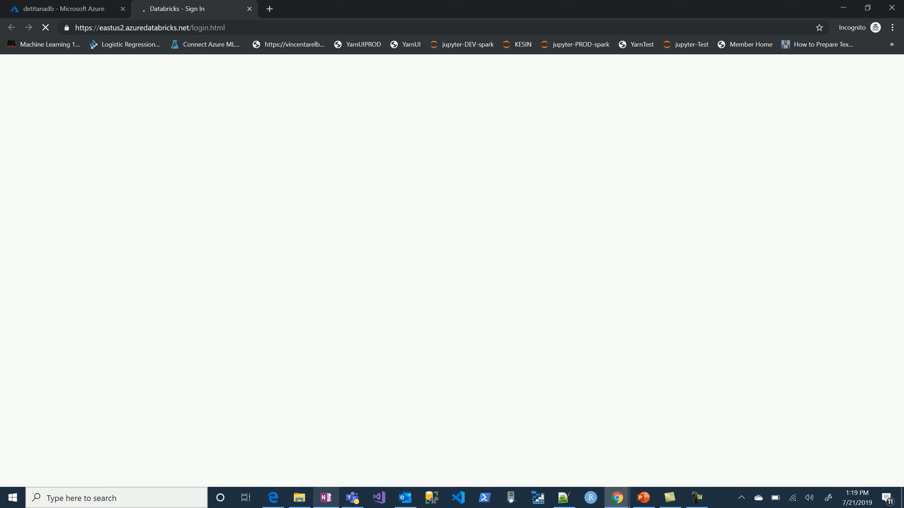
click(453, 267)
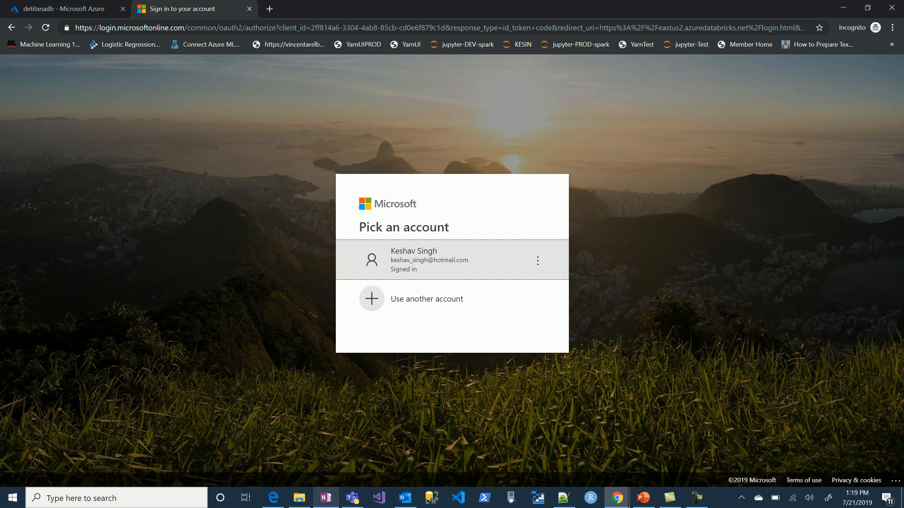
click(452, 263)
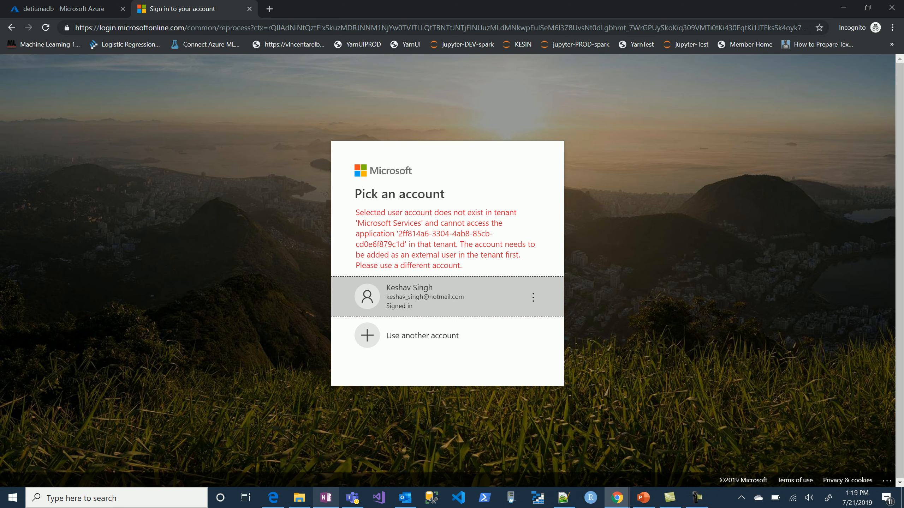
click(451, 296)
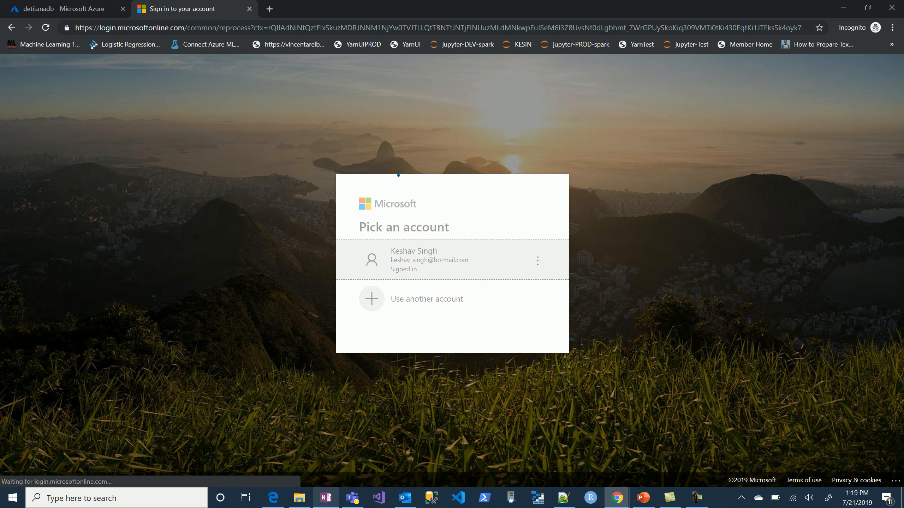
click(451, 296)
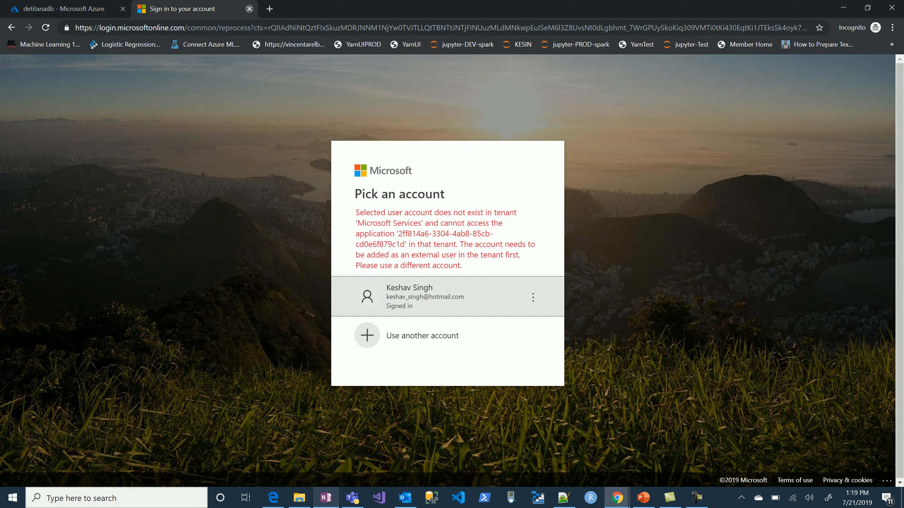
click(250, 8)
Launch the detitanadb workspace, copy its URL from the browser and paste it between the Tenant Id and Adb token entries in OneNote.
click(581, 291)
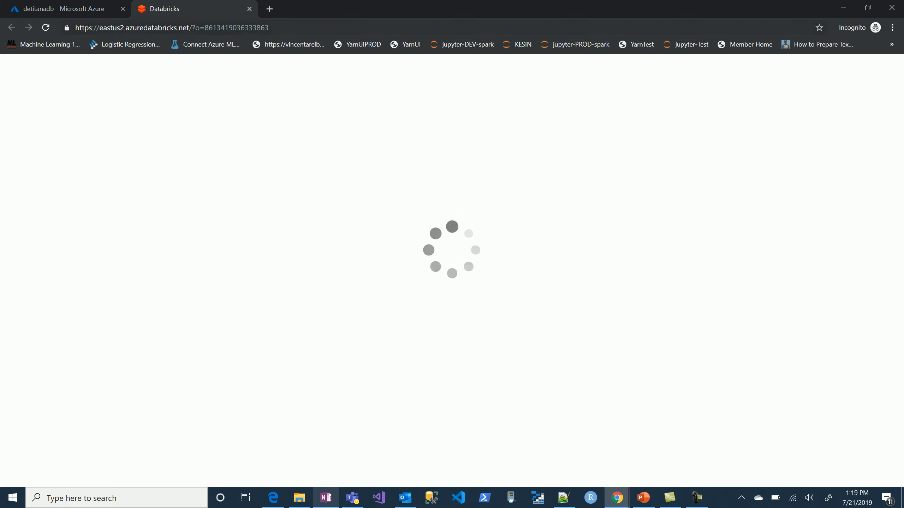
click(210, 27)
key(ctrl+c)
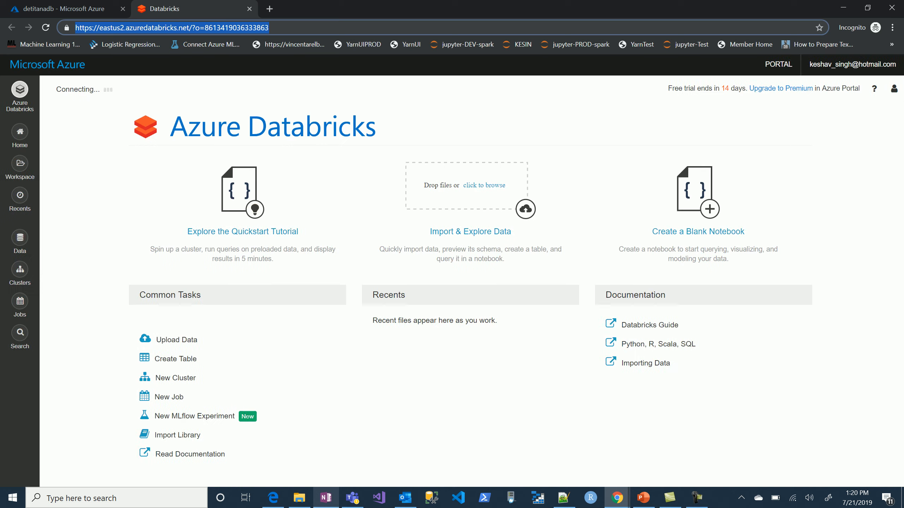
key(alt+Tab)
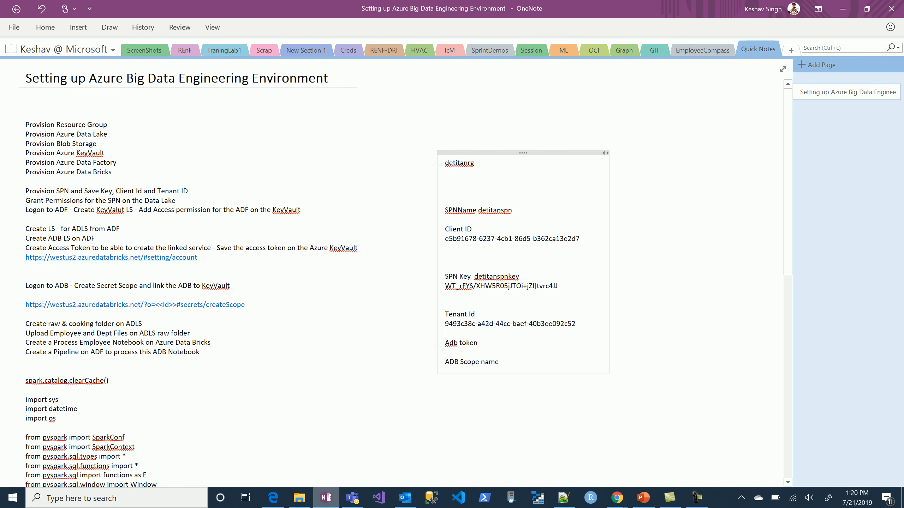
key(Return)
key(Return)
key(ctrl+v)
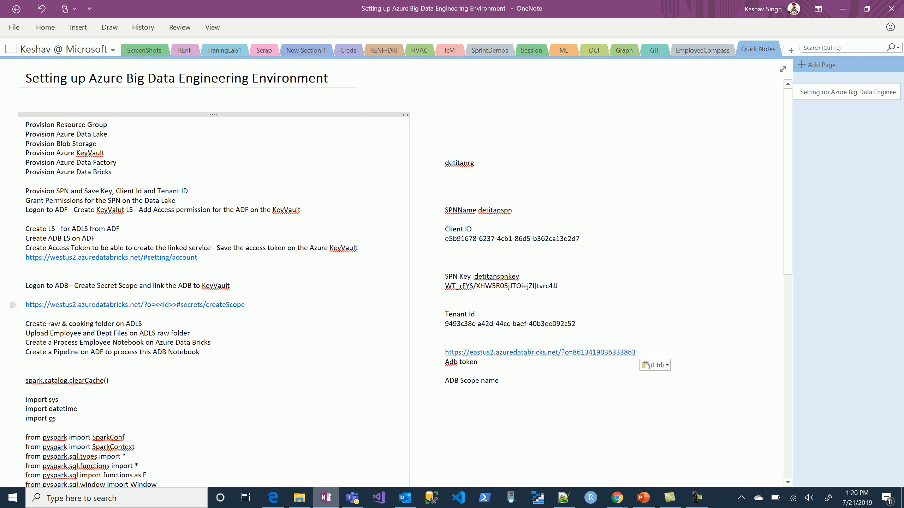
Copy the #secrets/createScope link template from the OneNote checklist into a new Notepad document.
key(shift+Home)
key(ctrl+c)
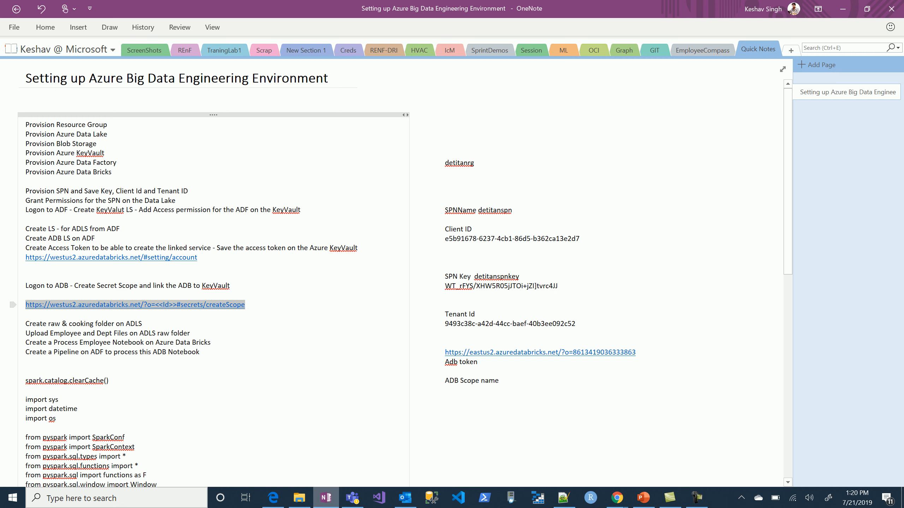
key(super+r)
key(Return)
key(ctrl+v)
key(alt+Tab)
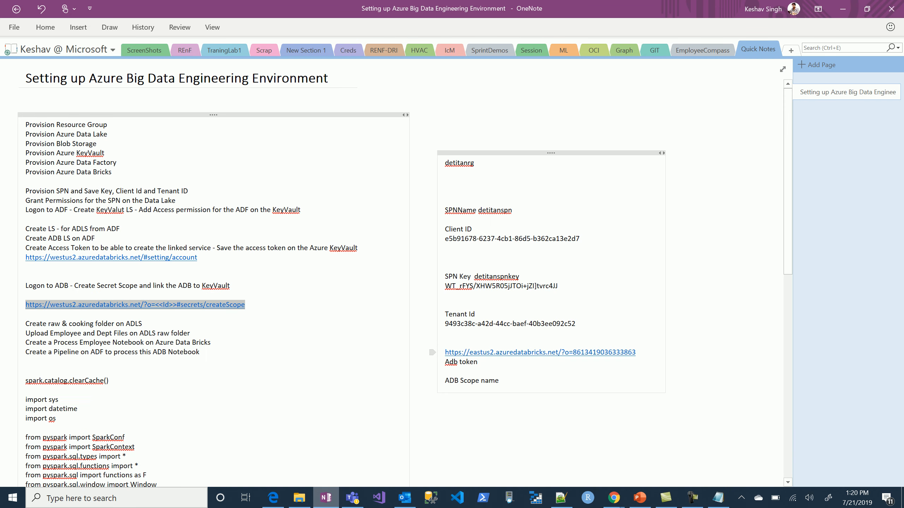
Copy the Databricks workspace URL from the OneNote notes and paste it below the createScope template in Notepad.
click(639, 352)
key(shift+Home)
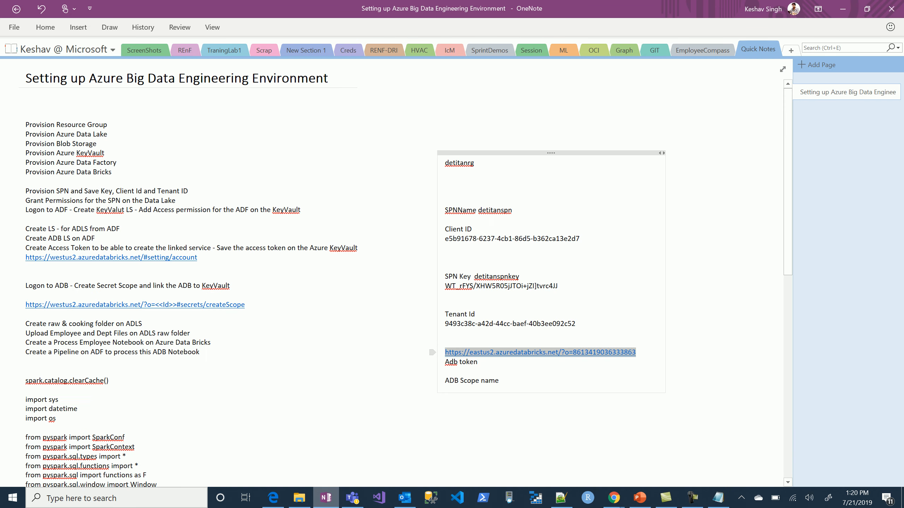
key(alt+Tab)
key(Return)
key(ctrl+v)
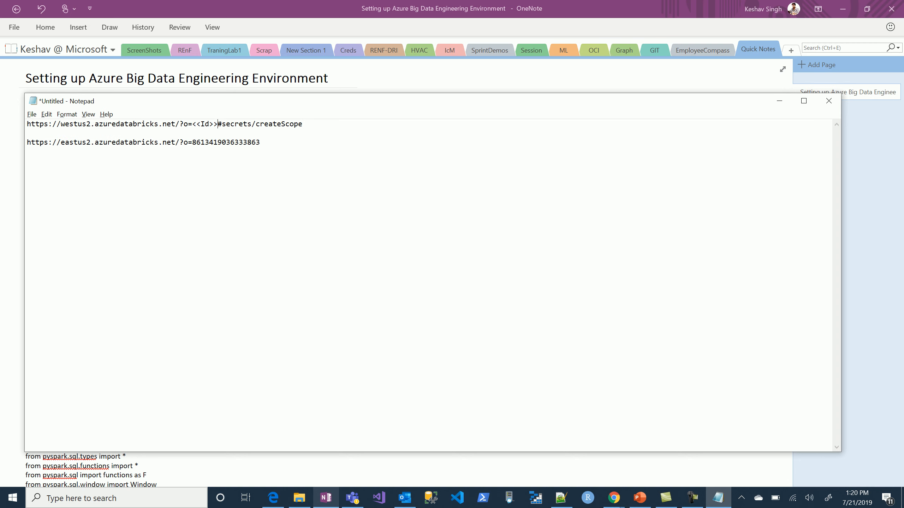
Copy #secrets/createScope from the template line in Notepad and append it to the workspace URL.
key(shift+End)
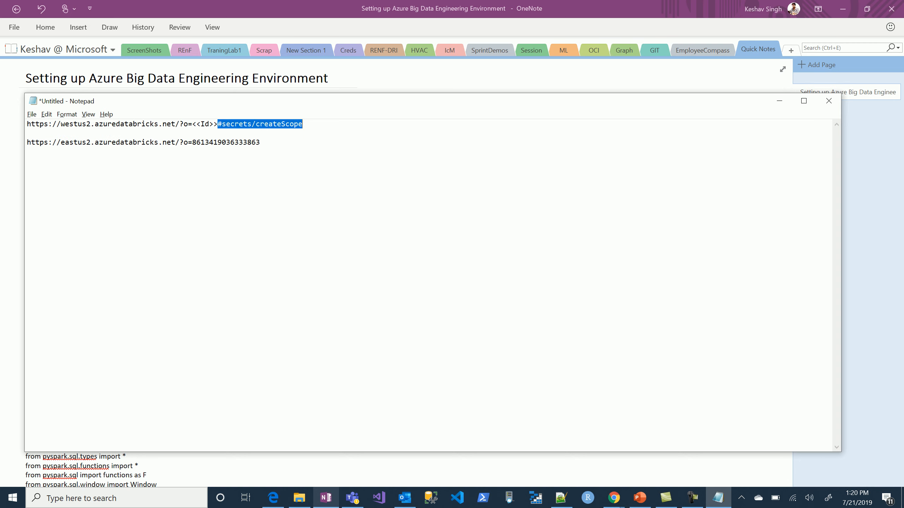
key(ctrl+c)
key(ctrl+End)
key(ctrl+v)
Copy the completed createScope URL from Notepad and open it in a new browser tab in Chrome.
key(shift+Home)
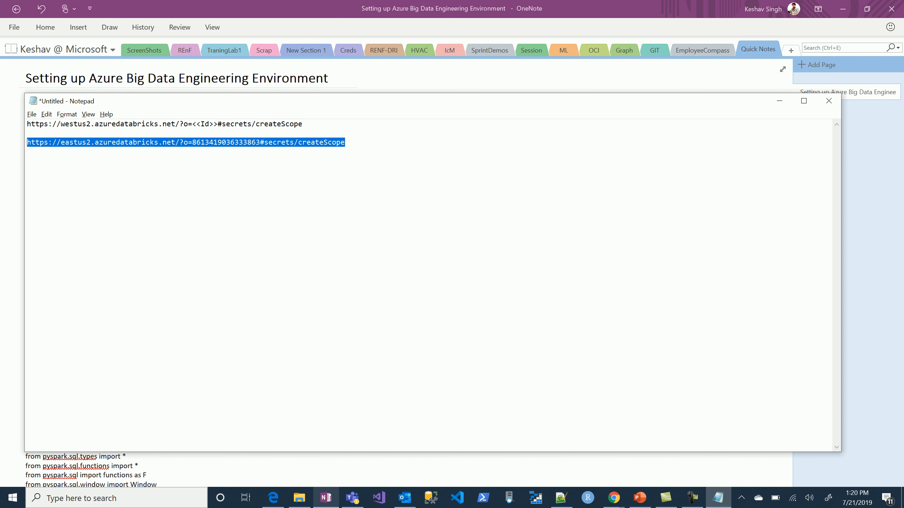
key(alt+Tab)
key(alt+Tab+Tab)
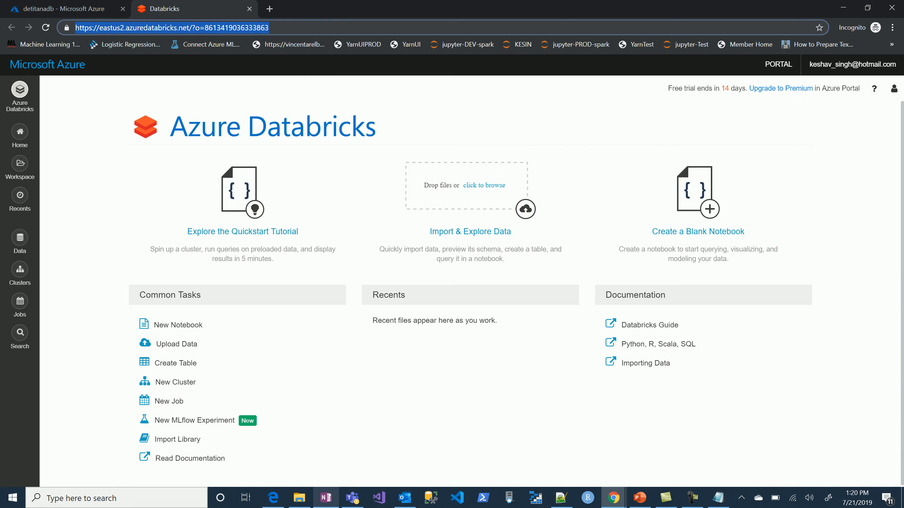
key(ctrl+t)
key(ctrl+v)
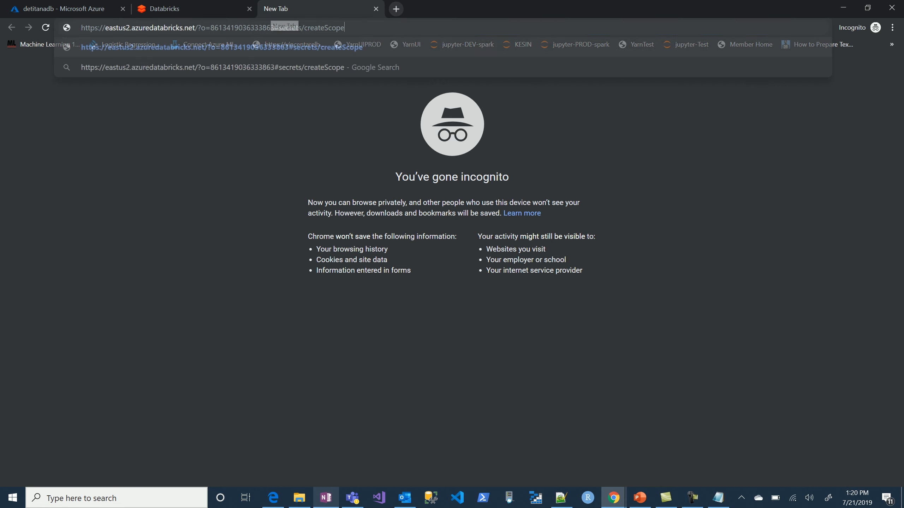
key(Return)
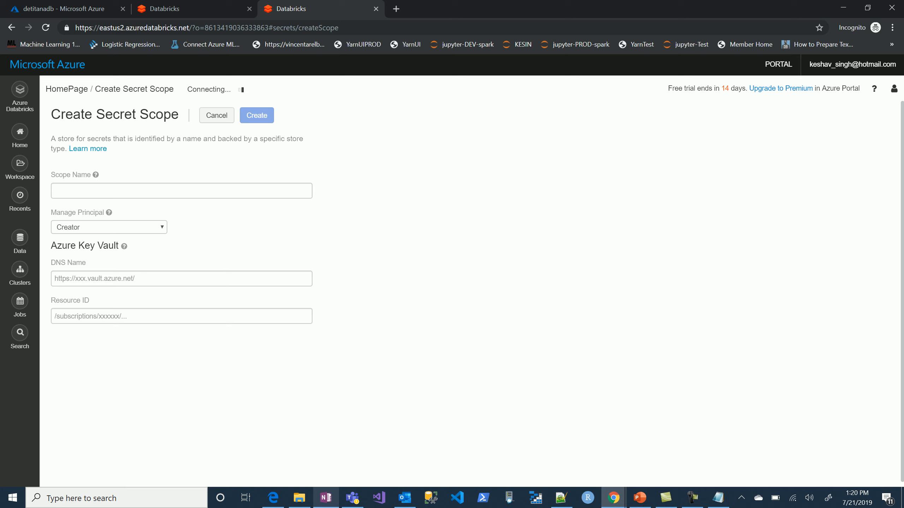
Enter detitan-dev-scope as the scope name in the Create Secret Scope form.
click(182, 191)
text(det)
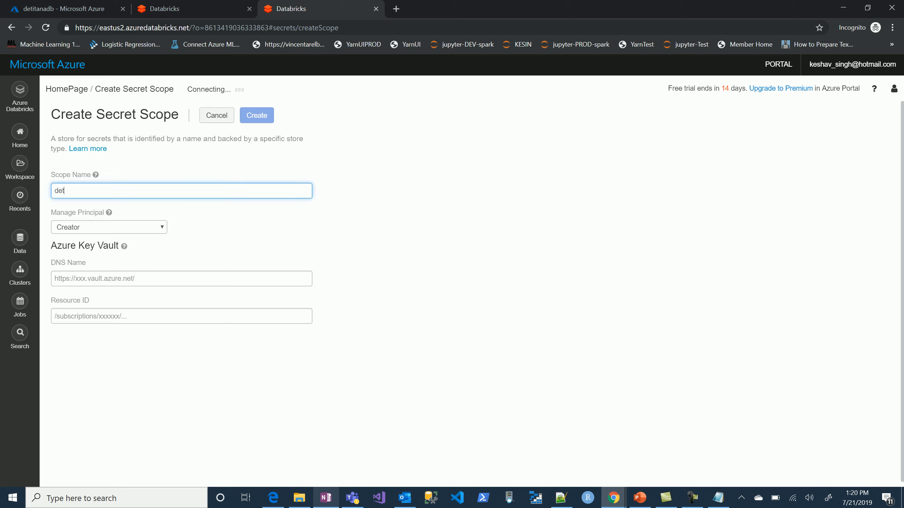
text(itan)
key(BackSpace)
key(BackSpace)
text(tan-dev-scope)
Copy the scope name from the Databricks form into the OneNote notes beside ADB Scope name.
key(ctrl+a)
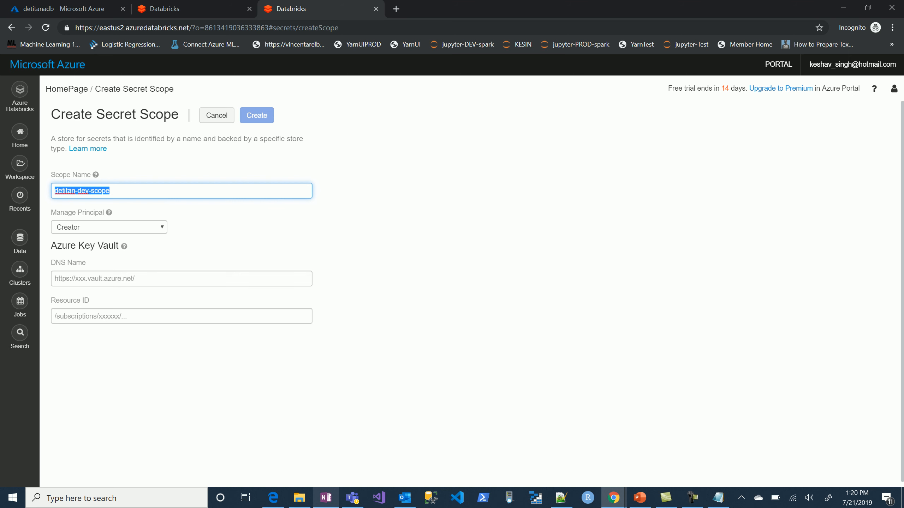
key(alt+Tab)
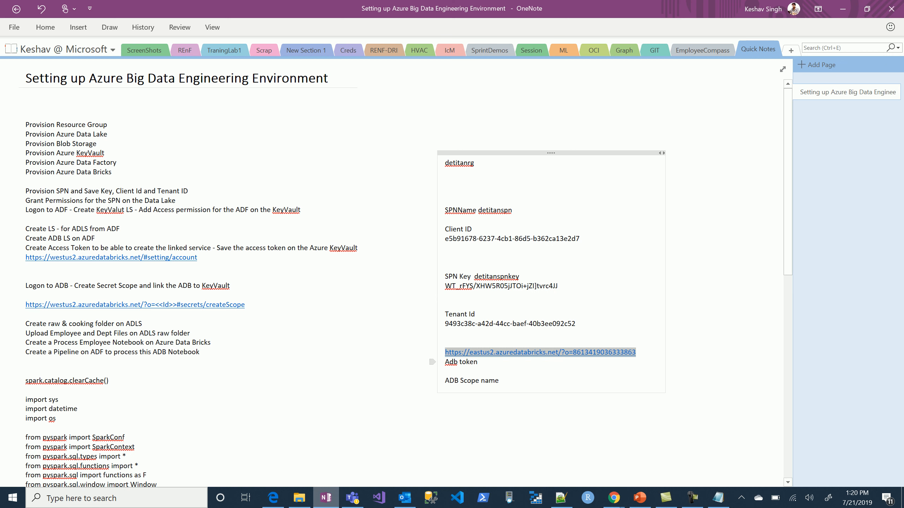
click(501, 380)
key(ctrl+v)
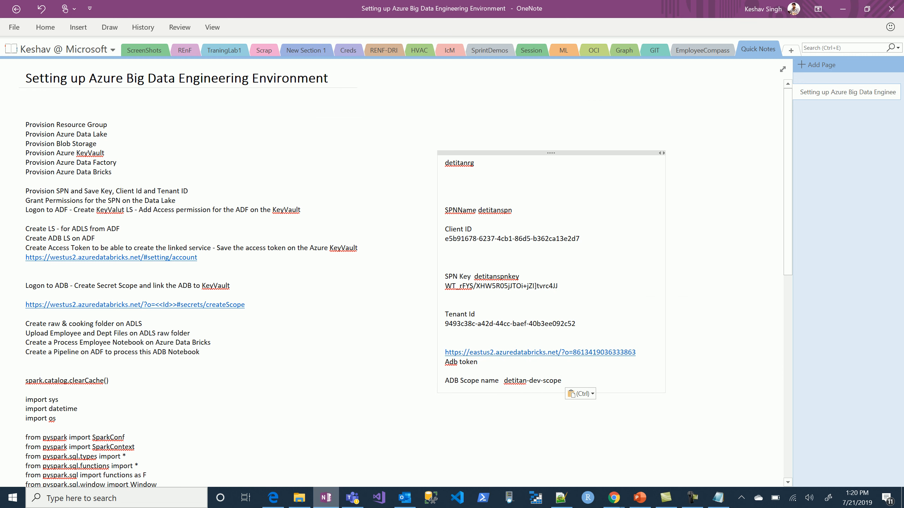
Copy the DNS name of detitanKeyVault from the Azure portal into the DNS Name field of the Databricks secret scope form.
key(alt+Tab)
key(ctrl+1)
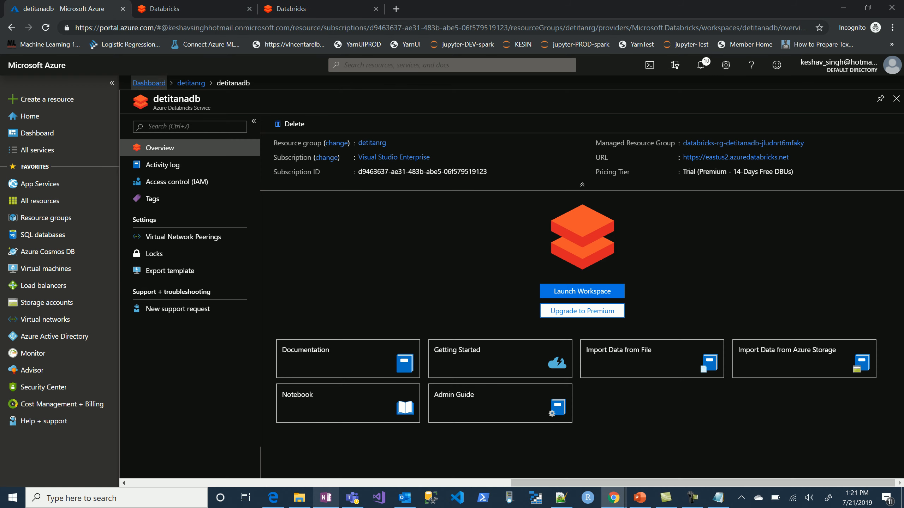
click(148, 82)
click(178, 223)
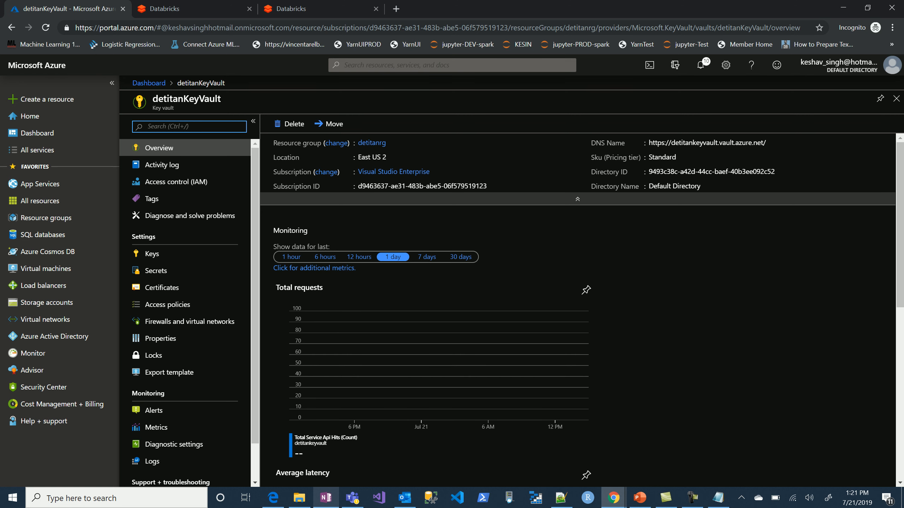
click(577, 201)
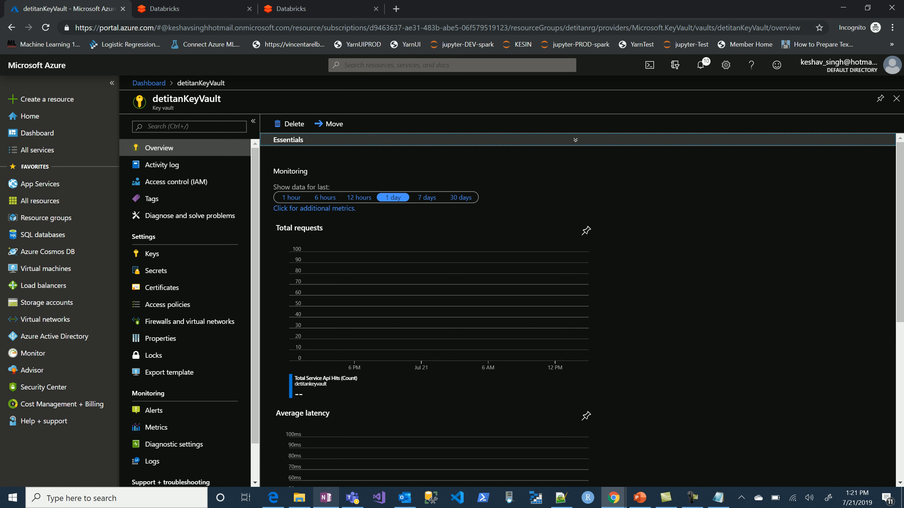
click(575, 140)
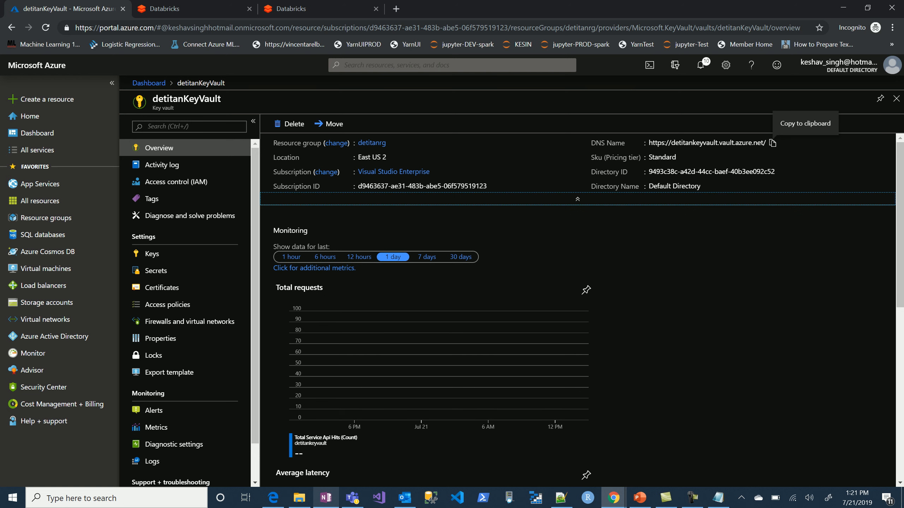
click(772, 143)
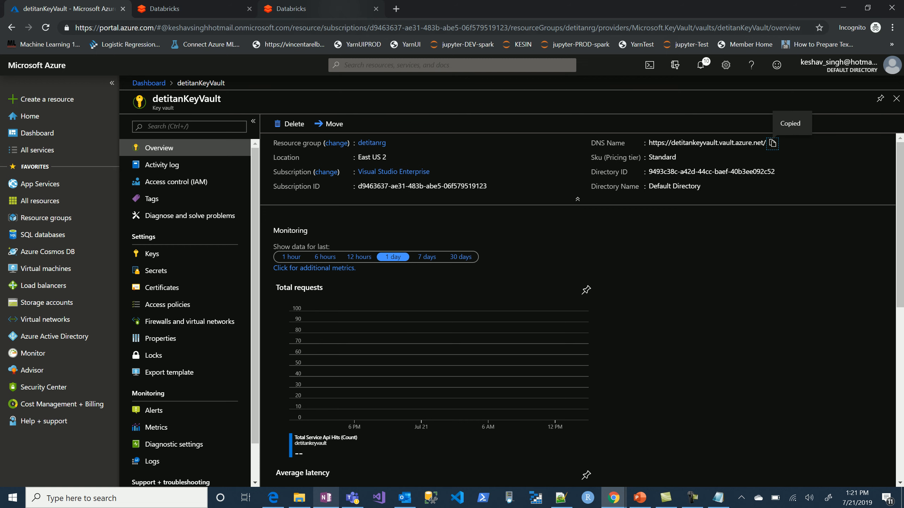
click(336, 10)
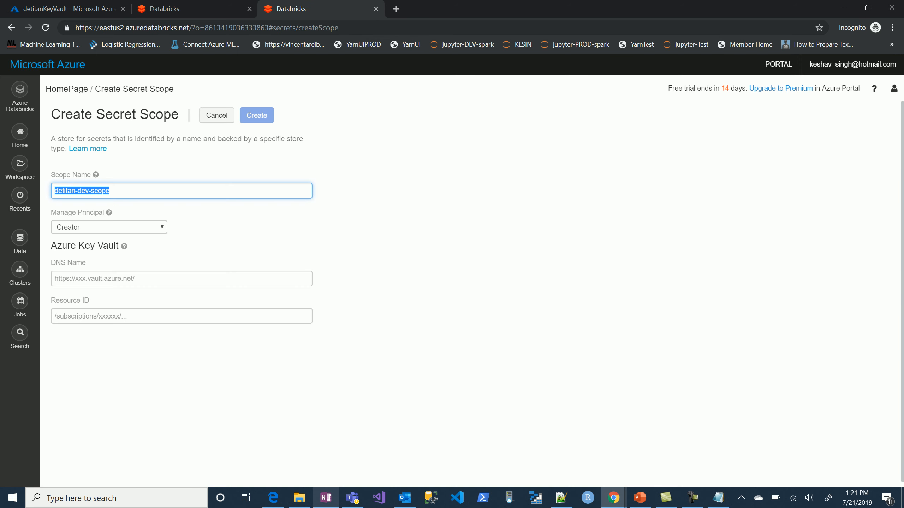
click(182, 279)
key(ctrl+v)
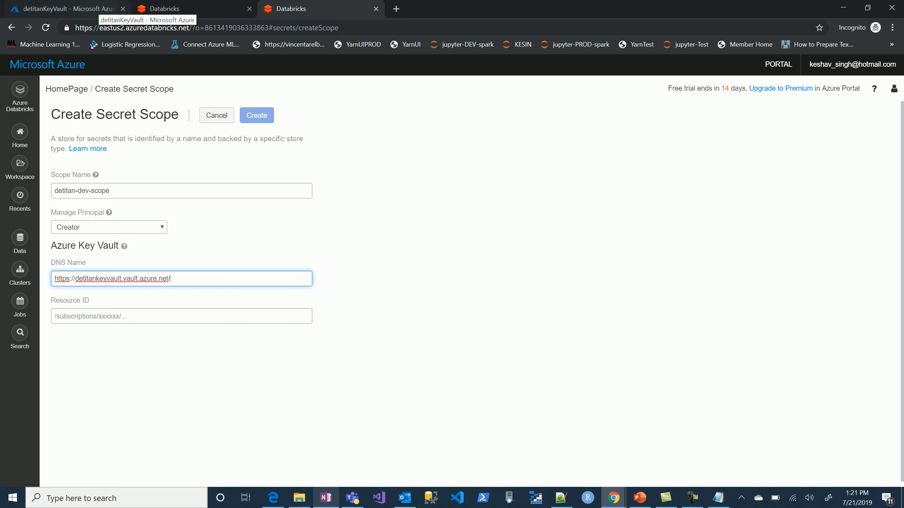
Copy the Resource ID from detitanKeyVault's properties into the secret scope form and create the scope.
click(100, 8)
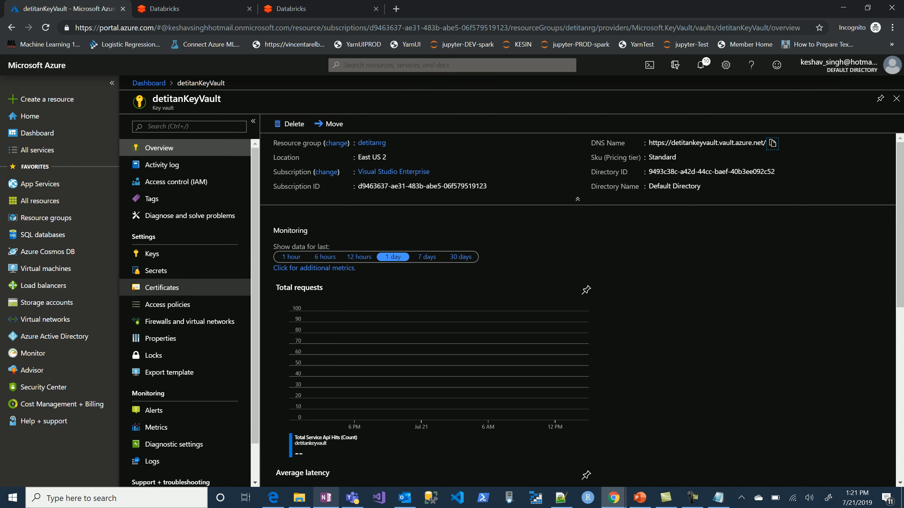
click(160, 338)
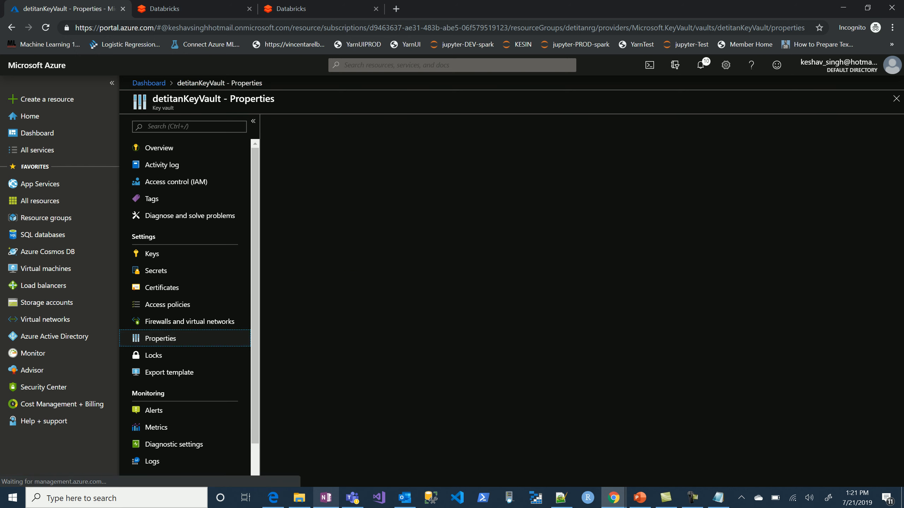
click(875, 267)
click(334, 8)
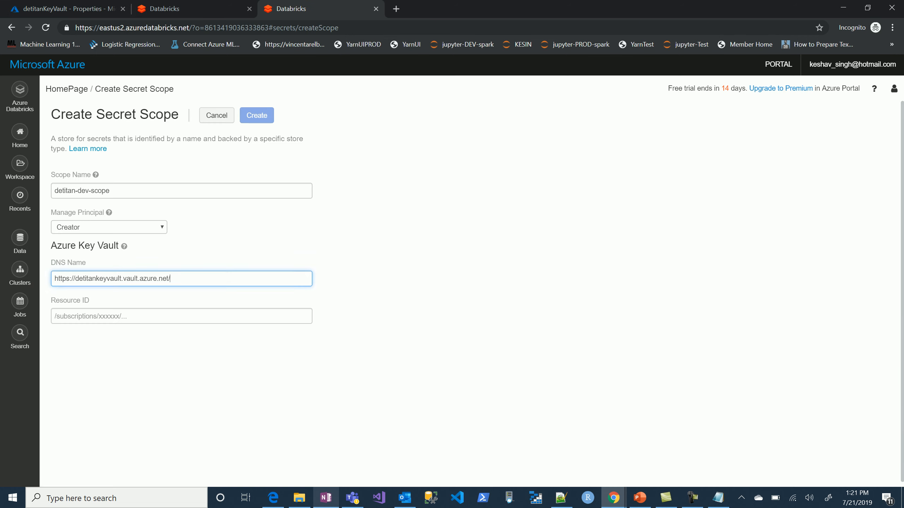
click(182, 316)
key(ctrl+v)
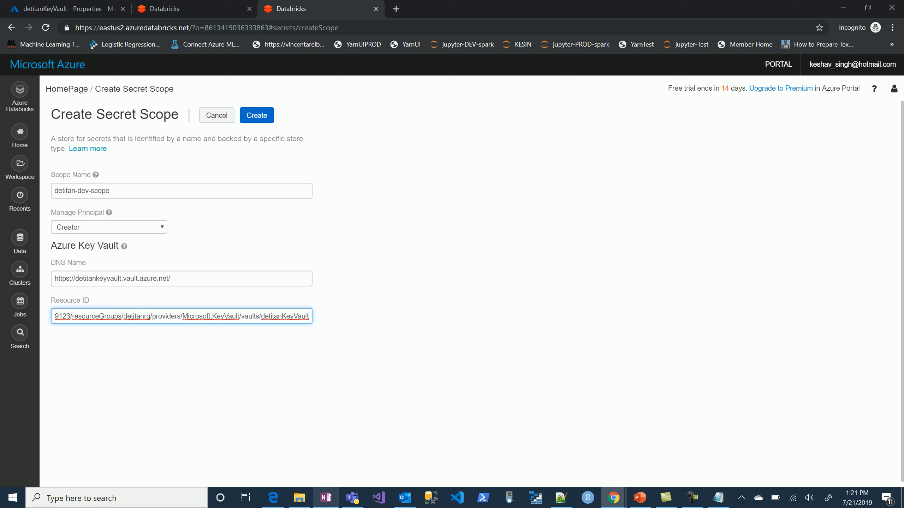
click(257, 115)
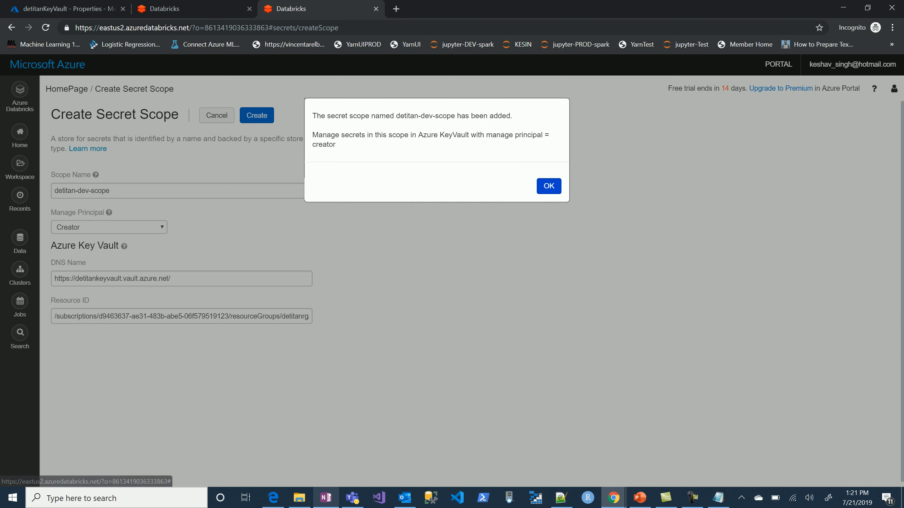
click(549, 186)
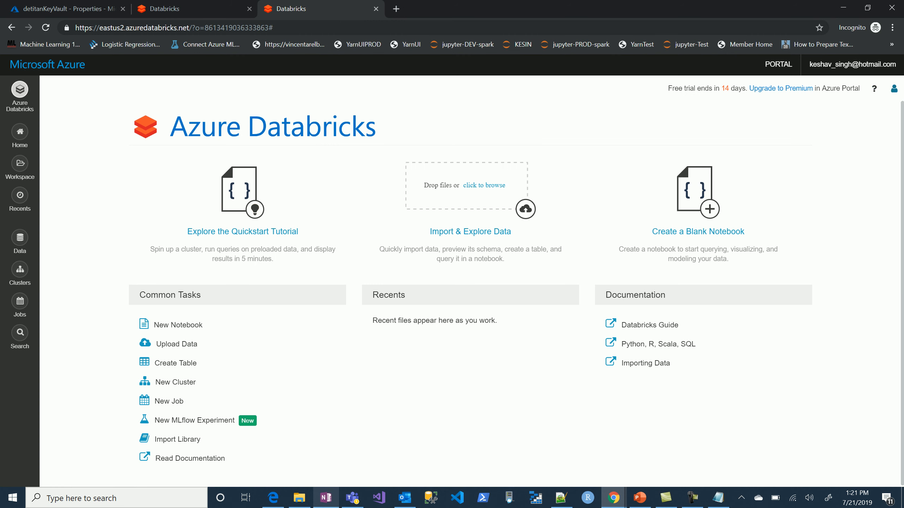
Generate a new personal access token in the Databricks user settings with the comment "de devlopment".
click(894, 88)
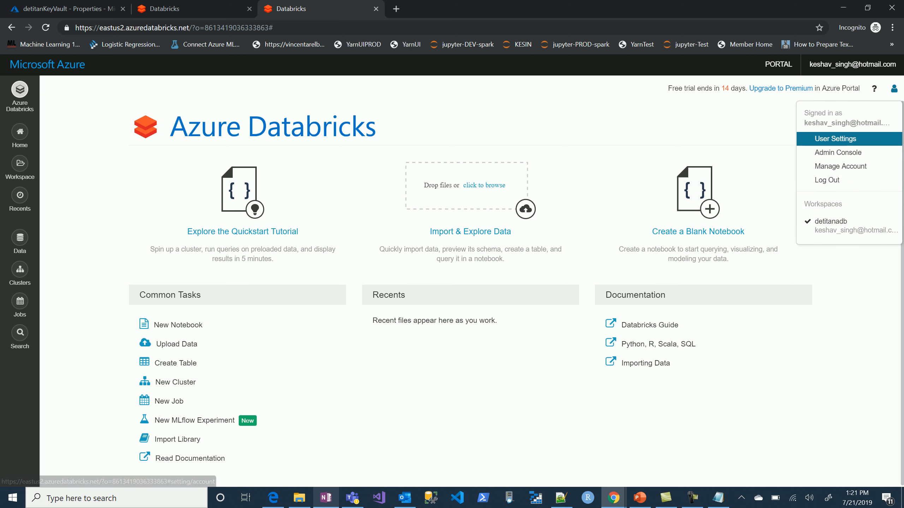
click(835, 138)
click(83, 156)
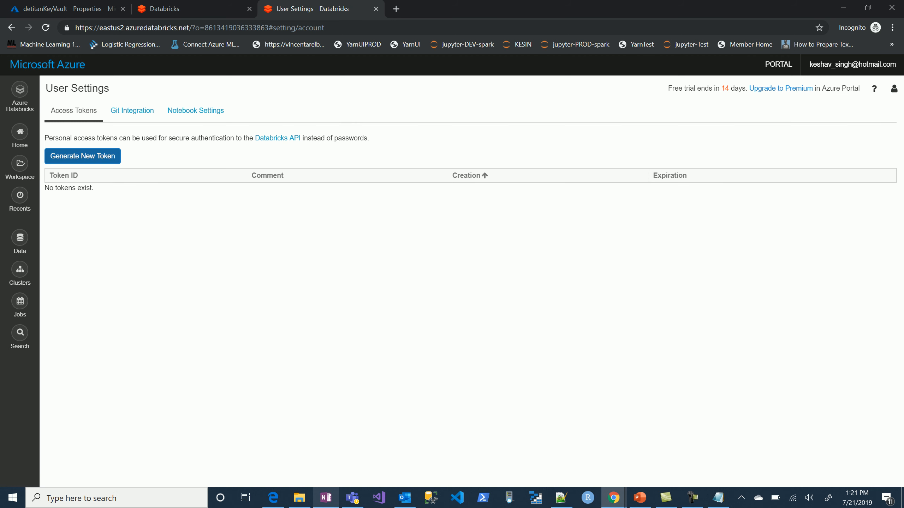
click(435, 155)
text(de)
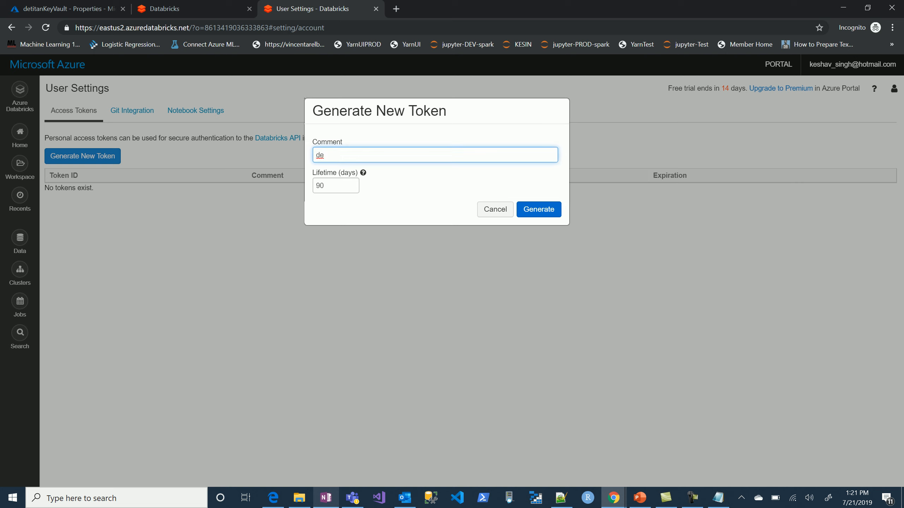
text( dev)
key(BackSpace)
key(BackSpace)
text(devlopmen)
click(538, 209)
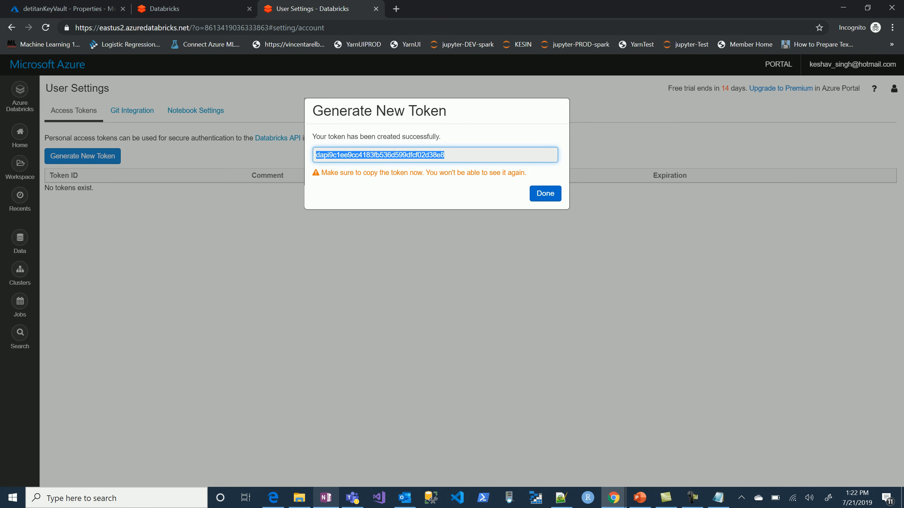
Paste the generated access token into the OneNote notes beside Adb token, and close the token dialog in Databricks.
key(alt+Tab)
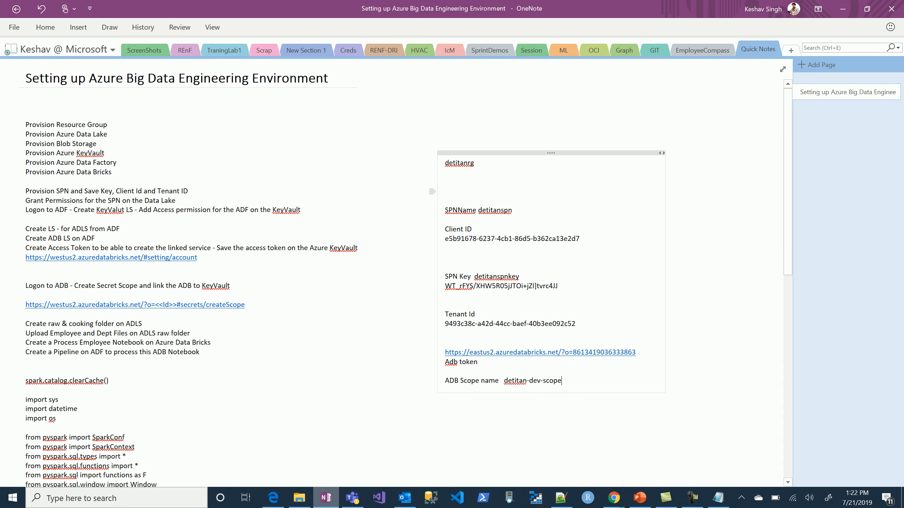
key(ctrl+v)
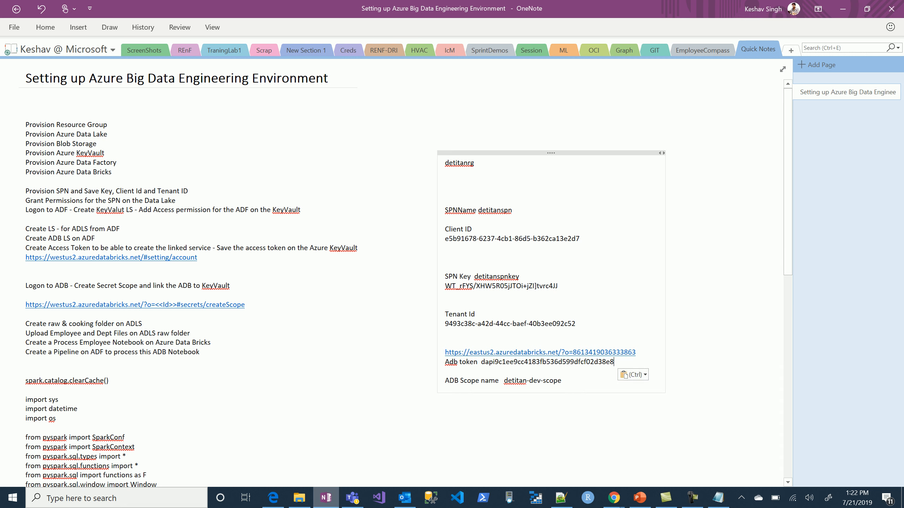
key(alt+Tab)
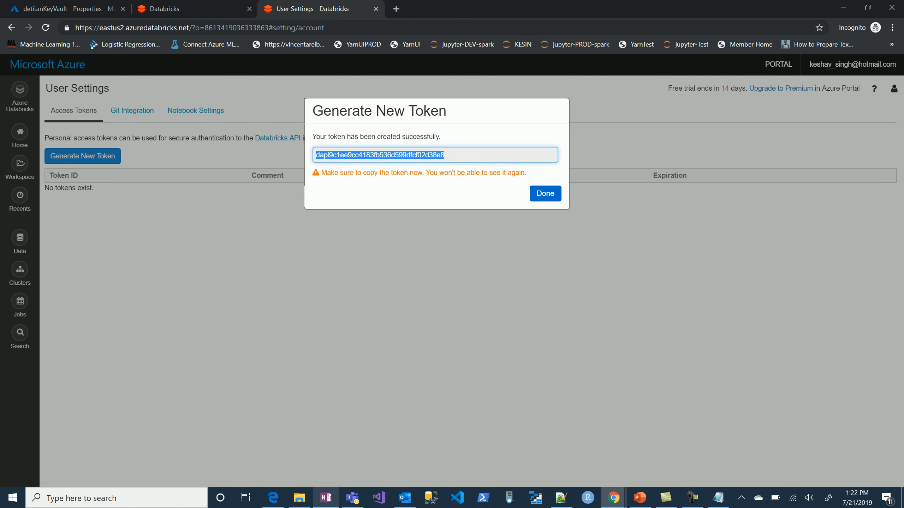
click(545, 194)
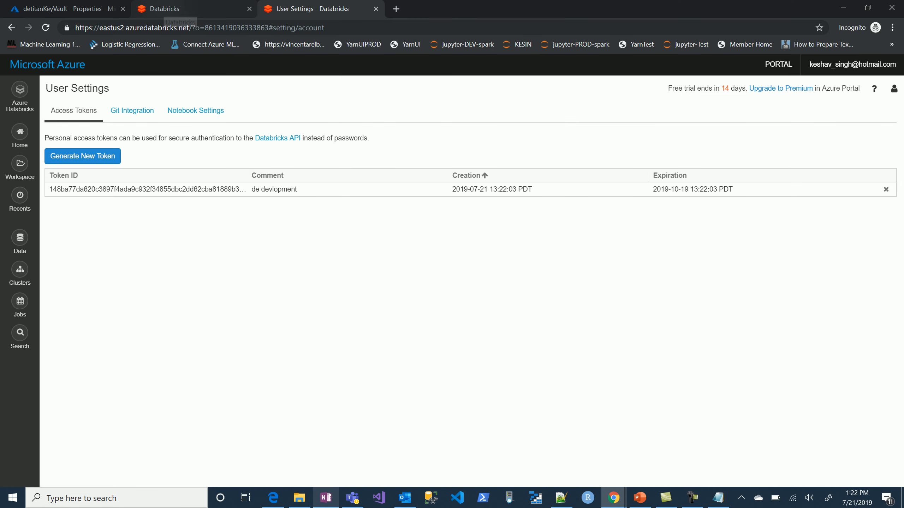
Start a new manual secret in detitanKeyVault in the Azure portal and name it adbtoken.
click(67, 9)
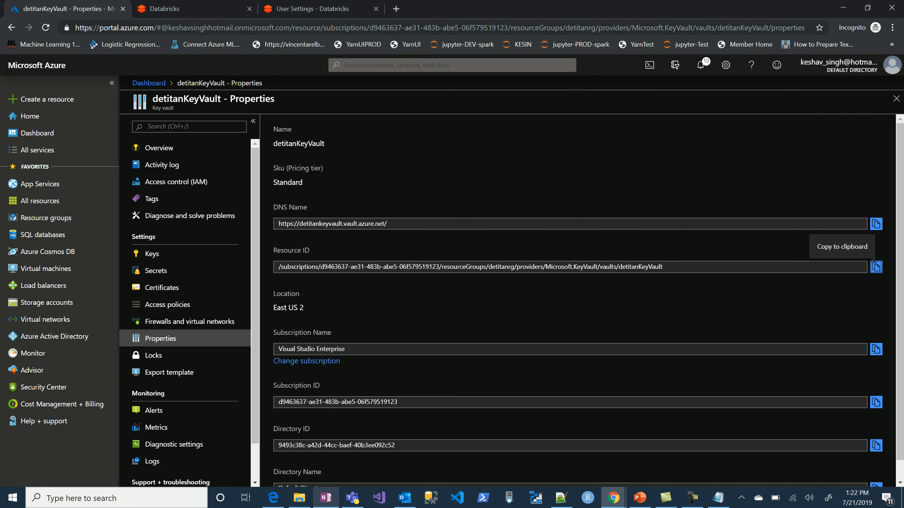
click(156, 270)
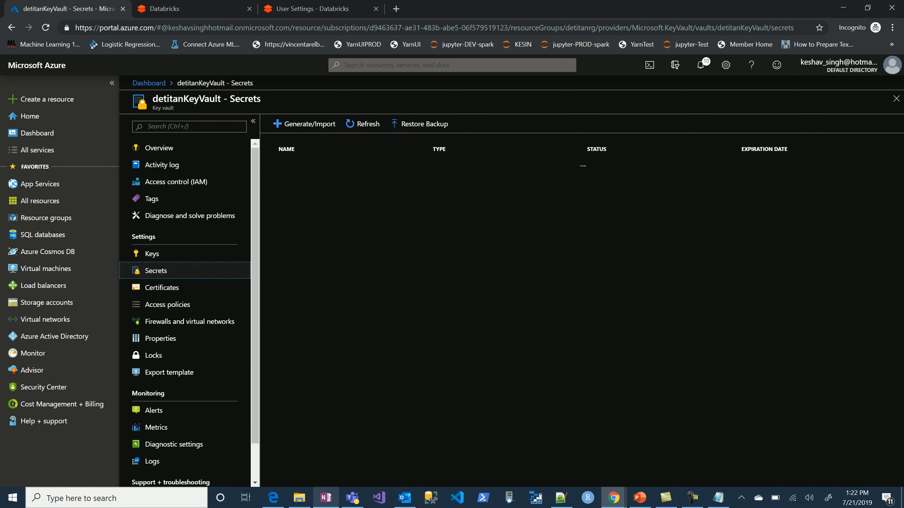
click(304, 123)
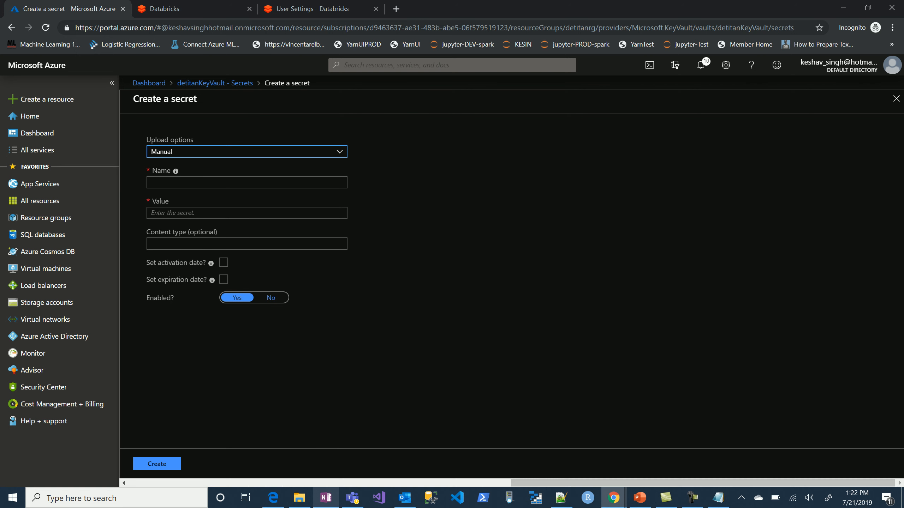
click(228, 182)
text(adb)
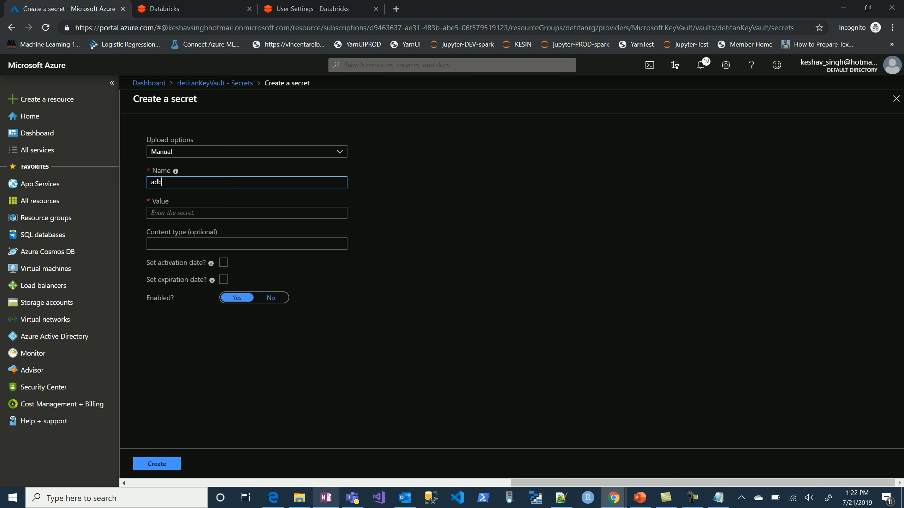
text(token)
Copy the Databricks access token from OneNote into the adbtoken secret's value field and create the secret.
click(228, 213)
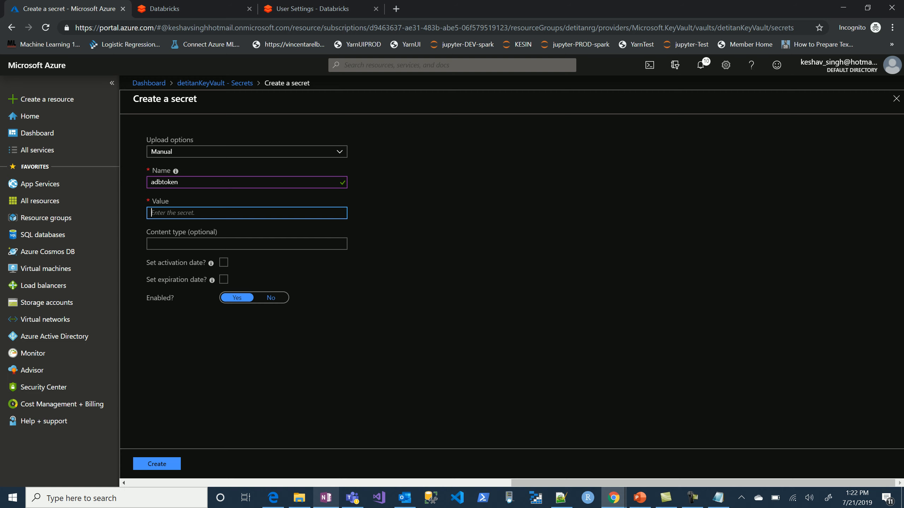
key(alt+Tab)
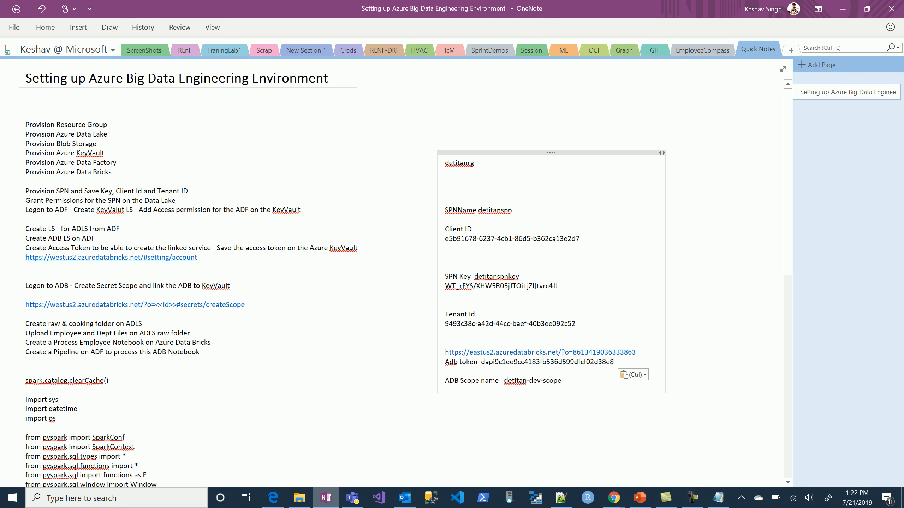
drag(480, 362, 614, 362)
key(ctrl+c)
key(alt+Tab)
click(247, 213)
key(ctrl+v)
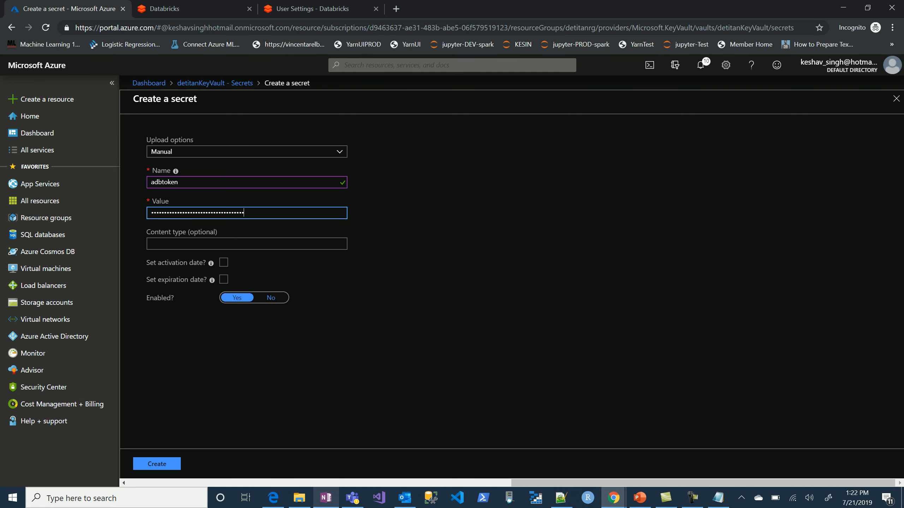
click(156, 464)
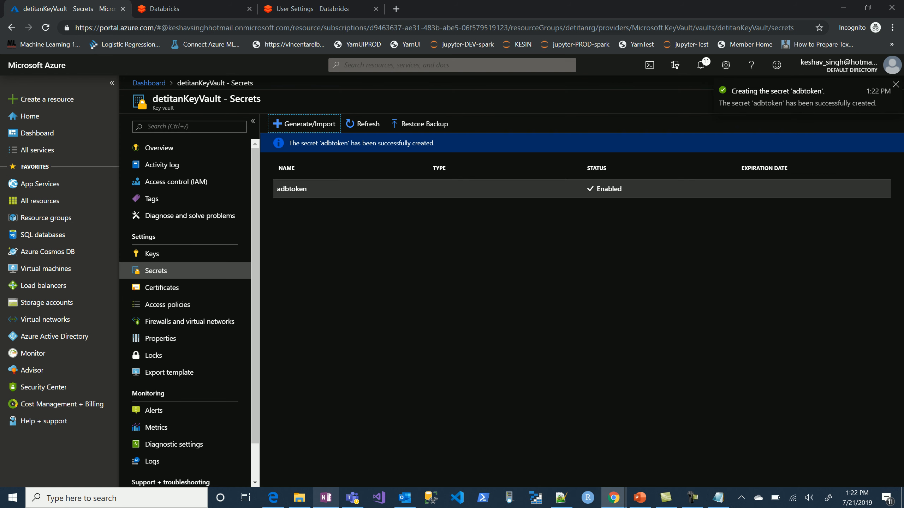
Create a manual secret named spnid in detitanKeyVault, pasting the Client ID copied from the OneNote notes into its value field.
click(305, 123)
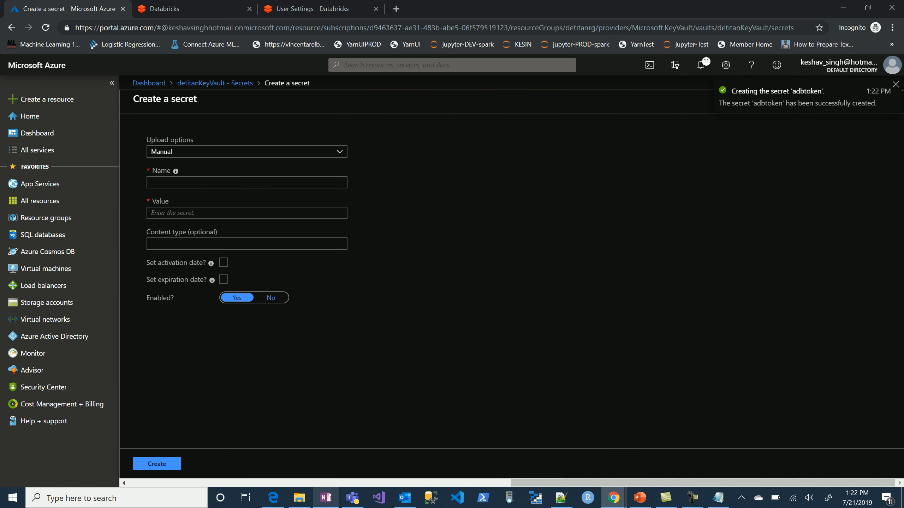
click(246, 182)
text(spnid)
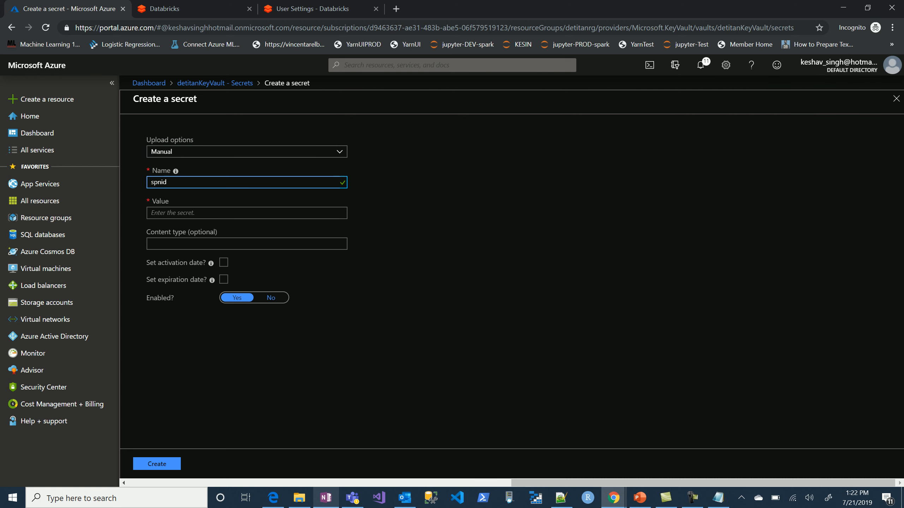
click(247, 212)
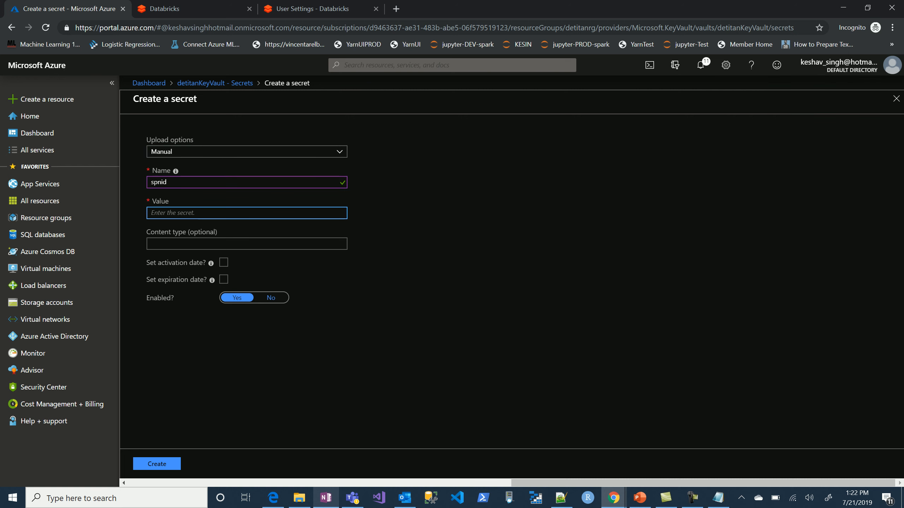
key(alt+Tab)
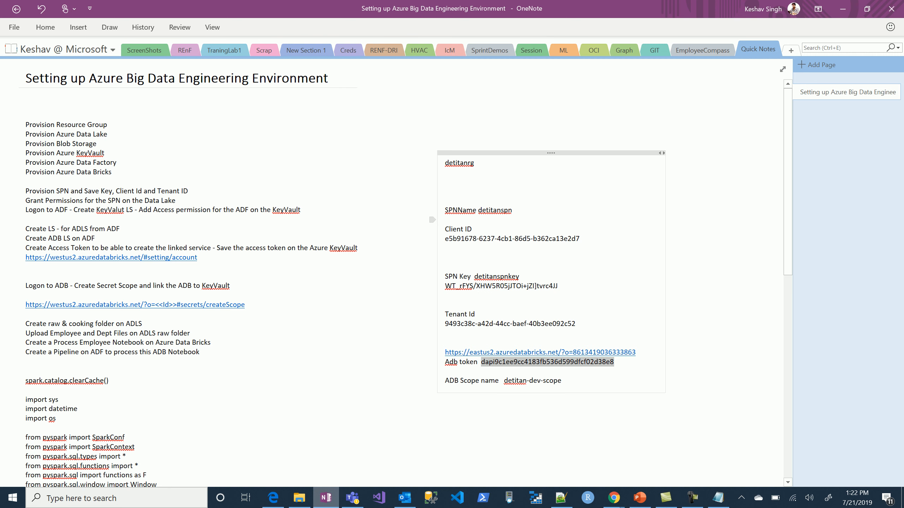
triple_click(579, 238)
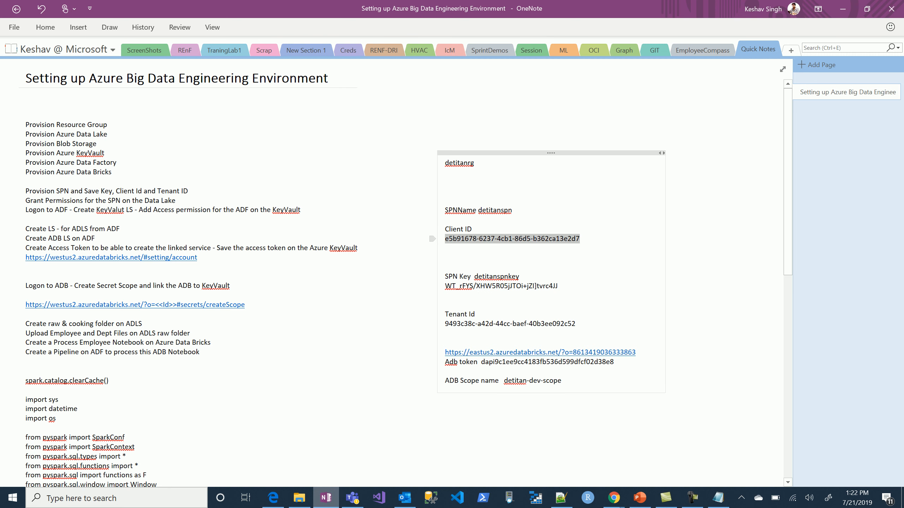
key(ctrl+c)
key(alt+Tab)
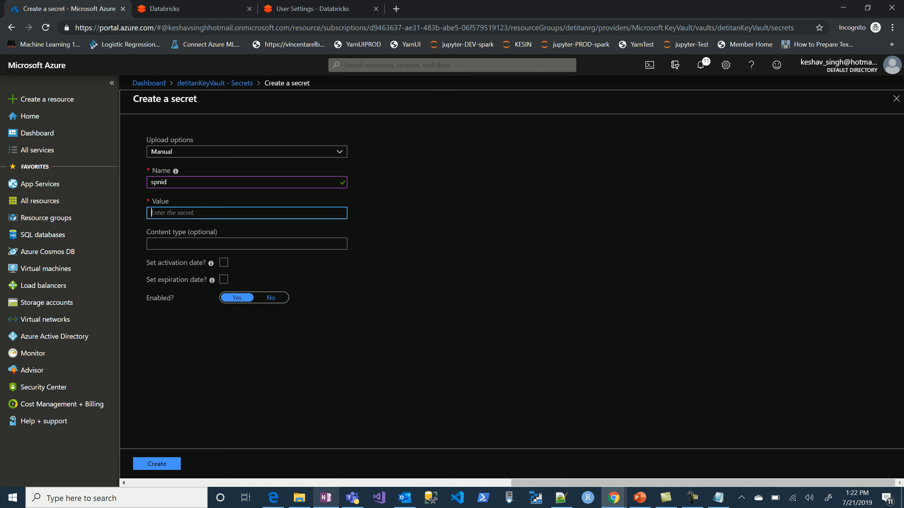
key(ctrl+v)
click(157, 464)
Copy the SPN key from the OneNote notes and create a detitanKeyVault secret named spnkey with it as the value.
key(alt+Tab)
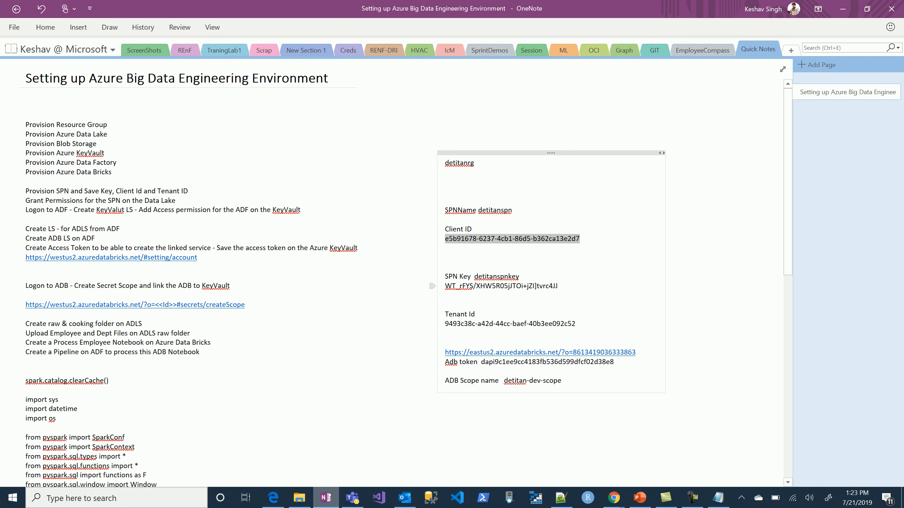
drag(558, 286, 445, 286)
key(ctrl+c)
key(alt+Tab)
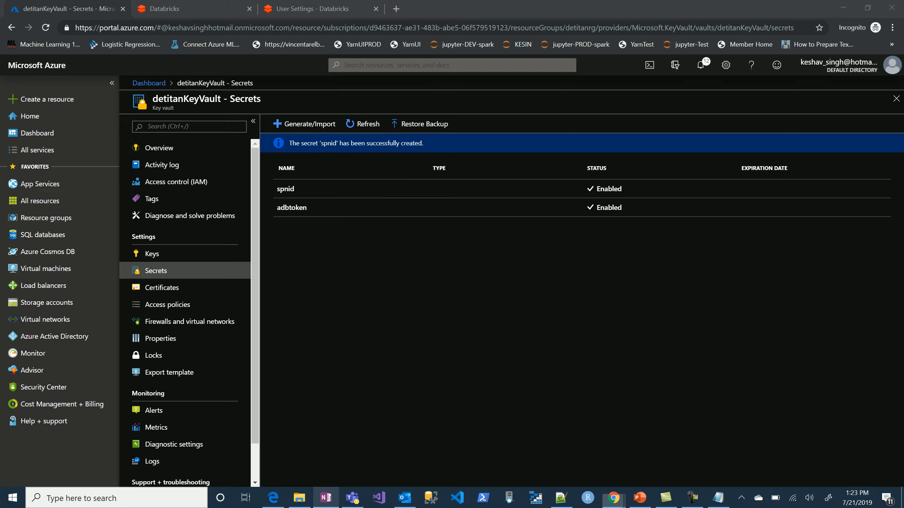
click(309, 124)
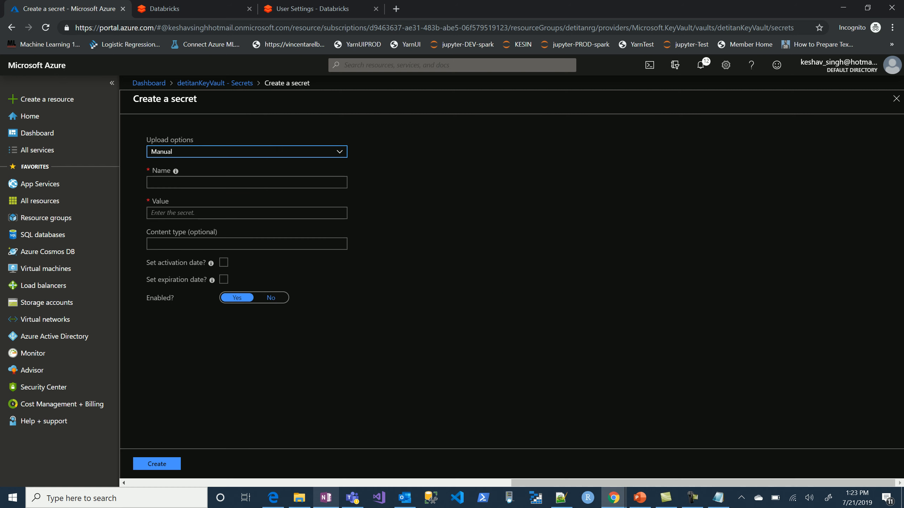
click(247, 182)
text(spnkey)
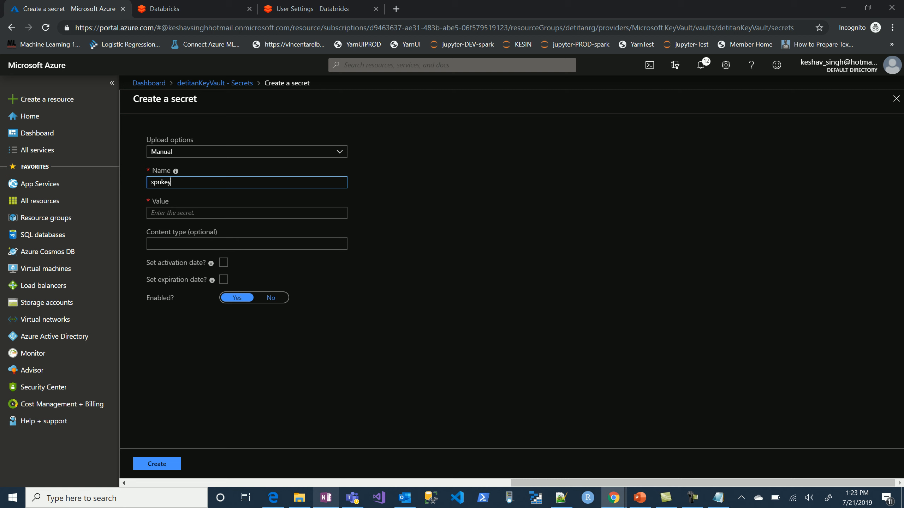
key(Tab)
key(ctrl+v)
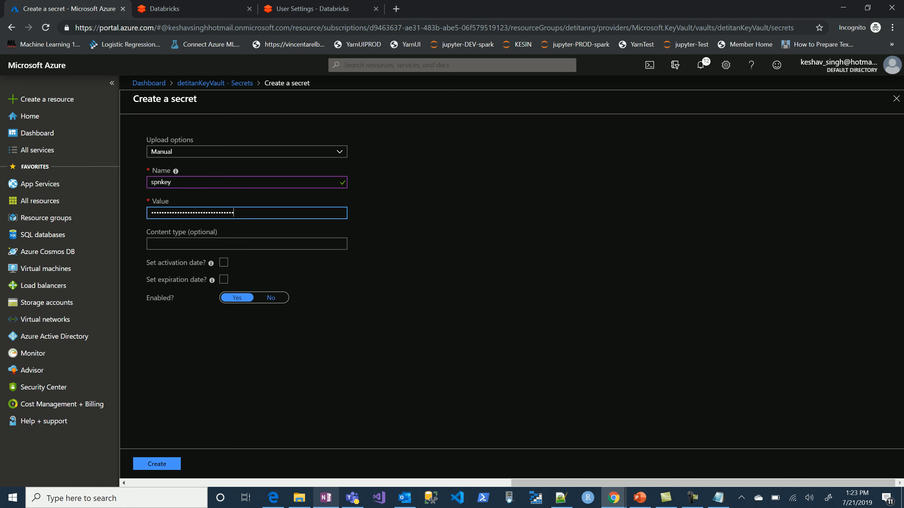
click(157, 464)
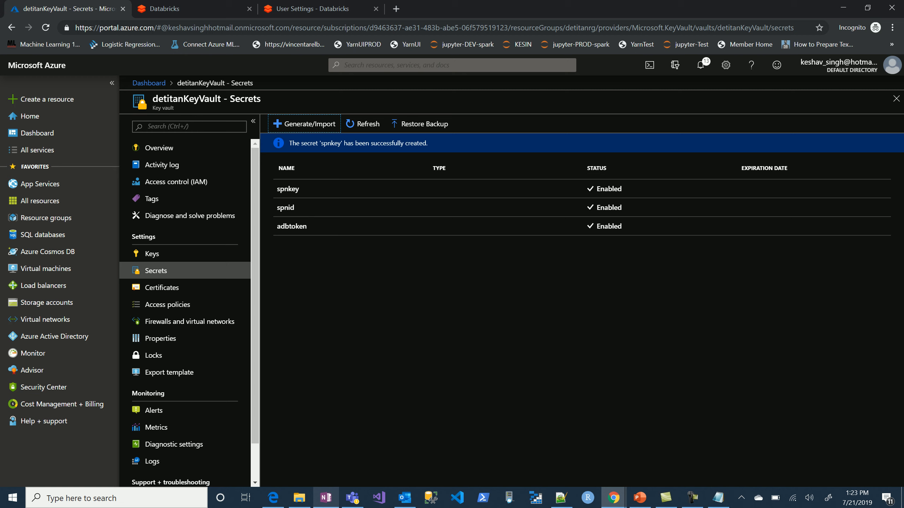
Open the Azure portal in a new browser tab and copy key1 from the detitanblob storage account's access keys.
key(alt+Tab)
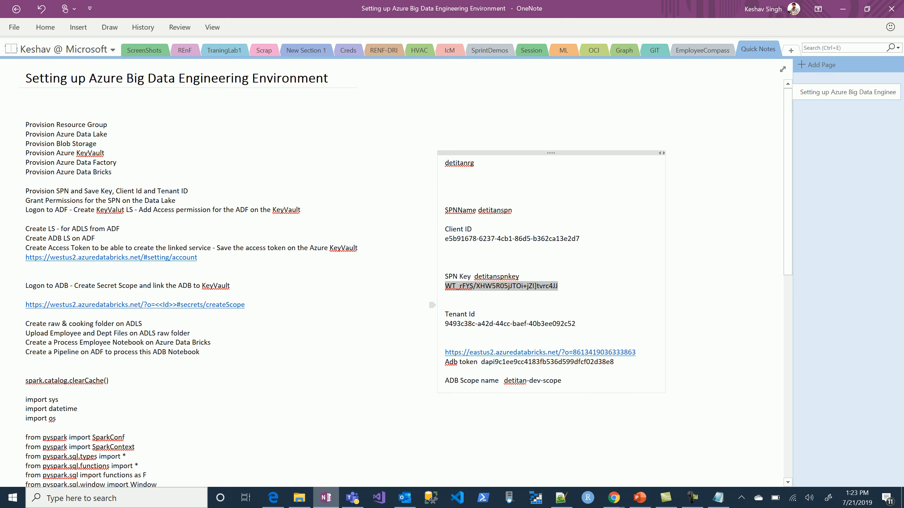
key(alt+Tab)
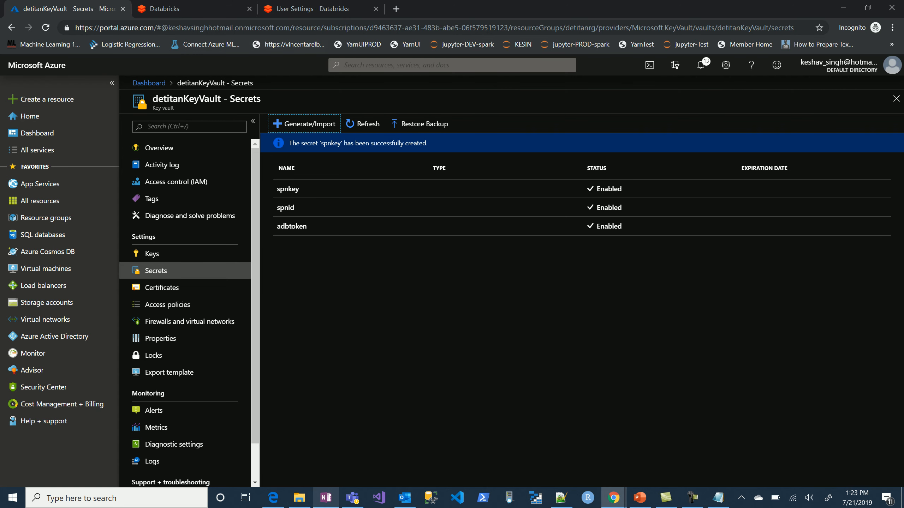
click(396, 8)
text(portal.azure.com)
key(Return)
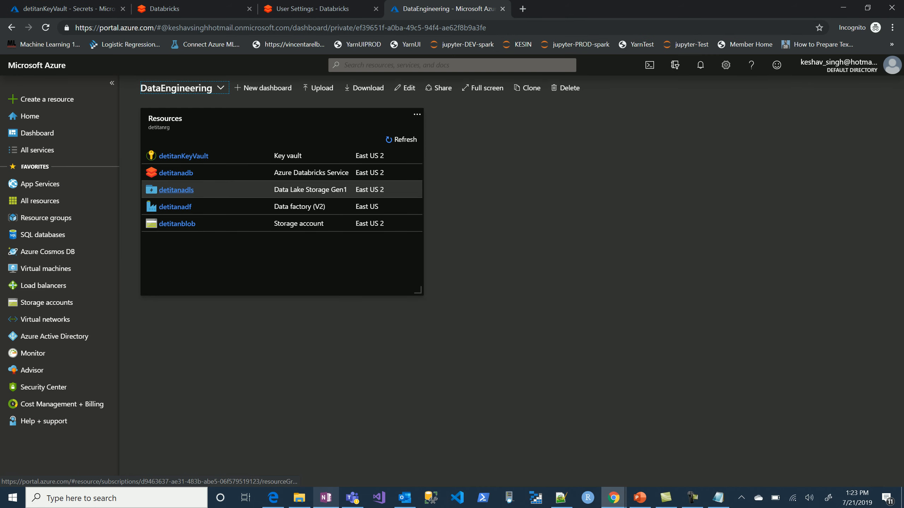
click(177, 224)
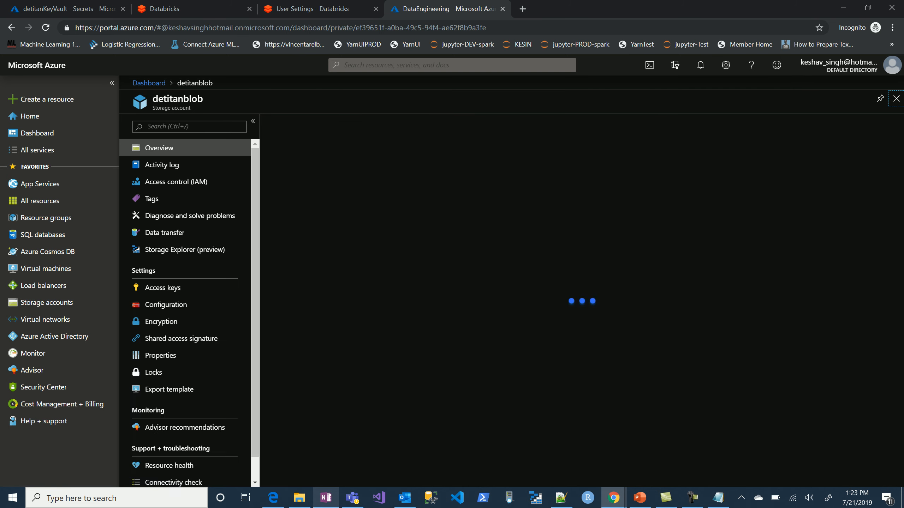
click(163, 304)
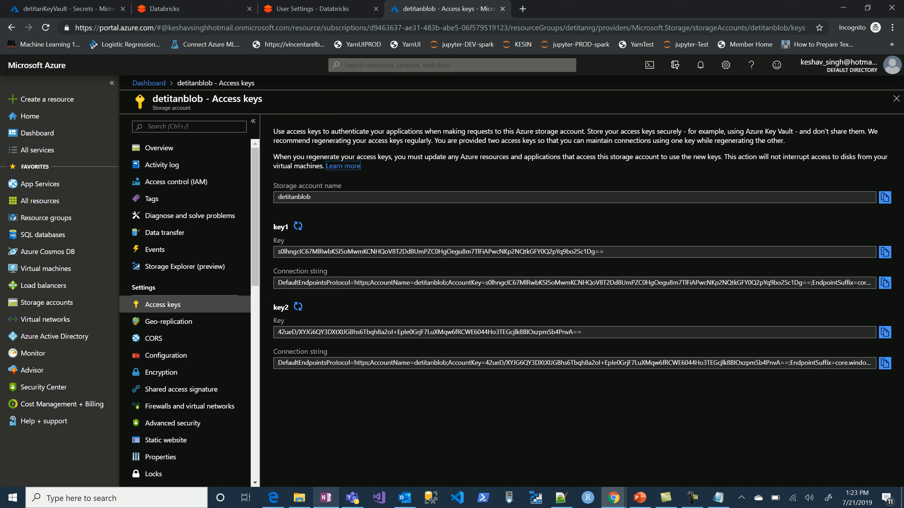
click(884, 252)
Create a secret named blobkey in detitanKeyVault, pasting the copied storage account key into its value field.
click(68, 9)
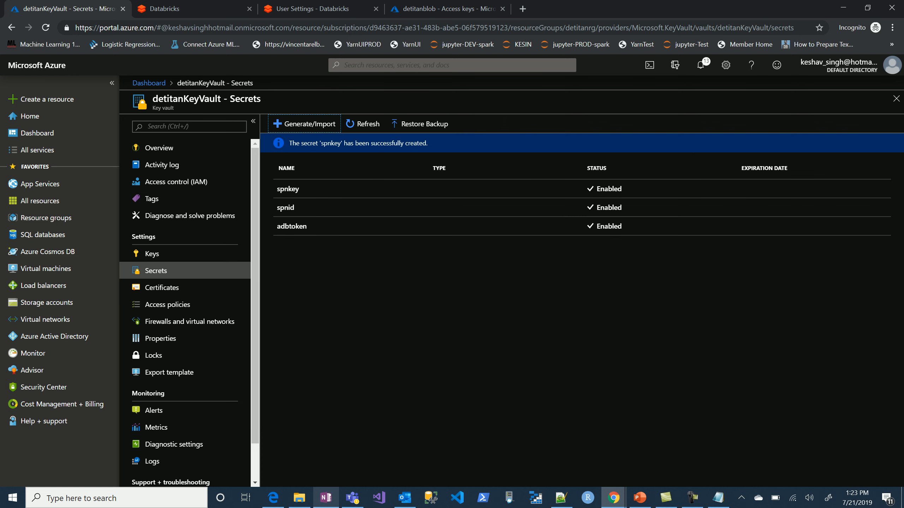
click(307, 124)
click(247, 182)
text(blobkey)
key(Tab)
key(ctrl+v)
click(156, 464)
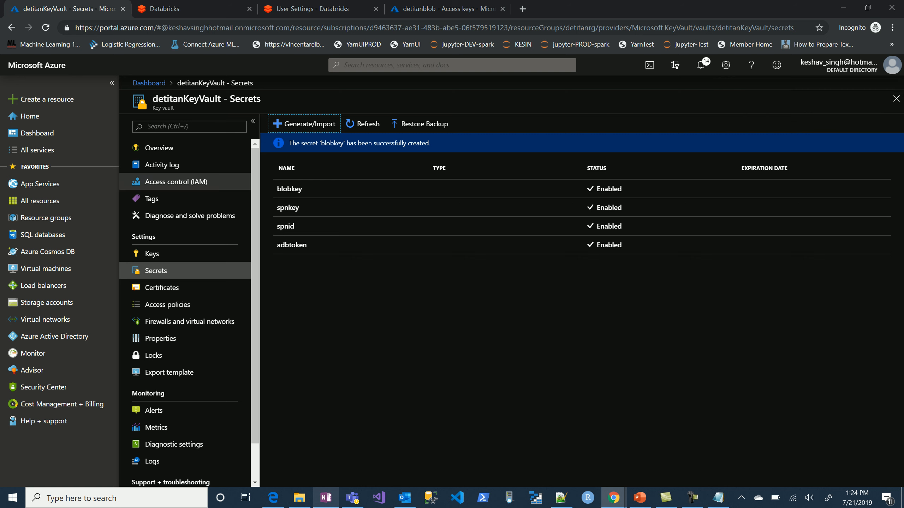
Return to the DataEngineering dashboard and open the raw folder of detitanadls in Data explorer.
key(alt+Tab)
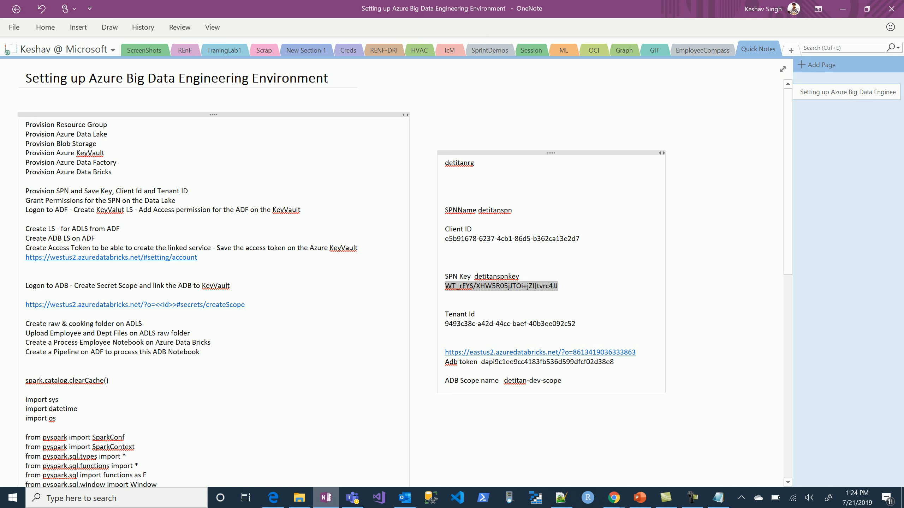
key(alt+Tab)
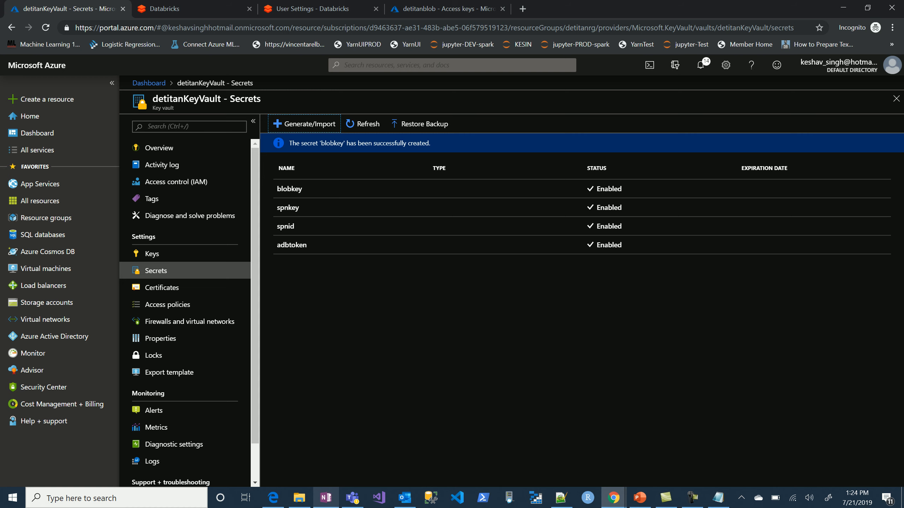
click(148, 83)
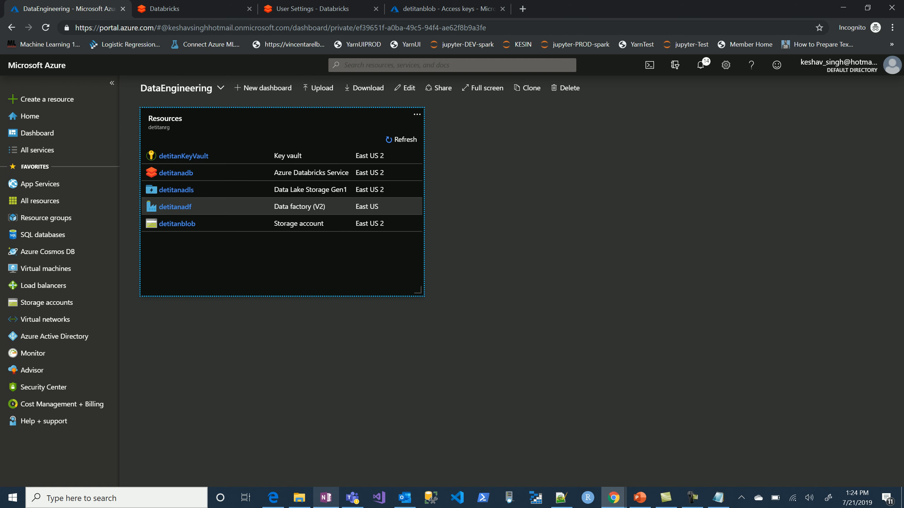
click(176, 189)
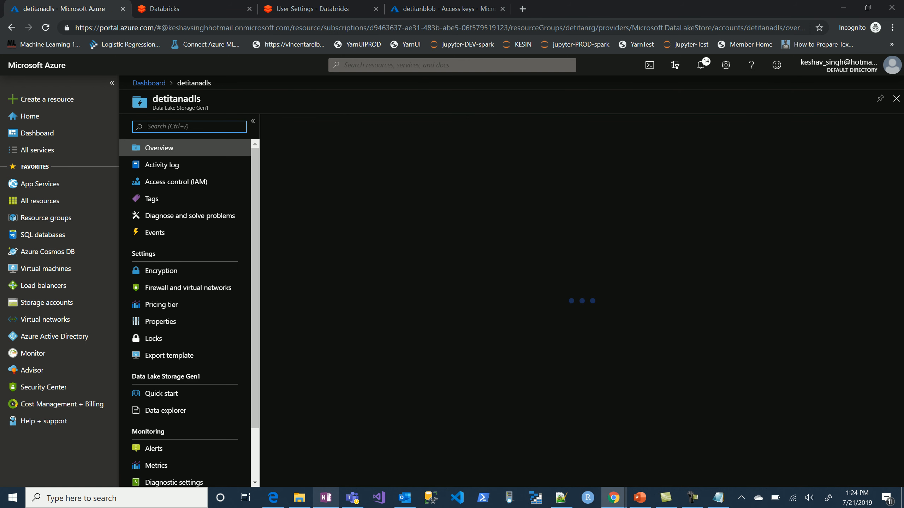
click(301, 124)
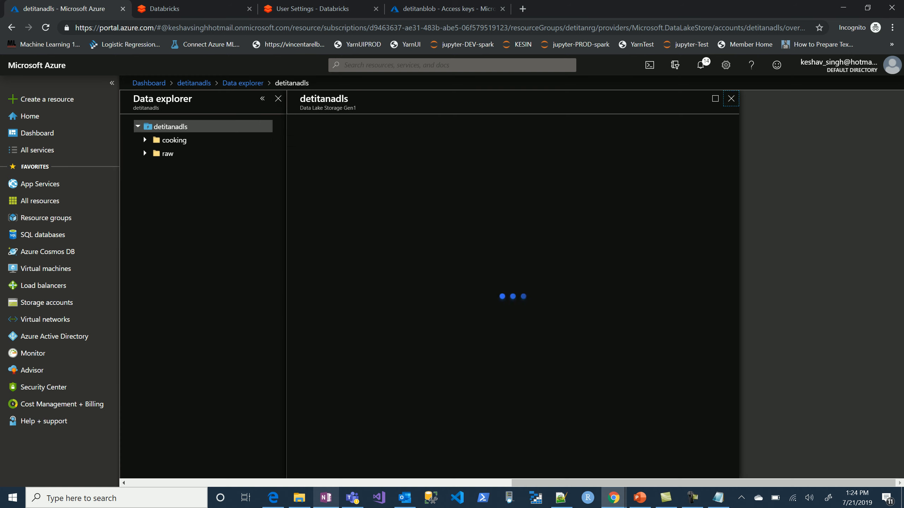
click(319, 216)
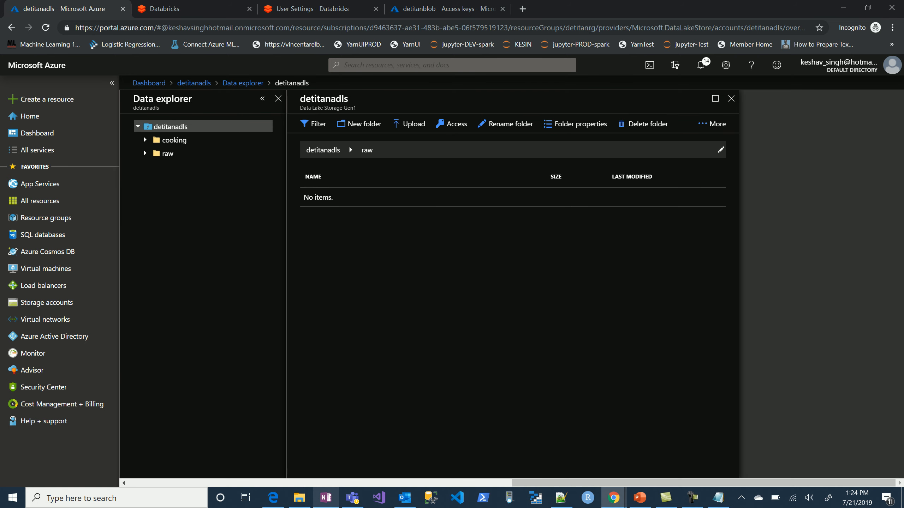
Upload Employee.csv and Dept.csv from the local demo folder to the raw folder of detitanadls.
click(409, 123)
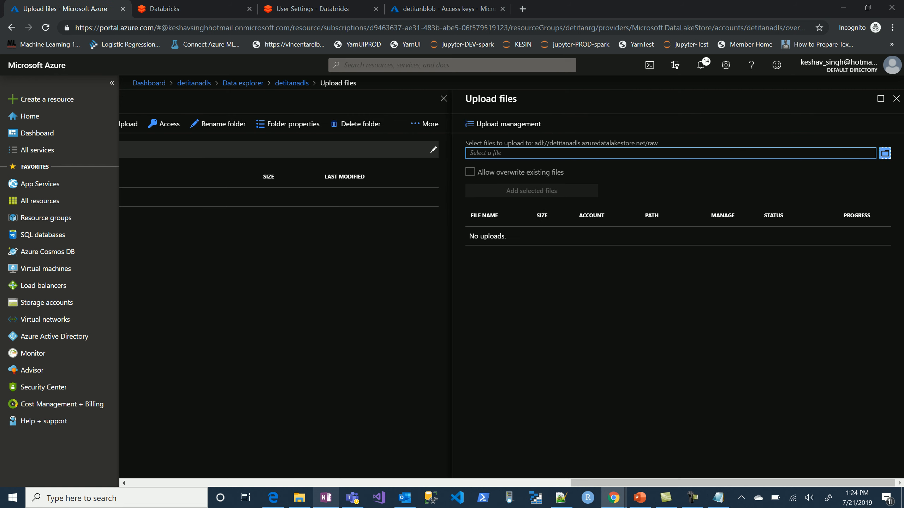
click(885, 153)
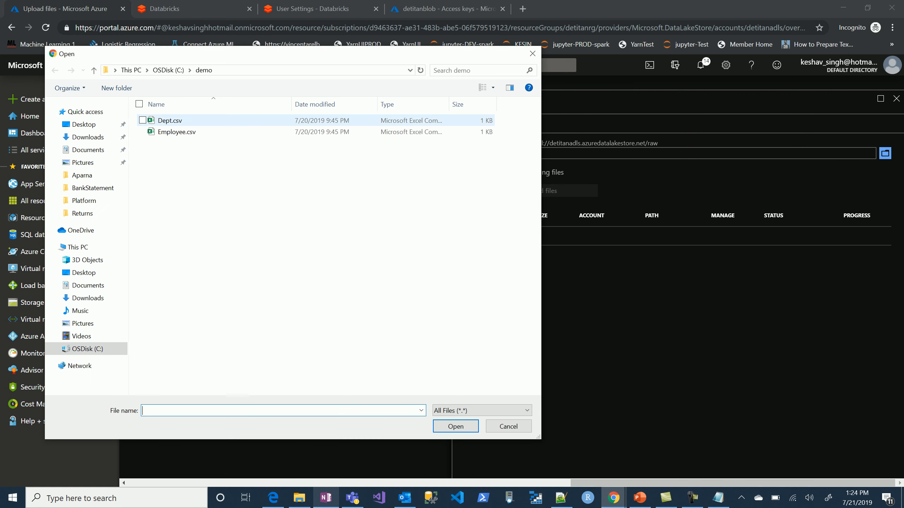
double_click(177, 132)
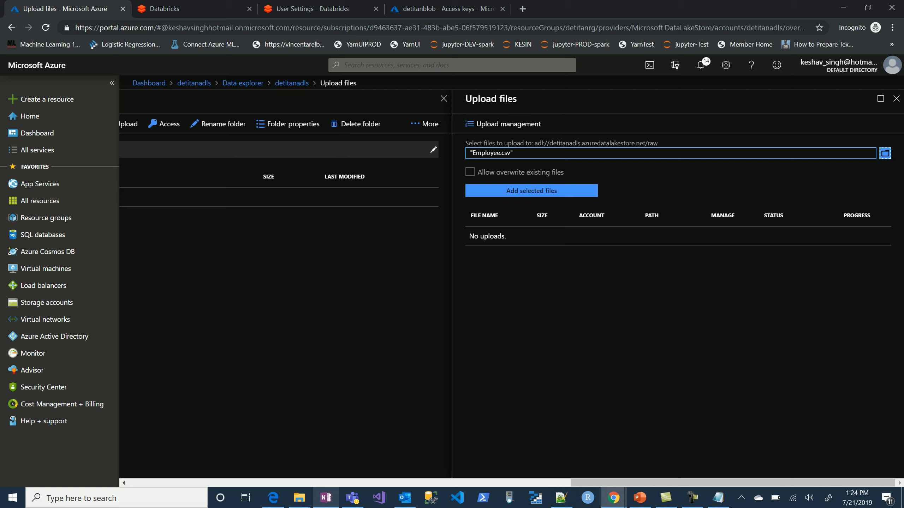
click(555, 193)
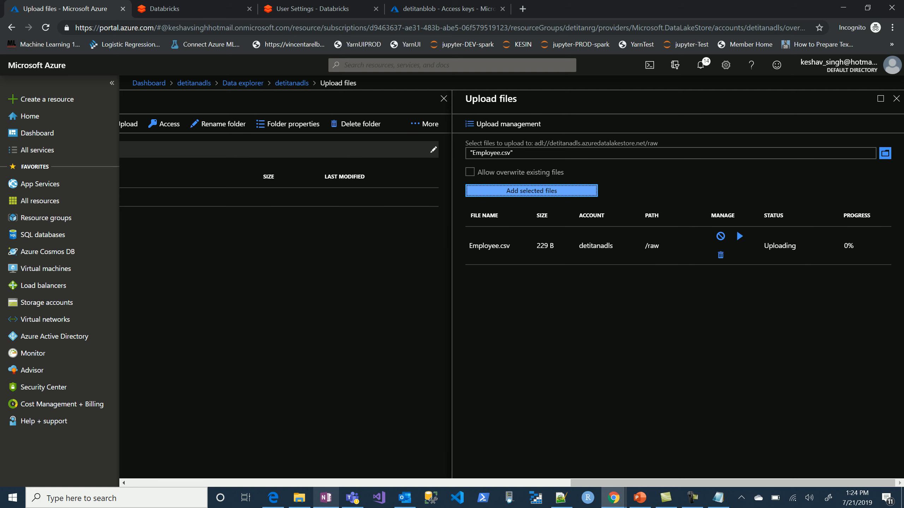
click(885, 154)
double_click(178, 120)
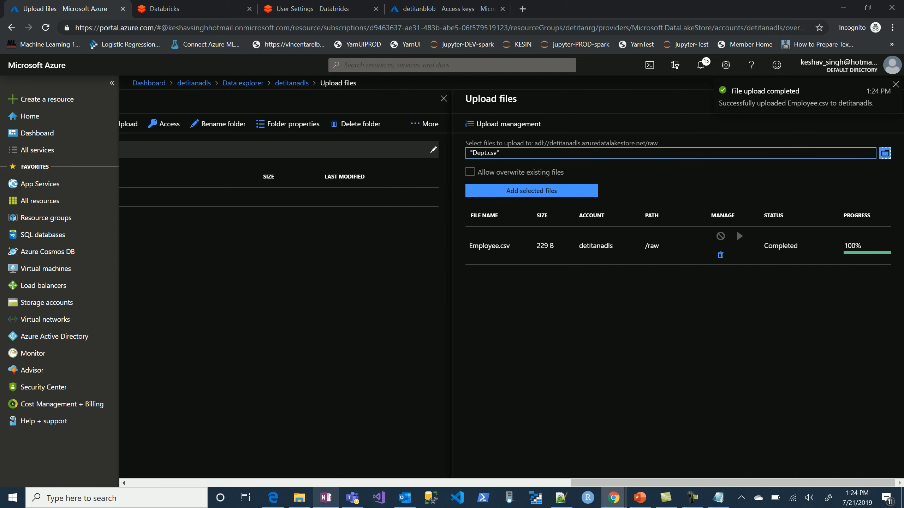
click(533, 191)
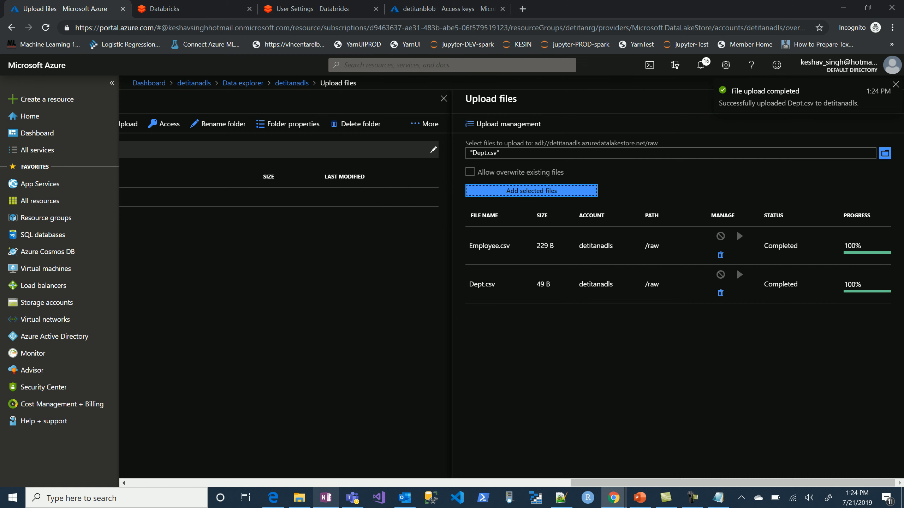
Refresh the raw folder's file list, close the upload pane discarding unsaved edits, and return to the DataEngineering dashboard.
click(425, 123)
click(386, 142)
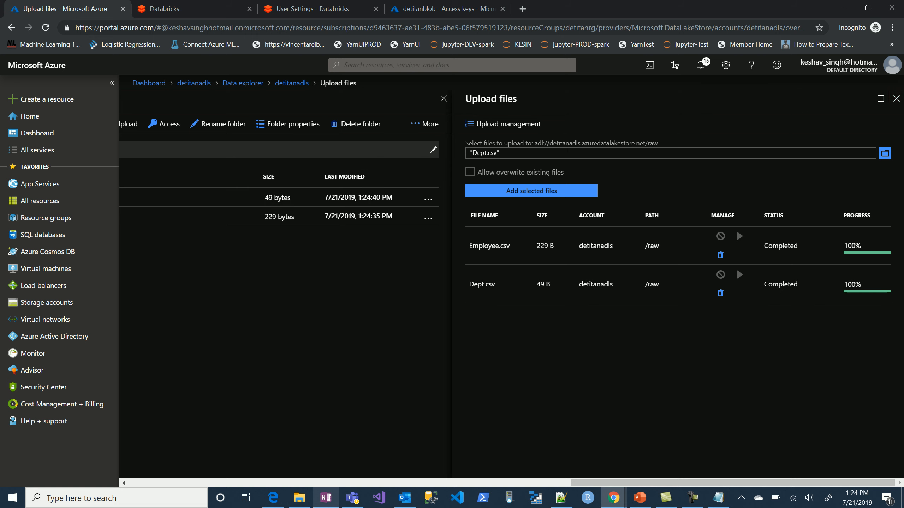
click(895, 99)
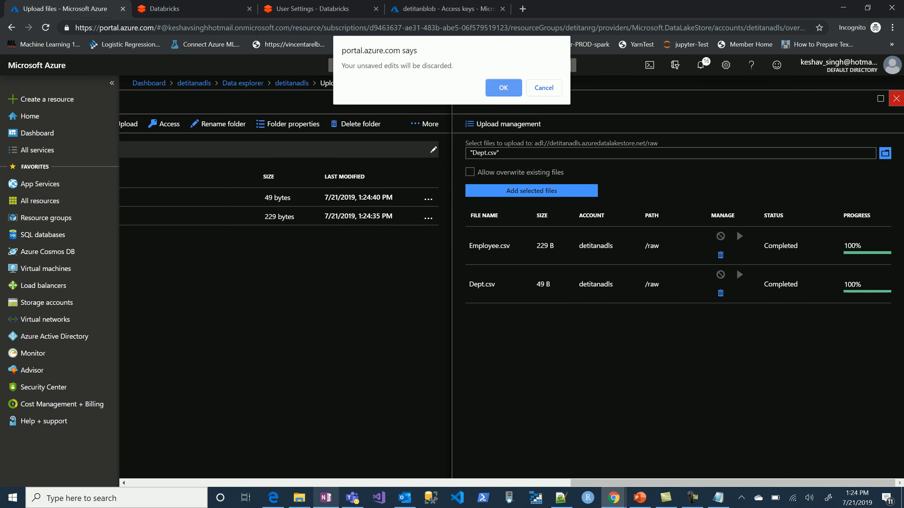
key(Return)
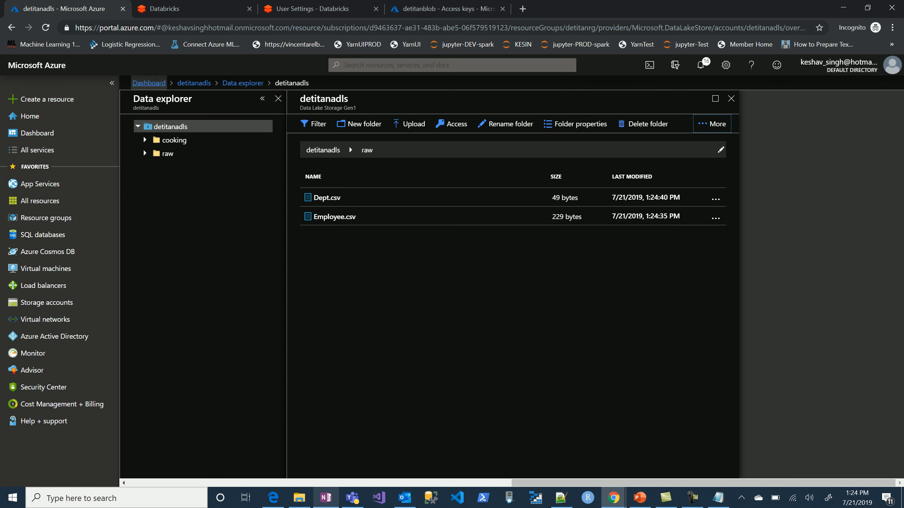
click(148, 83)
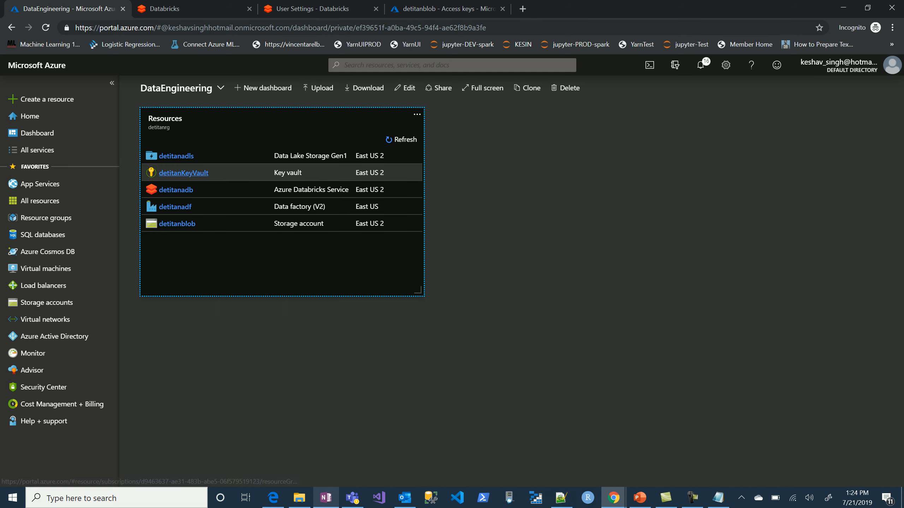
Open the authoring connections of the detitanadf data factory and begin a new Azure Key Vault linked service.
click(175, 207)
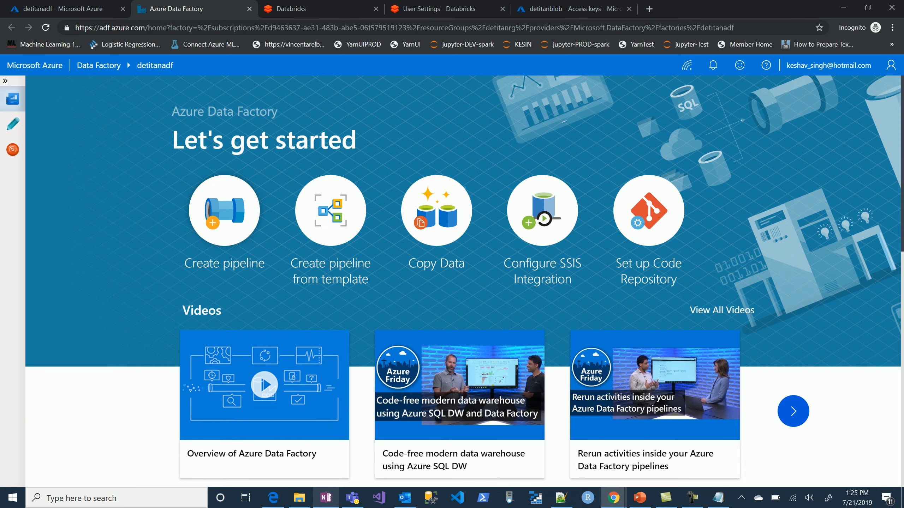
click(13, 124)
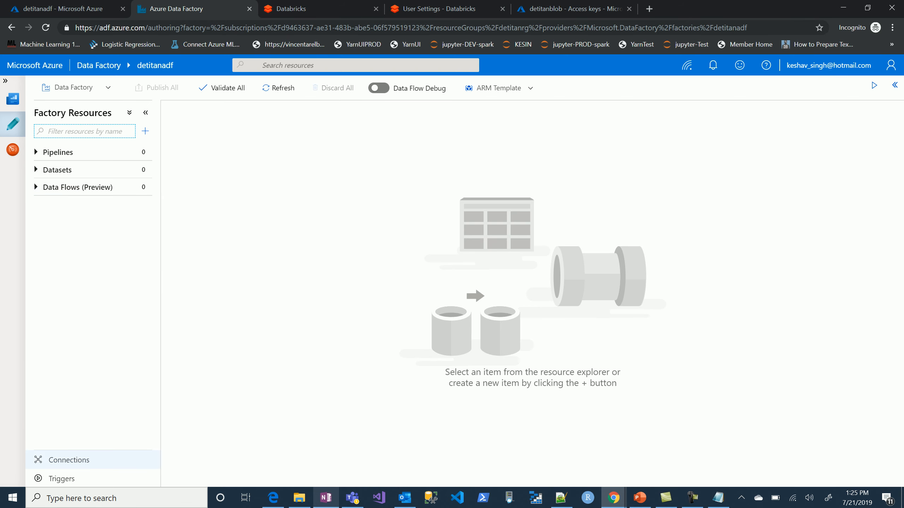
click(67, 460)
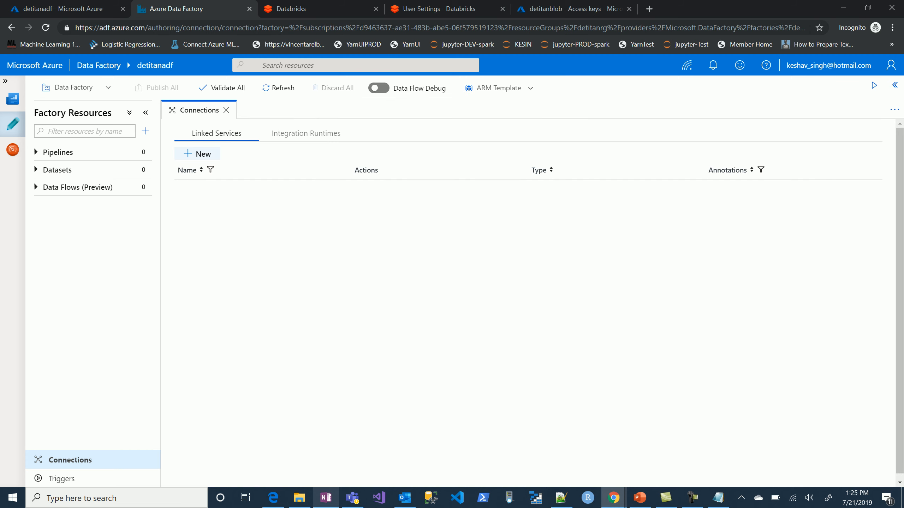
click(197, 154)
text(key)
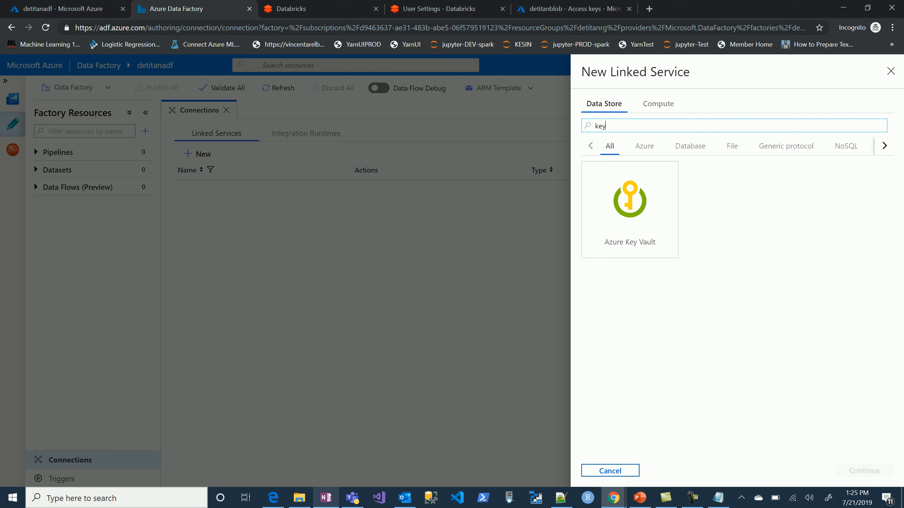
click(630, 210)
click(864, 470)
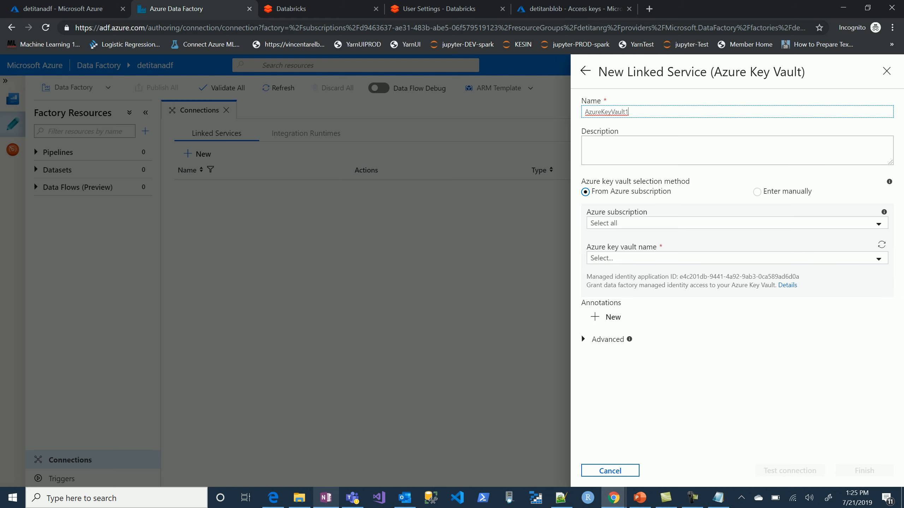
Name the linked service LS_KeyVault and select the Visual Studio Enterprise subscription with the detitanKeyVault key vault.
text(LS_)
click(736, 223)
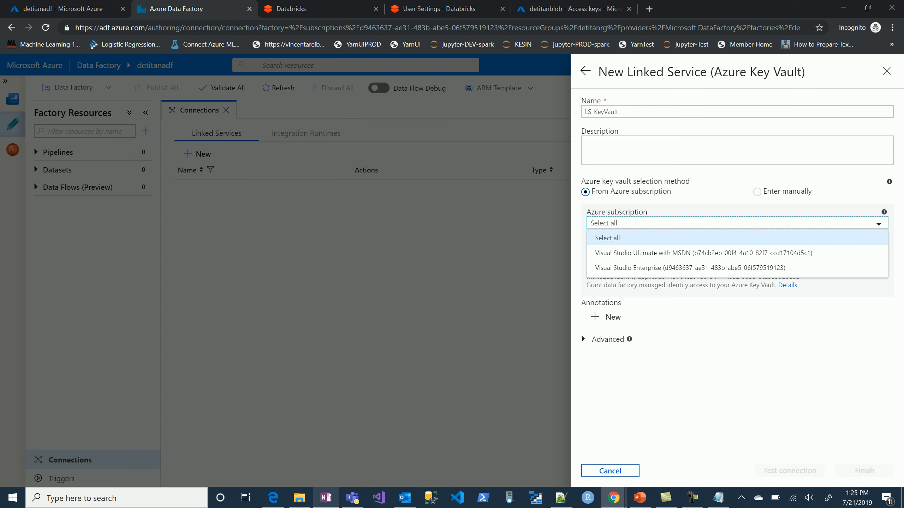
click(681, 268)
click(686, 258)
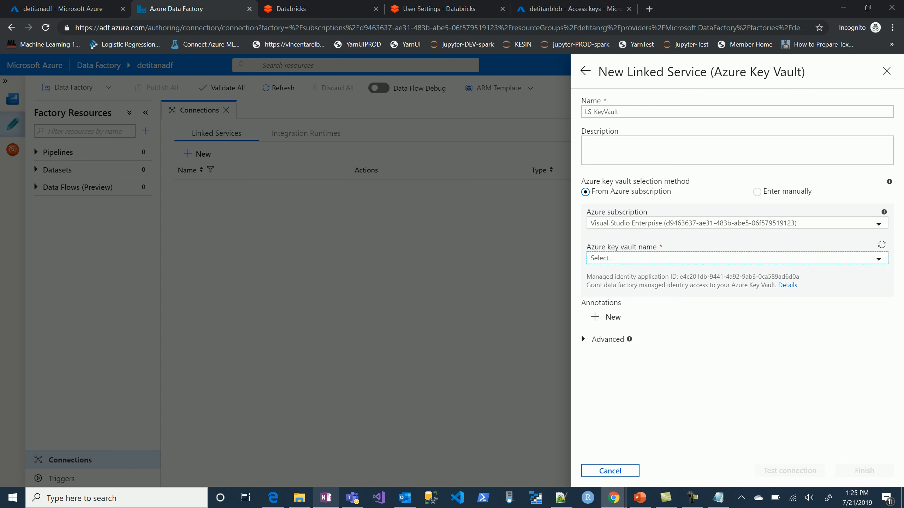
click(633, 302)
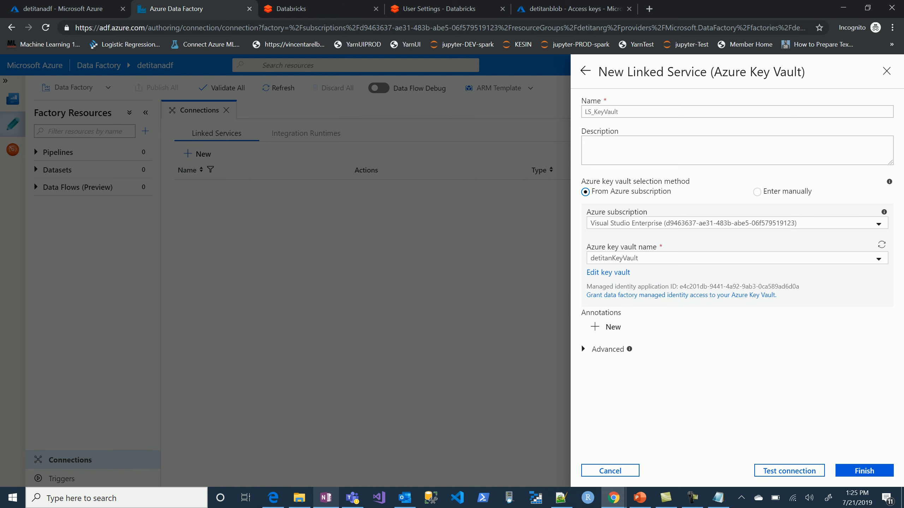
Copy the data factory's managed identity application ID and open the access policies of detitanKeyVault in the Azure portal.
drag(680, 286, 800, 287)
key(ctrl+c)
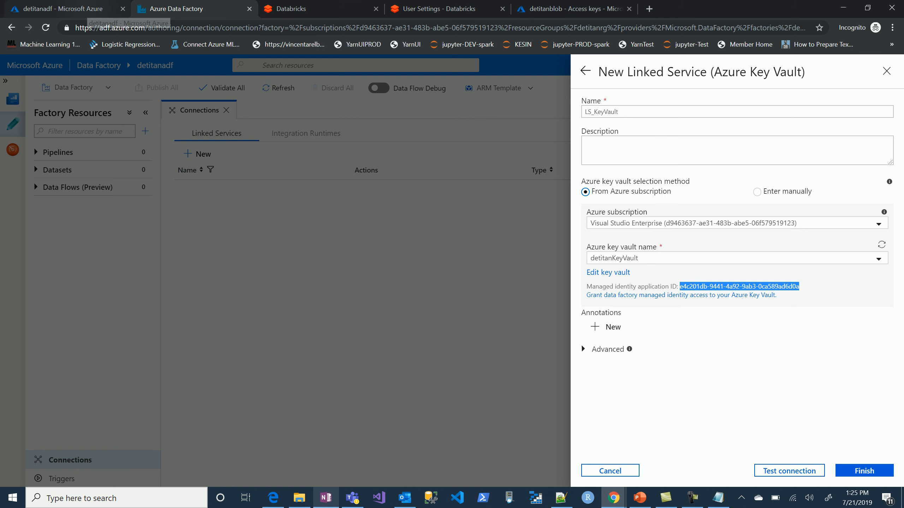
click(94, 8)
click(148, 82)
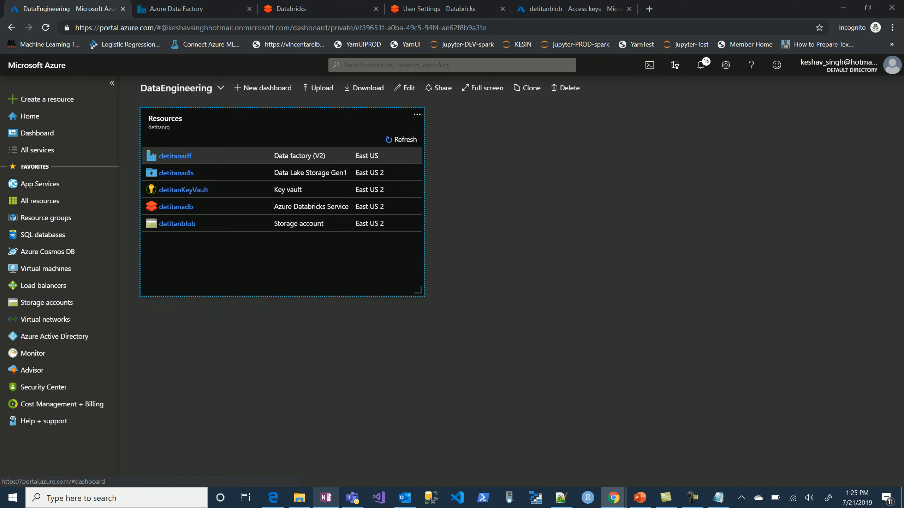
click(183, 190)
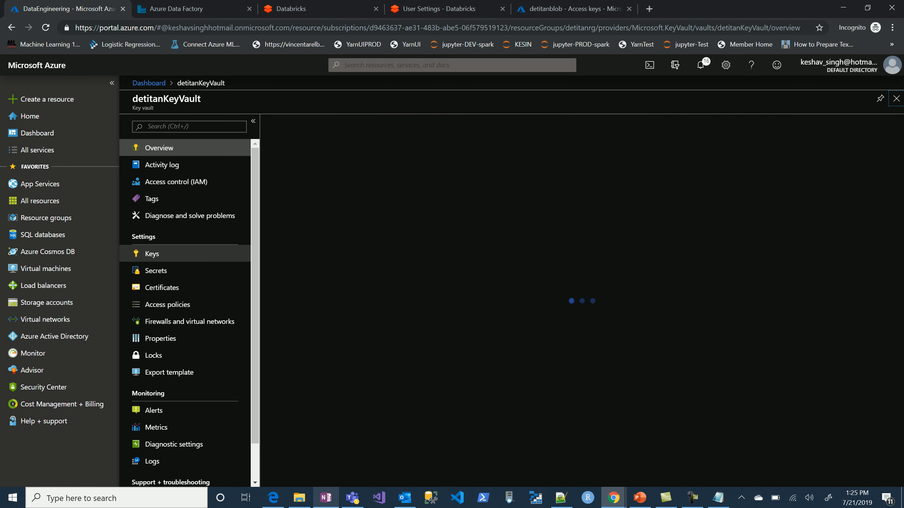
click(167, 305)
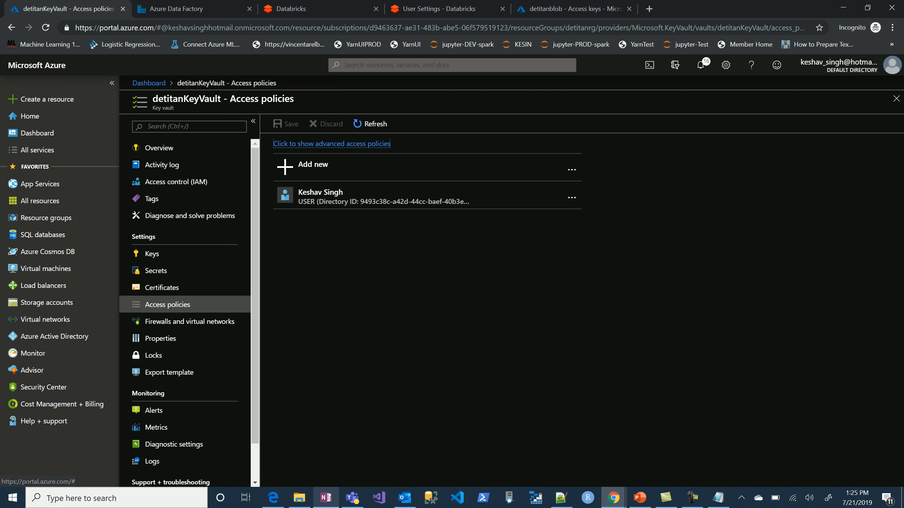
Start a new access policy and choose detitanadf as its principal, searching with the copied managed identity application ID.
click(306, 166)
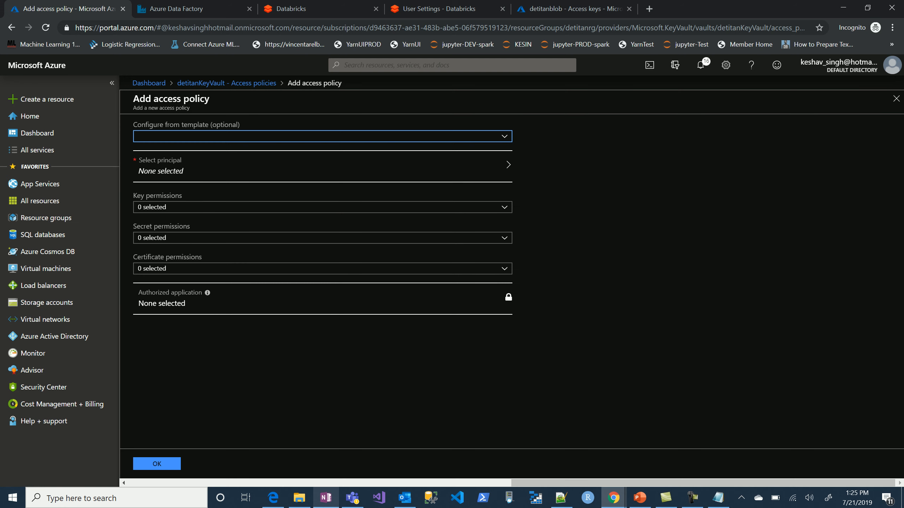
click(321, 166)
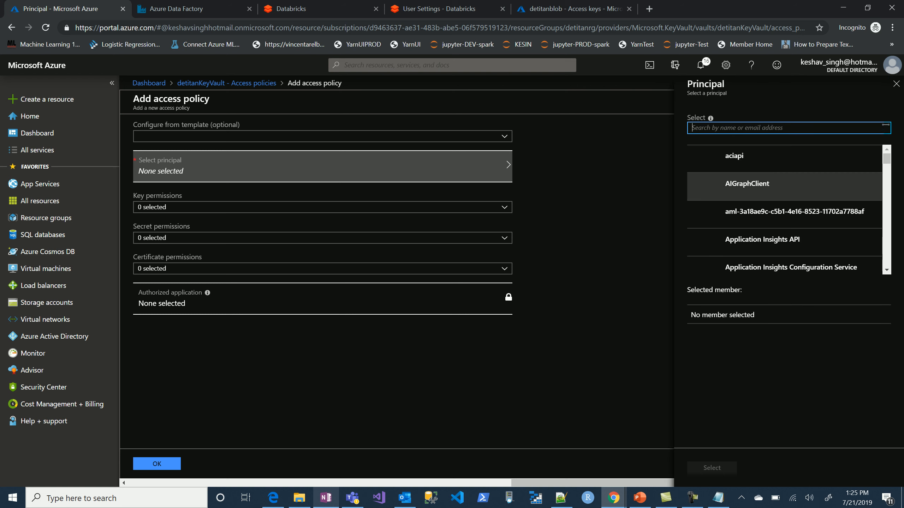
key(ctrl+v)
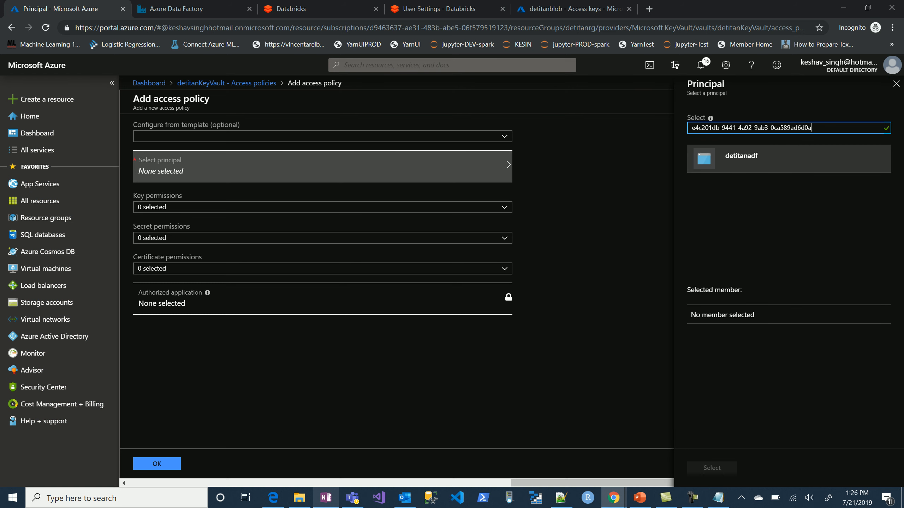
click(742, 159)
click(712, 468)
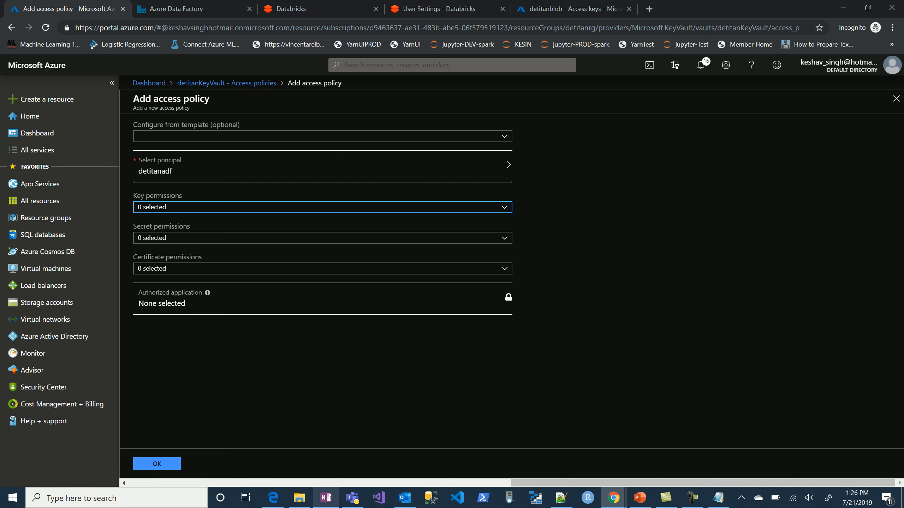
Grant detitanadf the Get permission for keys, secrets and certificates, and save the vault's access policies.
click(320, 207)
click(146, 244)
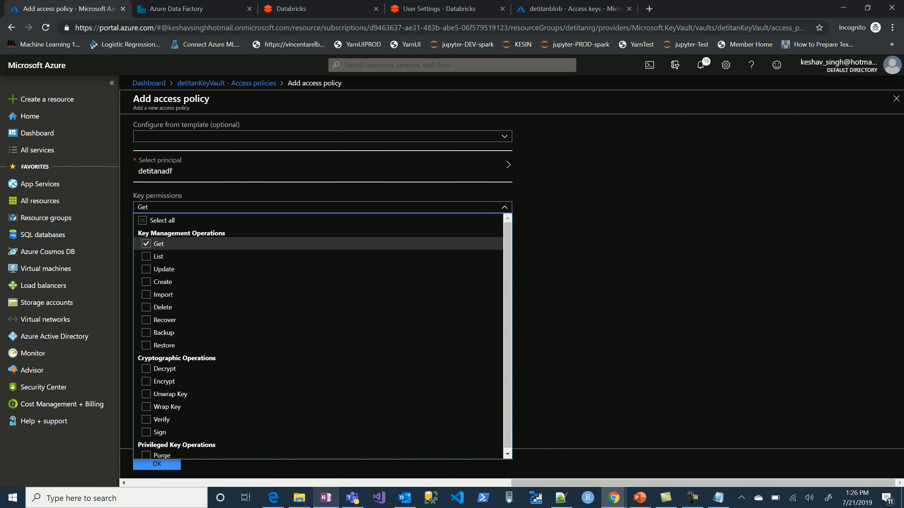
click(584, 249)
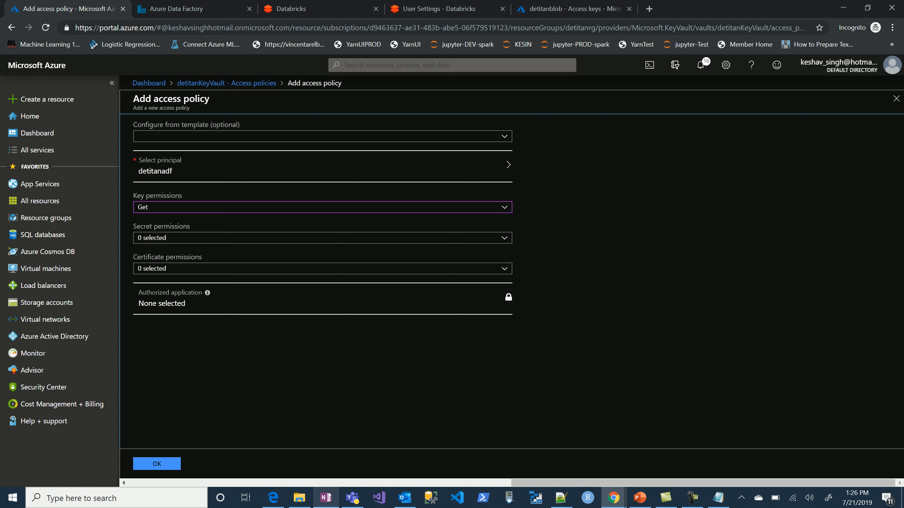
click(320, 238)
click(146, 274)
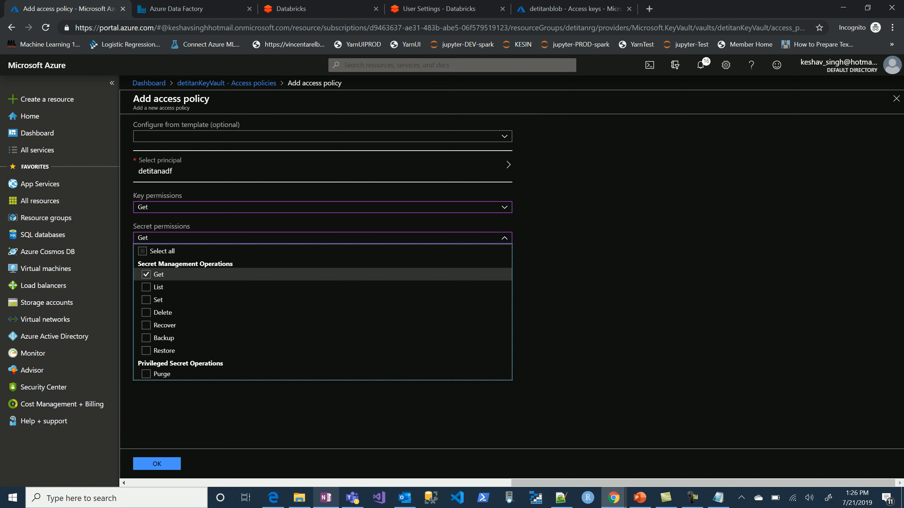
click(584, 278)
click(320, 269)
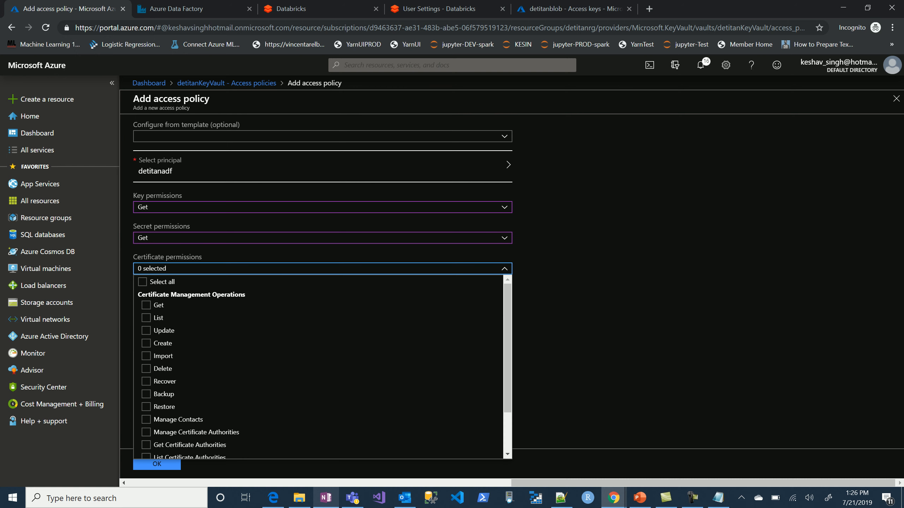
click(146, 305)
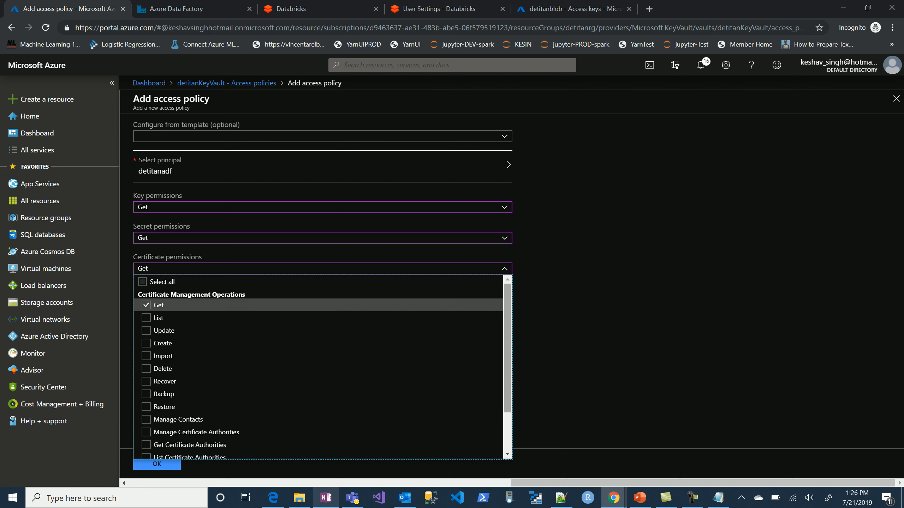
click(583, 306)
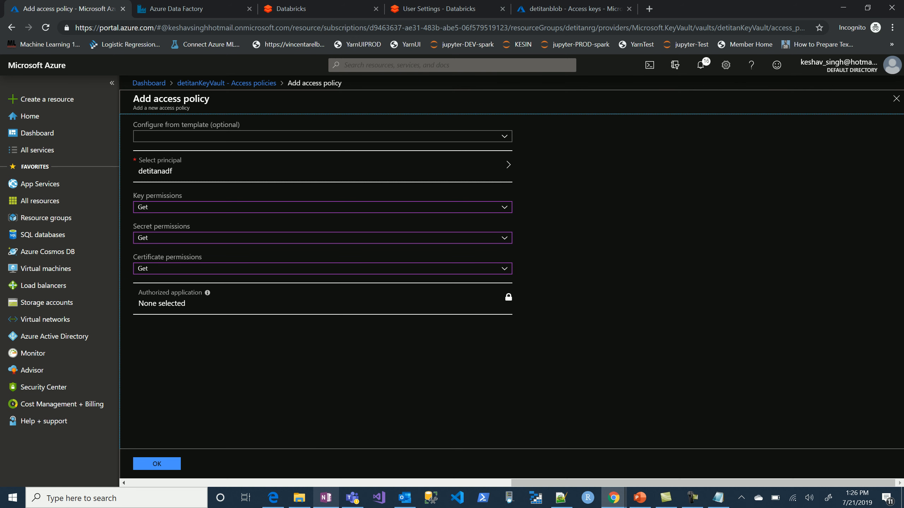
click(157, 463)
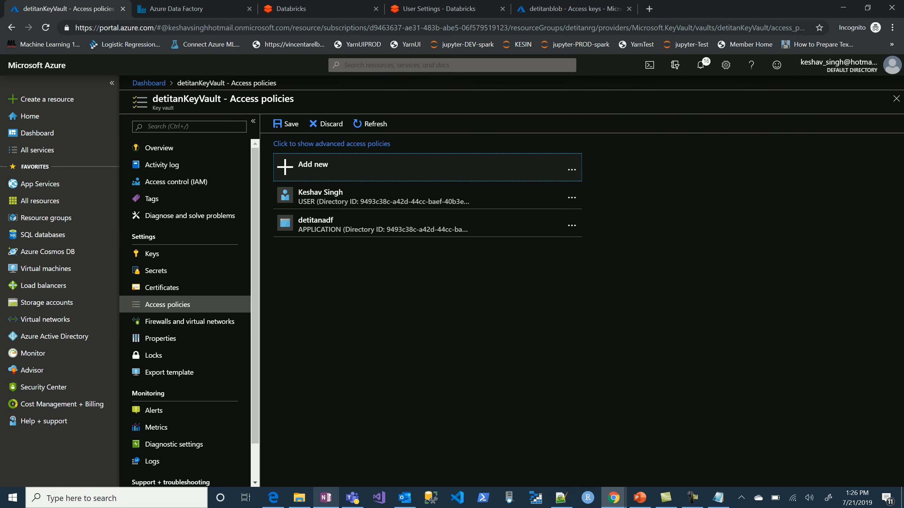
click(286, 124)
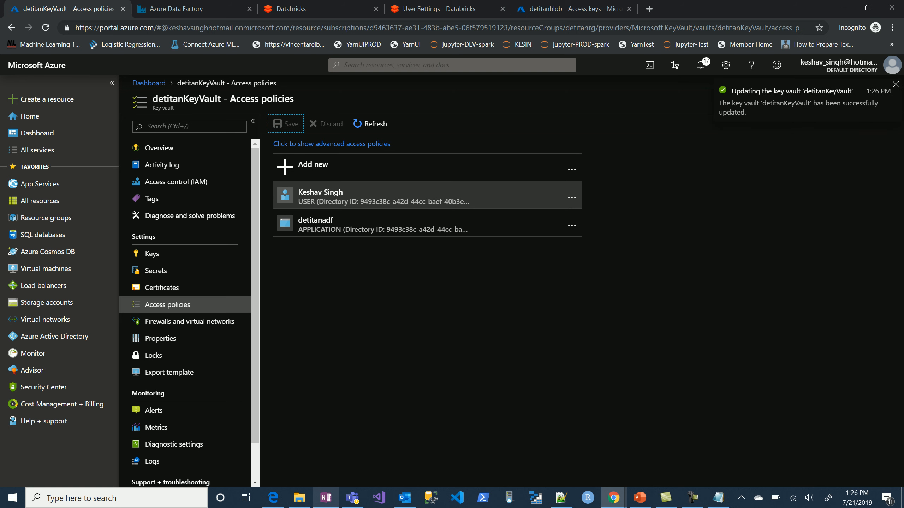
Return to Azure Data Factory, test and finish the LS_KeyVault linked service, and publish it to the factory.
click(149, 83)
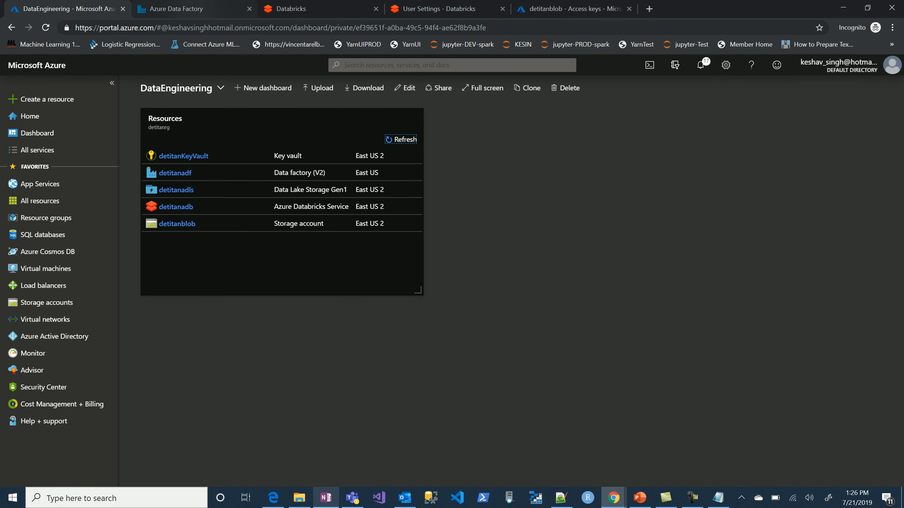
click(192, 9)
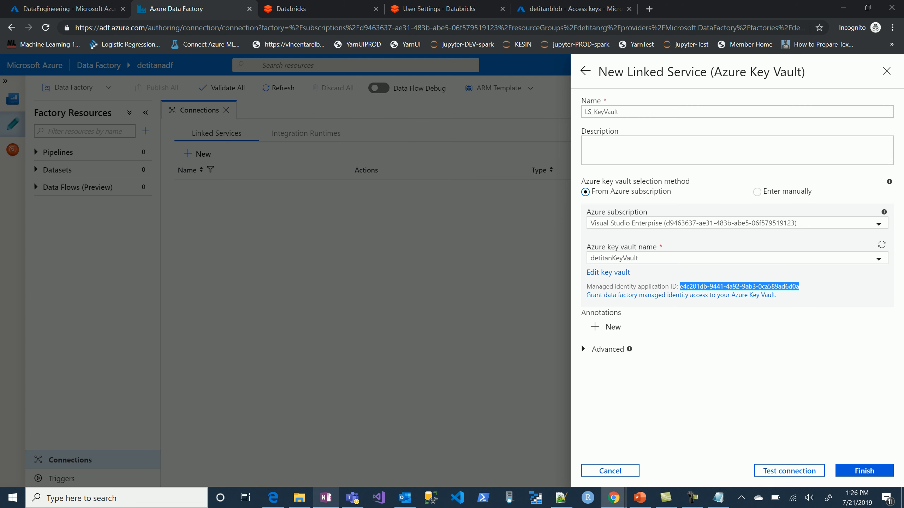
click(788, 470)
click(864, 470)
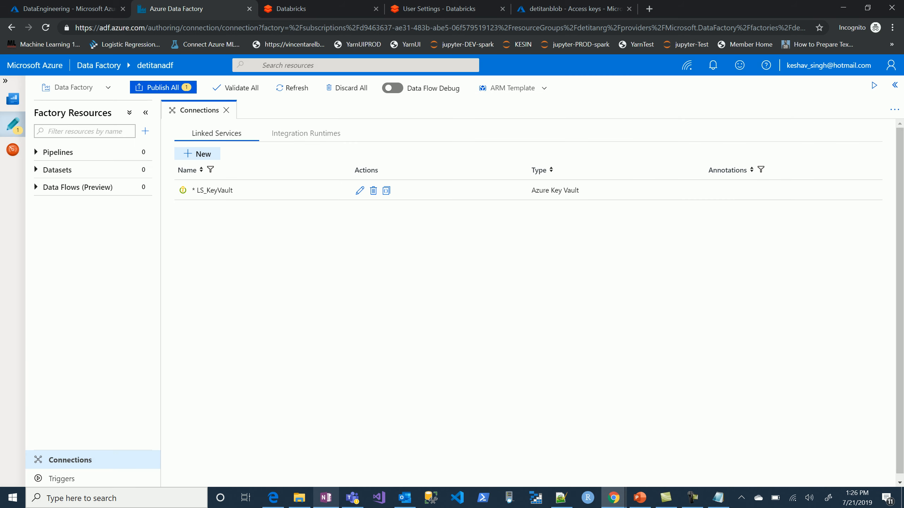
click(163, 87)
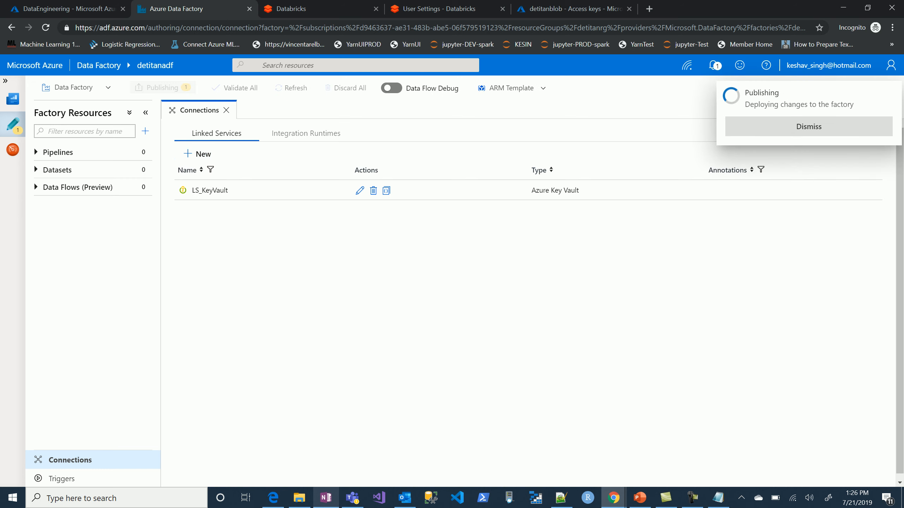
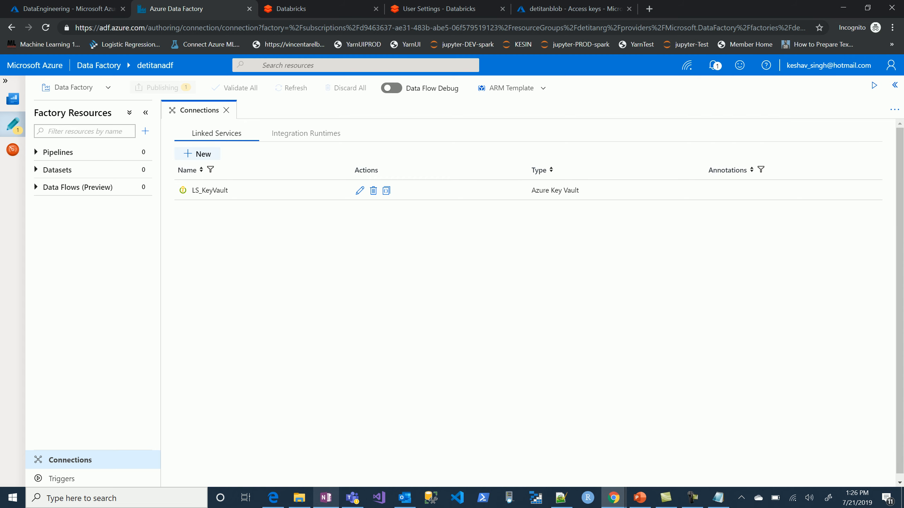
Start a new Azure Data Lake Storage Gen1 linked service and name it LS_ADLS.
click(197, 154)
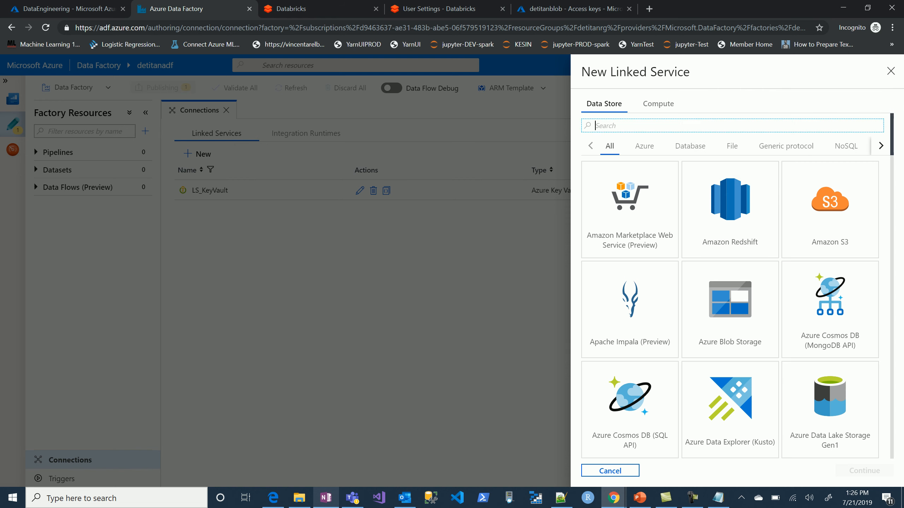
text(data)
click(729, 210)
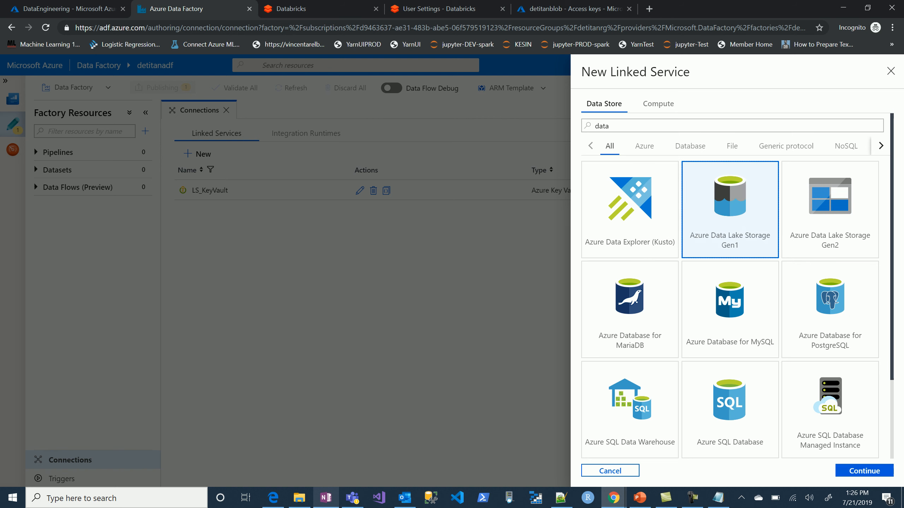
click(864, 471)
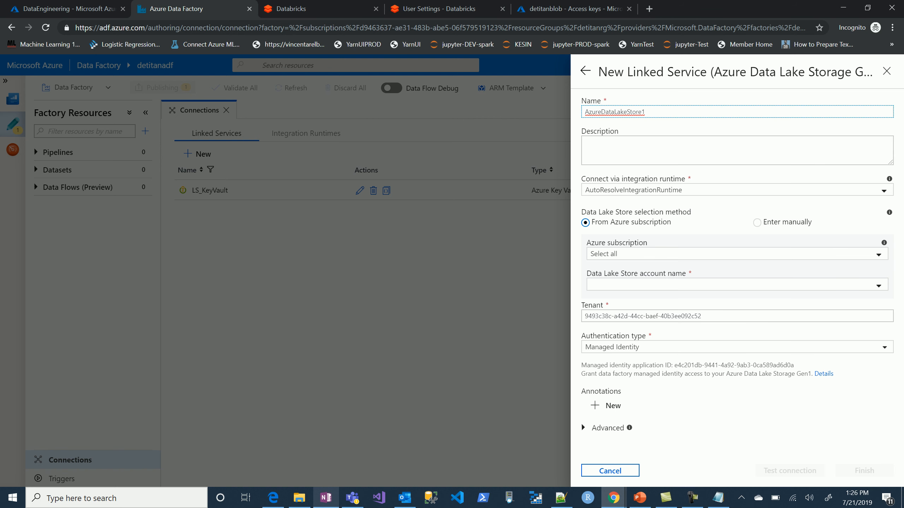
text(LS_ADLS)
Choose the Visual Studio Enterprise subscription and the detitanadls Data Lake Store account for LS_ADLS.
click(737, 254)
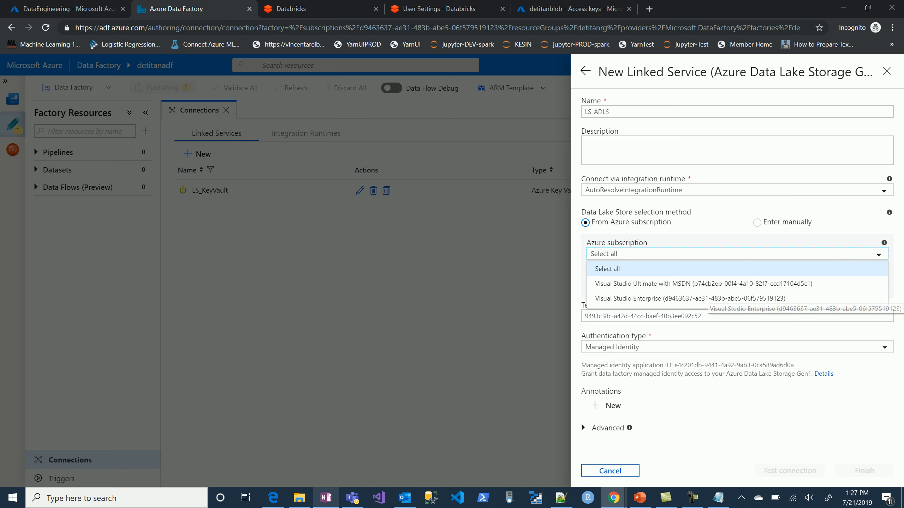
click(689, 299)
click(737, 284)
click(737, 300)
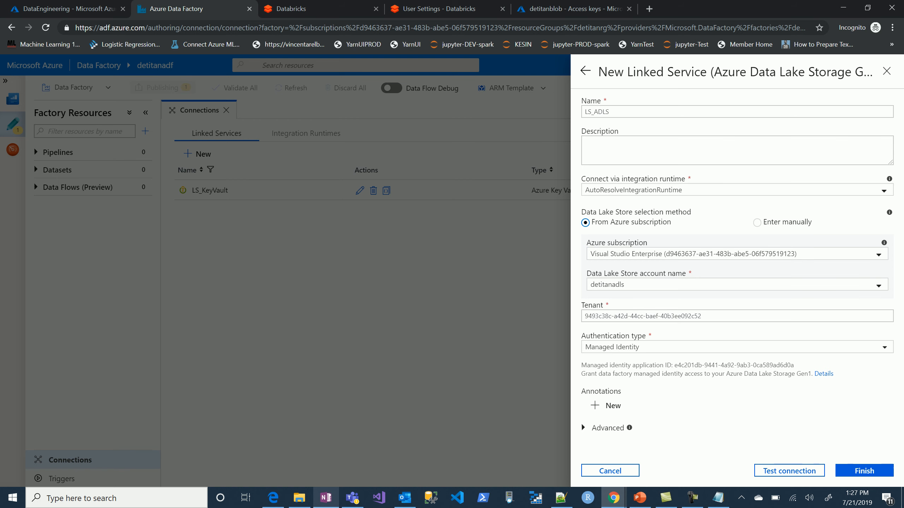
Set the authentication type to Service Principal and fill in the service principal ID with the client ID copied from the OneNote notes.
click(737, 347)
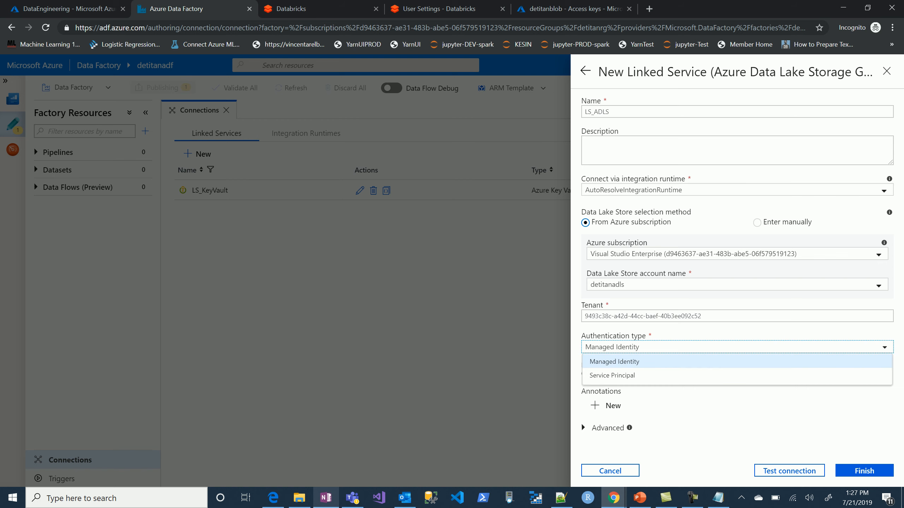
click(605, 375)
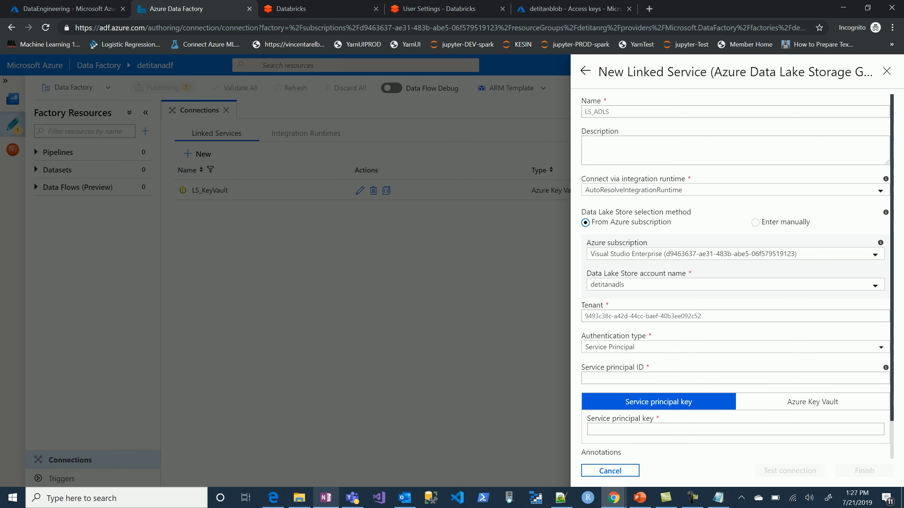
scroll(580, 450, down, 2)
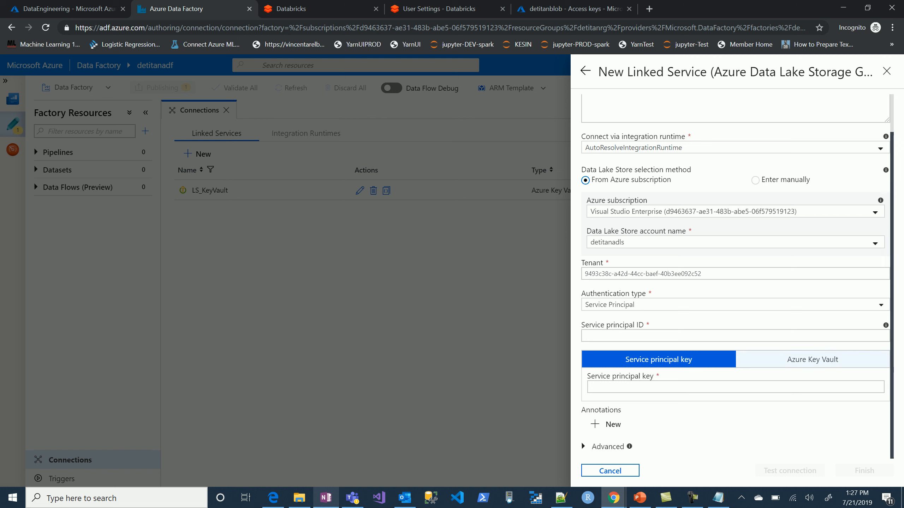
click(605, 335)
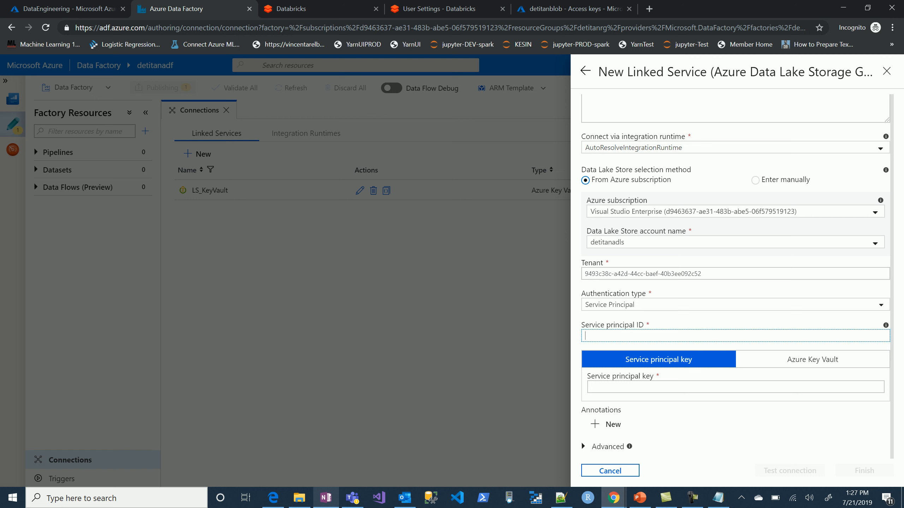
key(alt+Tab)
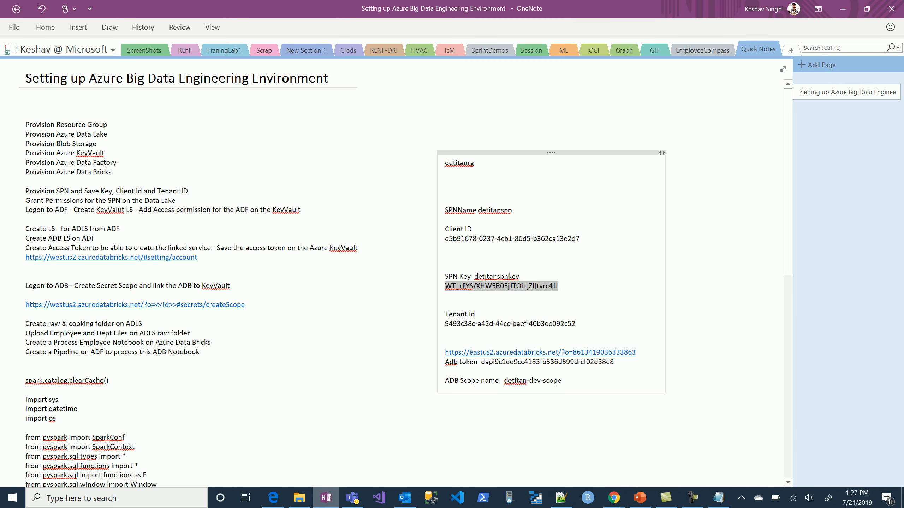
drag(581, 240, 445, 240)
key(ctrl+c)
key(alt+Tab)
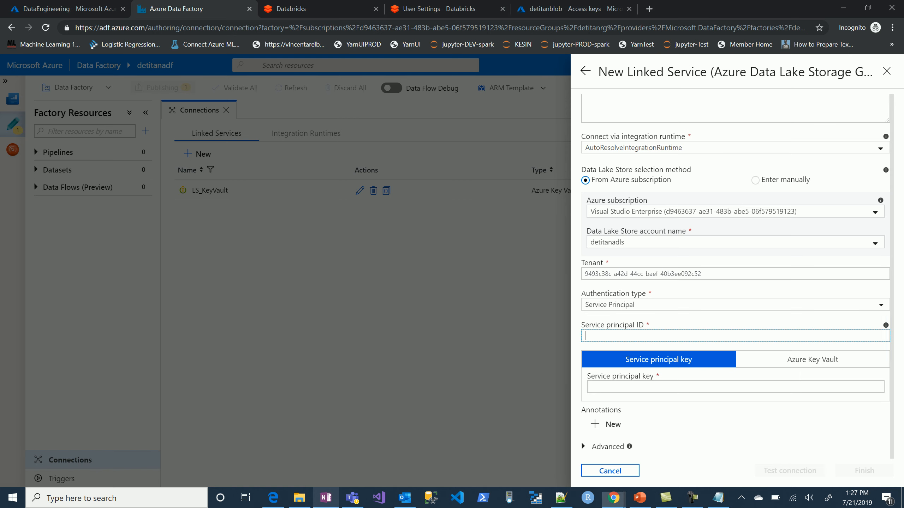
key(ctrl+v)
Take the service principal key from Azure Key Vault, using the LS_KeyVault linked service and the secret name spnkey.
click(812, 359)
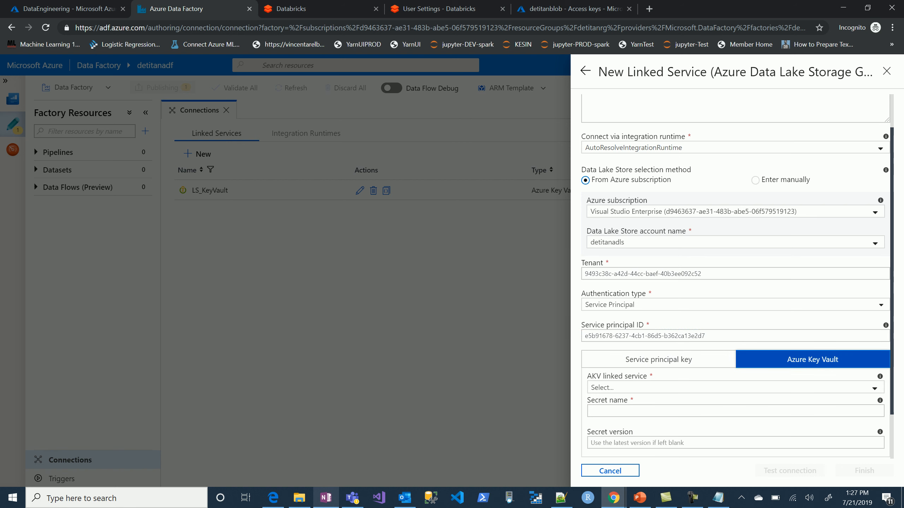
click(786, 387)
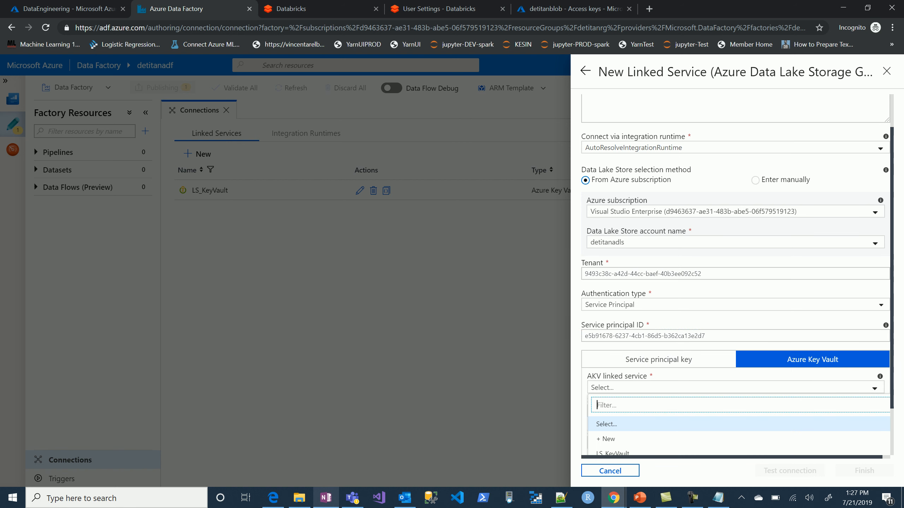
click(782, 438)
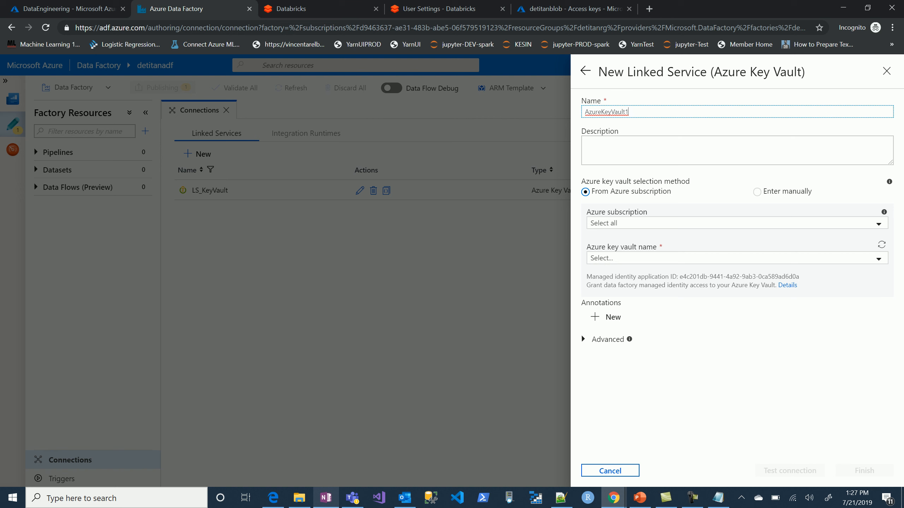
click(585, 71)
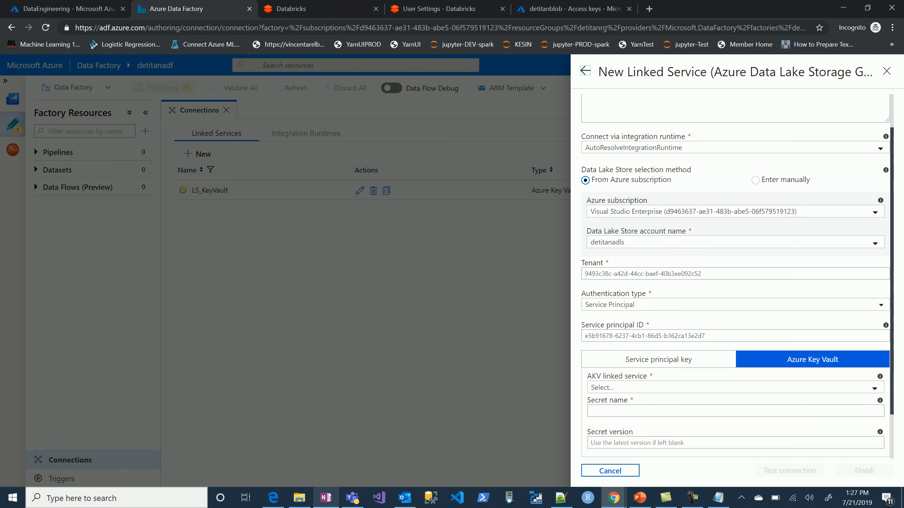
click(735, 388)
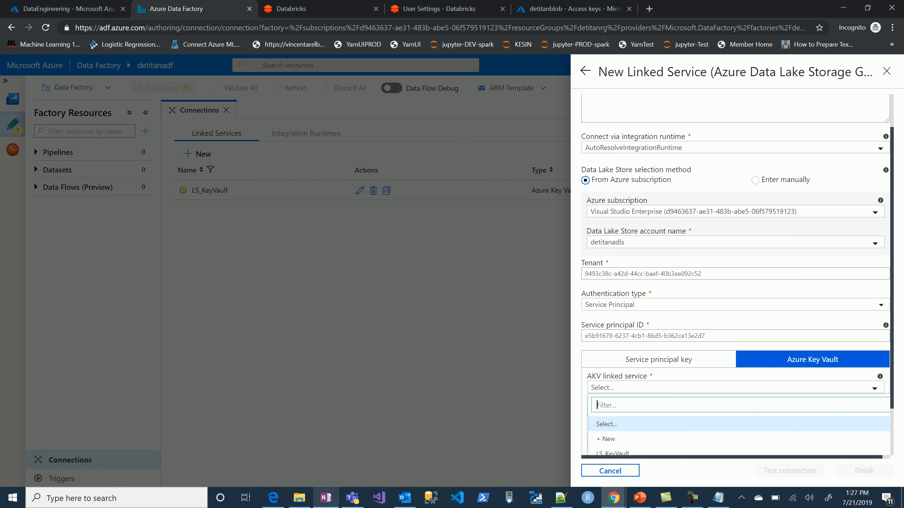
click(635, 454)
click(658, 422)
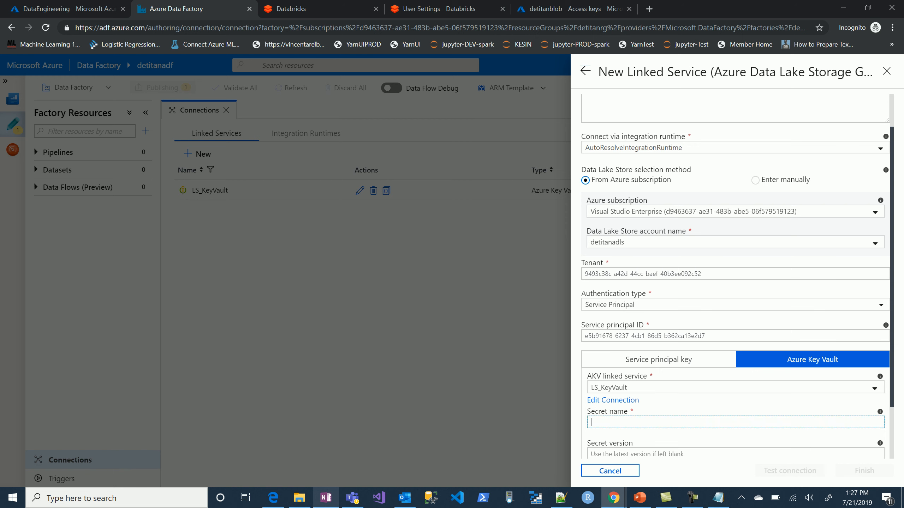
text(spnkey)
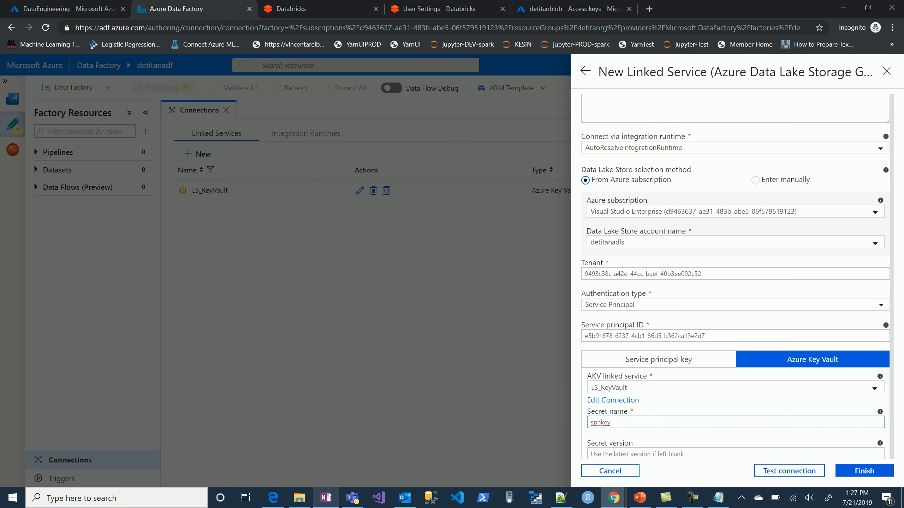
Test the LS_ADLS connection, finish the linked service and publish it to the factory.
scroll(734, 284, down, 2)
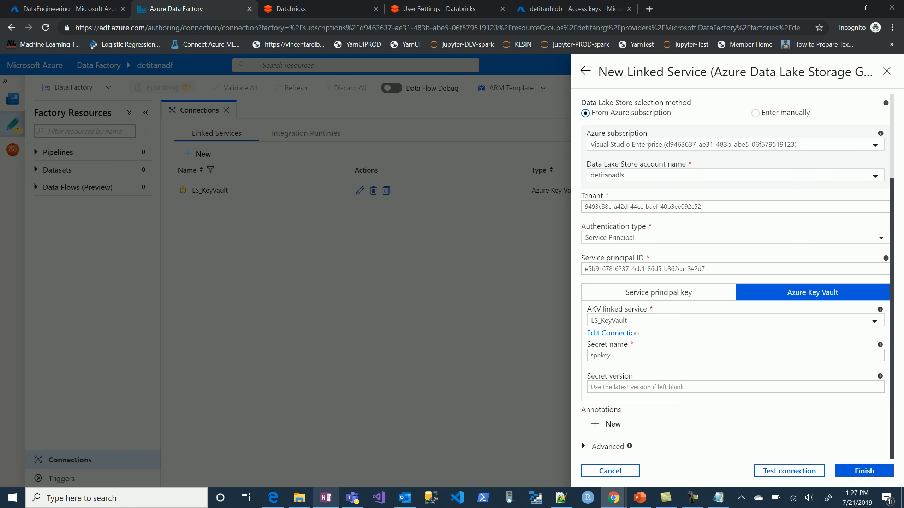
click(788, 471)
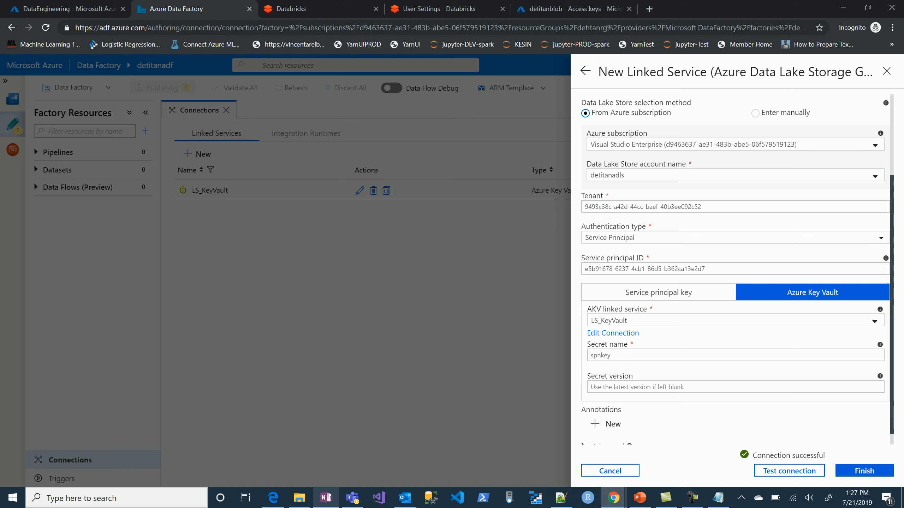
click(864, 470)
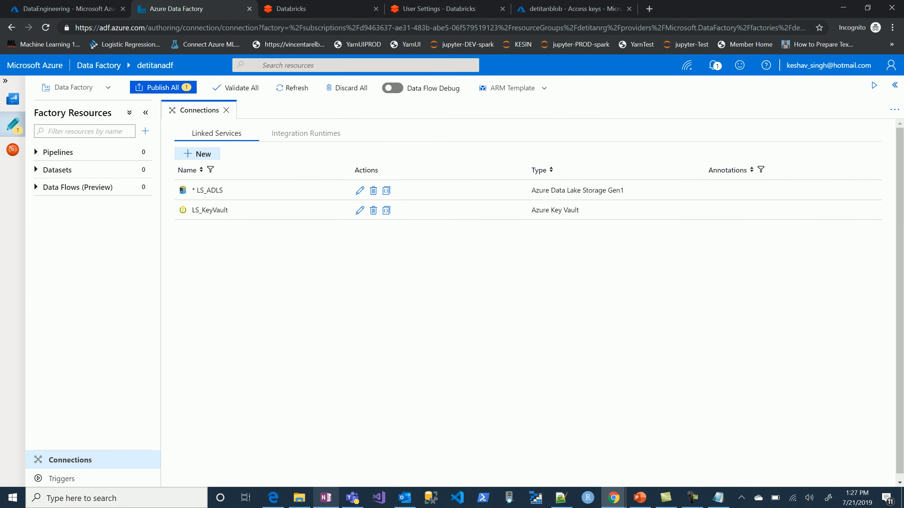
click(163, 88)
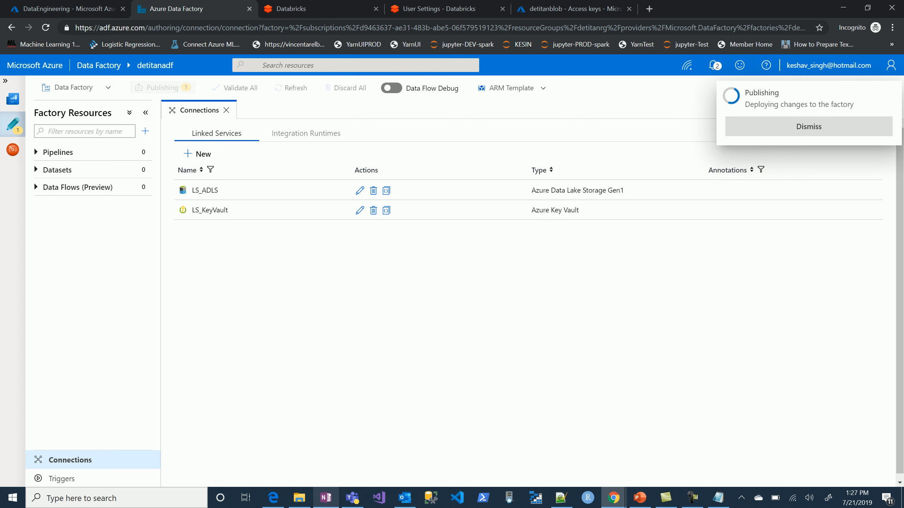
Start a new Azure Databricks compute linked service and name it LS_ADB.
click(197, 154)
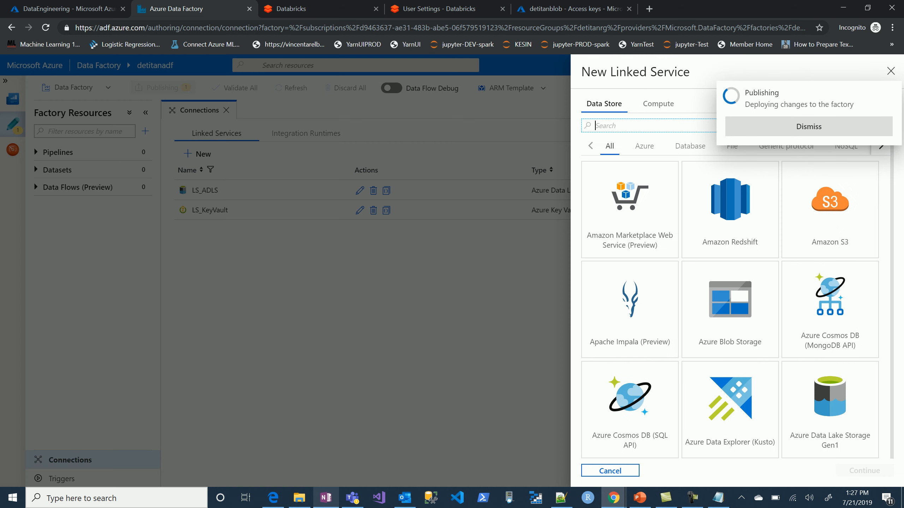
click(658, 103)
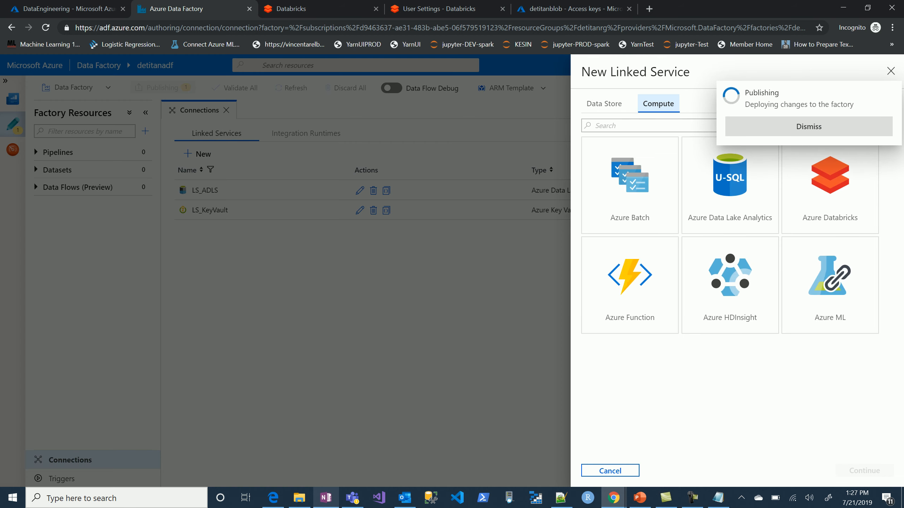
click(830, 185)
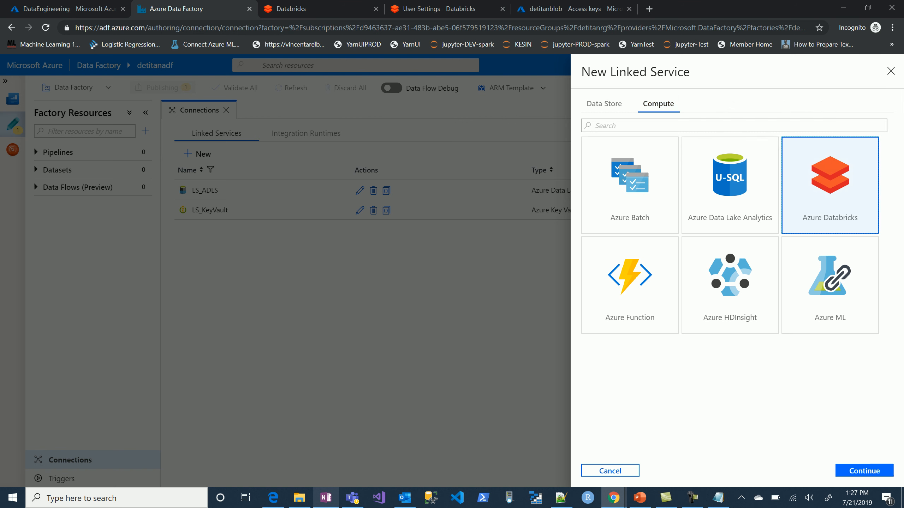
click(865, 470)
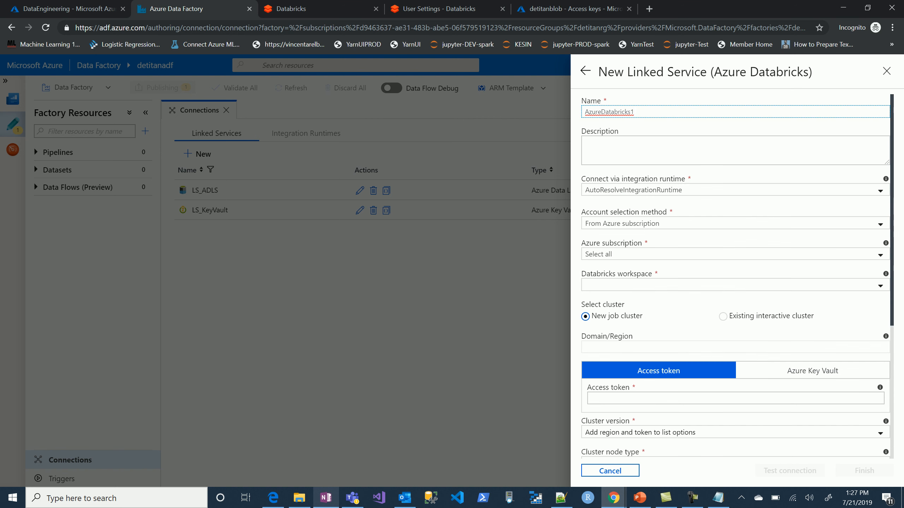
key(ctrl+a)
text(LS)
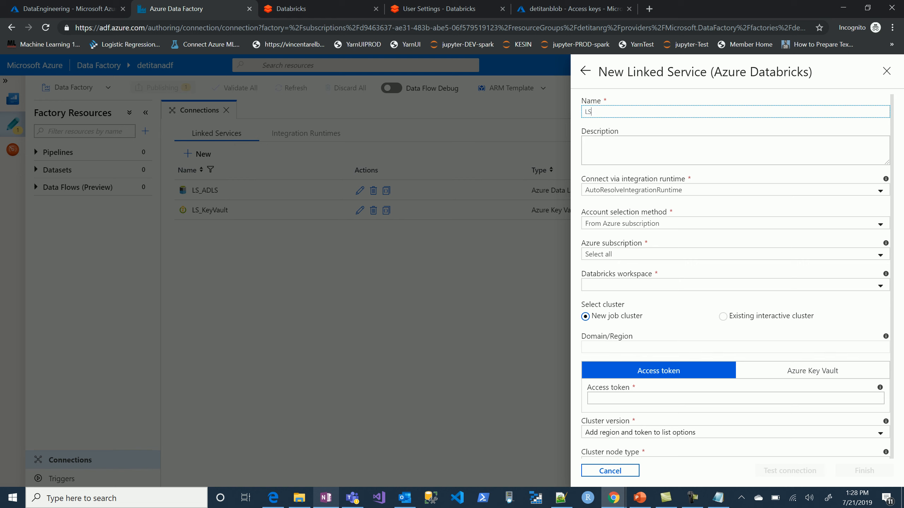
text(_ADB)
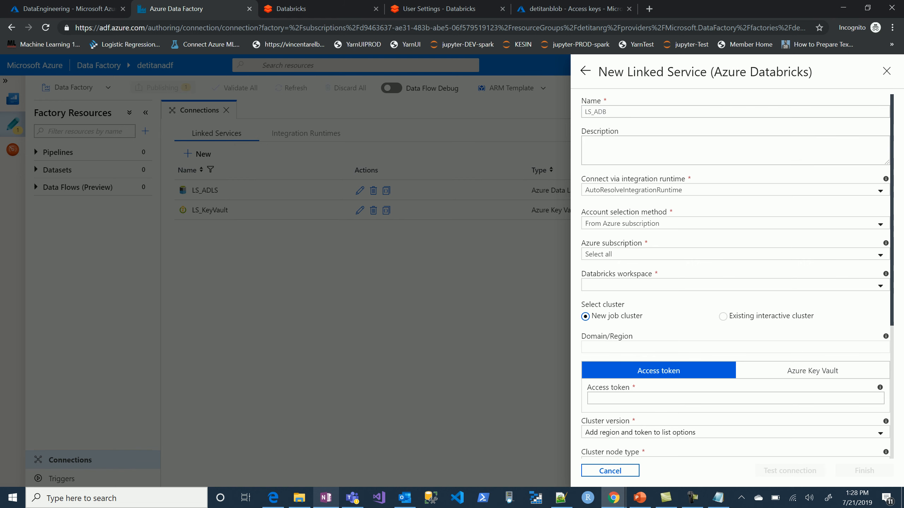
Select the detitanadb workspace from the Visual Studio Enterprise subscription for LS_ADB and choose an existing interactive cluster.
click(734, 224)
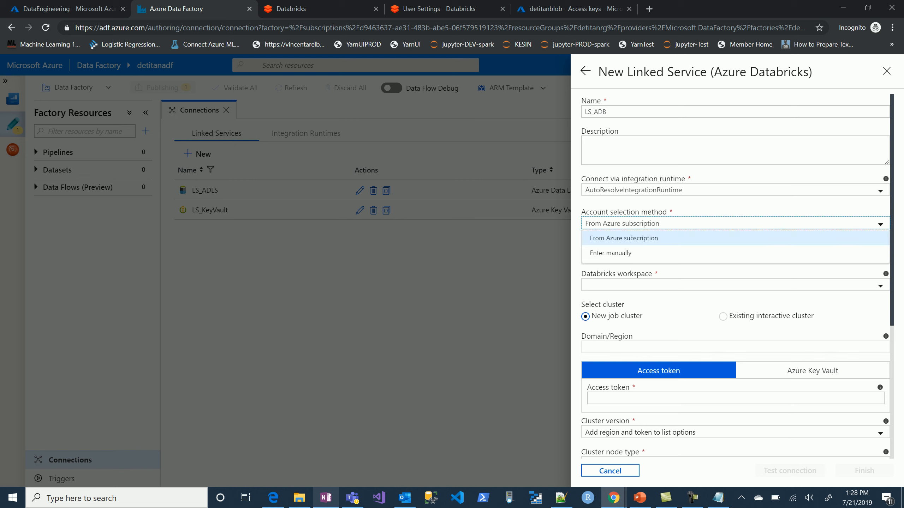
click(735, 238)
click(734, 254)
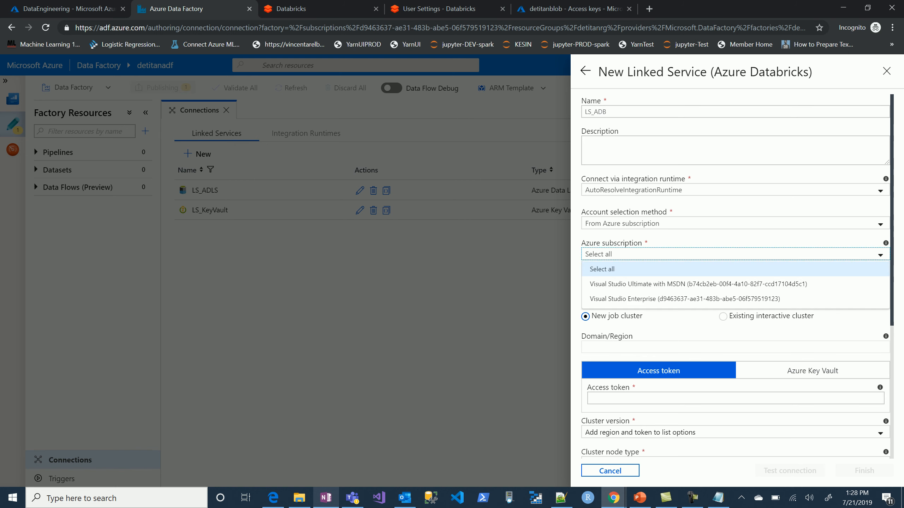
click(702, 299)
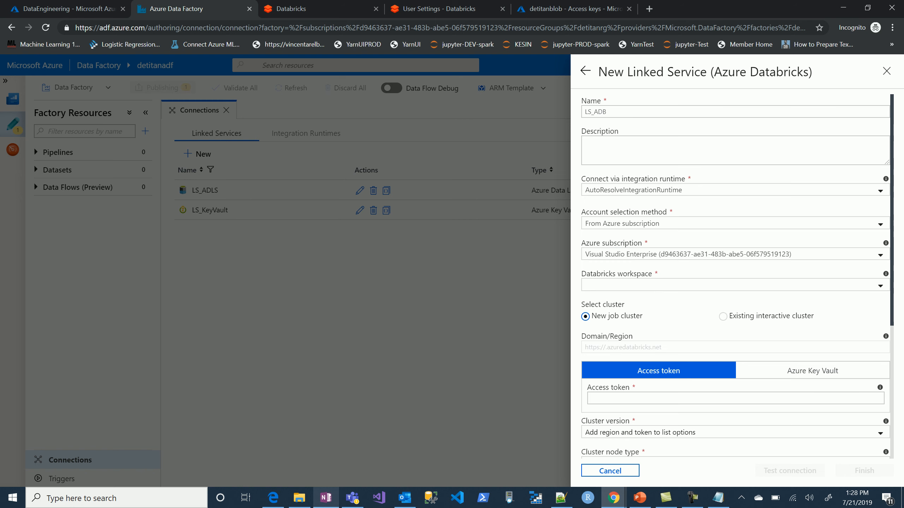
click(735, 285)
click(735, 301)
click(722, 315)
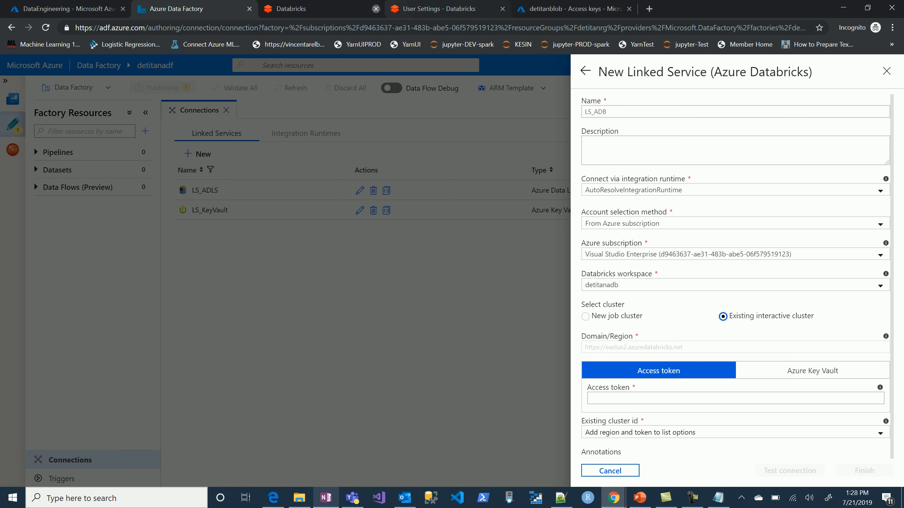
Switch to the Databricks workspace, start a new cluster and name it titanclust.
click(302, 8)
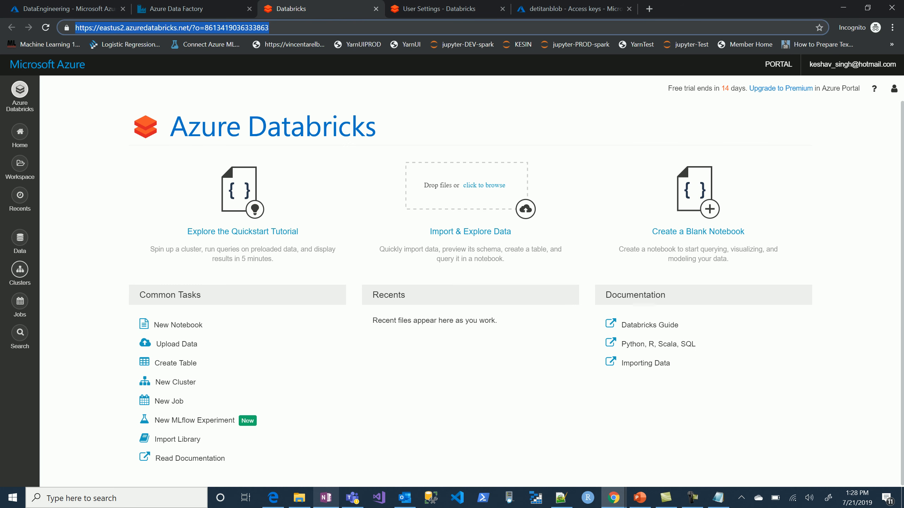
click(19, 270)
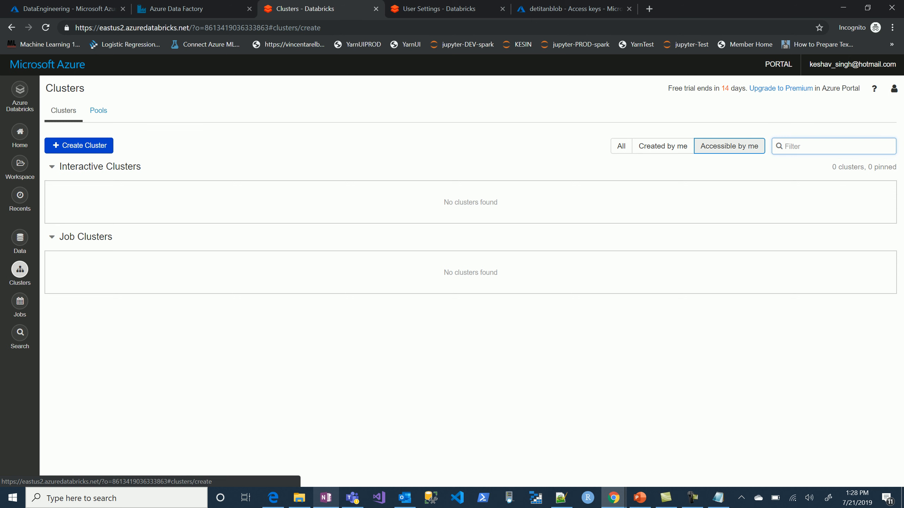
click(80, 145)
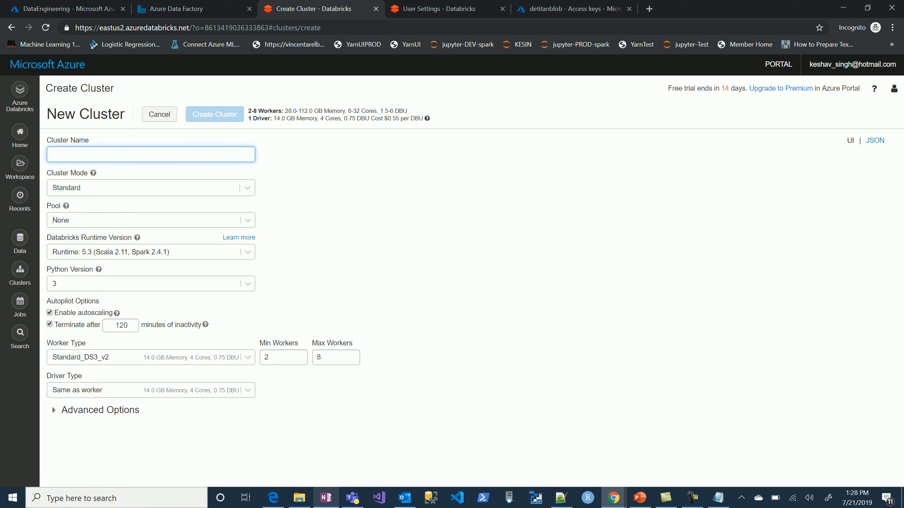
text(demo)
key(BackSpace)
key(BackSpace)
key(BackSpace)
key(BackSpace)
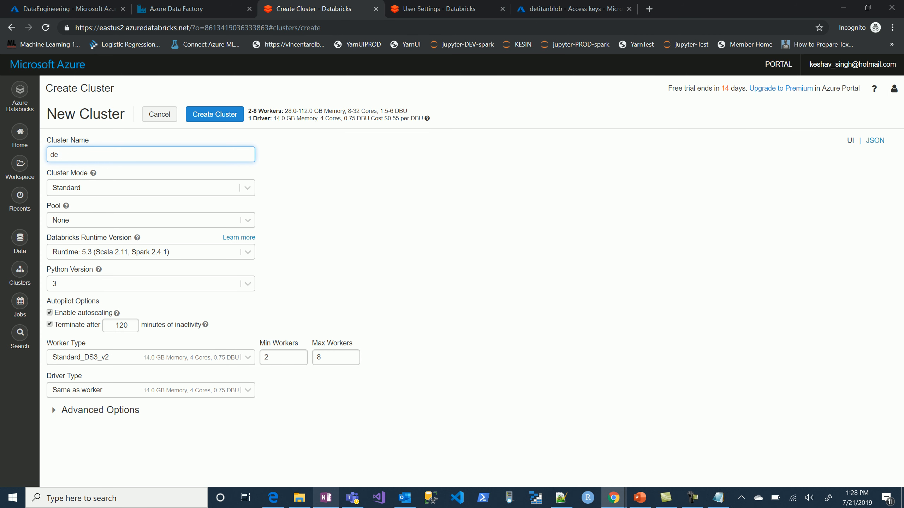
text(titab)
text(clust)
Set the cluster to a maximum of 3 workers and termination after 60 minutes of inactivity, and create it.
drag(328, 357, 302, 358)
text(3)
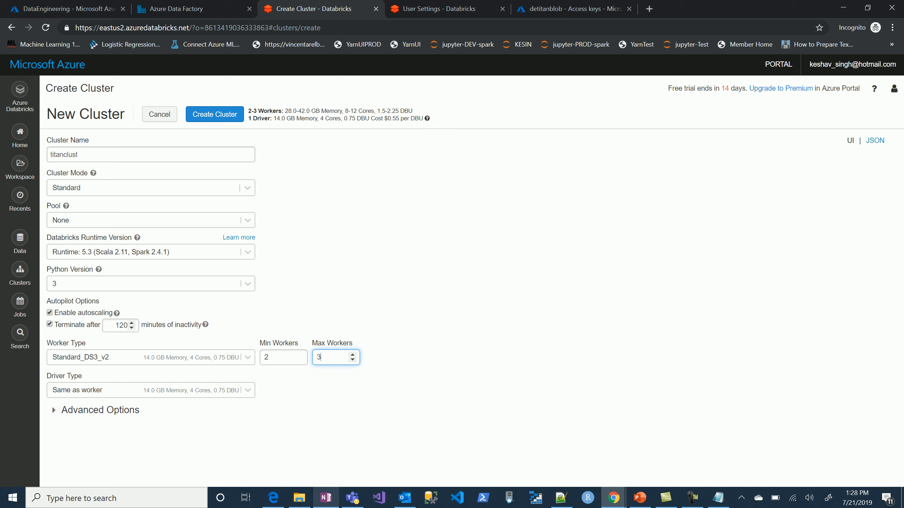
double_click(120, 325)
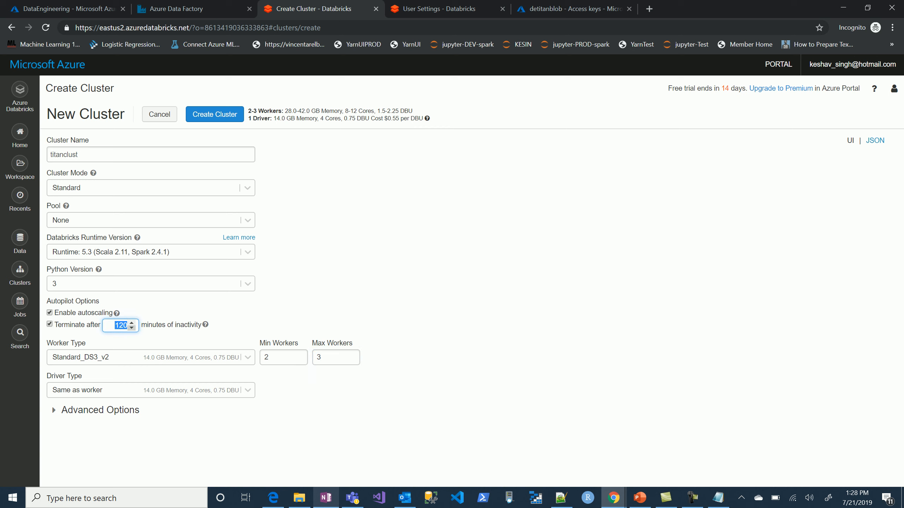
text(60)
click(214, 114)
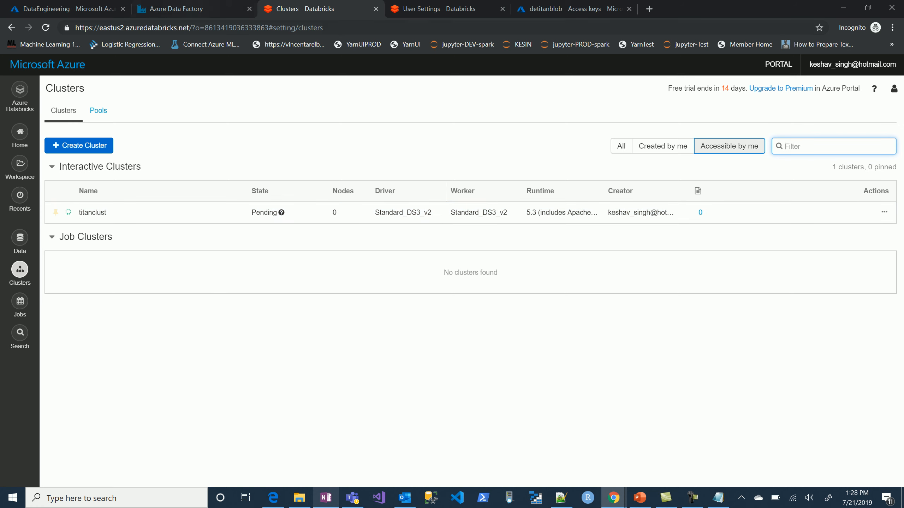
Return to Data Factory and have LS_ADB take its access token from Azure Key Vault through the LS_KeyVault linked service.
click(106, 11)
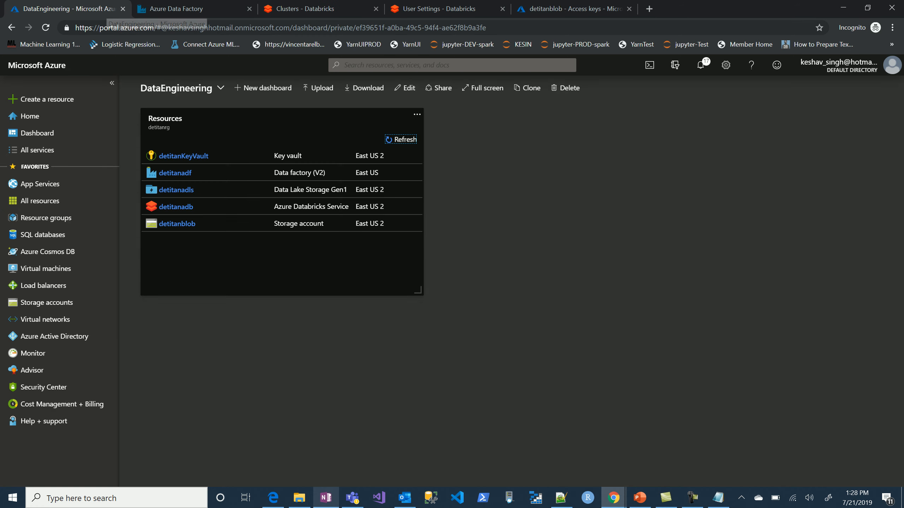
click(192, 9)
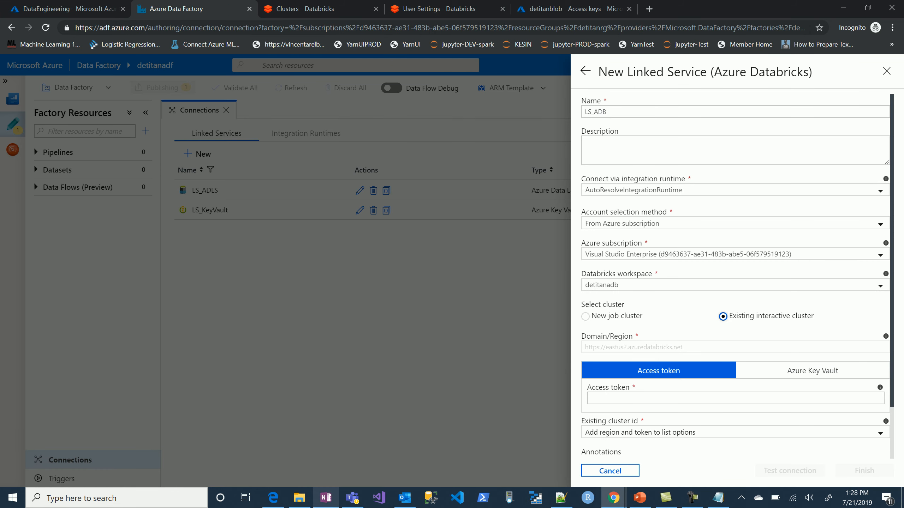
scroll(736, 278, down, 2)
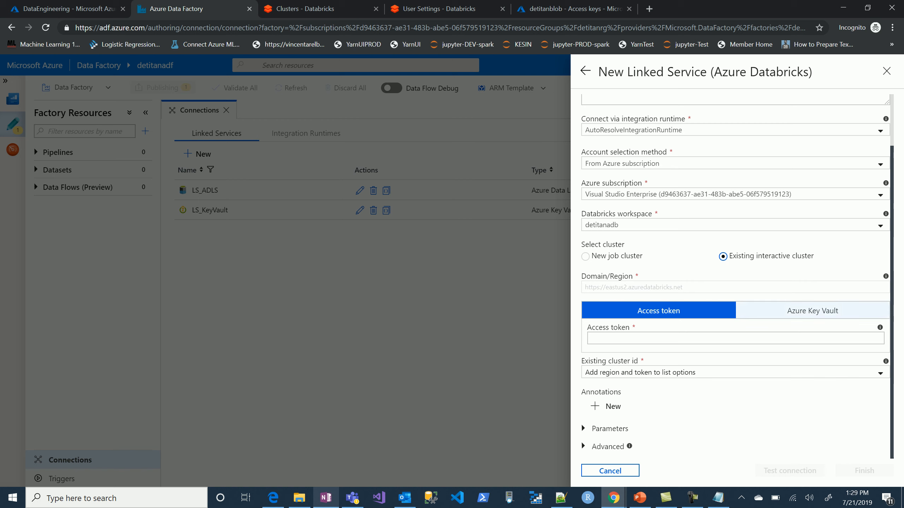
click(812, 311)
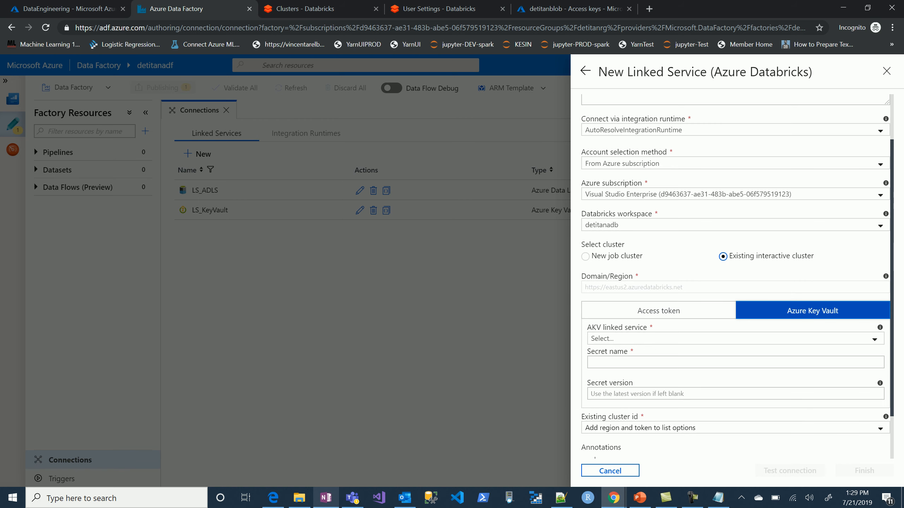
click(735, 339)
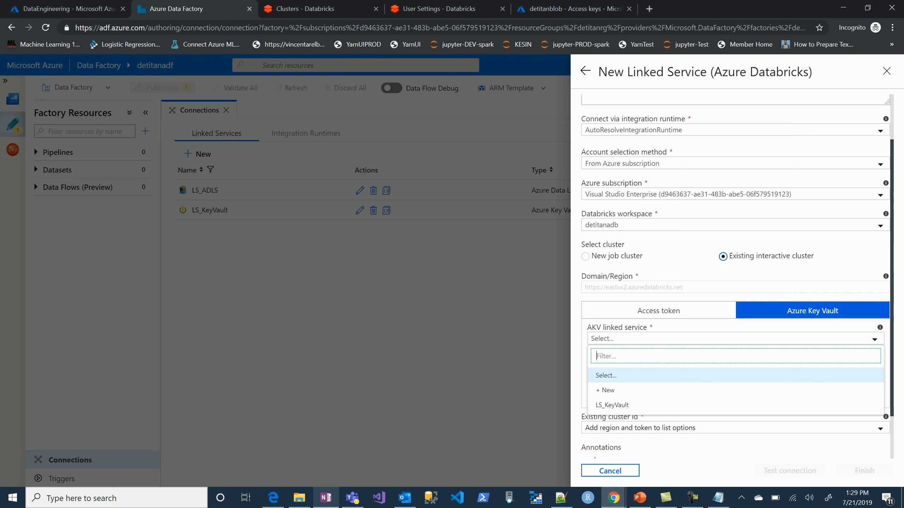
click(622, 406)
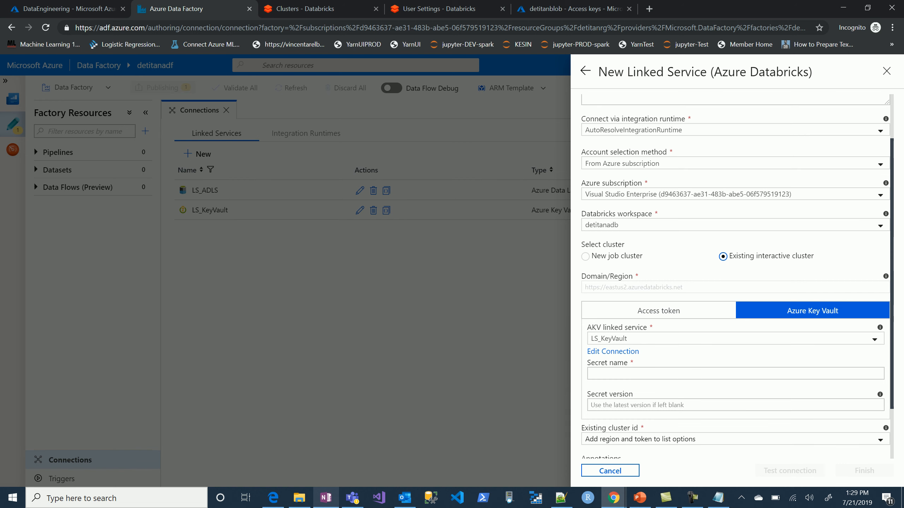
Look up the Databricks token's entry among the detitanKeyVault secrets and enter adbtoken as the secret name for LS_ADB.
click(735, 373)
text(ad)
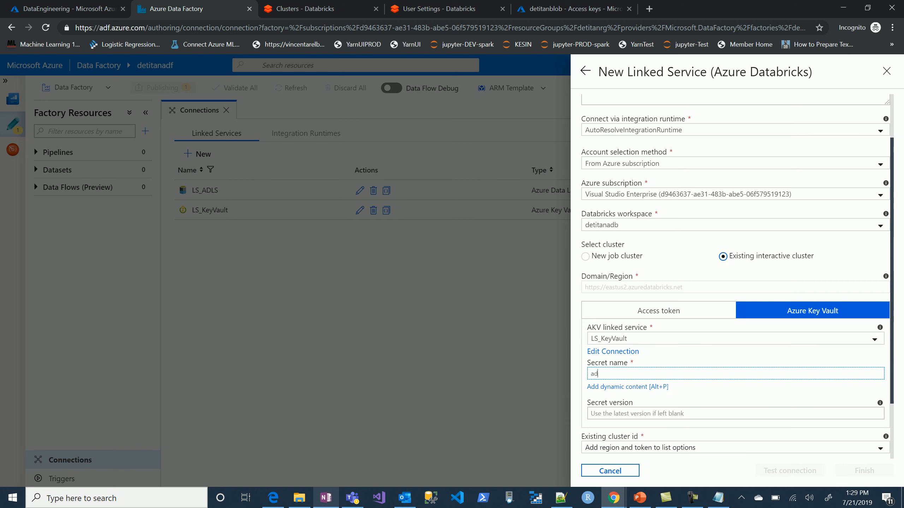
text(b)
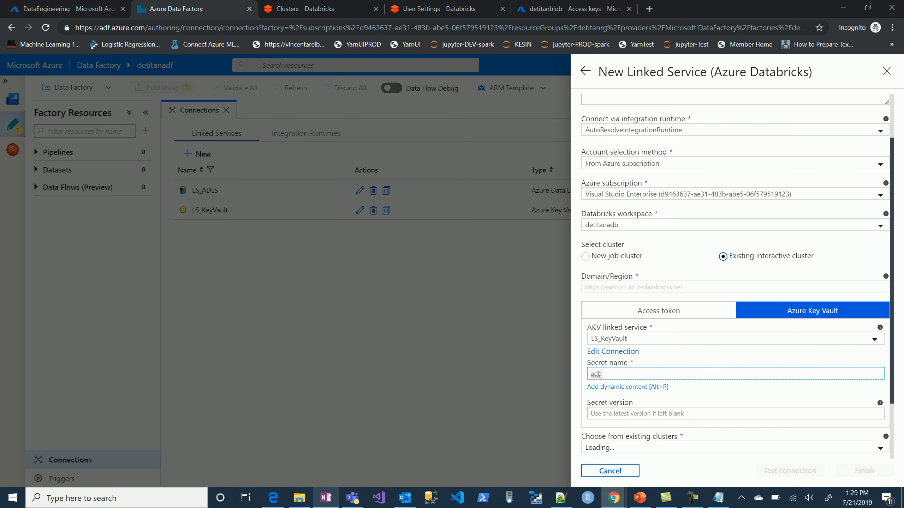
click(67, 9)
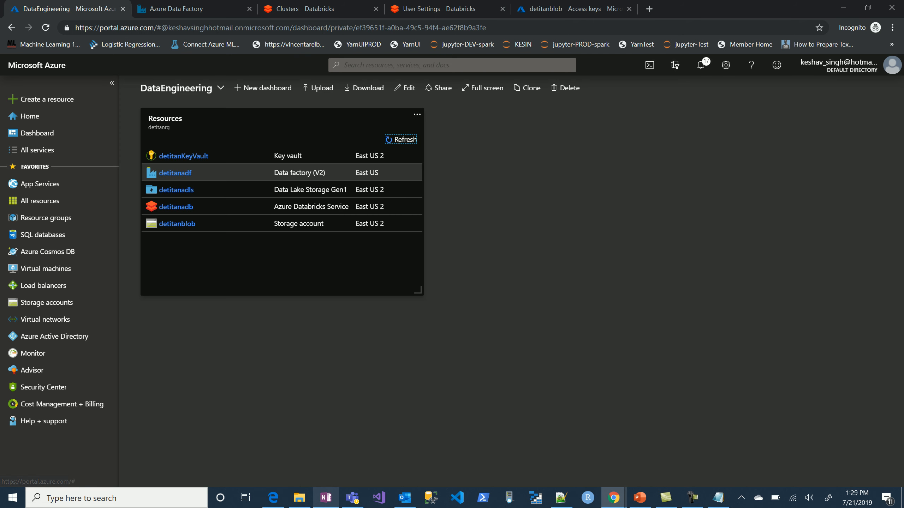
click(183, 156)
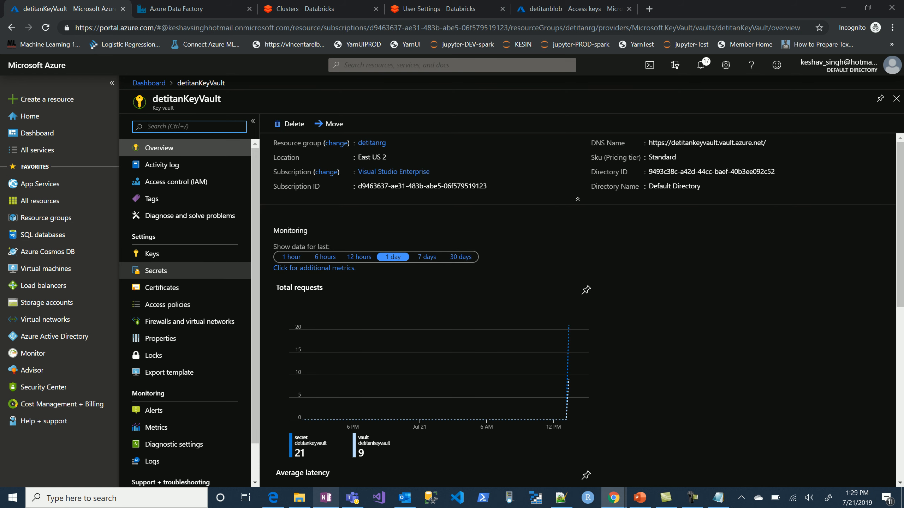
click(155, 270)
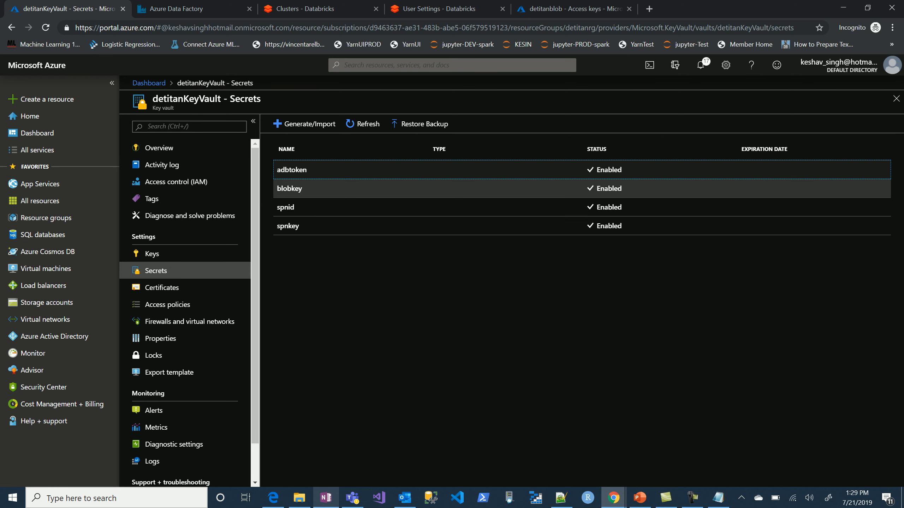
click(176, 9)
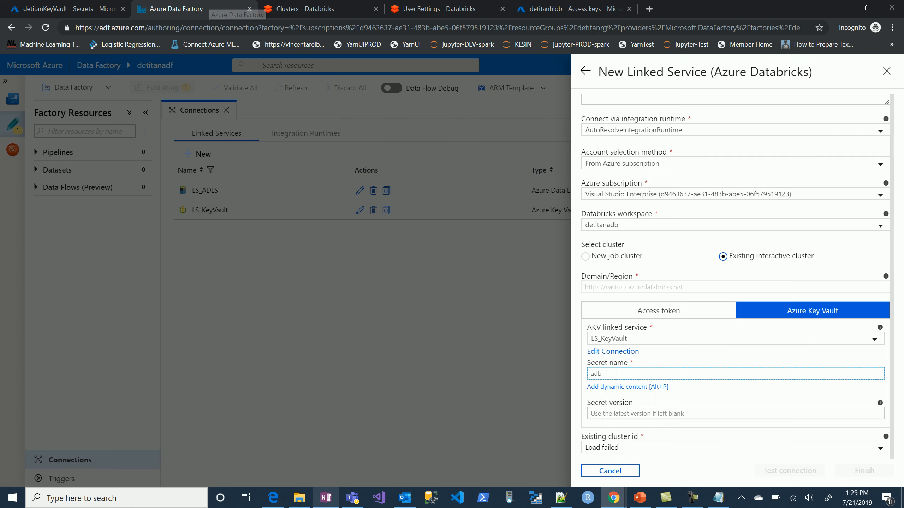
text(tokenb)
key(BackSpace)
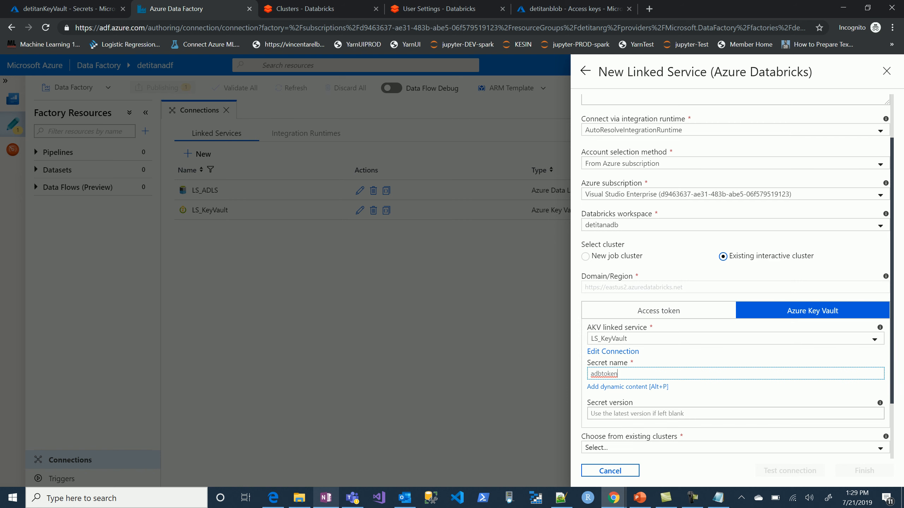
Choose titanclust as the existing cluster for LS_ADB.
drag(891, 271, 891, 324)
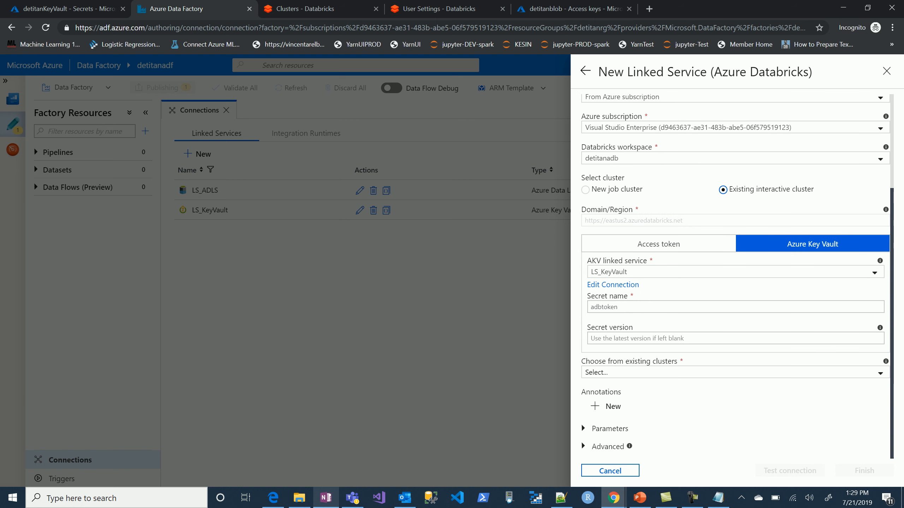
click(735, 372)
key(Down)
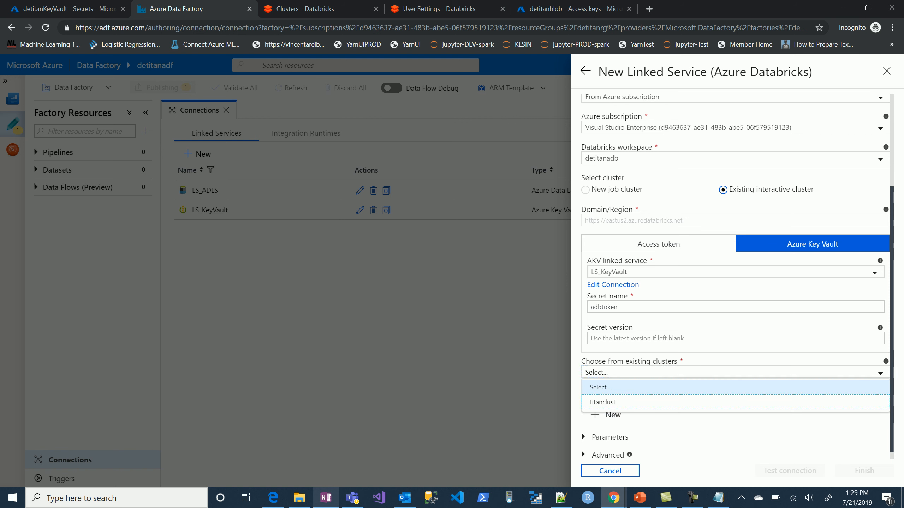
key(Return)
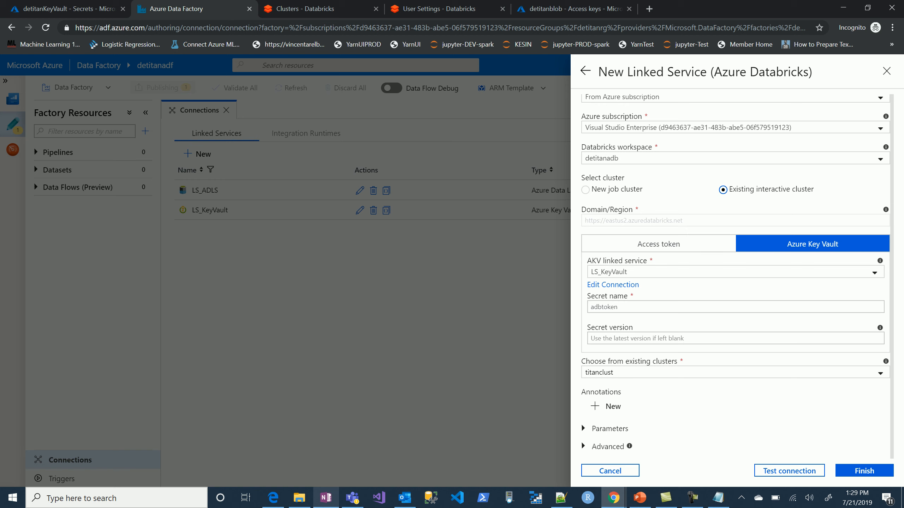
Test the LS_ADB connection, finish the linked service and publish it to the factory.
click(789, 470)
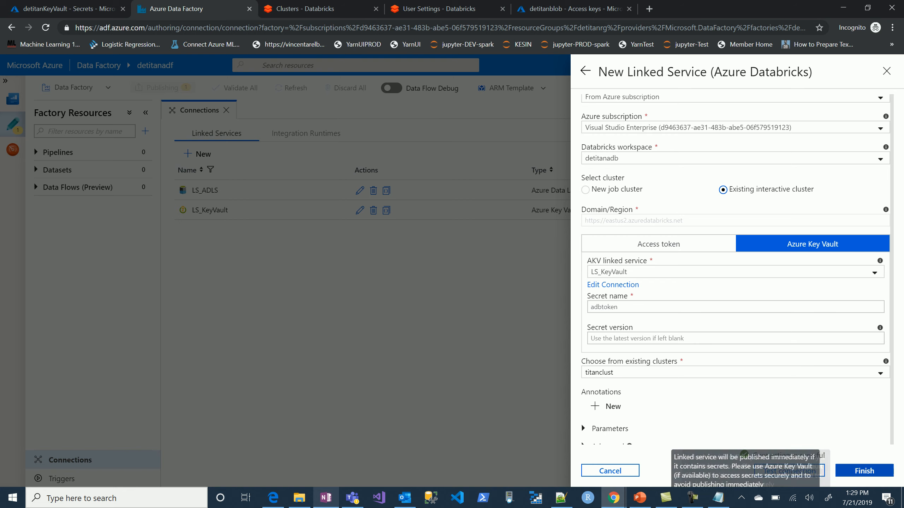
click(863, 471)
click(163, 88)
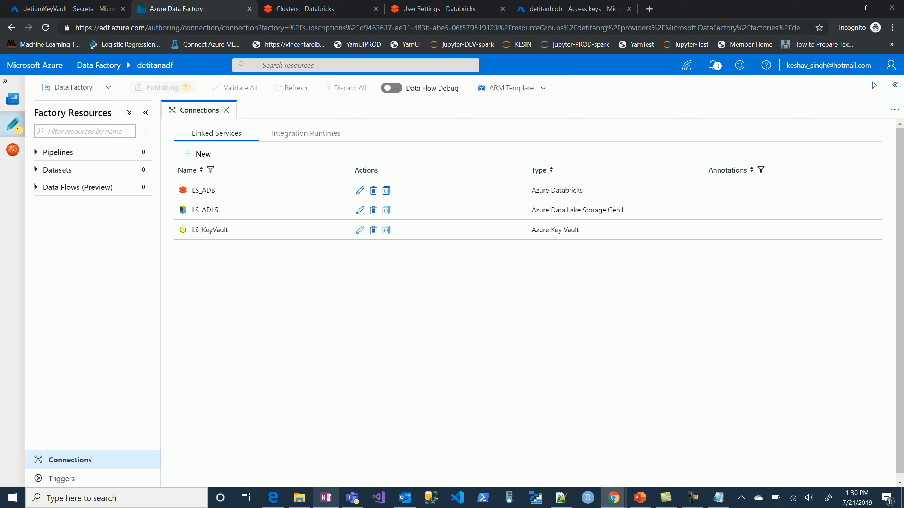
Switch to the OneNote setup notes, select the PySpark code from spark.catalog.clearCache() through the final CleanUpPartition line, and return to the browser.
key(alt+Tab)
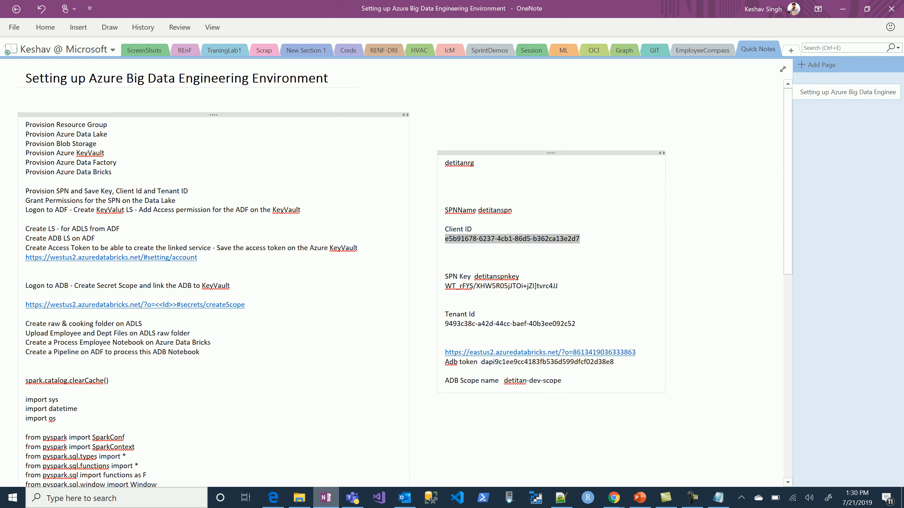
drag(25, 381, 416, 475)
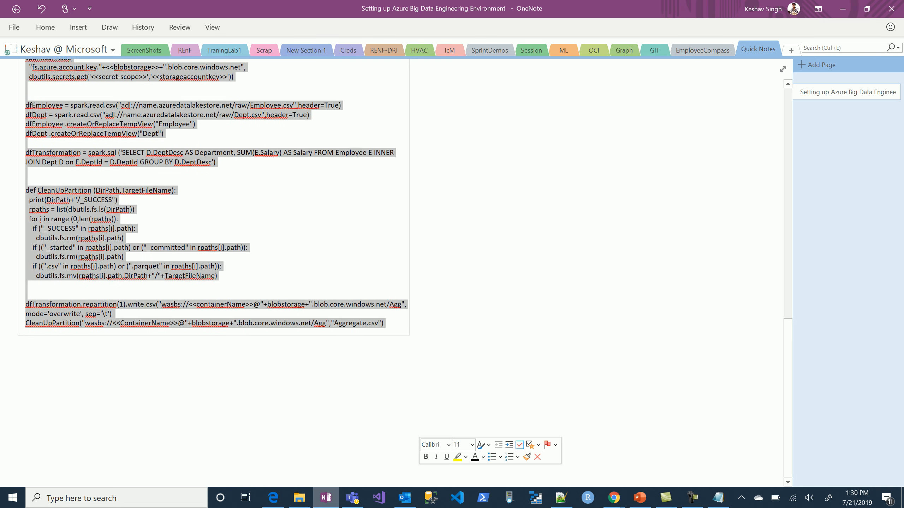
key(alt+Tab)
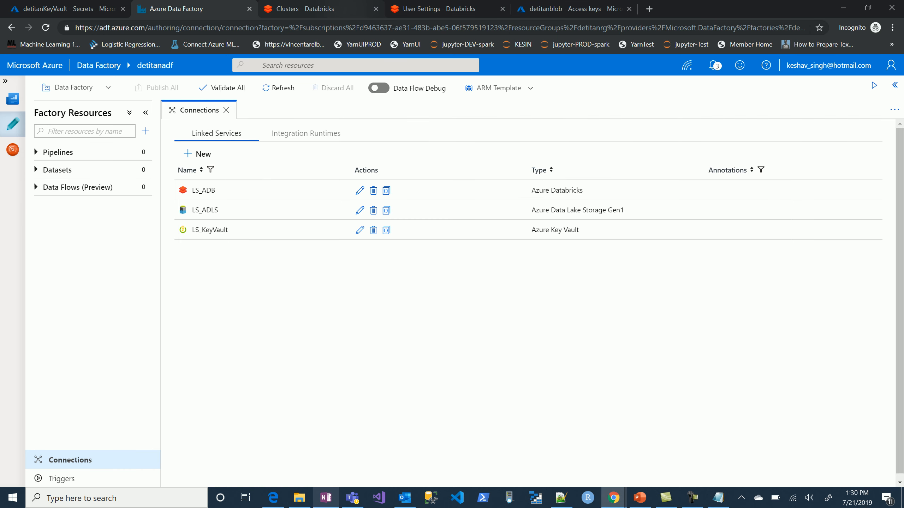
Create a folder named dev at the root of the Databricks workspace.
click(341, 9)
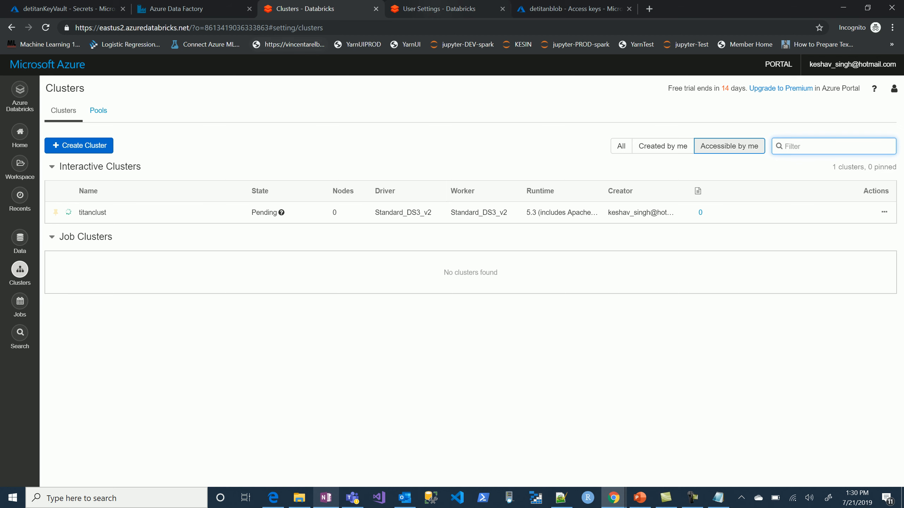
click(447, 9)
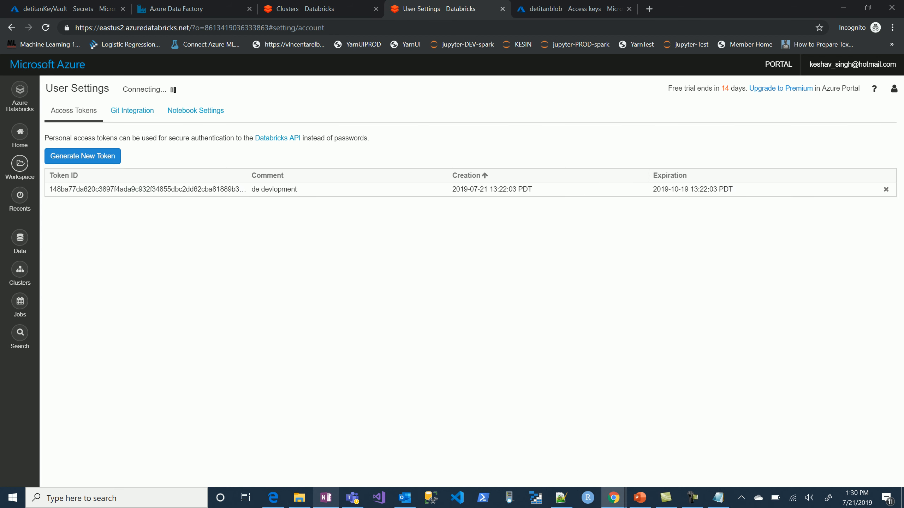
click(19, 164)
right_click(67, 225)
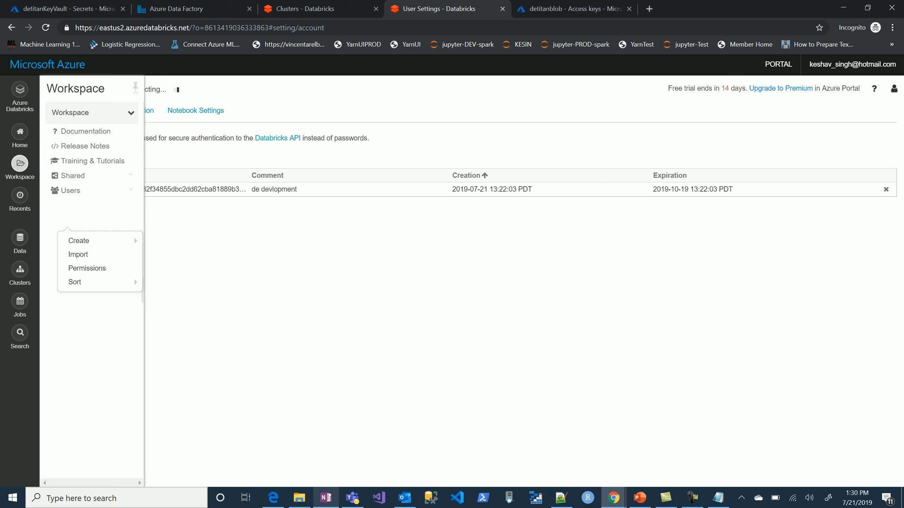
mouse_move(79, 241)
click(164, 268)
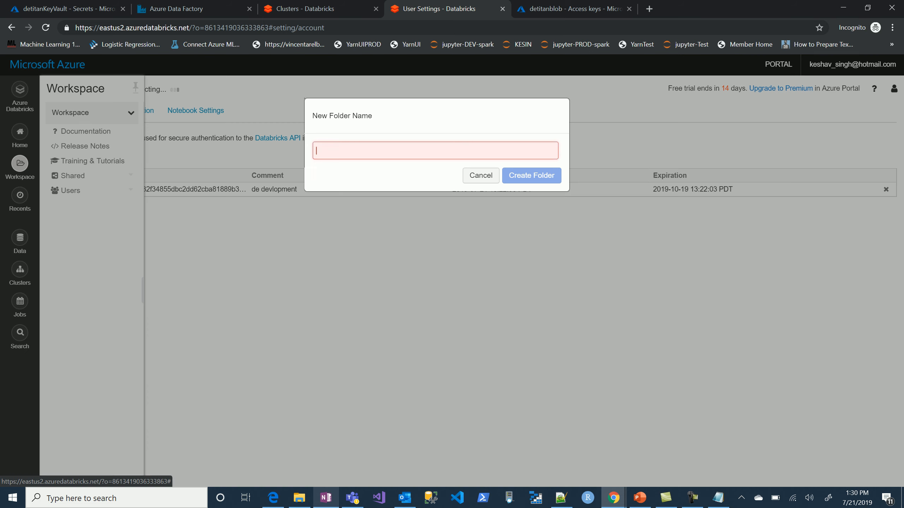
text(dev)
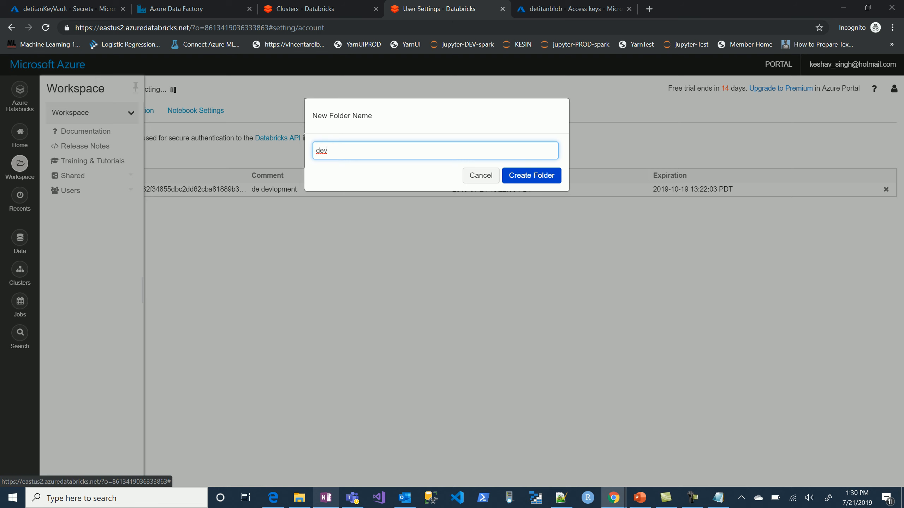
click(531, 175)
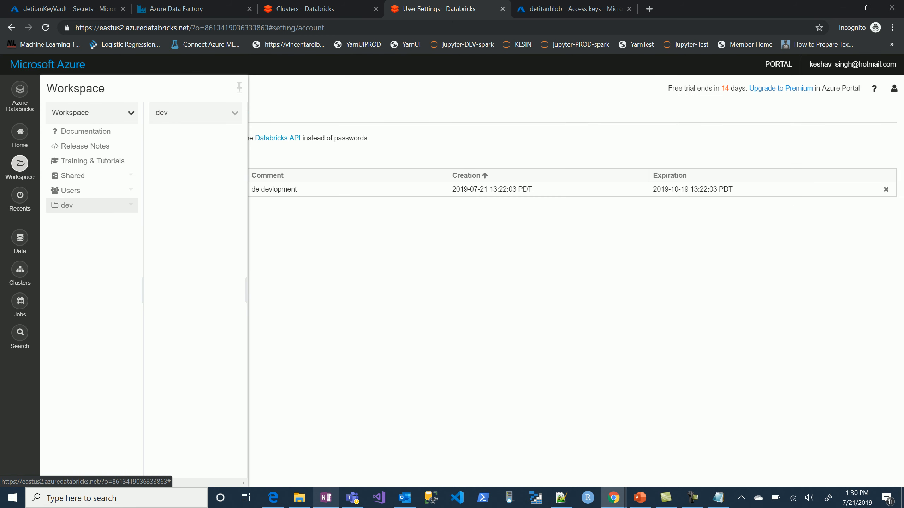
Create a Python notebook named ProcessEmp in the dev folder and attach it to the titanclust cluster.
right_click(192, 142)
mouse_move(213, 159)
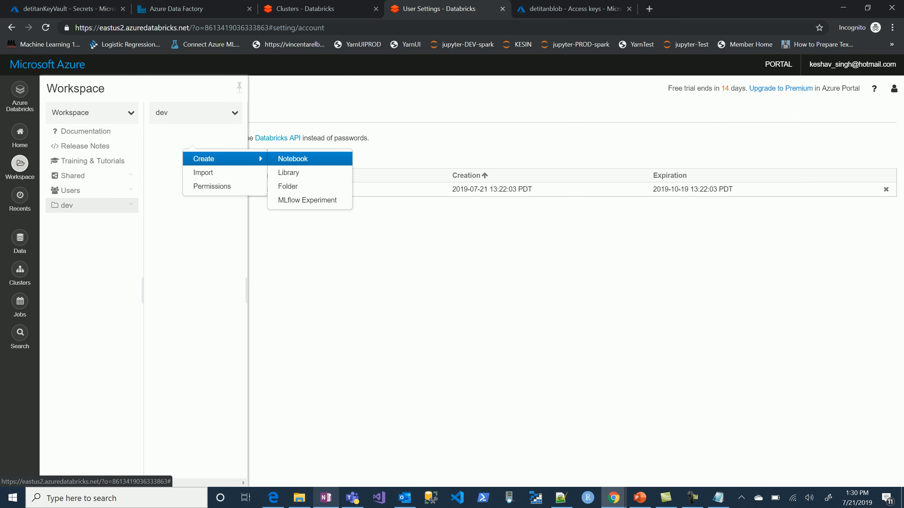
click(293, 159)
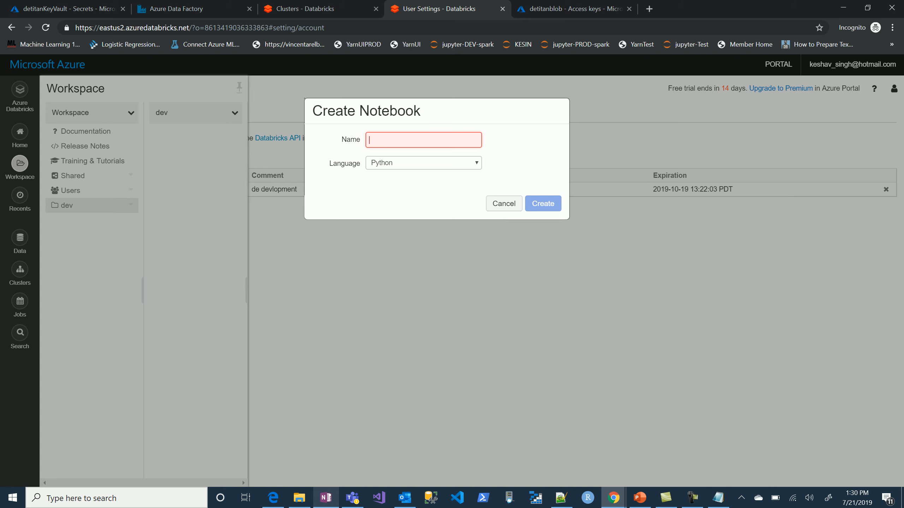
text(ProcessEmp)
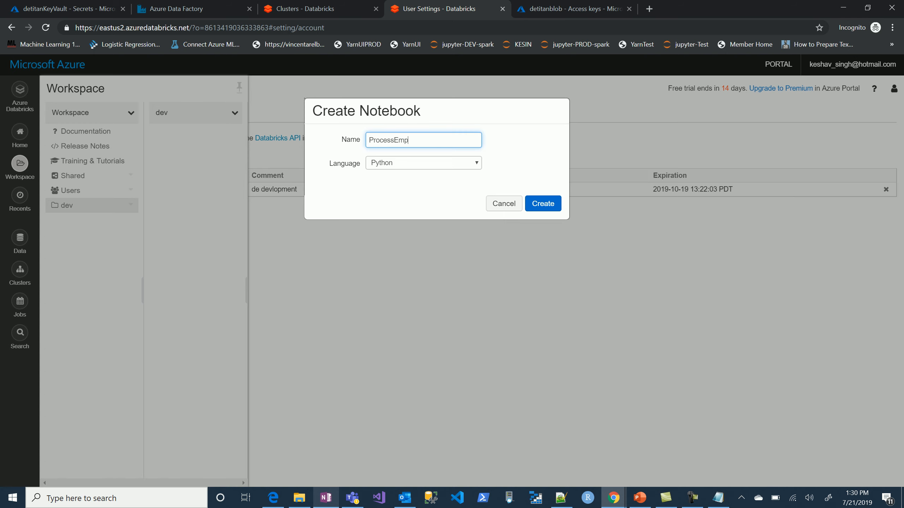
click(543, 204)
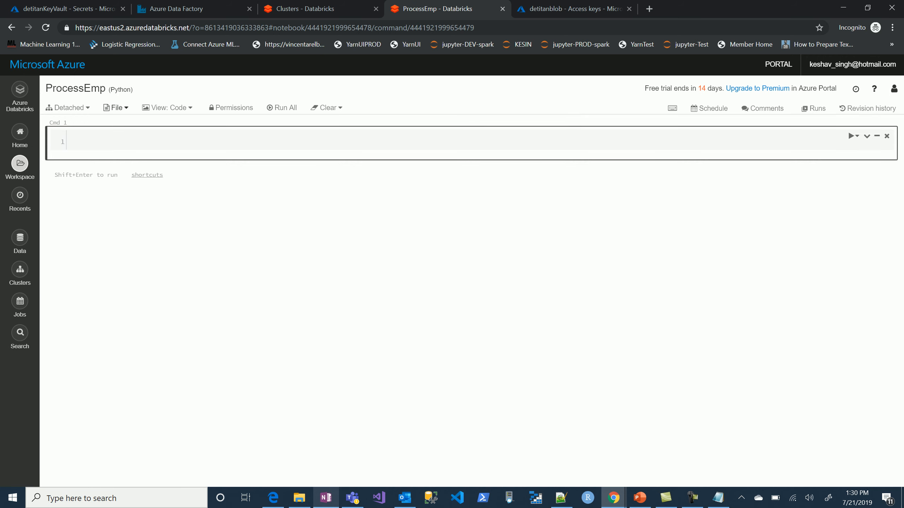
click(67, 108)
click(163, 137)
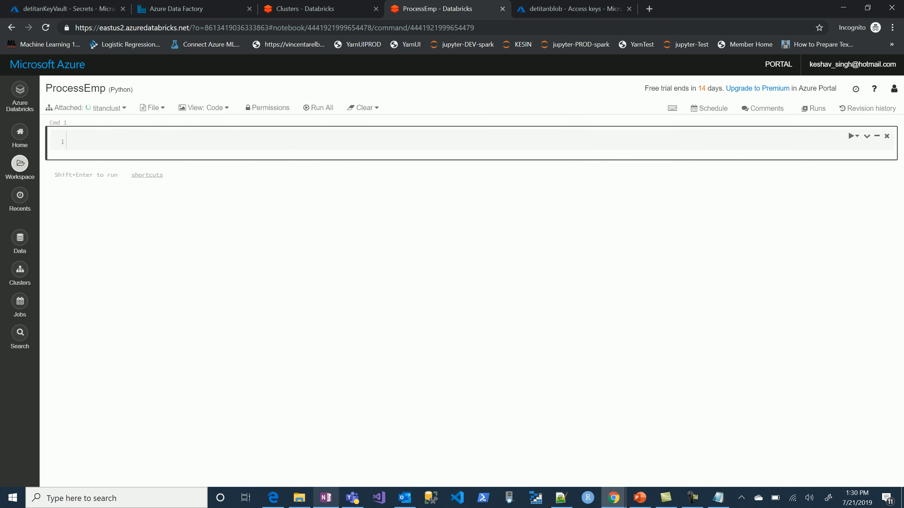
Paste the copied PySpark code into the notebook and move the imports and widget definitions into their own cell above the rest.
key(ctrl+v)
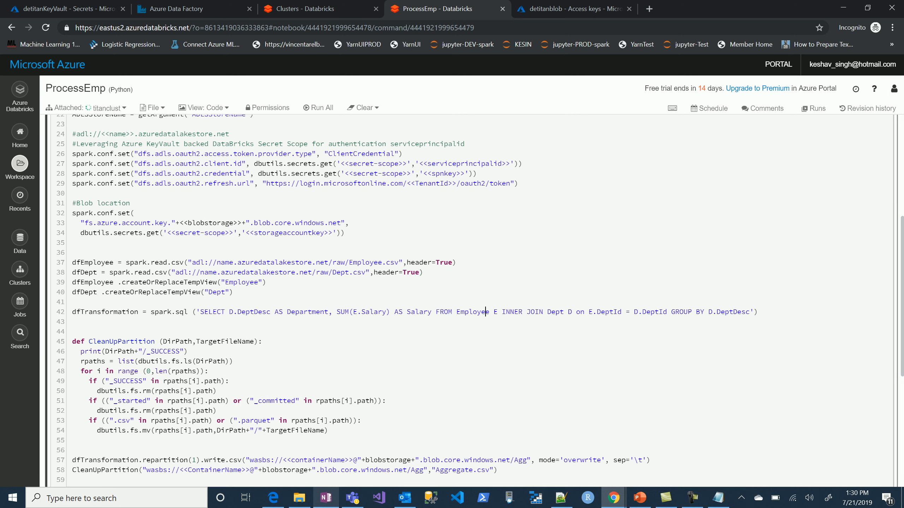
scroll(486, 312, up, 6)
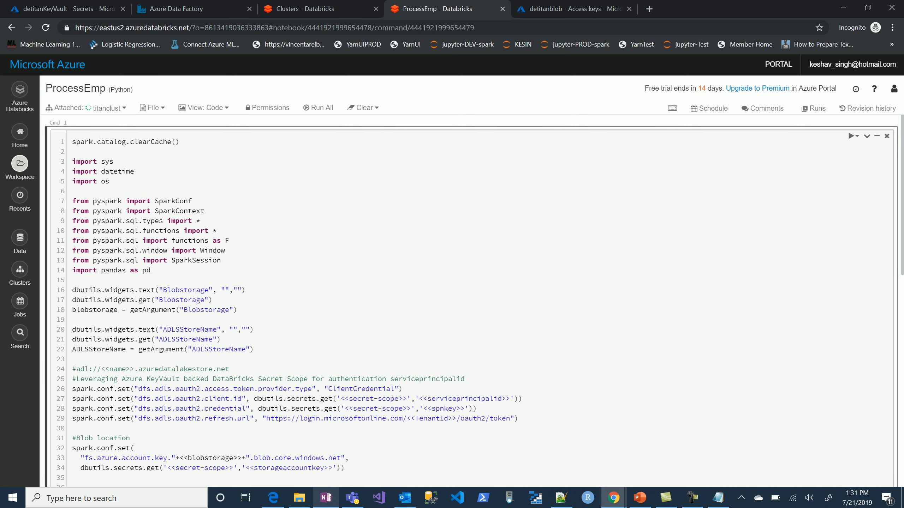
drag(254, 349, 72, 140)
key(ctrl+c)
key(BackSpace)
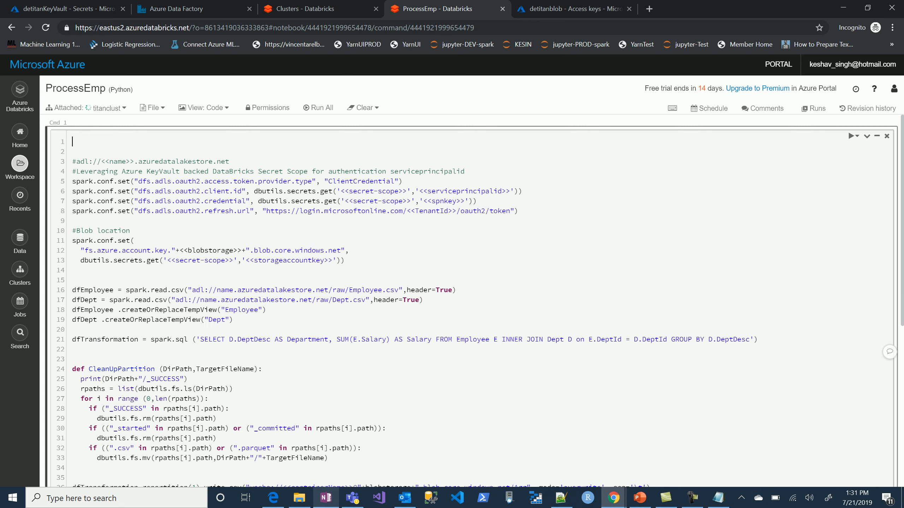
key(ctrl+alt+p)
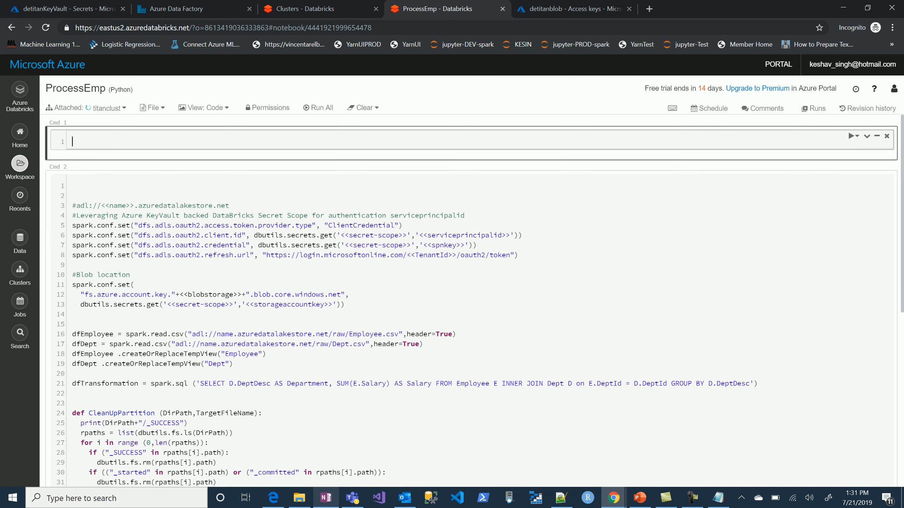
key(ctrl+v)
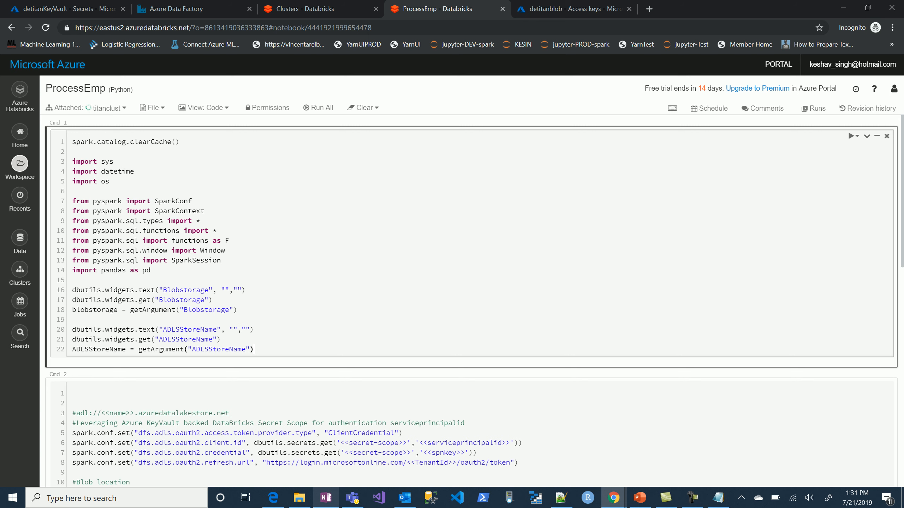
Copy the scope name detitan-dev-scope from the OneNote notes and substitute it for the secret-scope placeholder in the notebook's client.id line.
scroll(471, 300, down, 2)
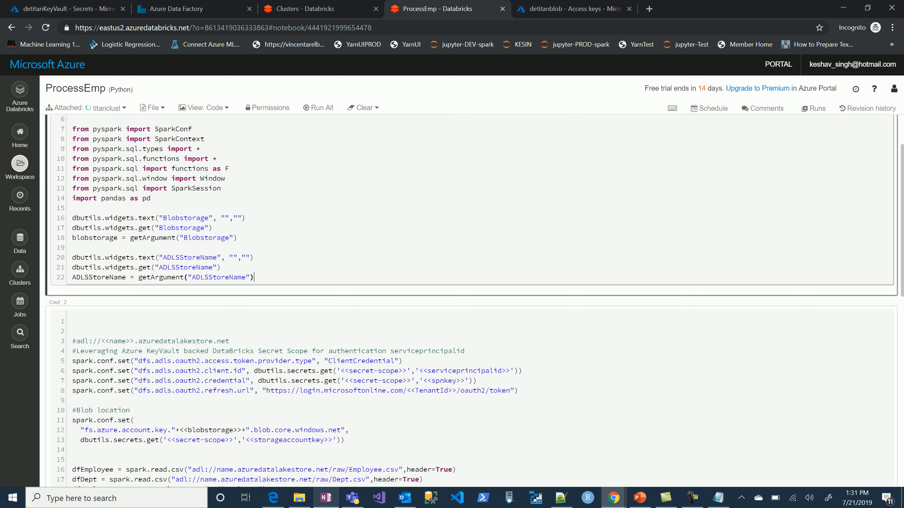
scroll(471, 300, up, 2)
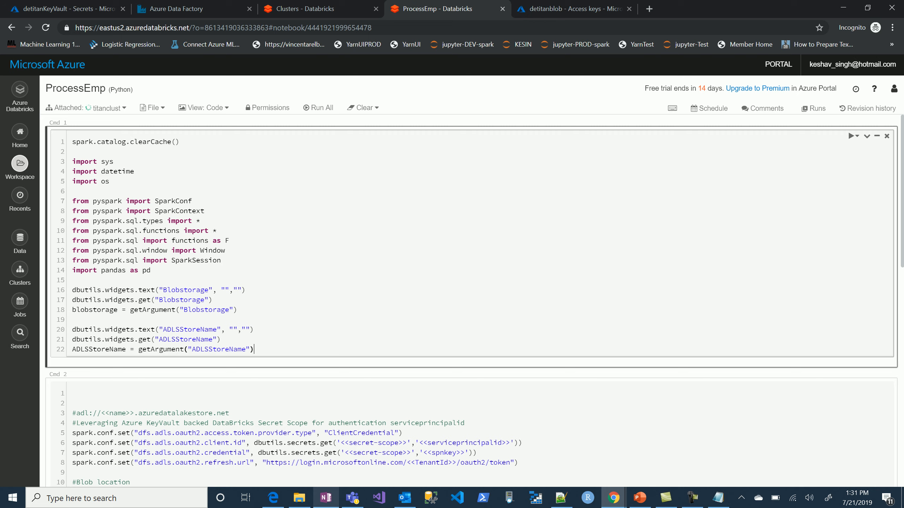
scroll(470, 300, down, 4)
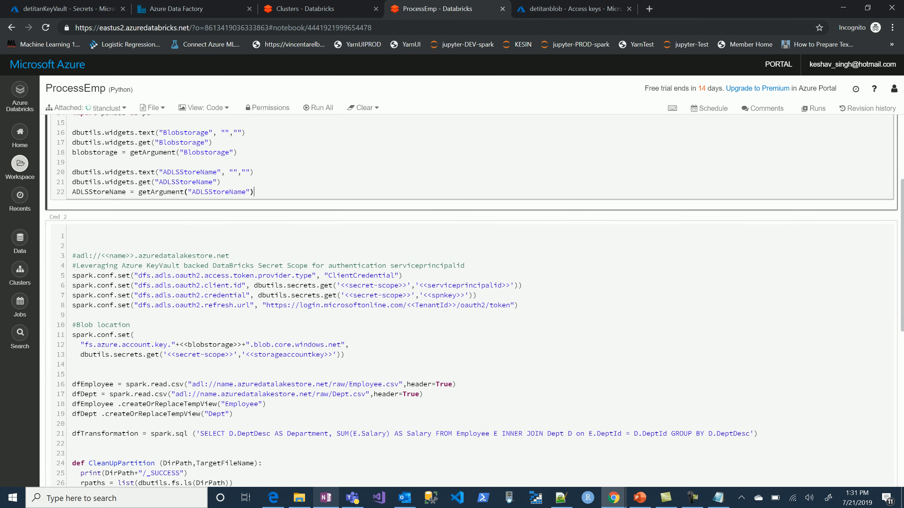
key(alt+Tab)
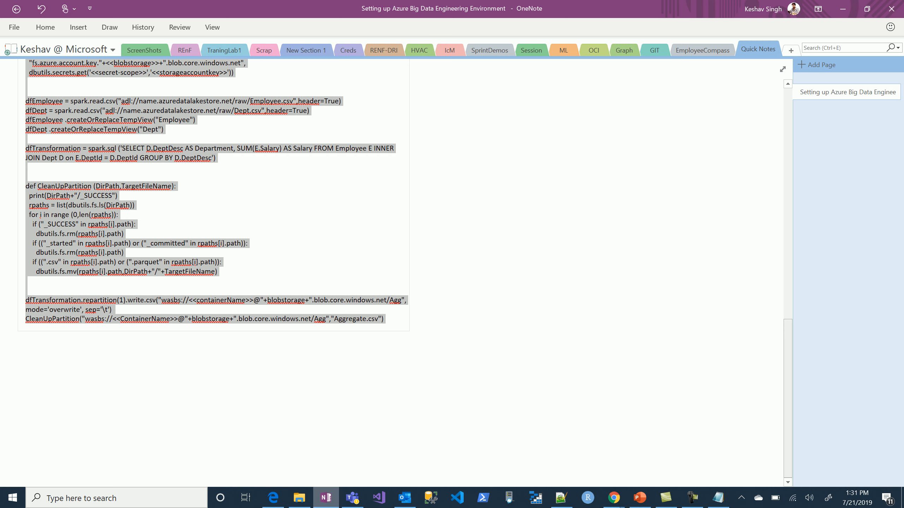
scroll(213, 273, up, 15)
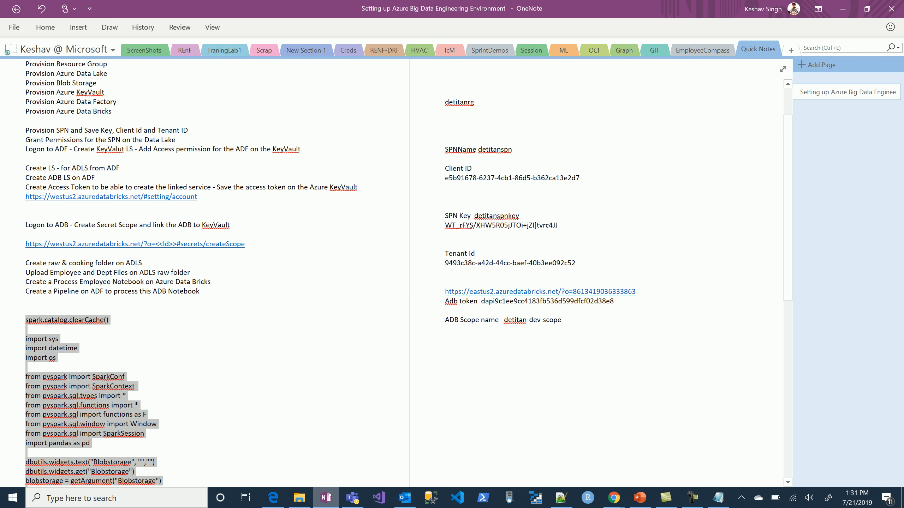
drag(504, 319, 561, 319)
key(ctrl+c)
key(alt+Tab)
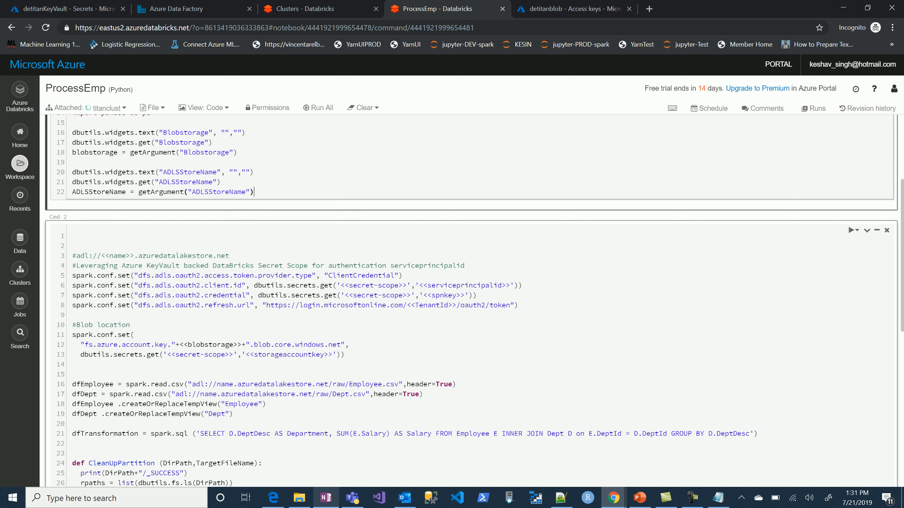
drag(340, 286, 407, 286)
key(ctrl+v)
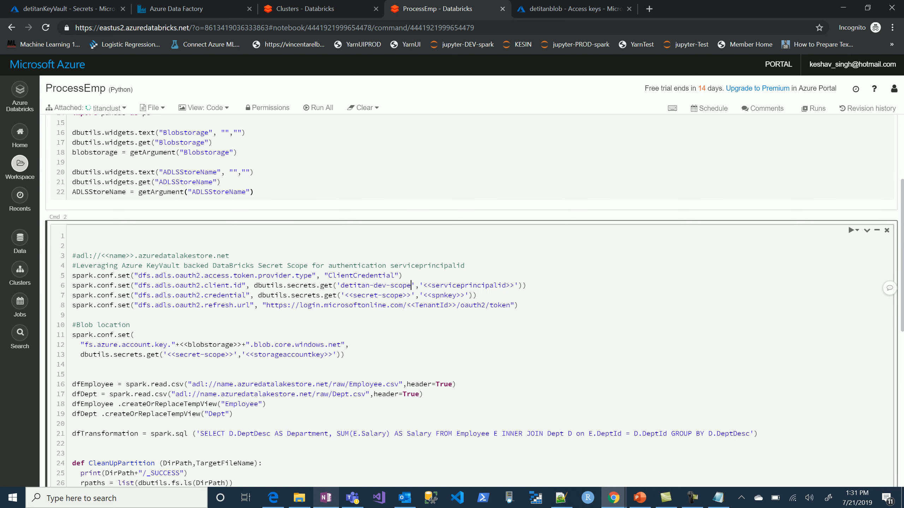
Replace the serviceprincipalid placeholder with spnid, checking the name against the detitanKeyVault secrets before returning to the notebook.
drag(423, 286, 514, 285)
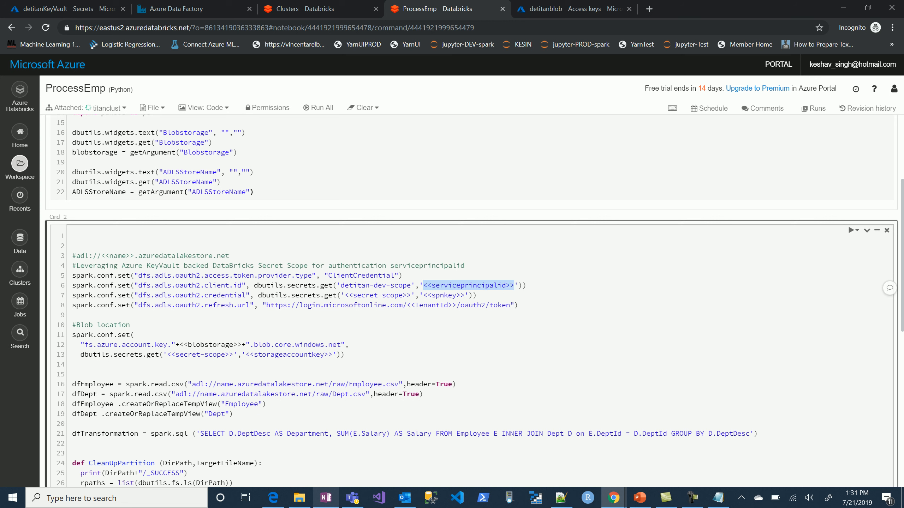
text(spni)
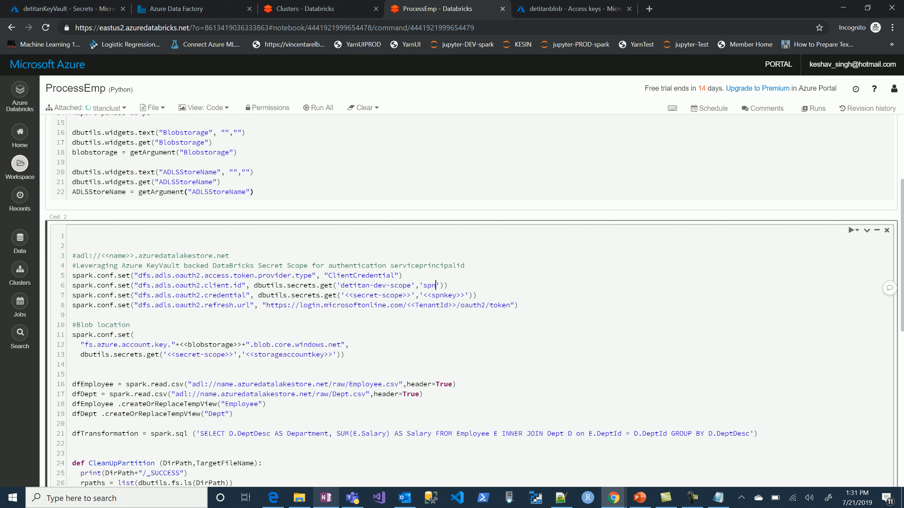
text(d)
click(56, 9)
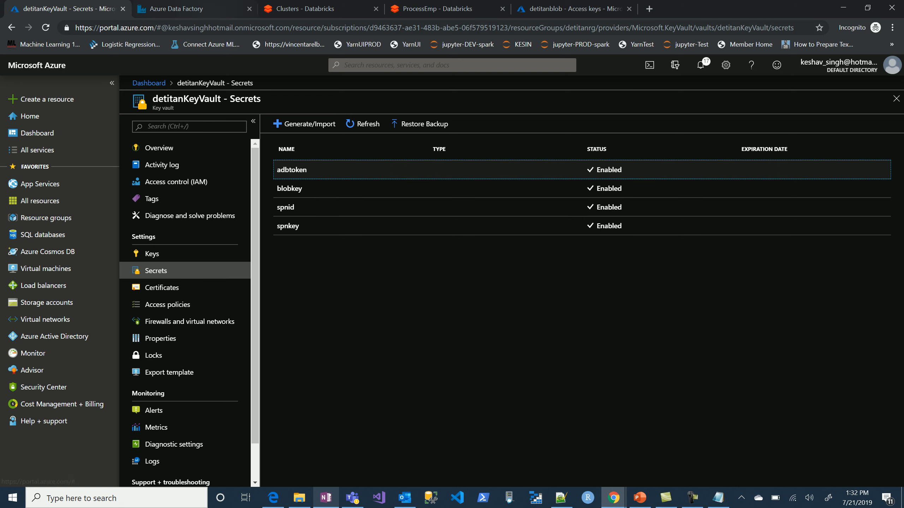
click(305, 8)
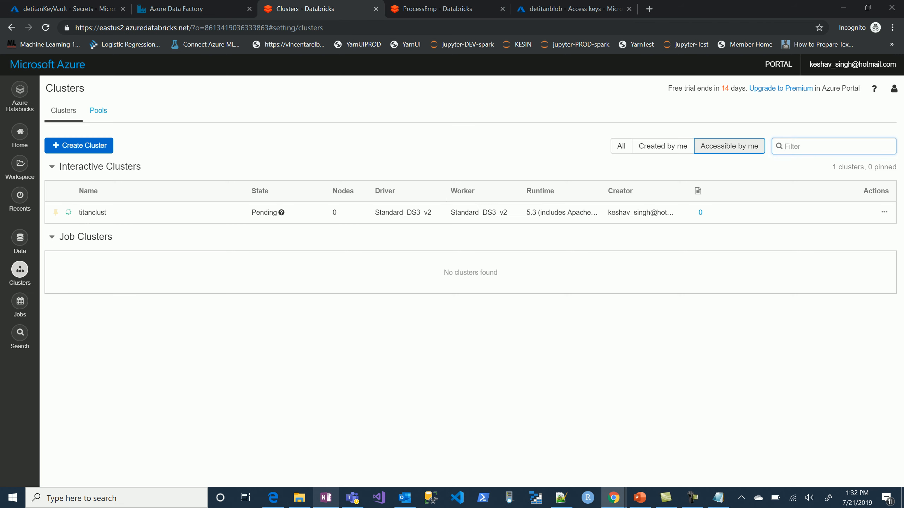
click(437, 8)
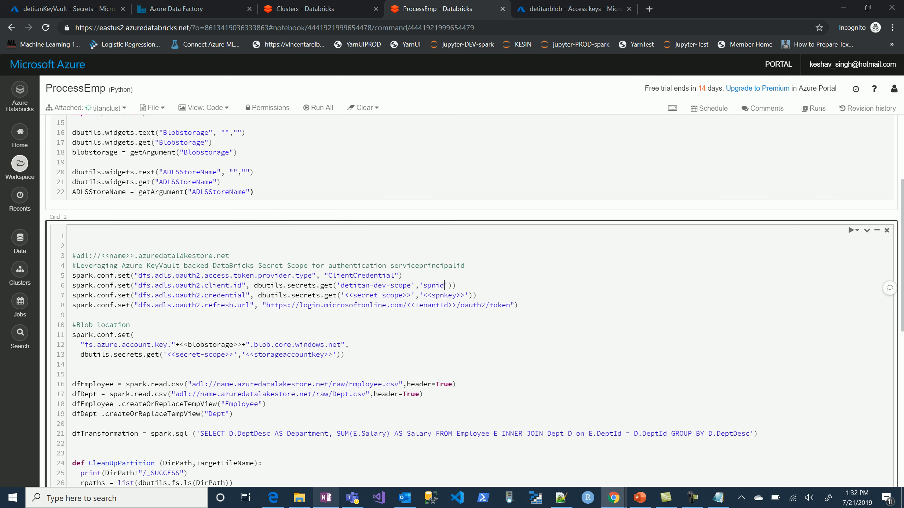
In the oauth2.credential line, strip the angle brackets around spnkey and replace the secret-scope placeholder with detitan-dev-scope.
key(Down)
key(Left)
key(Left)
key(Left)
key(BackSpace)
key(BackSpace)
key(Right)
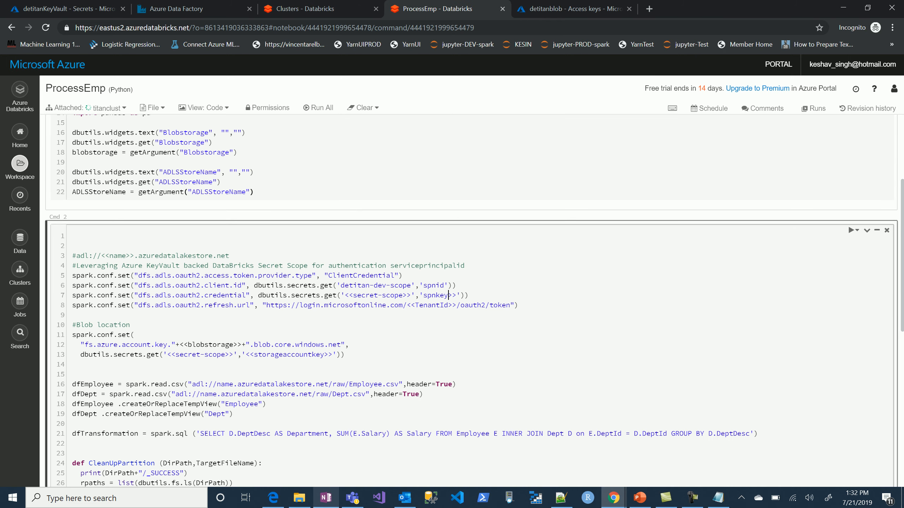
key(Delete)
key(Delete)
drag(411, 296, 345, 295)
key(ctrl+v)
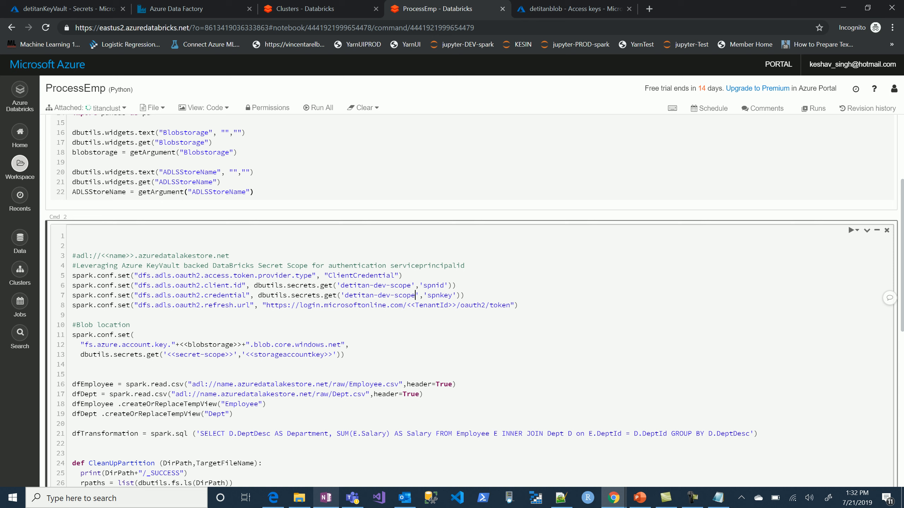
Copy the tenant ID from the OneNote notes and paste it over the TenantId placeholder in the notebook's refresh.url line.
drag(407, 305, 456, 305)
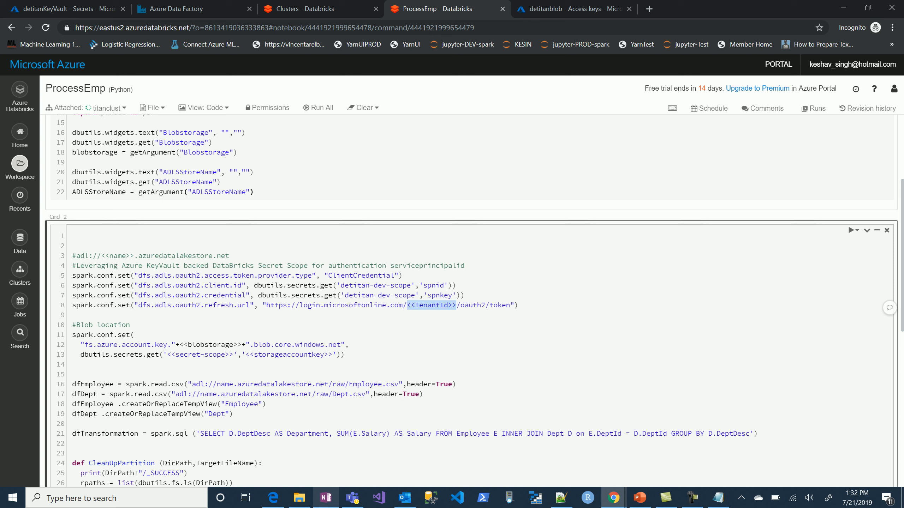
key(alt+Tab)
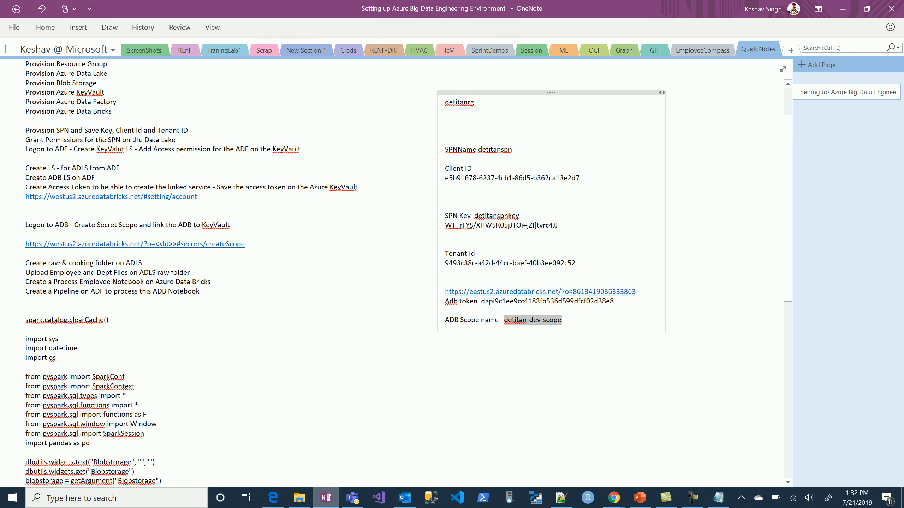
drag(575, 263, 445, 263)
key(ctrl+c)
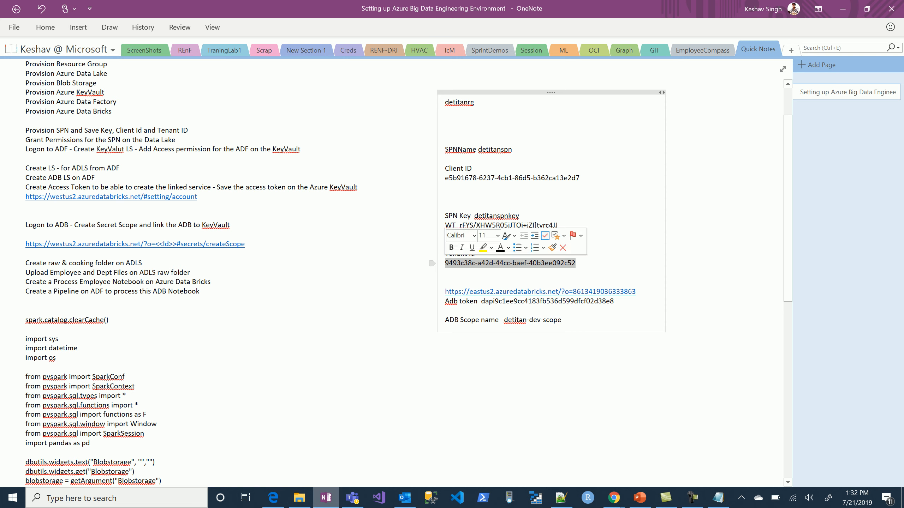
key(alt+Tab)
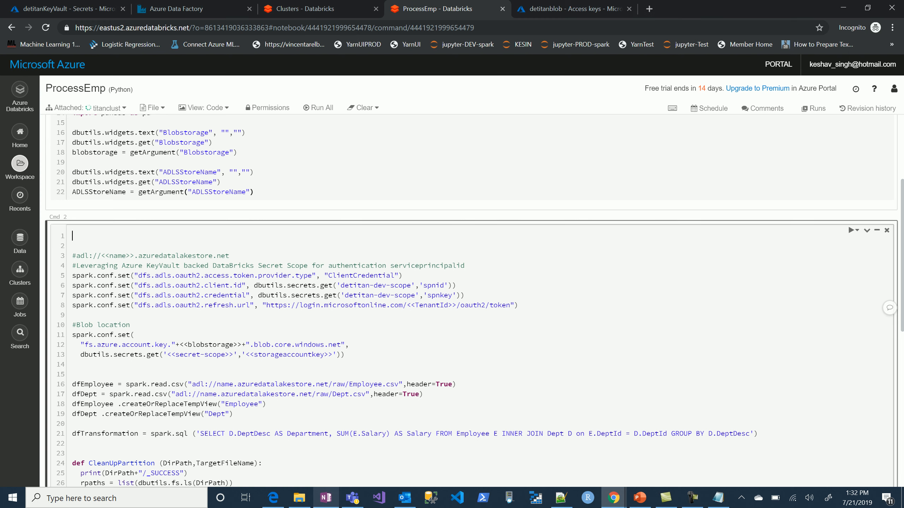
drag(456, 305, 406, 305)
key(ctrl+v)
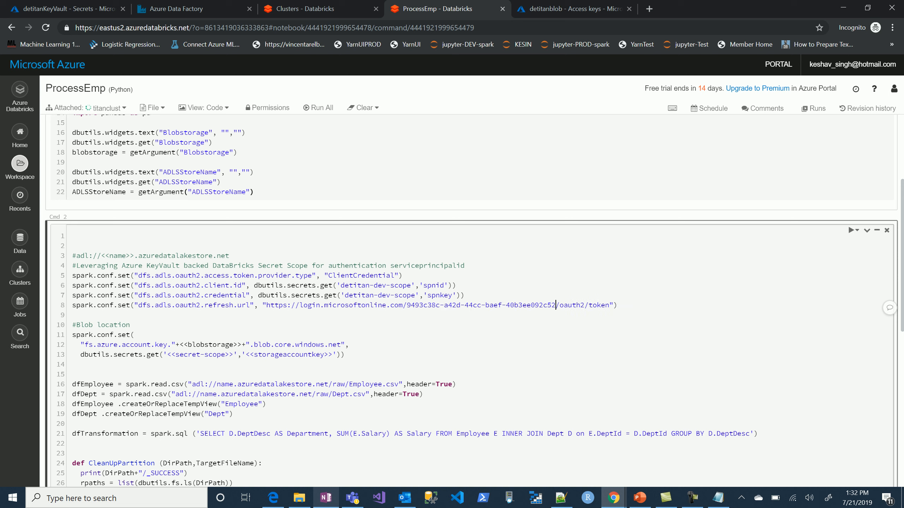
Create a private blob container named dev in the detitanblob storage account and go back to the detitanKeyVault secrets.
click(573, 9)
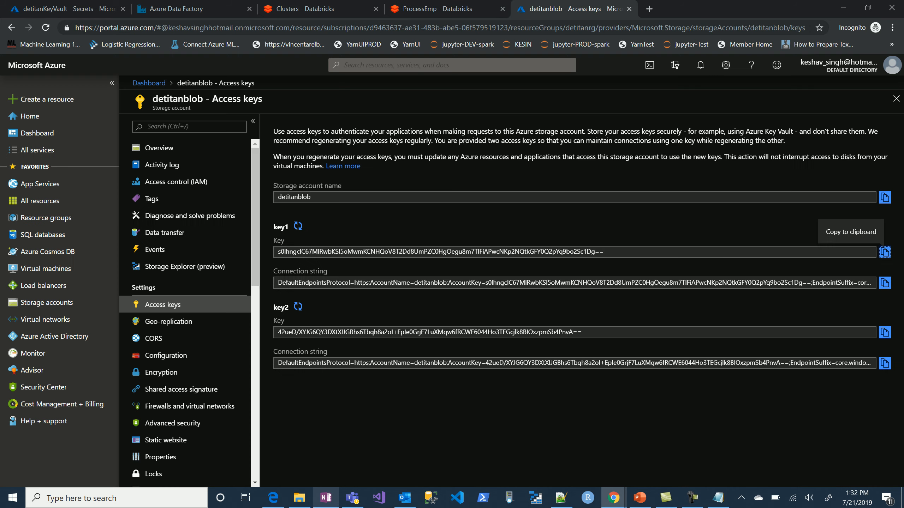
click(159, 148)
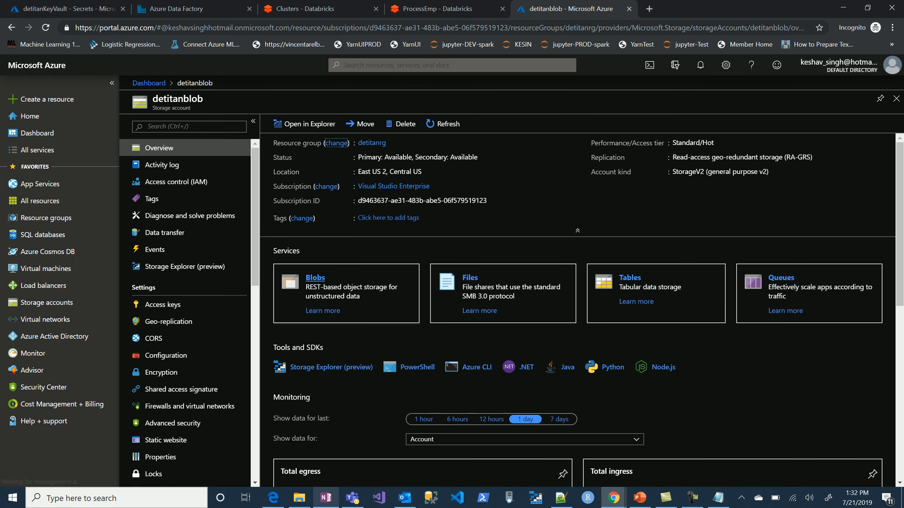
click(315, 277)
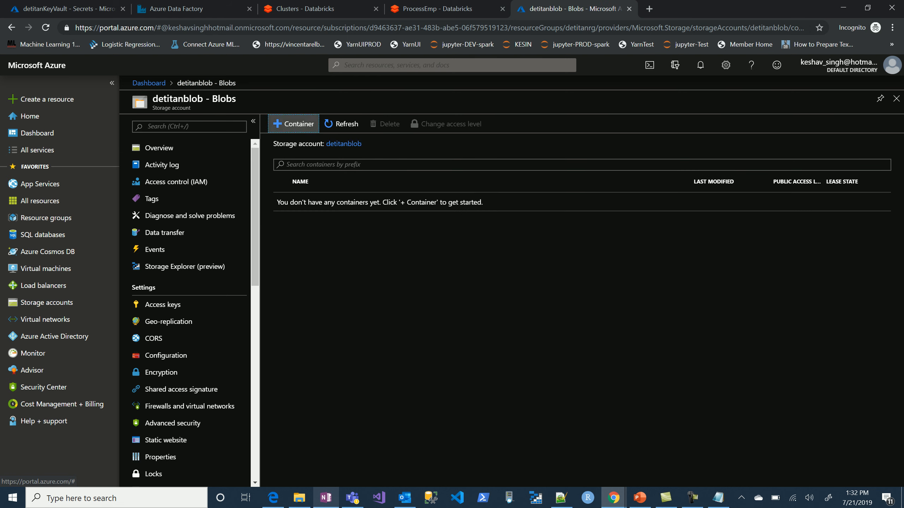
click(294, 123)
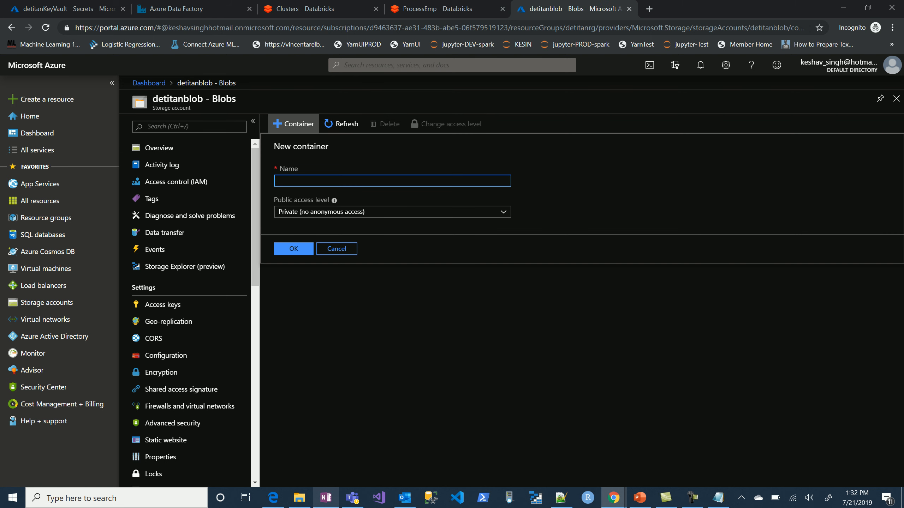
text(dev)
click(293, 248)
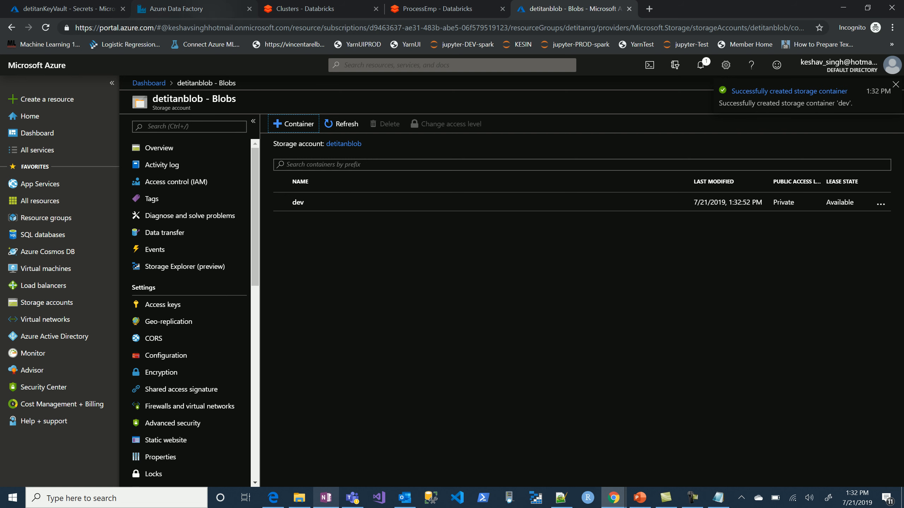
click(91, 8)
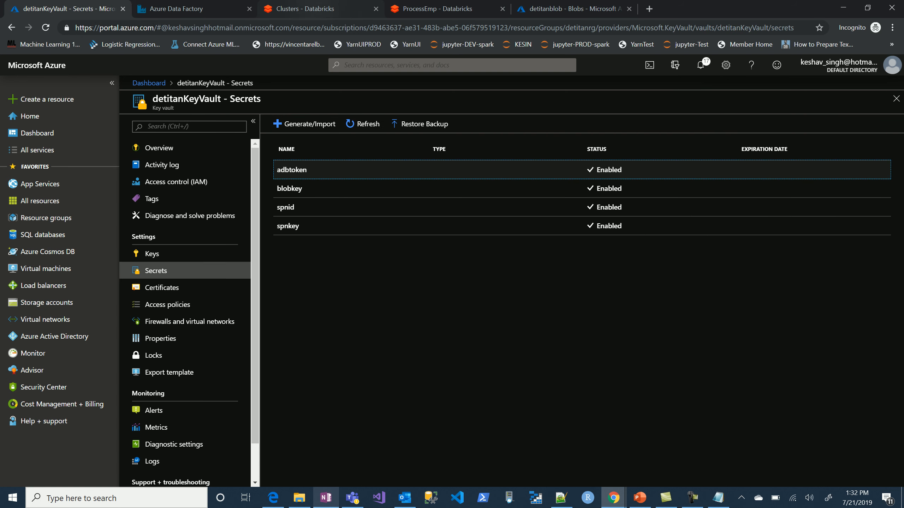
Return to the ProcessEmp notebook and replace the secret-scope placeholder in the Blob location block with detitan-dev-scope, copied from the oauth2.credential line.
click(305, 8)
click(438, 8)
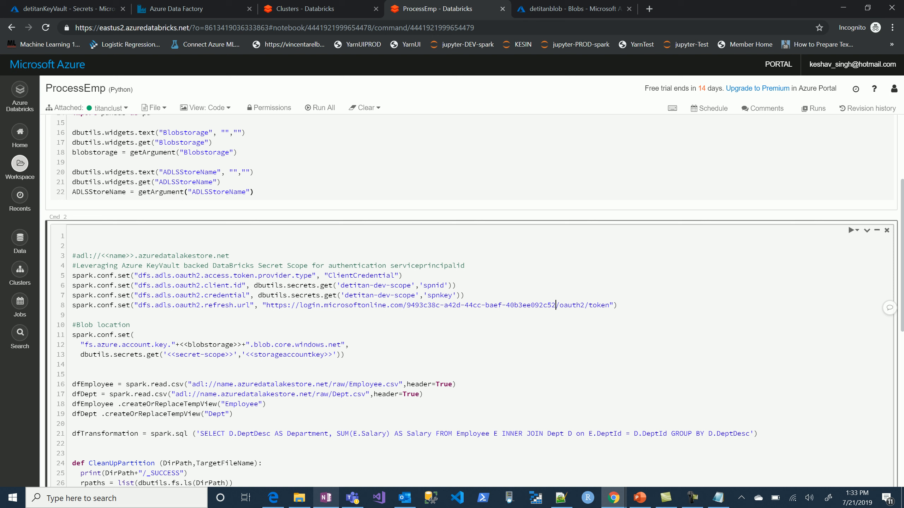
drag(414, 295, 344, 295)
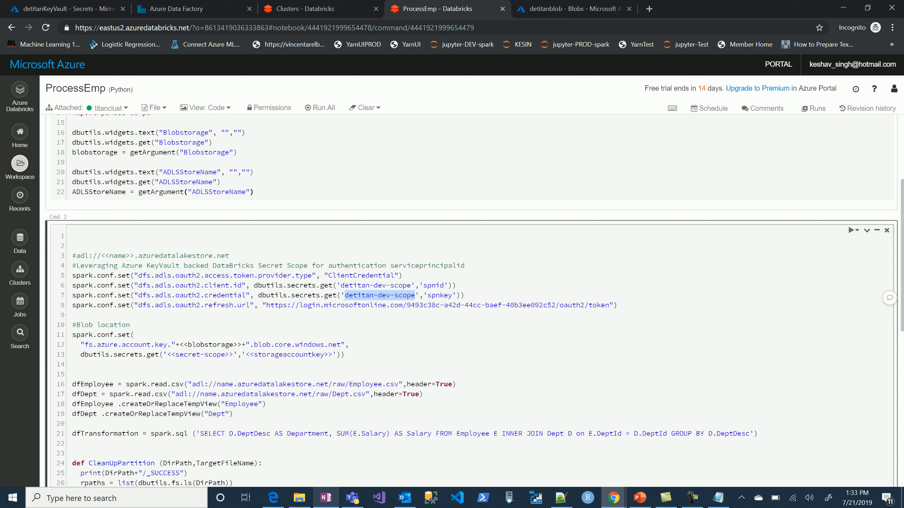
drag(233, 355, 167, 354)
key(ctrl+v)
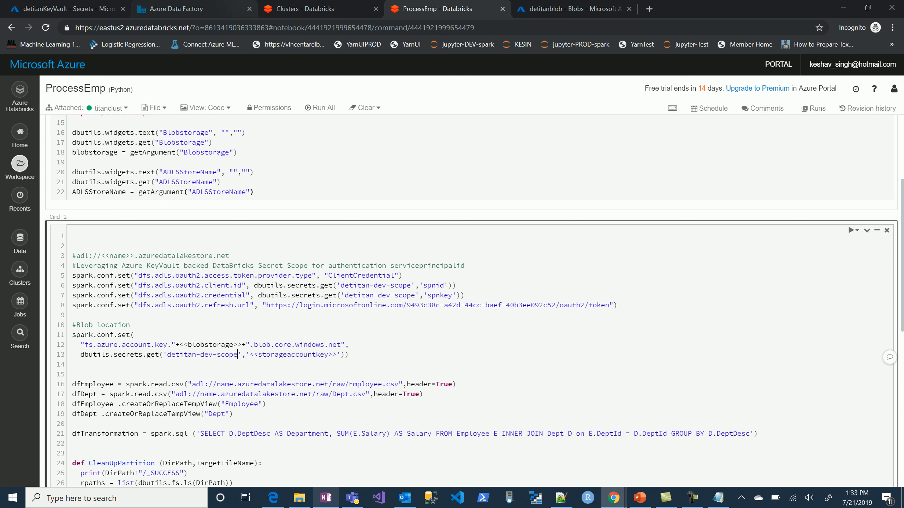
Check the secret names in detitanKeyVault and replace the storageaccountkey placeholder in the Blob location block with blobkey.
click(68, 9)
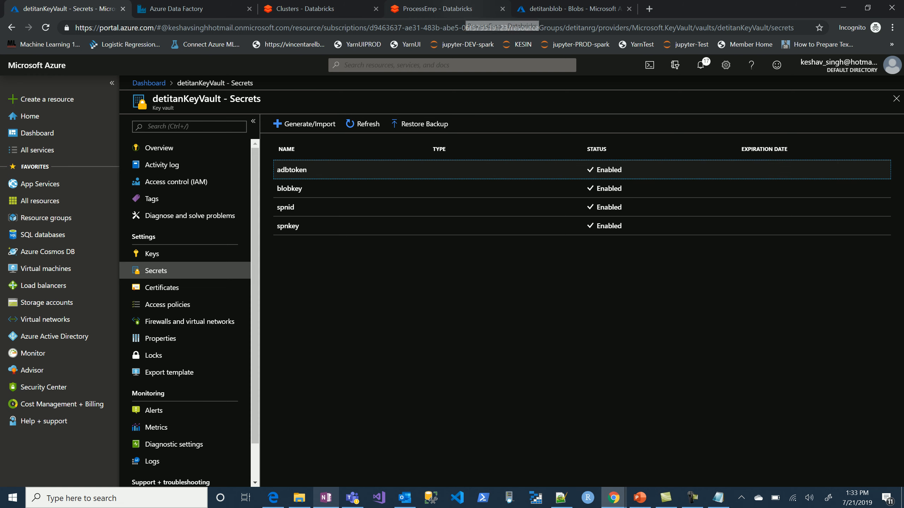
click(463, 10)
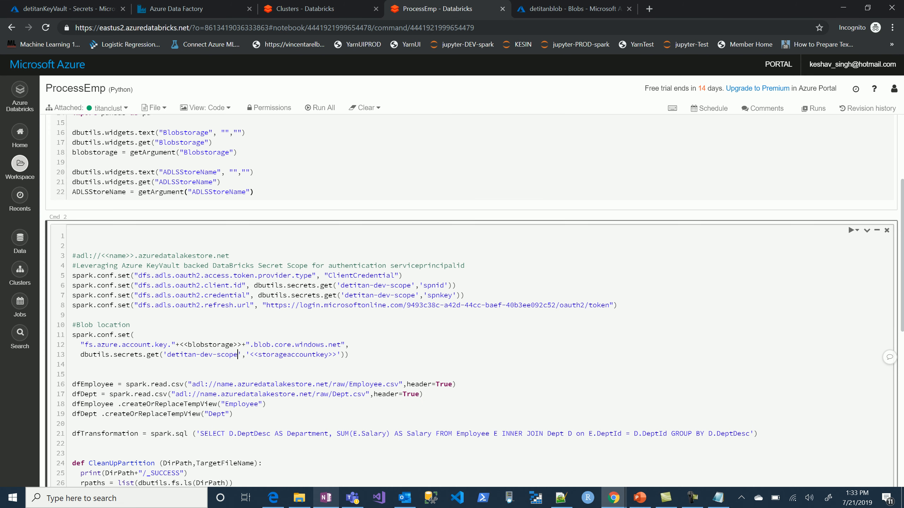
drag(250, 354, 336, 354)
text(blobkey)
Replace the <<blobstorage>> placeholder in the fs.azure.account.key line with the blobstorage variable copied from the first cell.
click(242, 344)
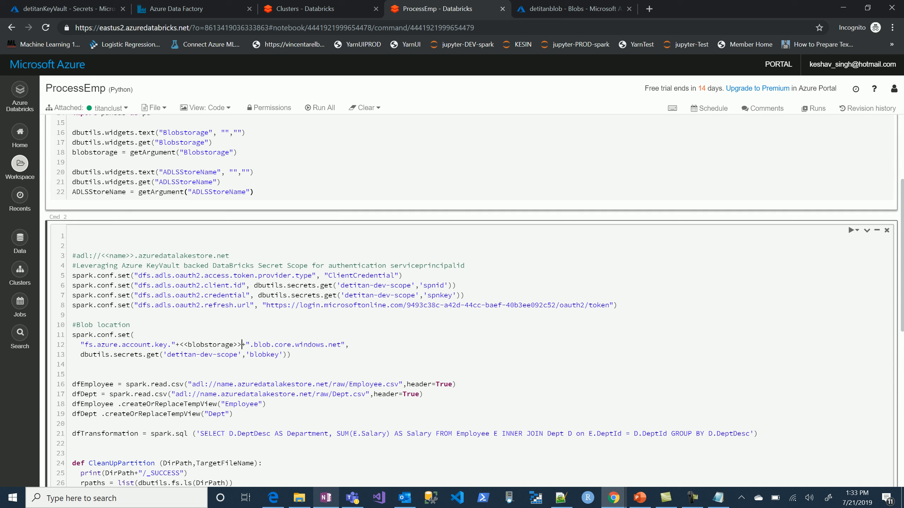
double_click(95, 152)
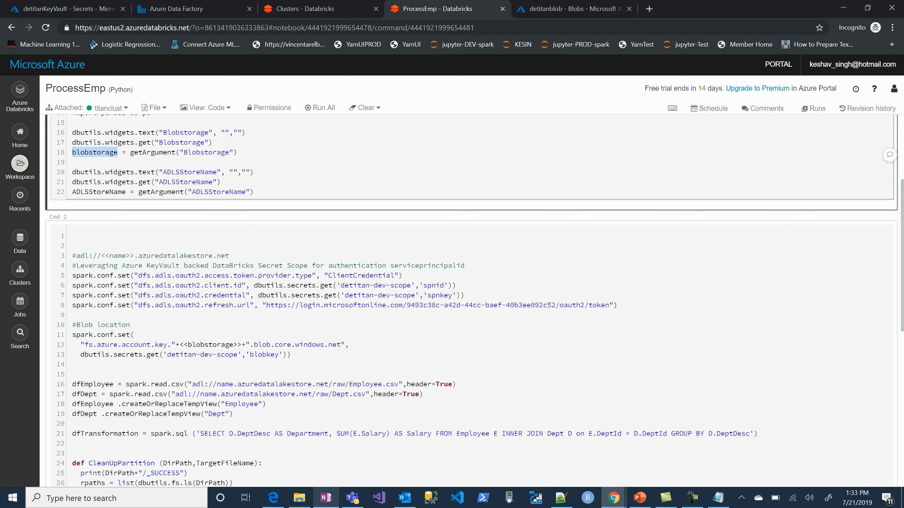
drag(242, 344, 175, 344)
key(shift+Right)
key(ctrl+v)
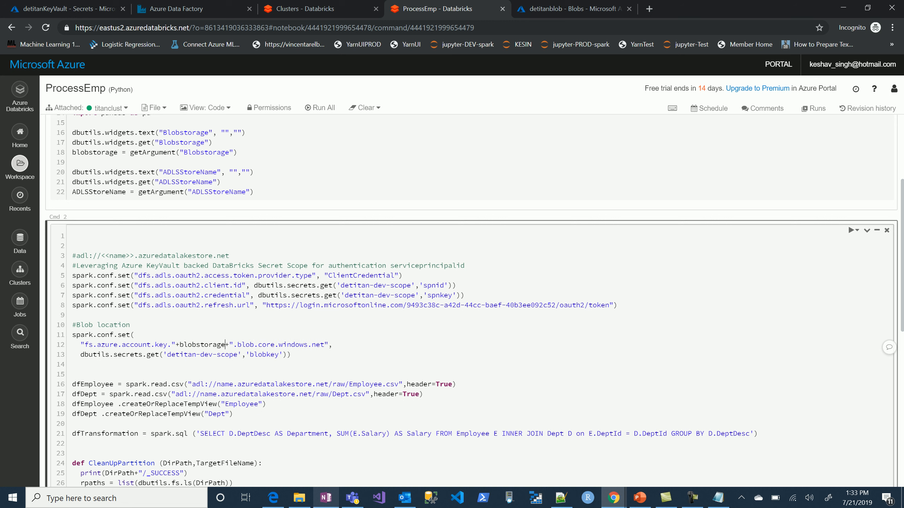
In the dfEmployee read path, replace name with the concatenated ADLSStoreName variable copied from the first cell.
double_click(225, 383)
key(BackSpace)
text(")
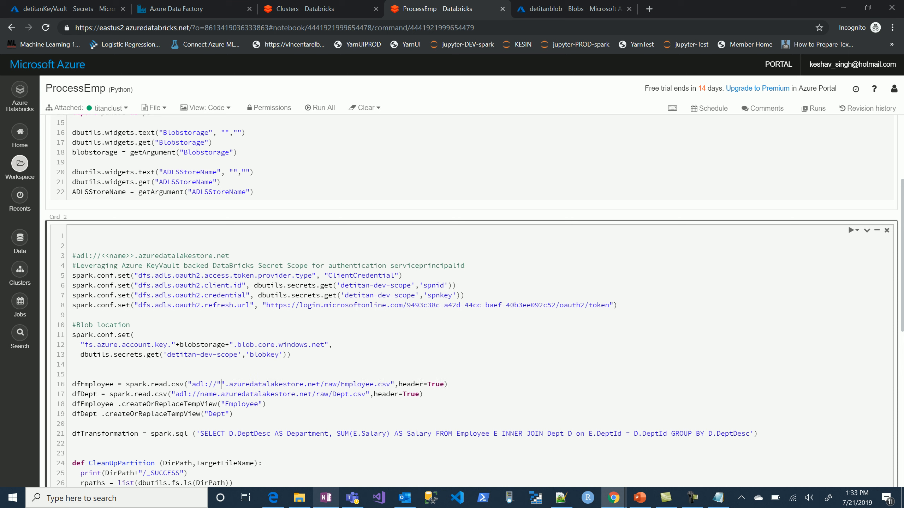
text(++)
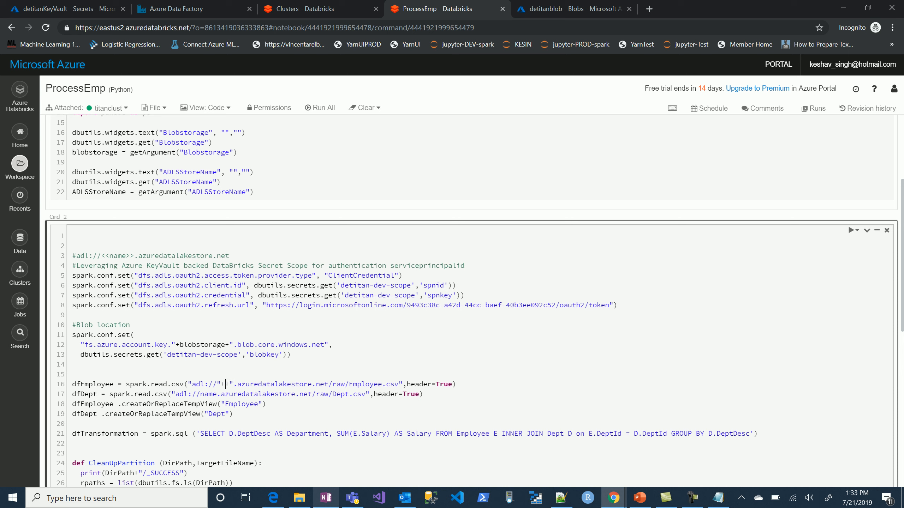
double_click(118, 193)
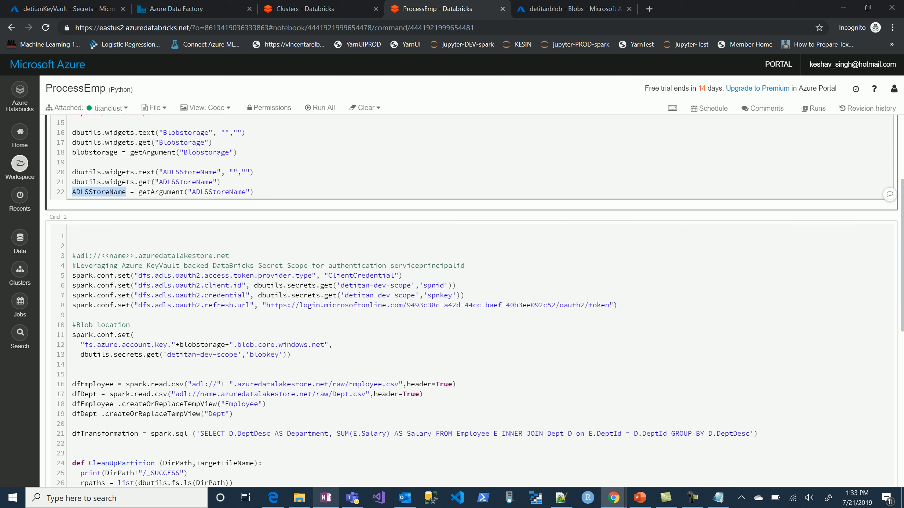
click(224, 385)
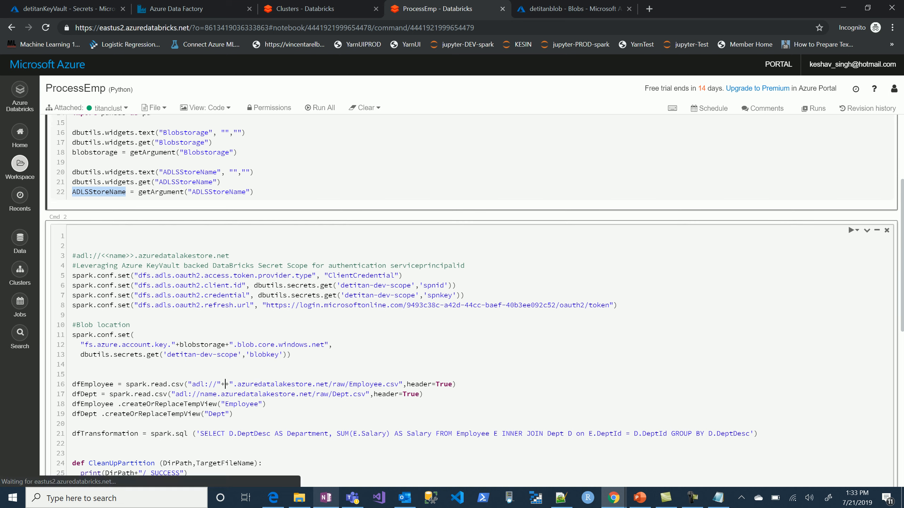
key(ctrl+v)
Replace name in the dfDept read path for Dept.csv with the concatenated ADLSStoreName variable.
double_click(209, 394)
text(")
text(++)
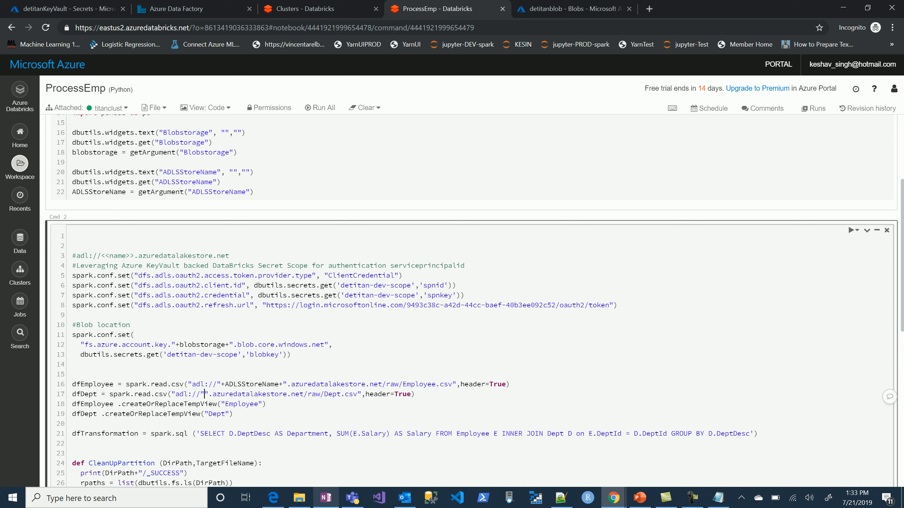
key(ctrl+v)
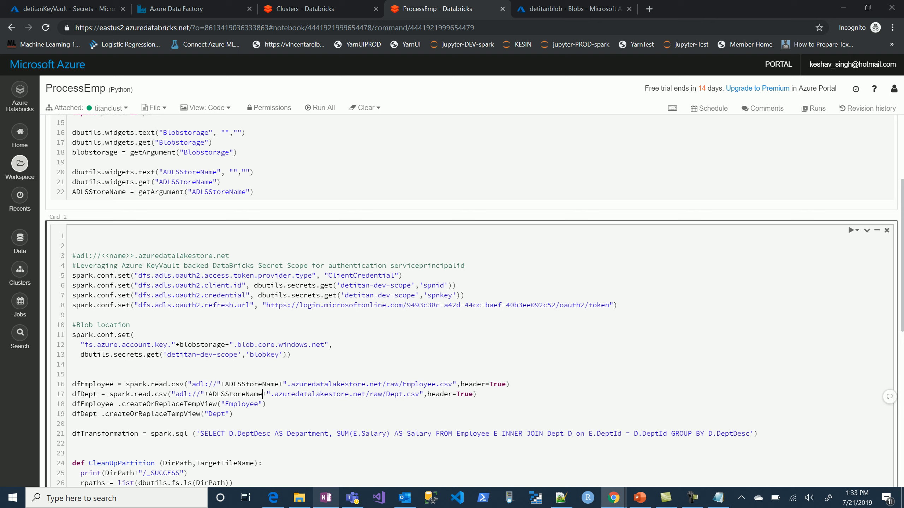
Check the container name in detitanblob and replace the container placeholders in the write.csv and CleanUpPartition lines with dev.
scroll(469, 302, down, 5)
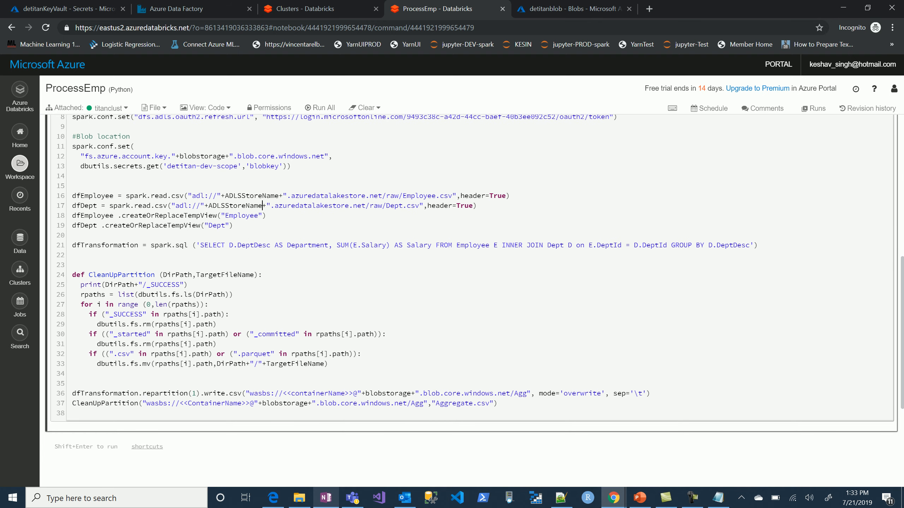
drag(353, 393, 283, 393)
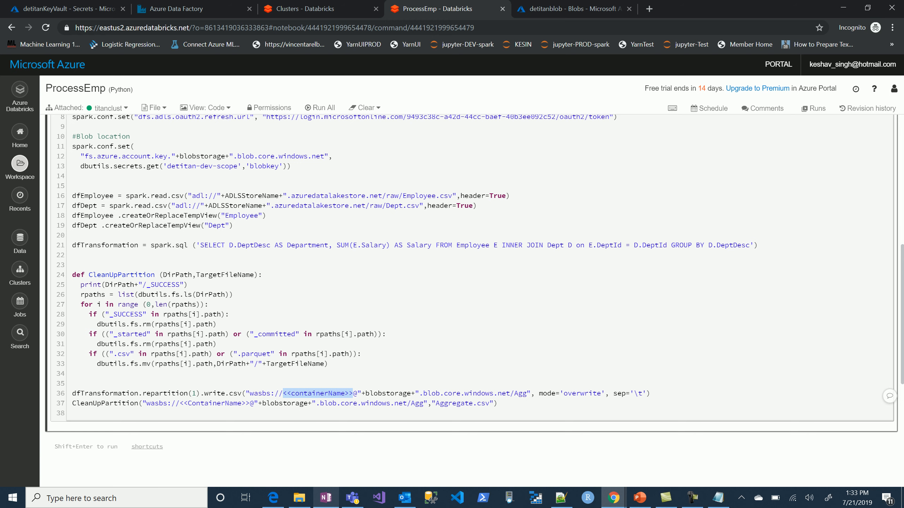
click(570, 9)
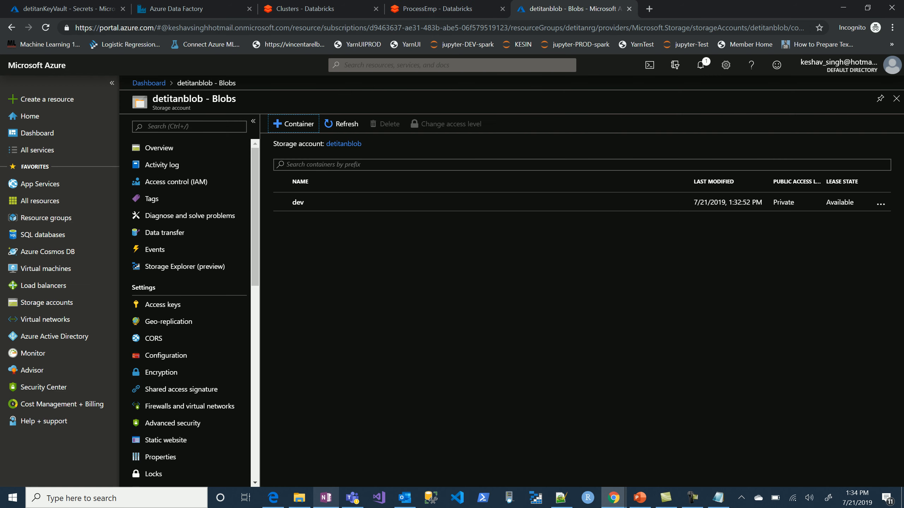
click(438, 8)
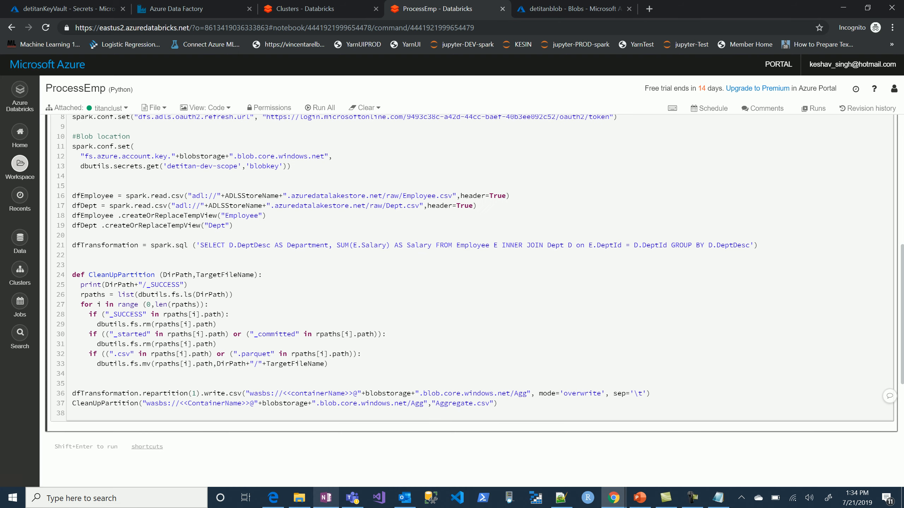
drag(353, 393, 282, 393)
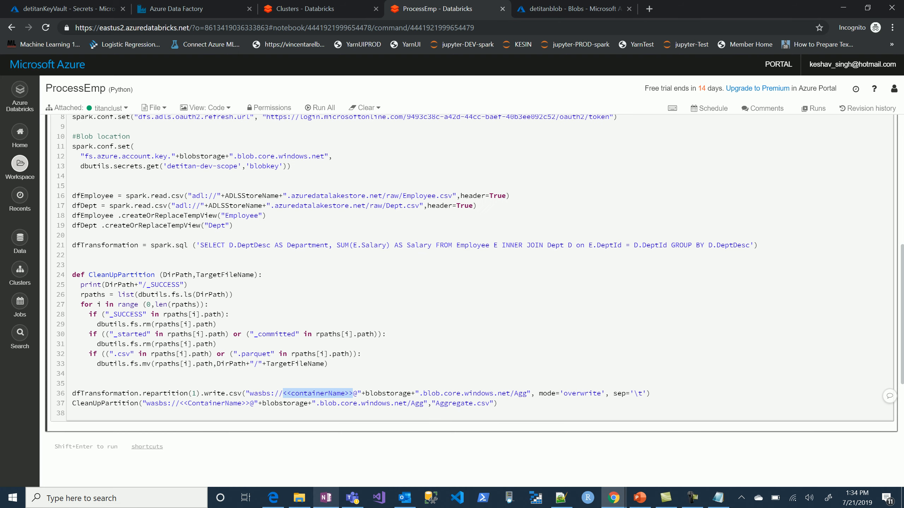
text(dev)
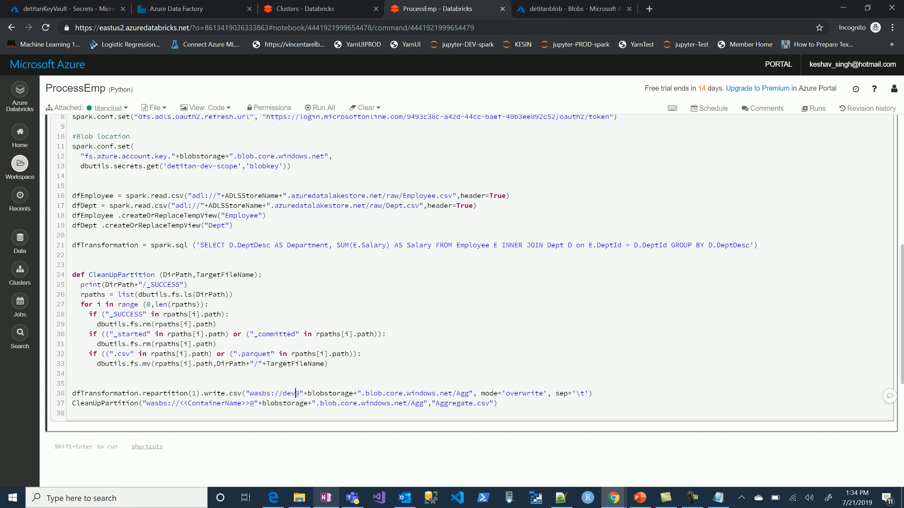
drag(252, 404, 180, 403)
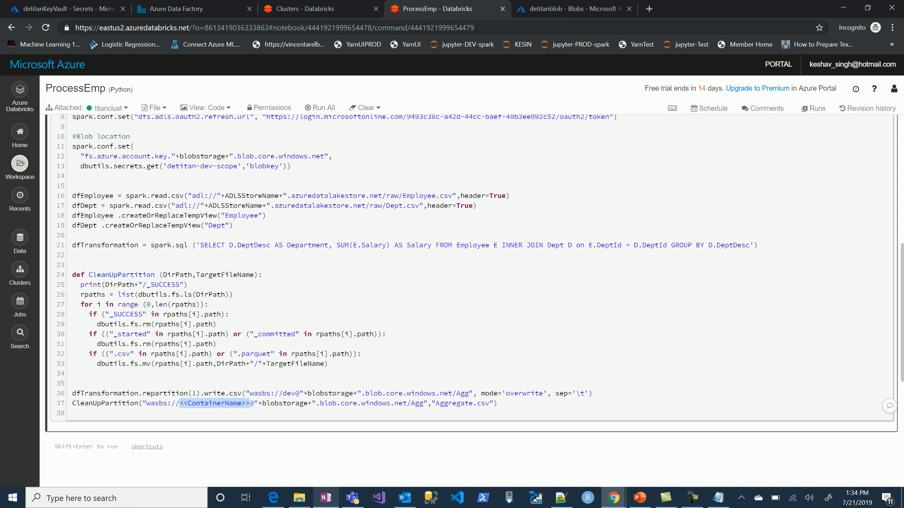
text(dev)
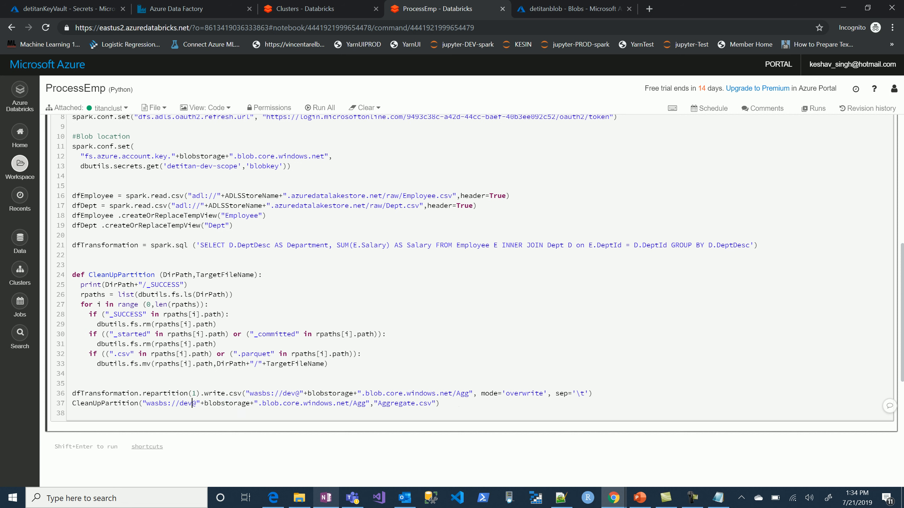
Run the notebook's first cell to create the Blobstorage and ADLSStoreName widgets, and return to that cell.
scroll(463, 285, up, 10)
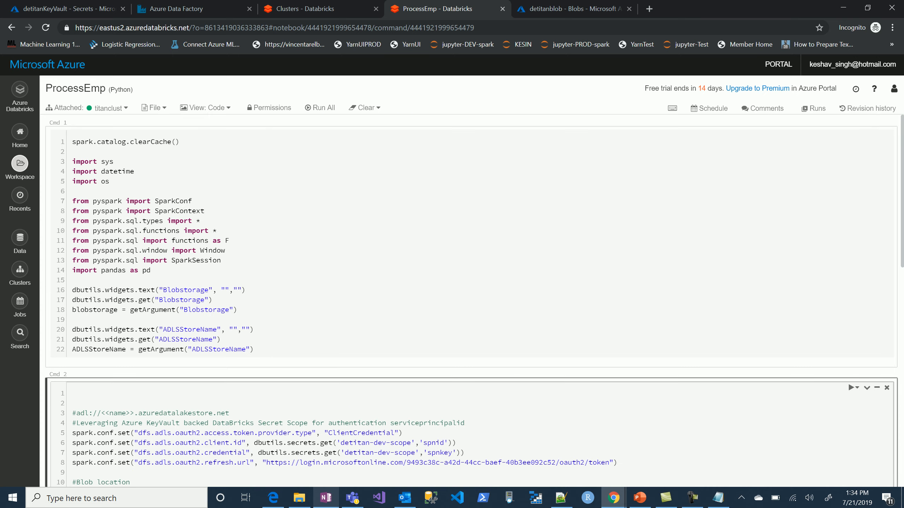
click(202, 221)
key(shift+Return)
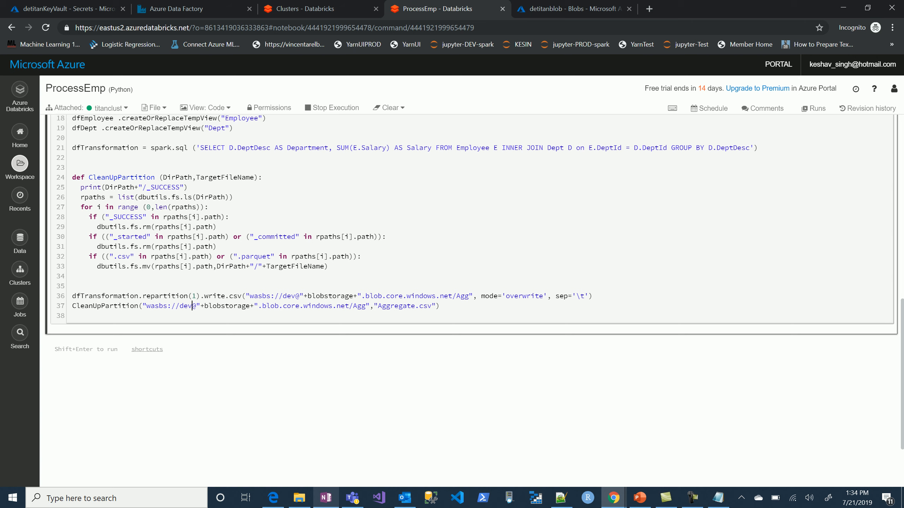
scroll(462, 299, up, 9)
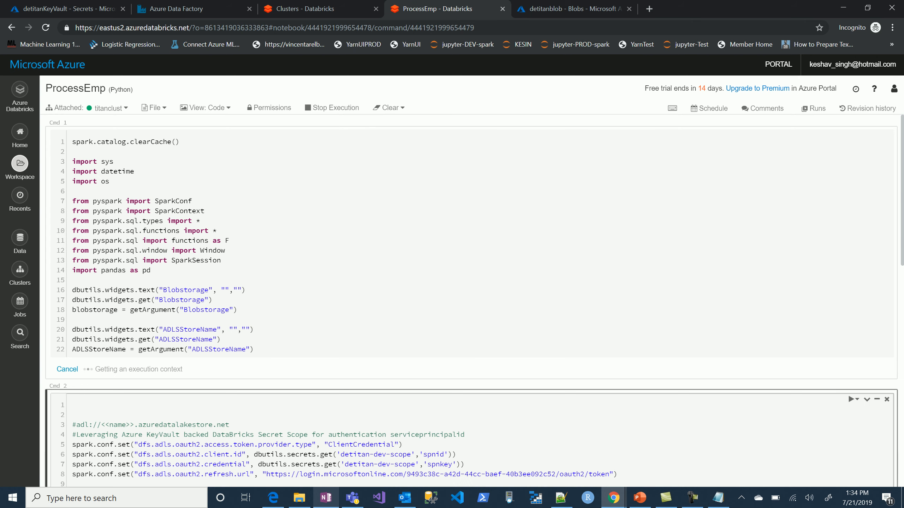
click(201, 220)
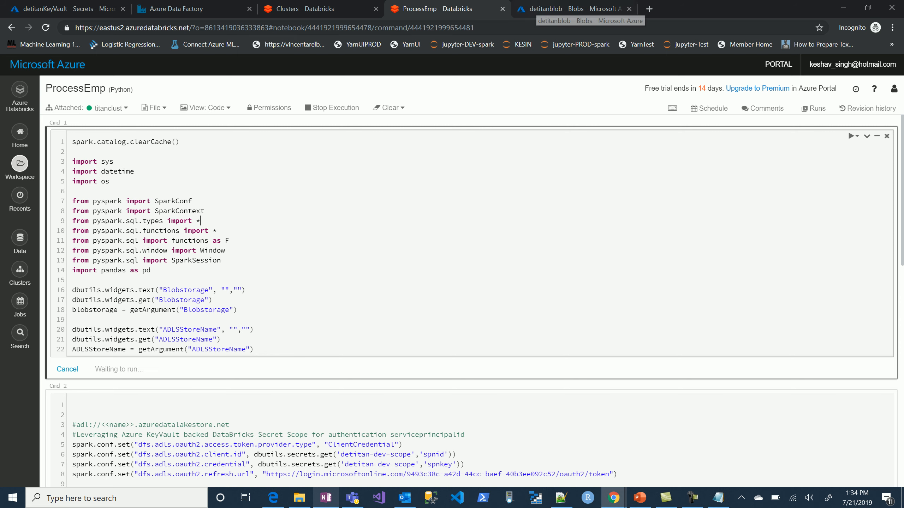
Look up the resource names on the DataEngineering dashboard and set the notebook's ADLSStoreName widget to detitantadls.
click(89, 8)
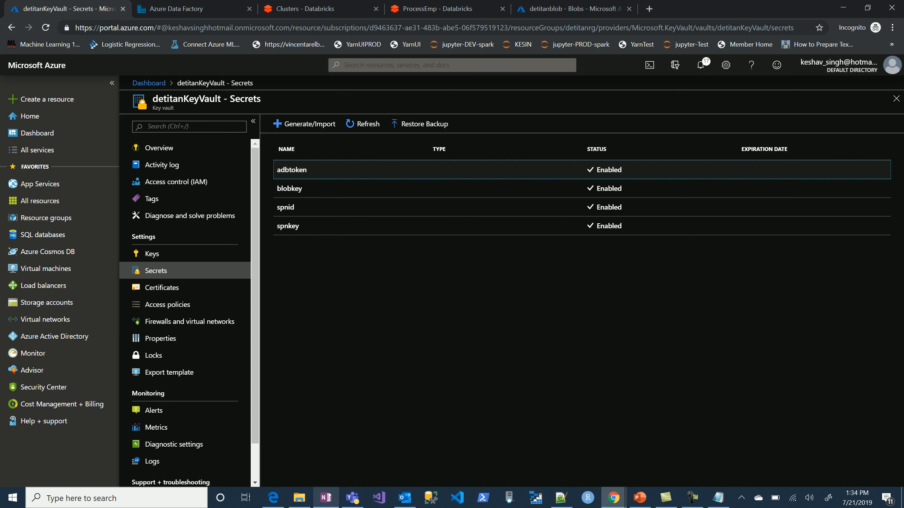
click(148, 82)
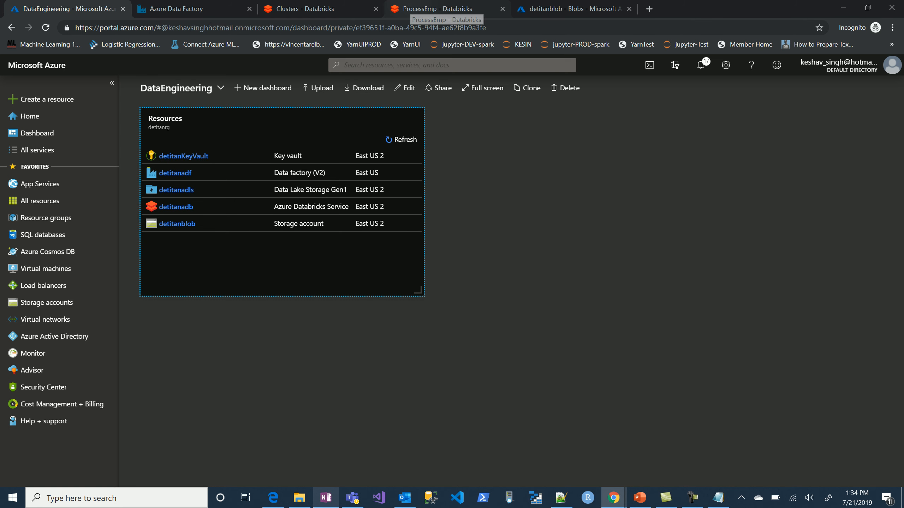
click(427, 8)
click(159, 128)
text(de)
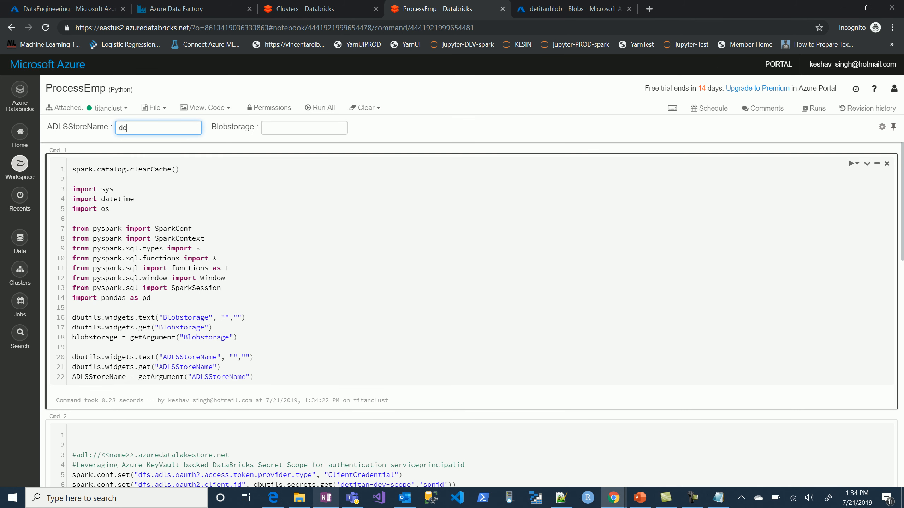
text(titantadls)
Set the notebook's Blobstorage widget to detitanblob.
key(Tab)
text(detitant)
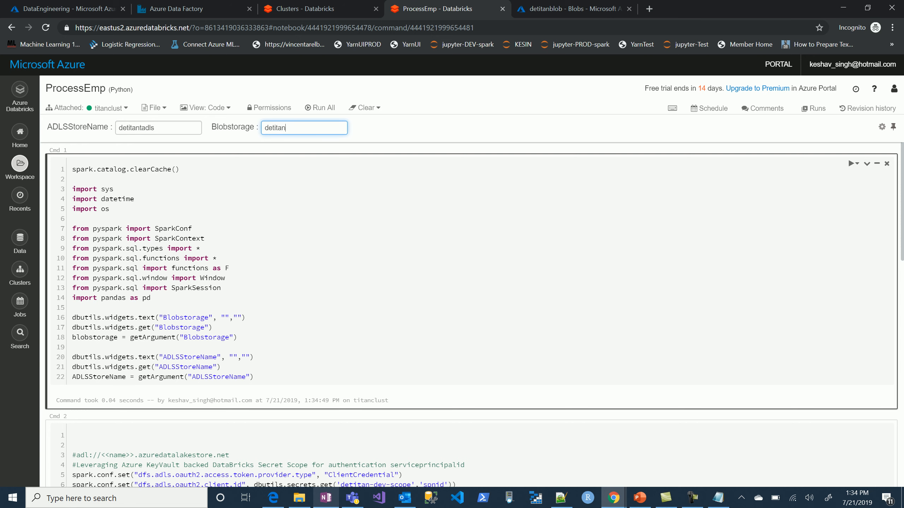
key(BackSpace)
text(blob)
key(Return)
Rerun the notebook's first cell with the filled-in widget values.
click(470, 199)
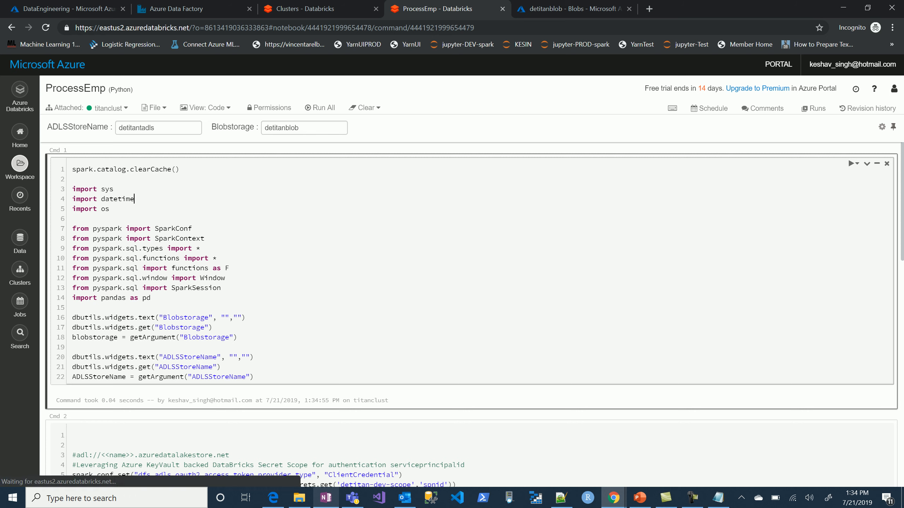
key(shift+Return)
scroll(471, 313, up, 15)
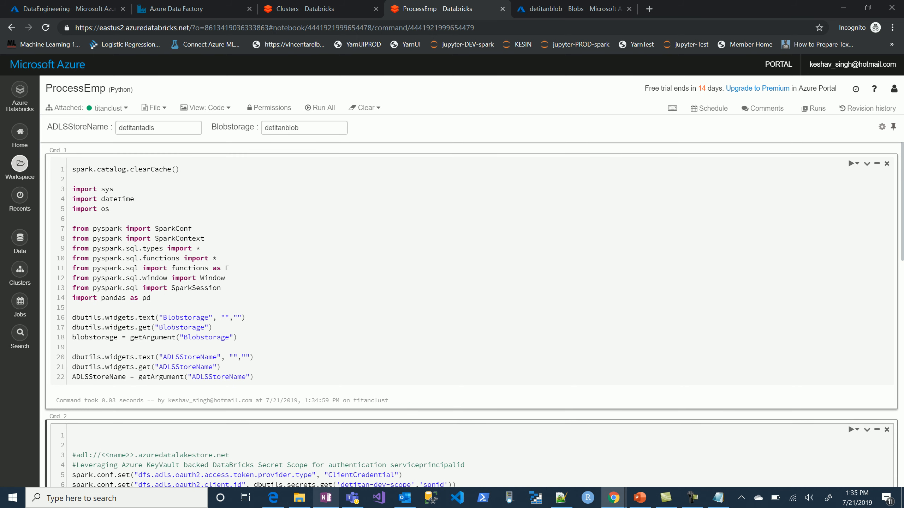
scroll(473, 313, down, 8)
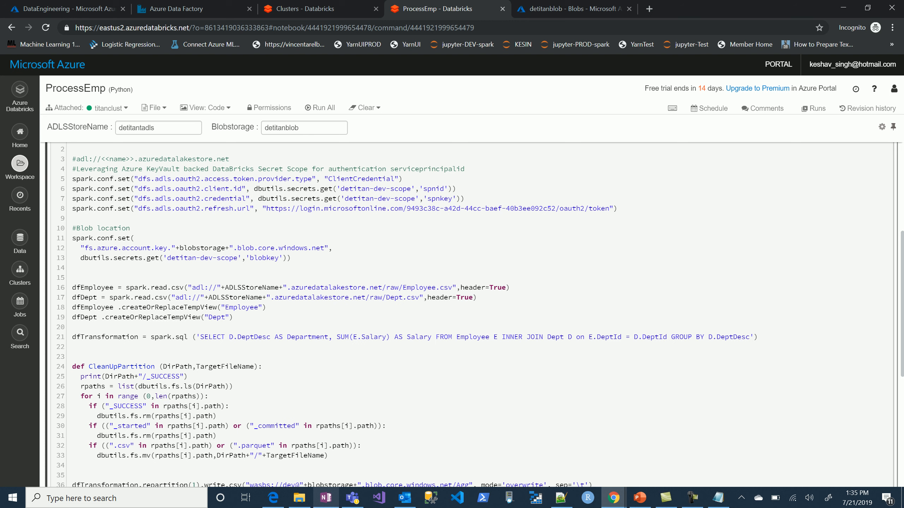
drag(477, 297, 72, 288)
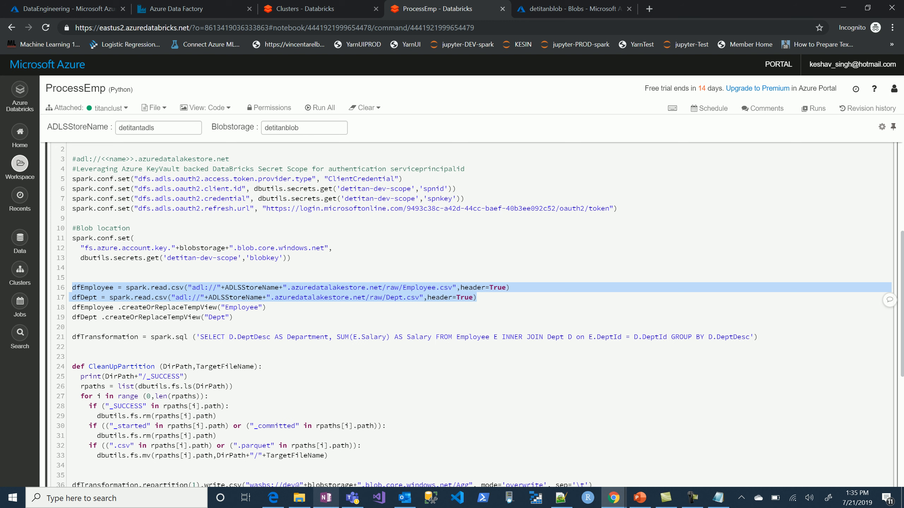
click(73, 347)
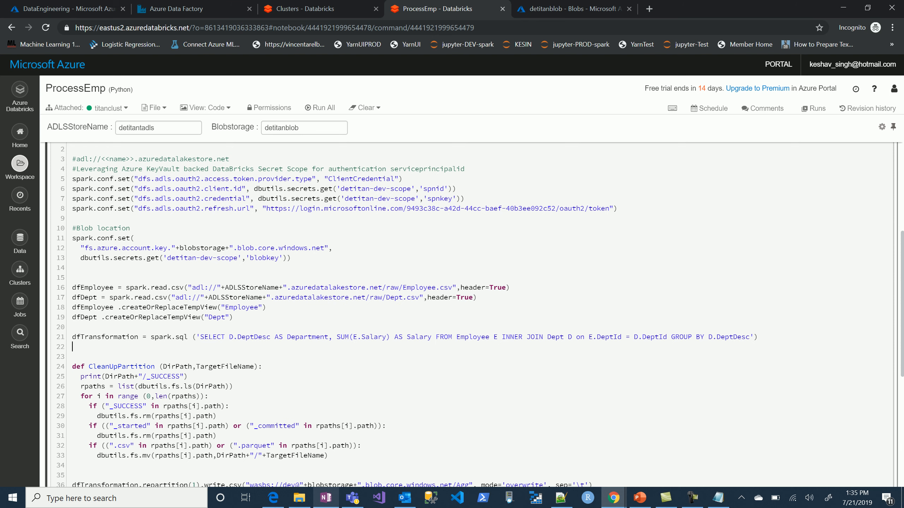
Run the ProcessEmp cell that configures data lake and blob access and writes the aggregated salaries.
scroll(463, 316, down, 3)
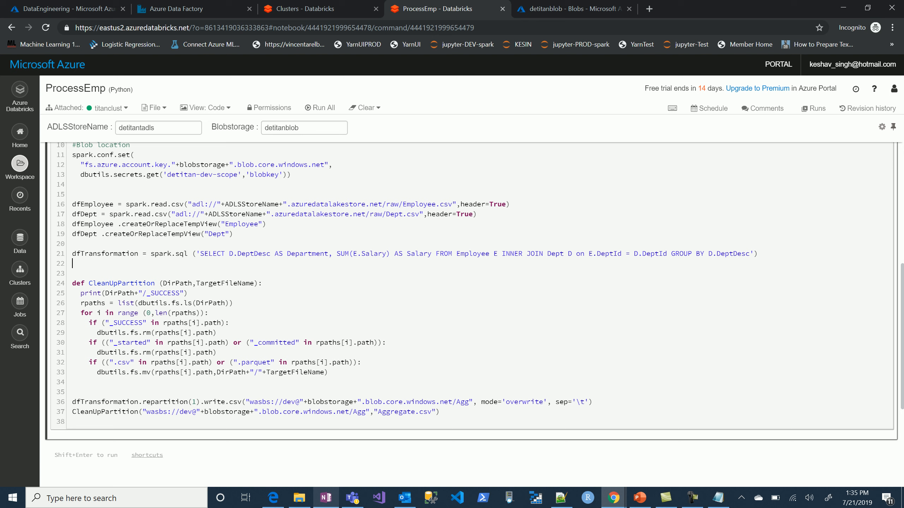
click(217, 353)
key(shift+Return)
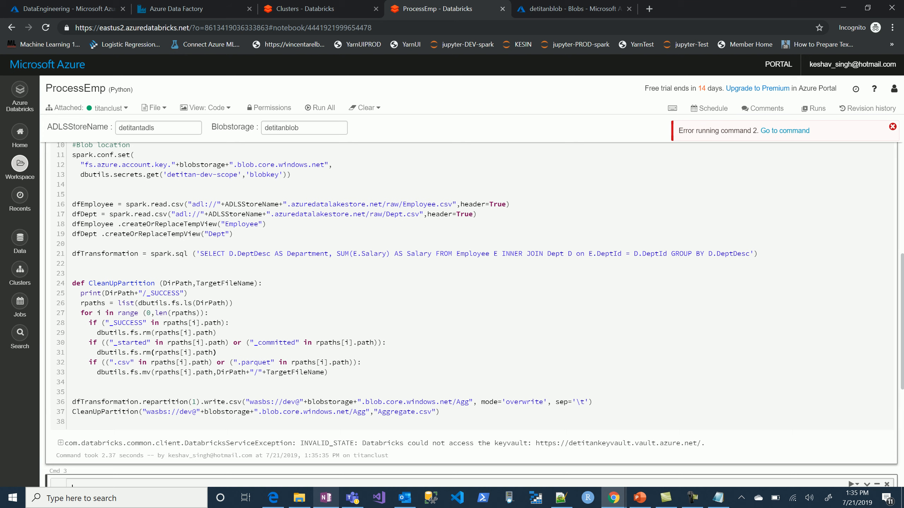
Expand the second cell's error output and examine the traceback for the failing line.
click(60, 442)
scroll(473, 314, down, 5)
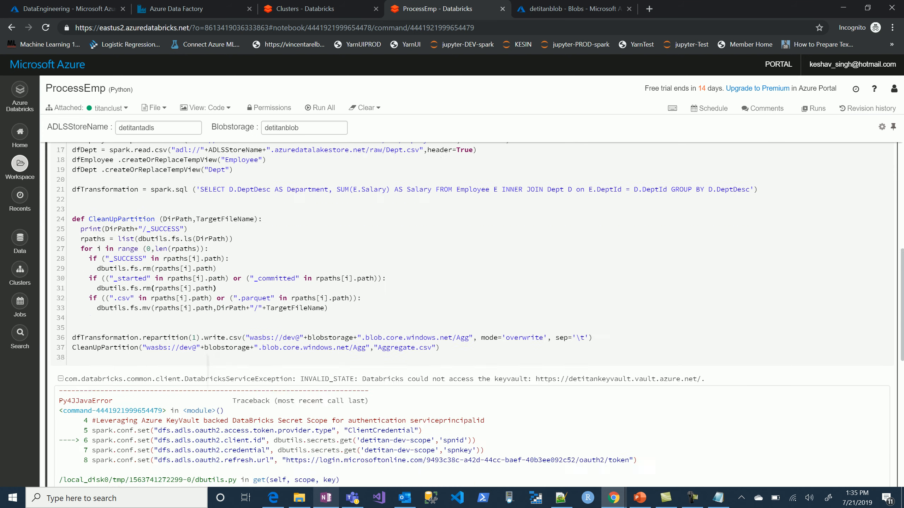
scroll(473, 314, down, 3)
scroll(473, 315, up, 6)
scroll(473, 315, up, 1)
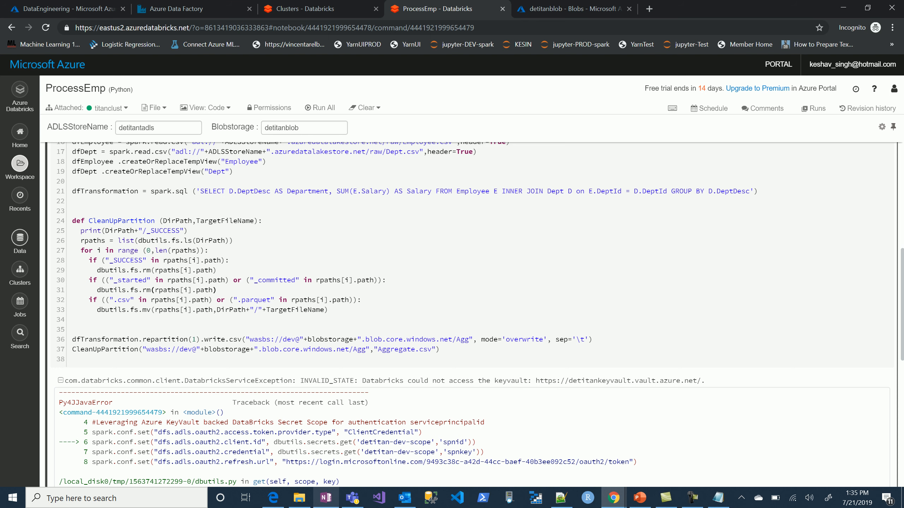
Switch to the Notepad notes and copy the eastus2 Databricks createScope URL.
click(341, 8)
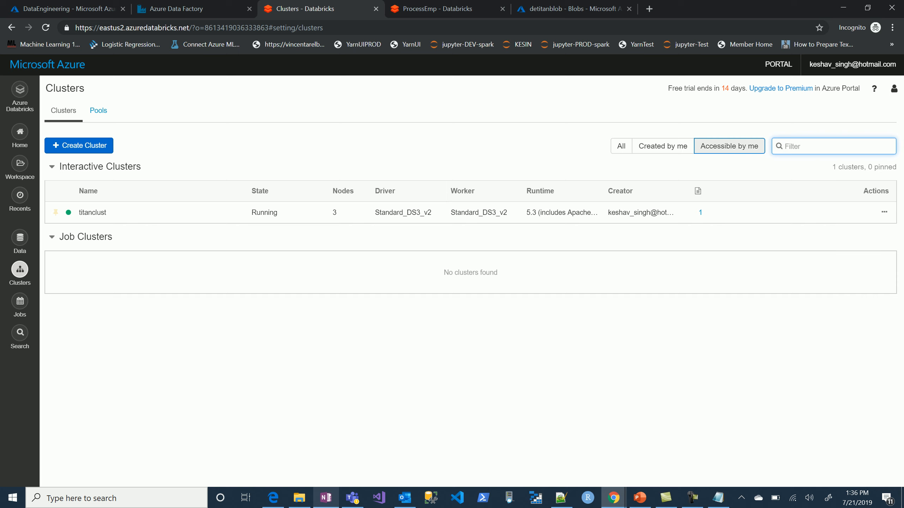
key(alt+Tab)
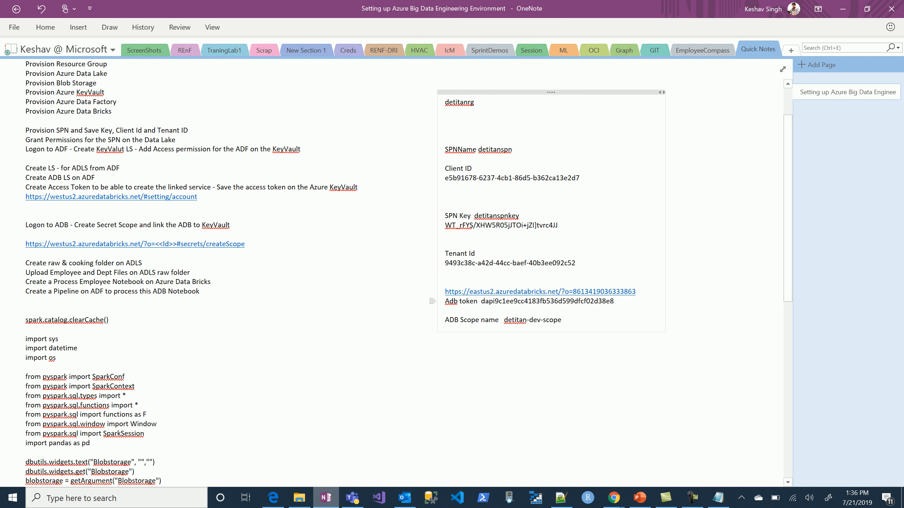
key(alt+Tab)
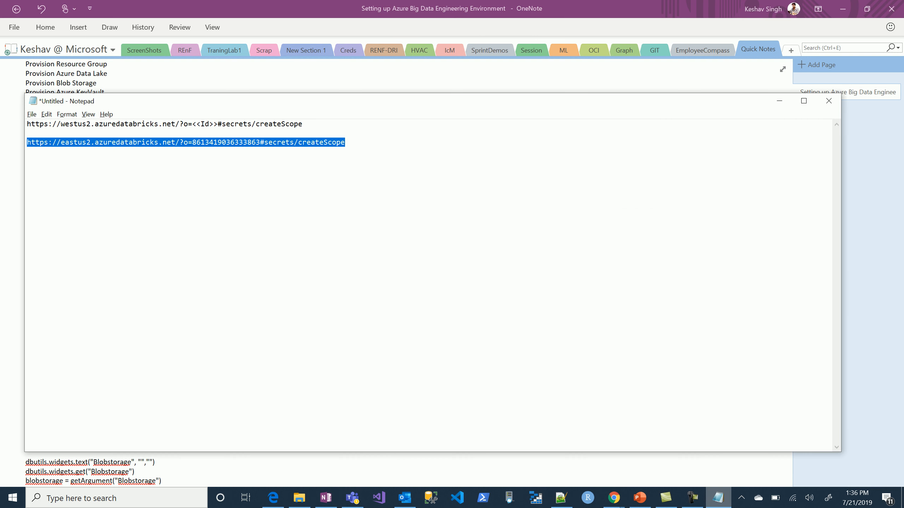
click(345, 142)
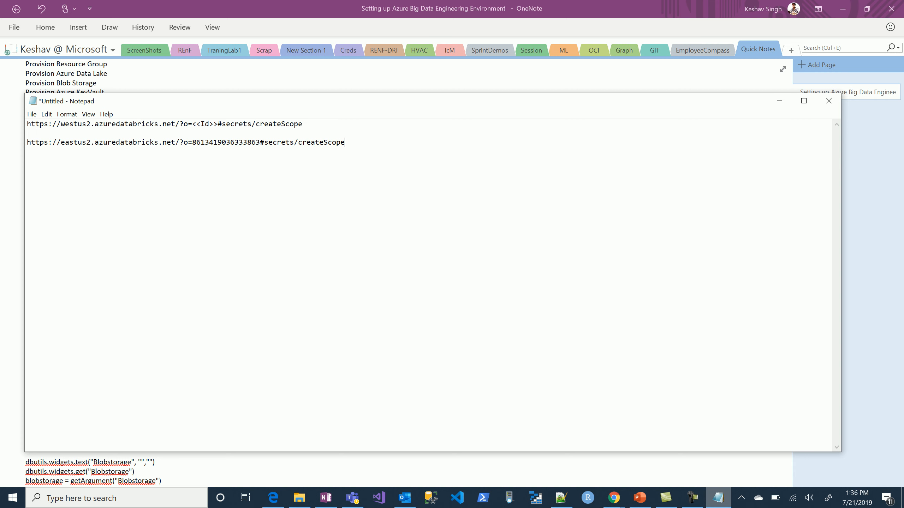
key(shift+Home)
key(ctrl+c)
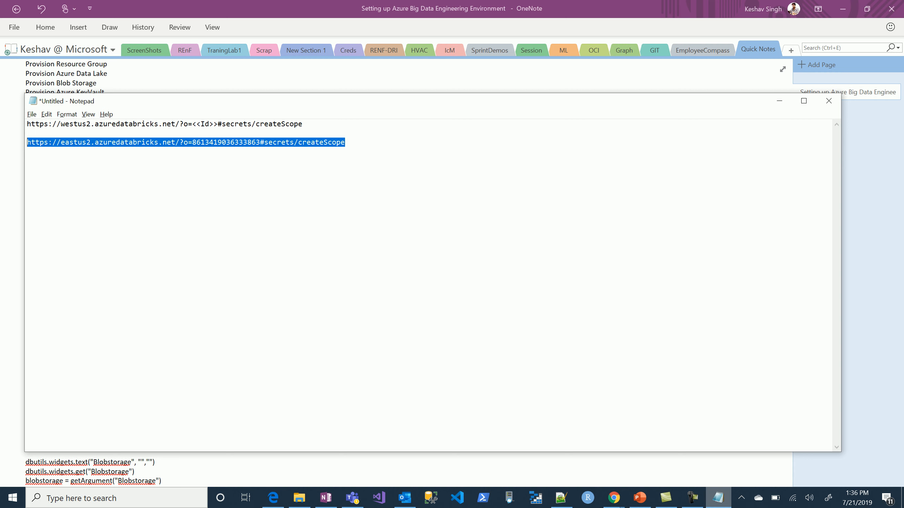
key(alt+Tab)
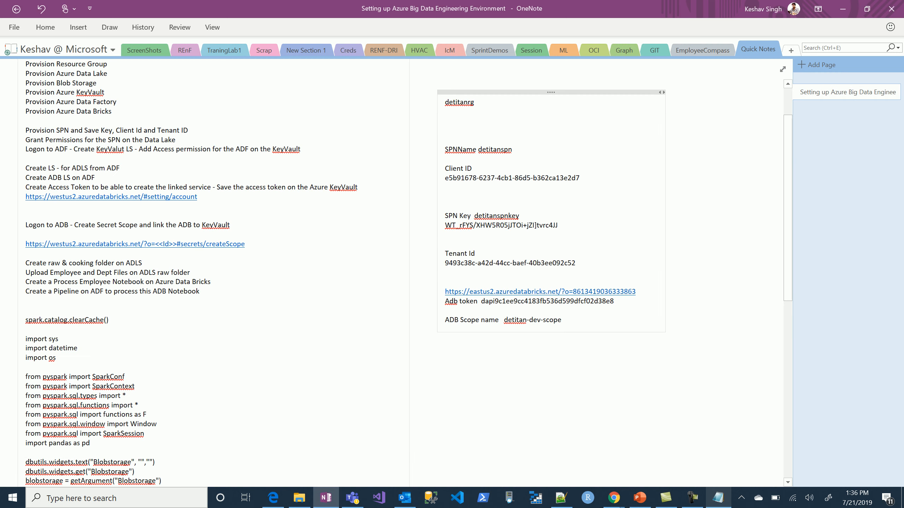
Switch back to Chrome and open the copied createScope URL in a new browser tab.
key(alt+Tab)
key(alt+Tab)
key(Tab)
key(Tab)
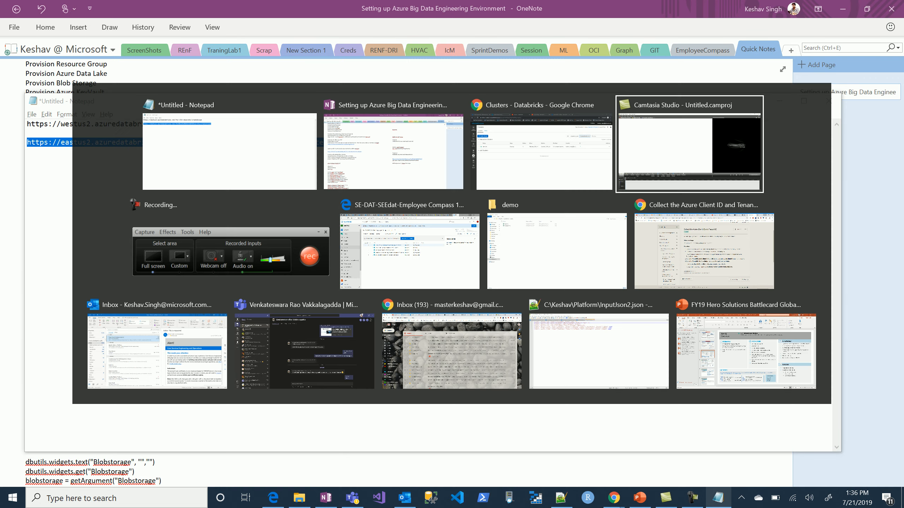
key(alt+shift+Tab)
key(ctrl+t)
key(ctrl+v)
key(Return)
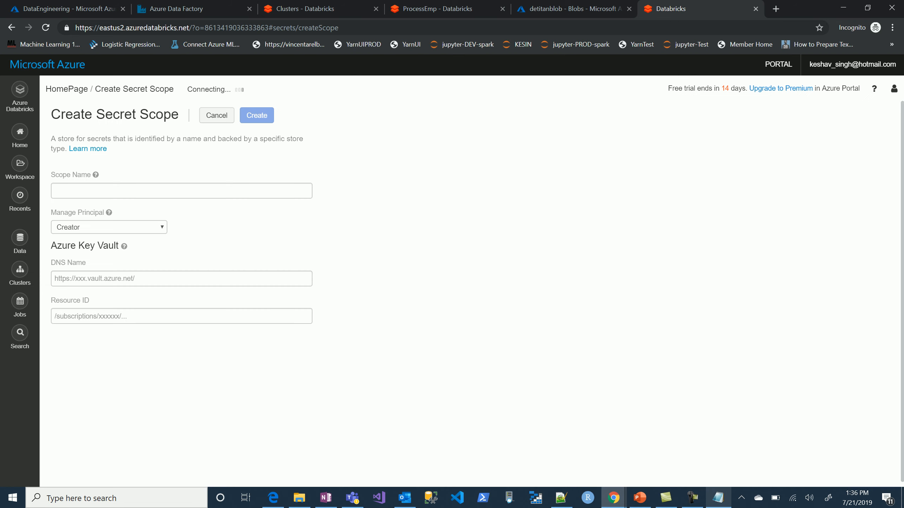
click(181, 191)
text(scope)
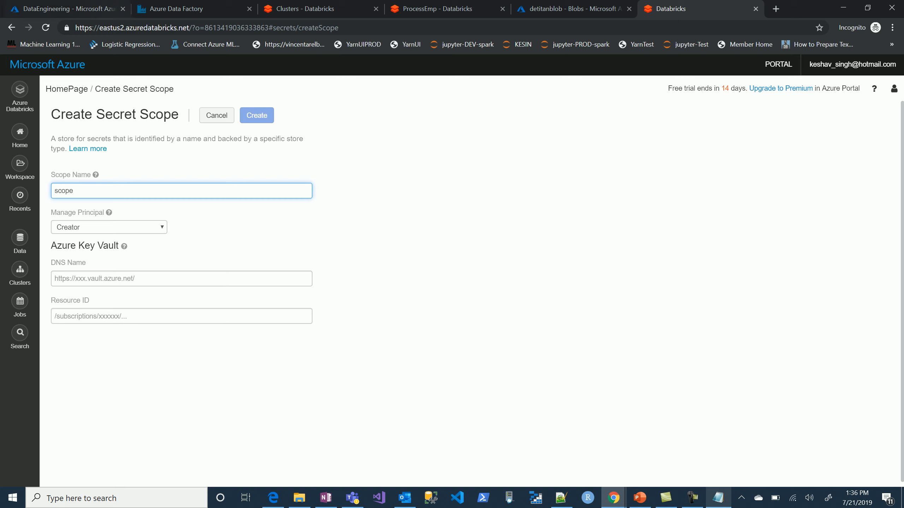
click(68, 8)
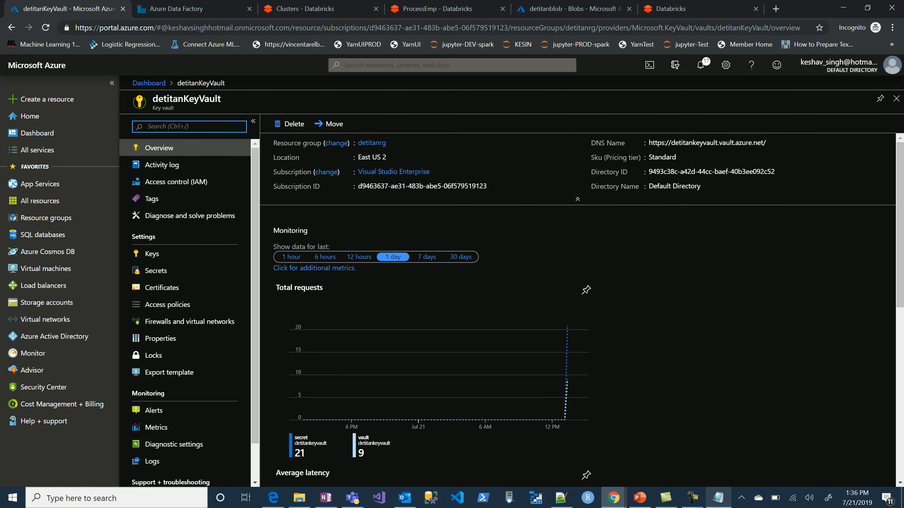
click(772, 142)
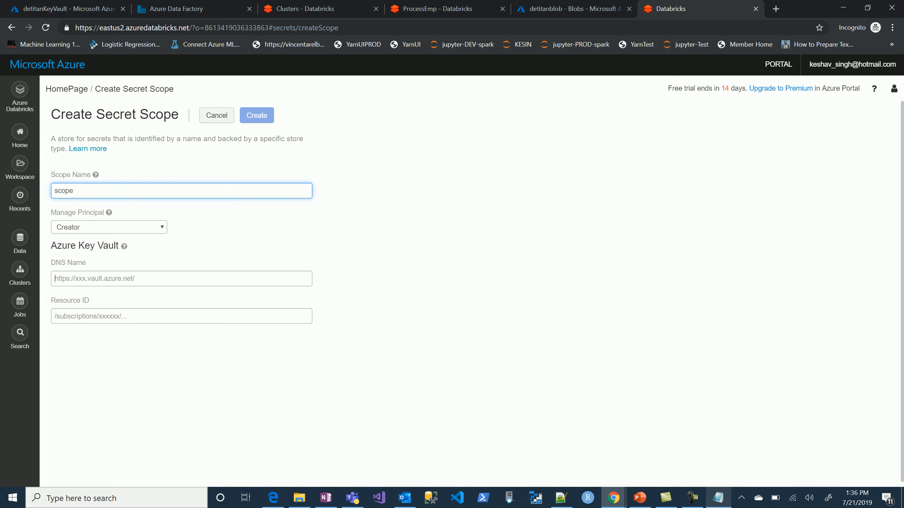
click(54, 278)
key(ctrl+v)
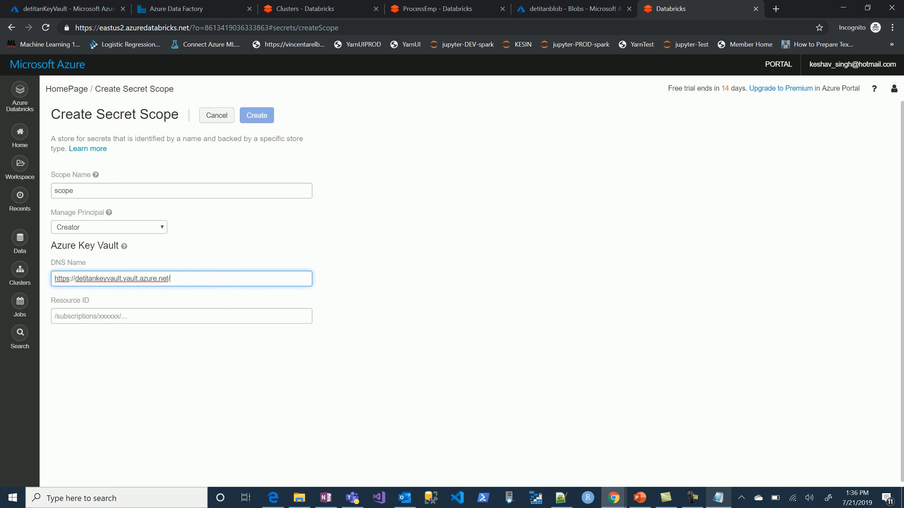
Copy the Resource ID from the detitanKeyVault properties into the secret scope form and create the scope.
click(70, 9)
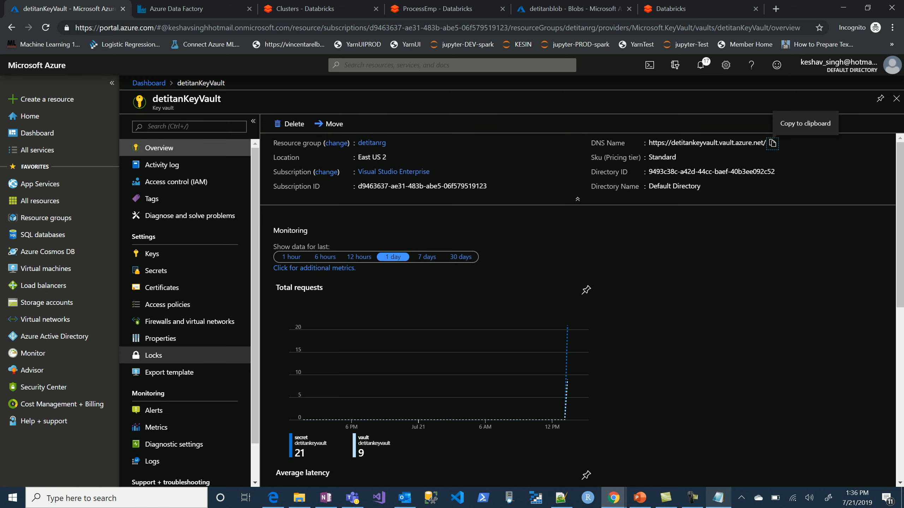
click(160, 338)
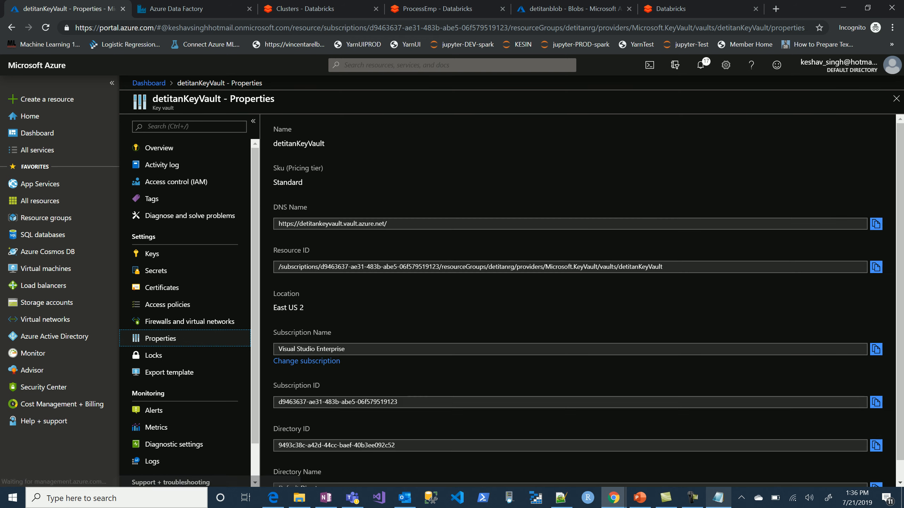
click(876, 267)
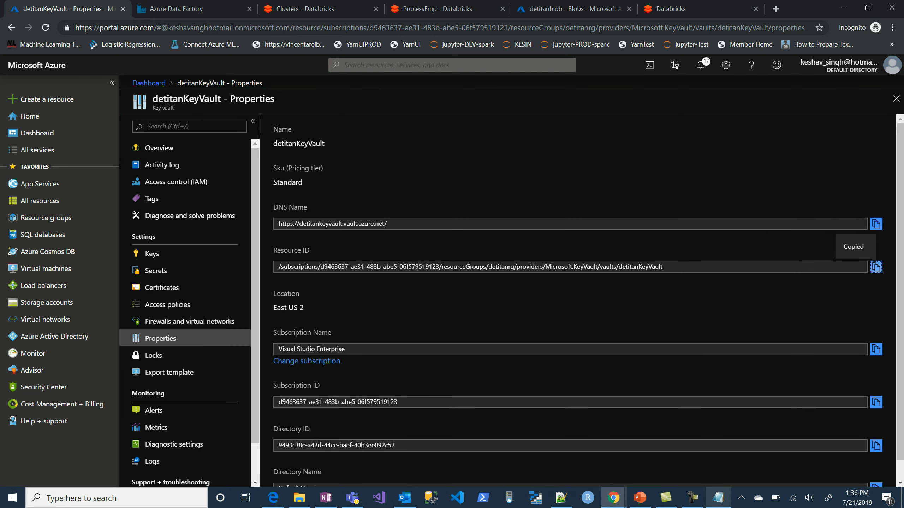
click(676, 9)
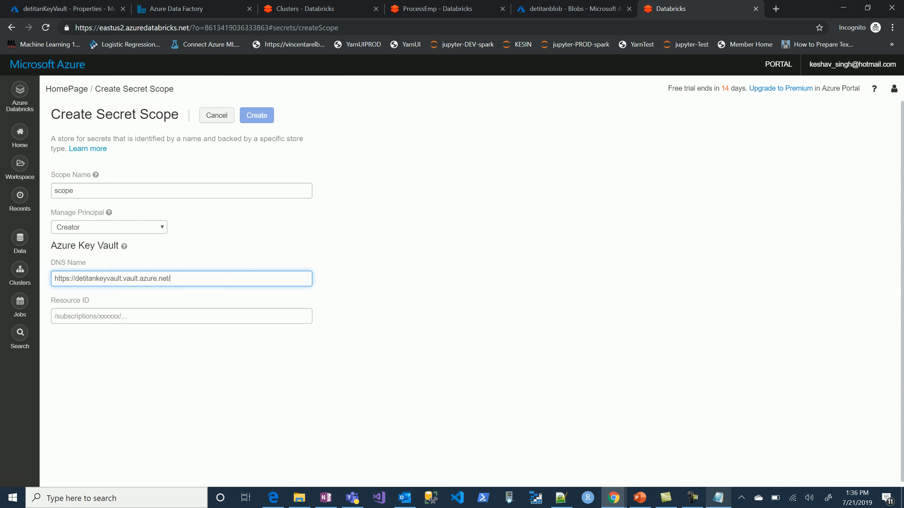
key(Tab)
key(ctrl+v)
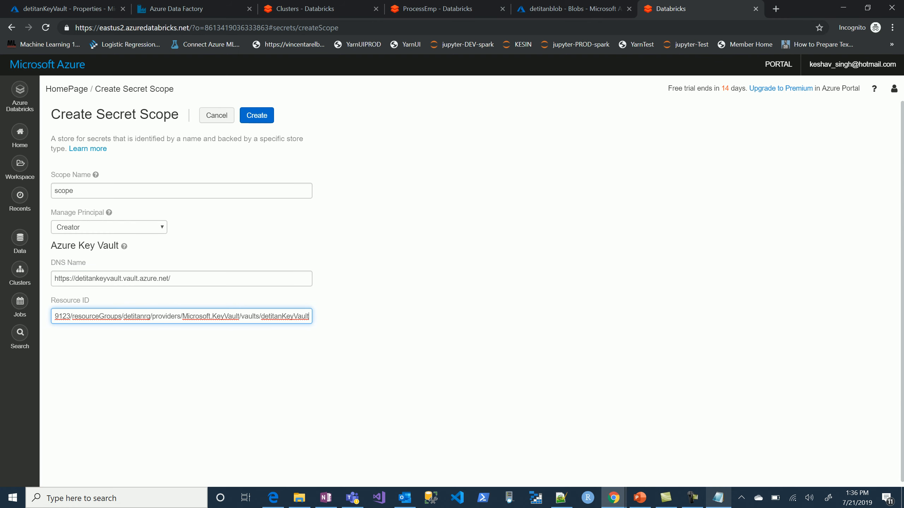
click(257, 116)
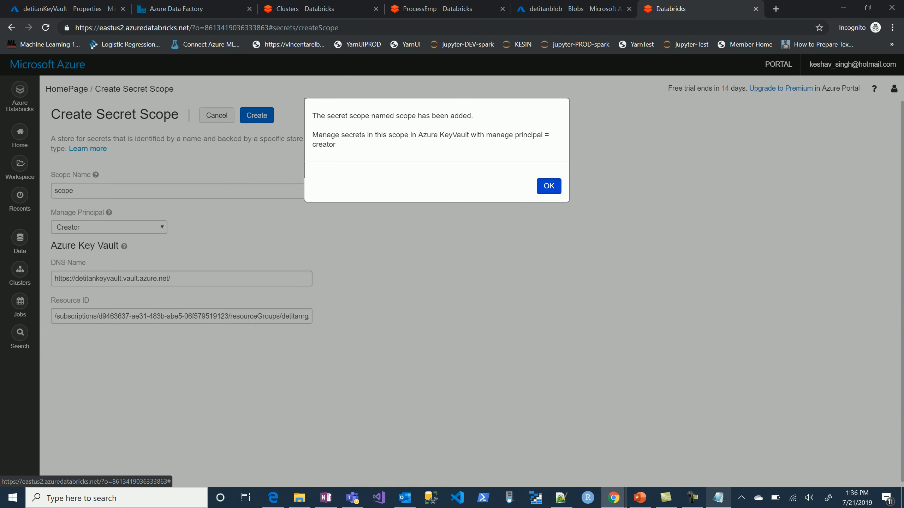
click(548, 186)
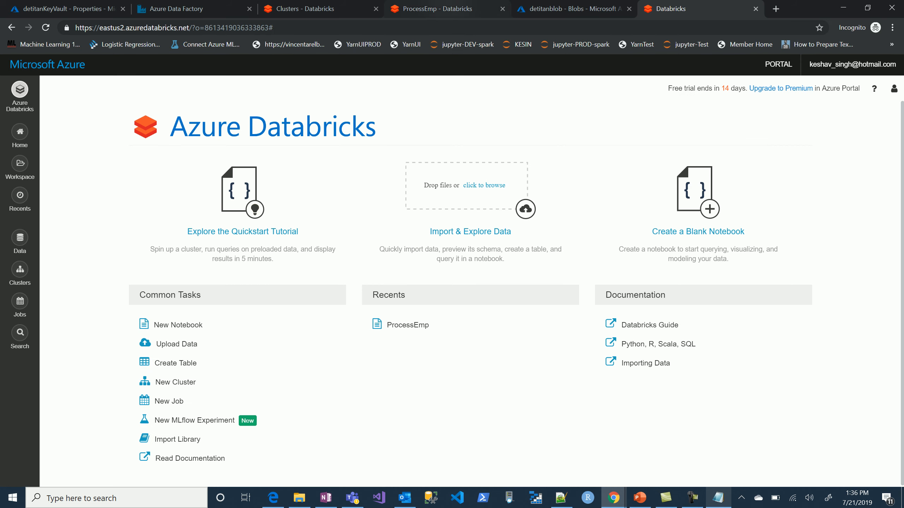
Review the scope name used in the ProcessEmp notebook and copy the ADB scope name detitan-dev-scope from the OneNote notes.
click(446, 9)
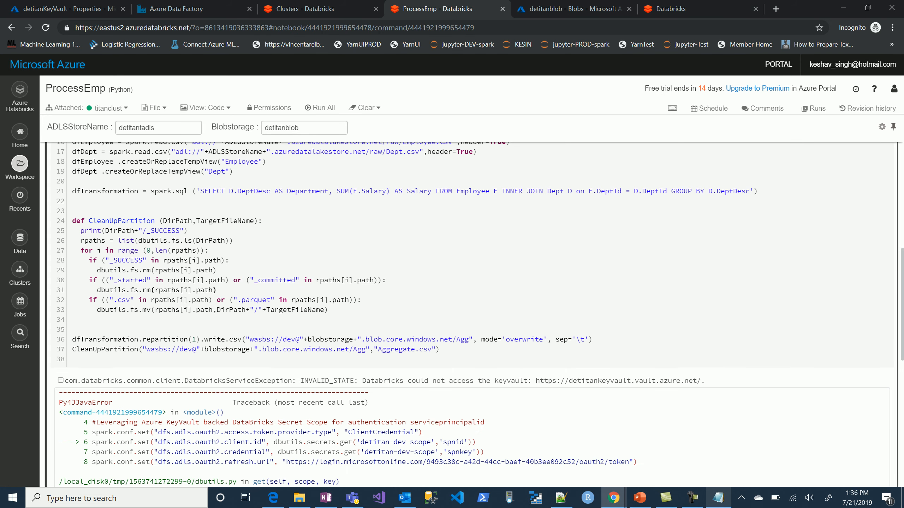
scroll(473, 313, up, 6)
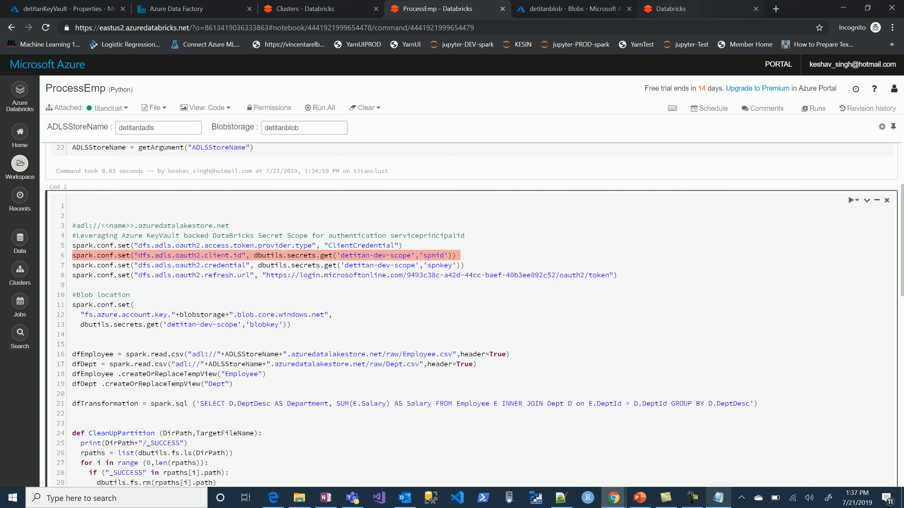
click(677, 12)
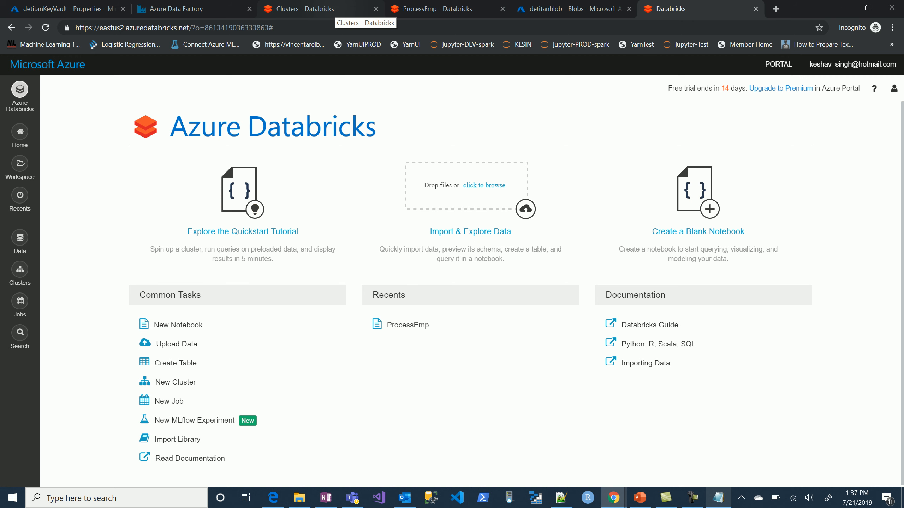
click(336, 8)
click(325, 498)
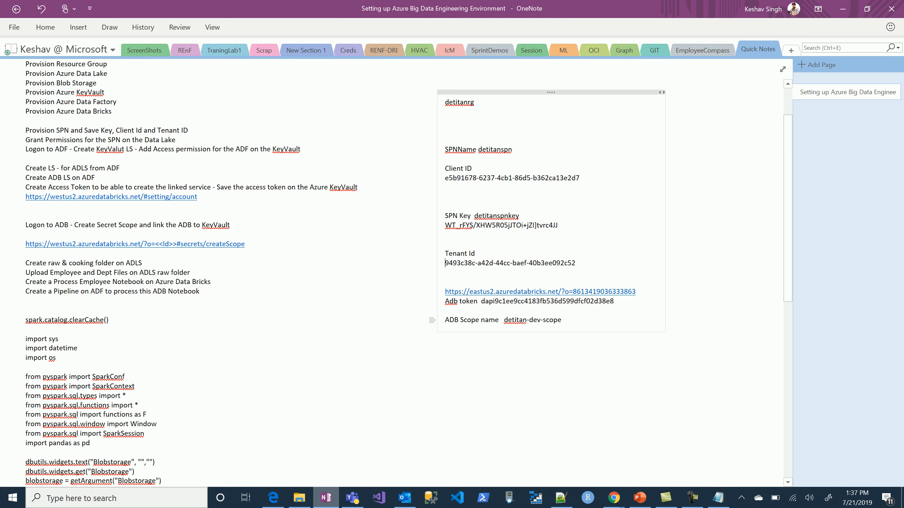
drag(504, 321, 561, 320)
key(ctrl+c)
key(alt+Tab)
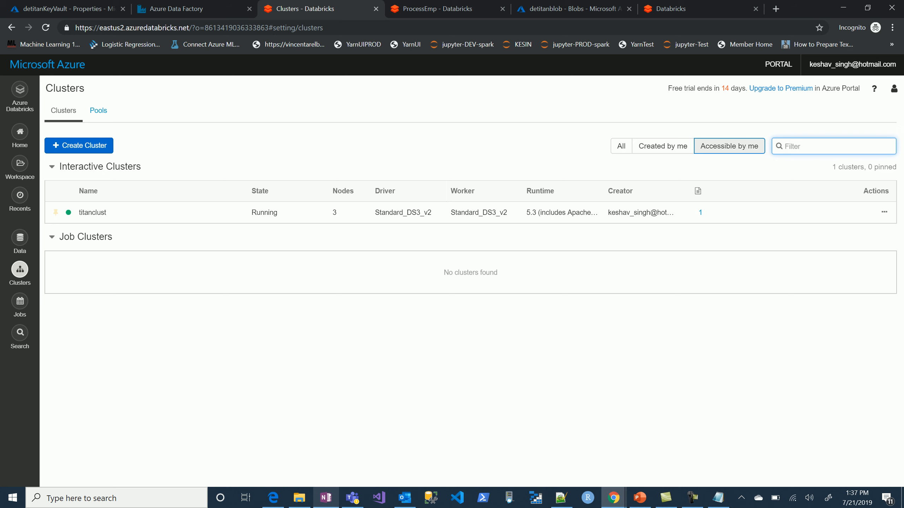
Replace the scope name in the notebook's spnid secret lookup on line 6 with detitan-dev-scope.
click(462, 9)
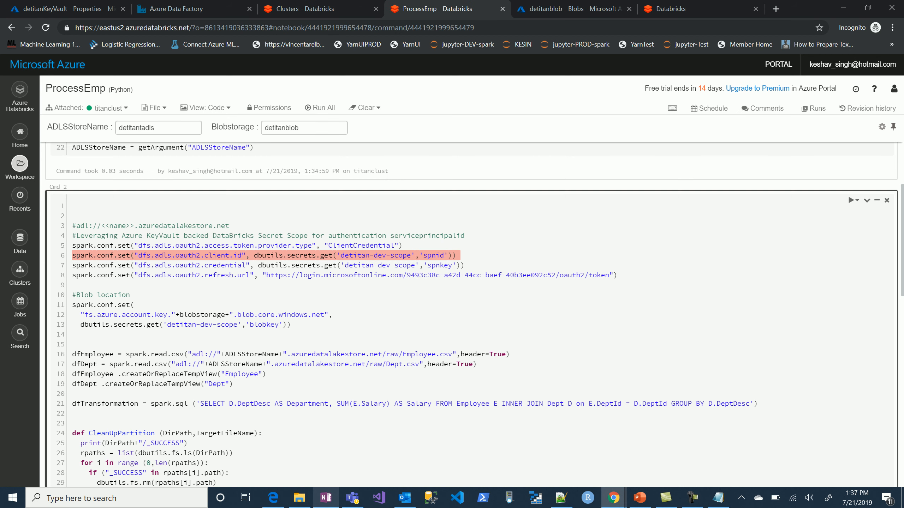
drag(412, 256, 340, 255)
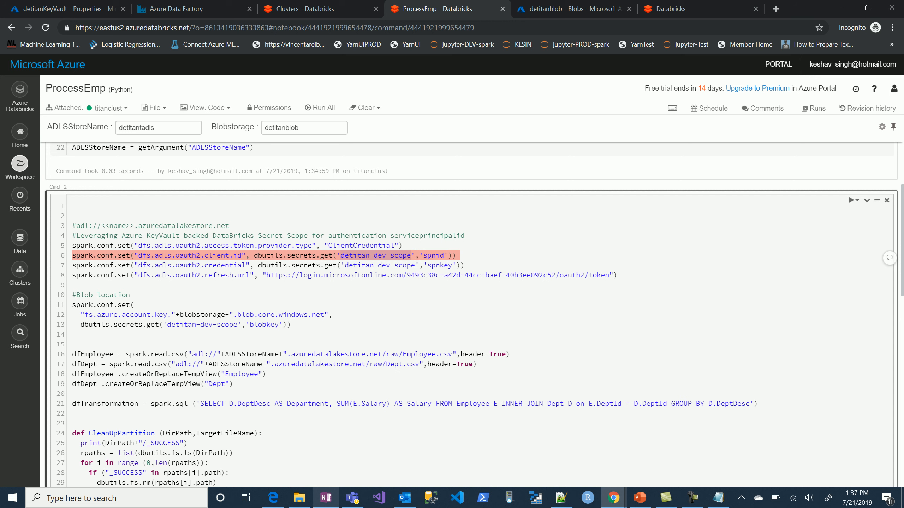
key(ctrl+v)
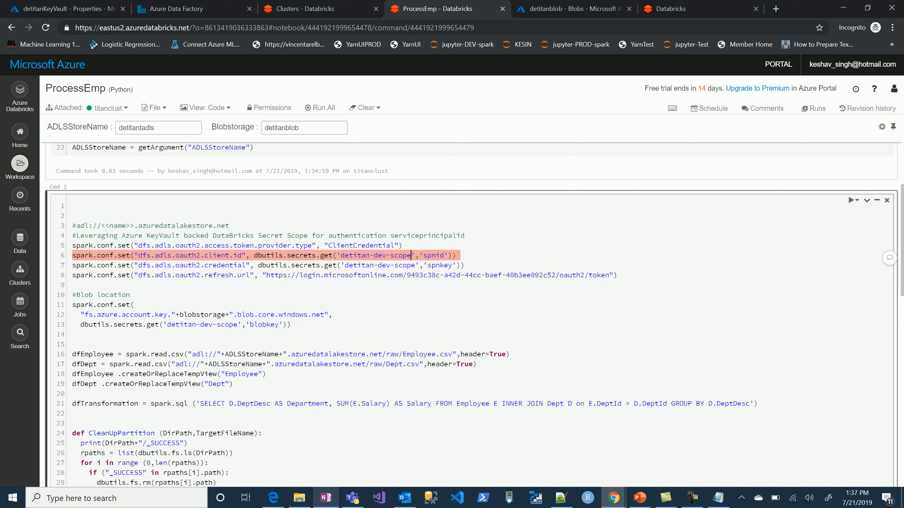
click(692, 498)
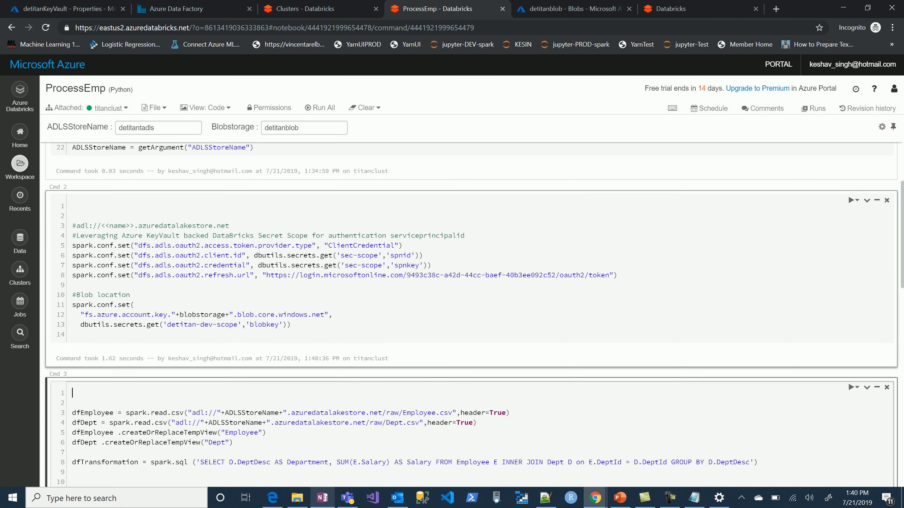
Remove the two blank lines at the start of the notebook's second cell and rerun it.
click(73, 225)
key(BackSpace)
key(BackSpace)
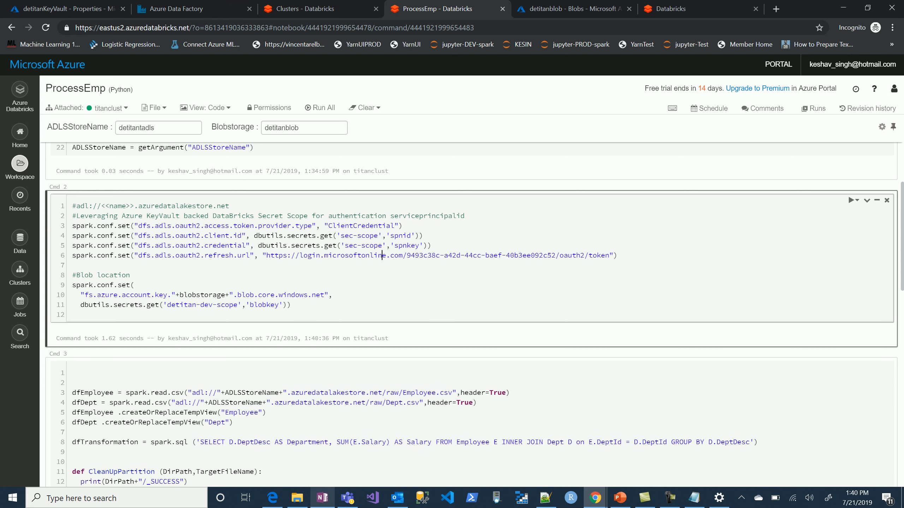
key(shift+Return)
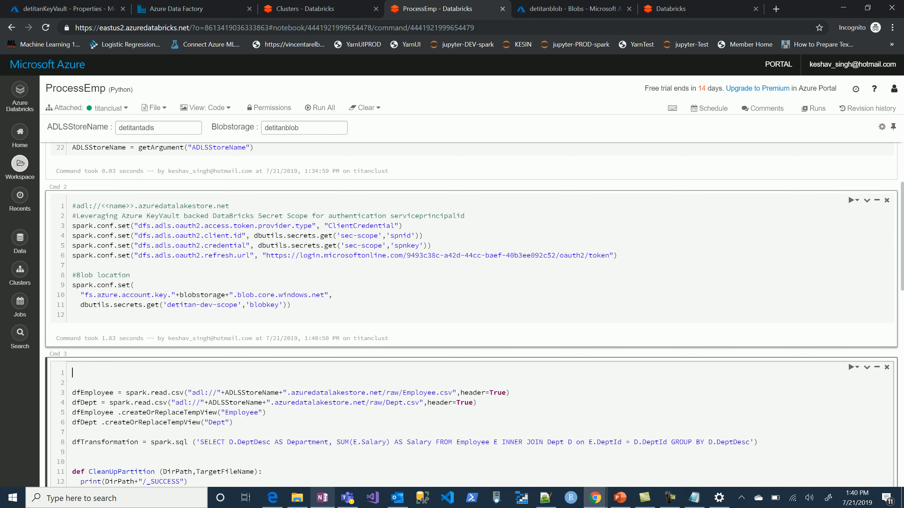
Run the notebook's third cell, which aggregates salaries by department and writes Aggregate.csv to blob storage.
scroll(390, 325, down, 3)
click(390, 324)
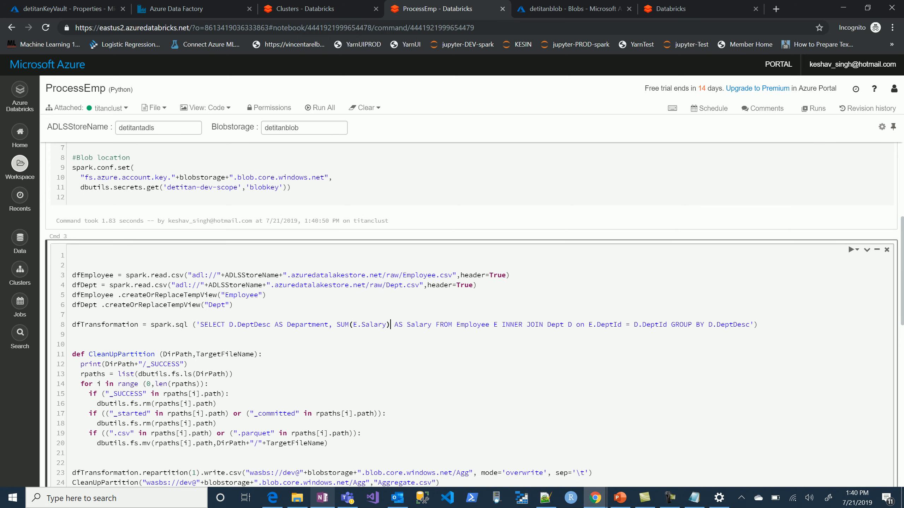
key(shift+Return)
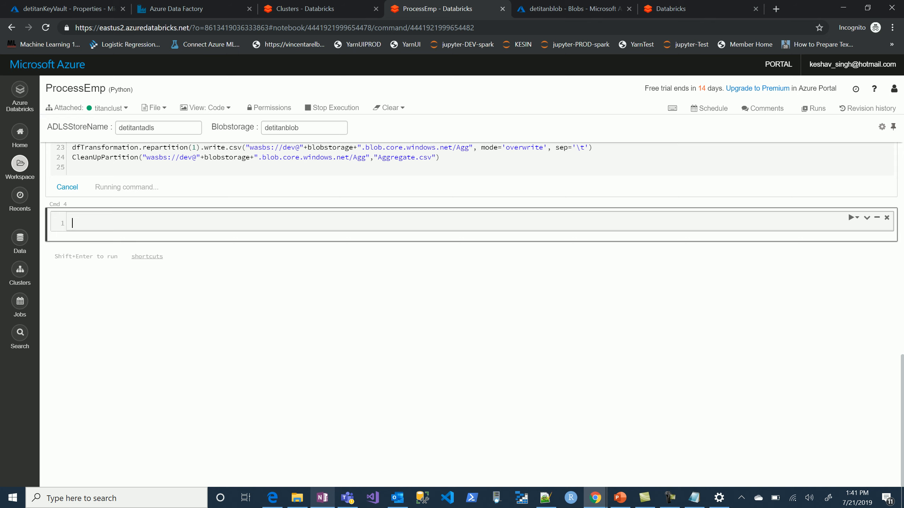
scroll(469, 316, up, 8)
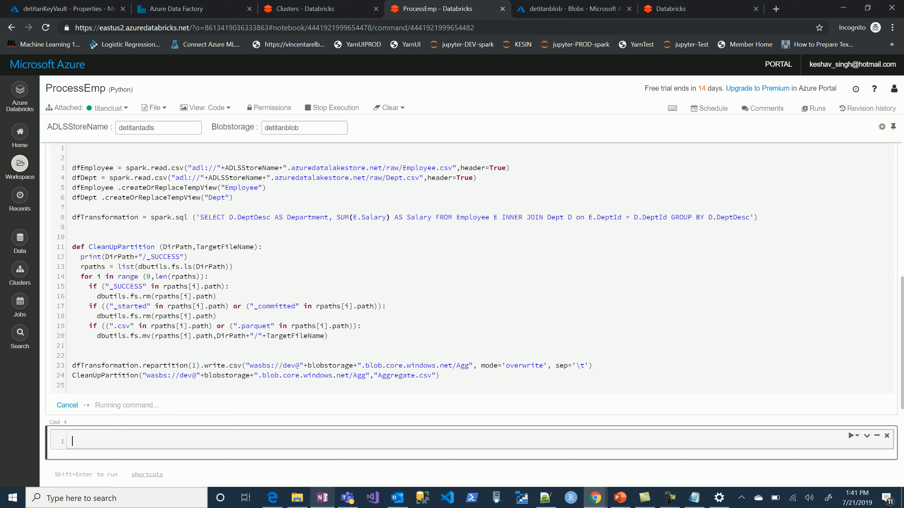
Switch to the detitanblob storage account in the Azure portal, refresh its container list and open the dev container.
click(569, 8)
click(341, 124)
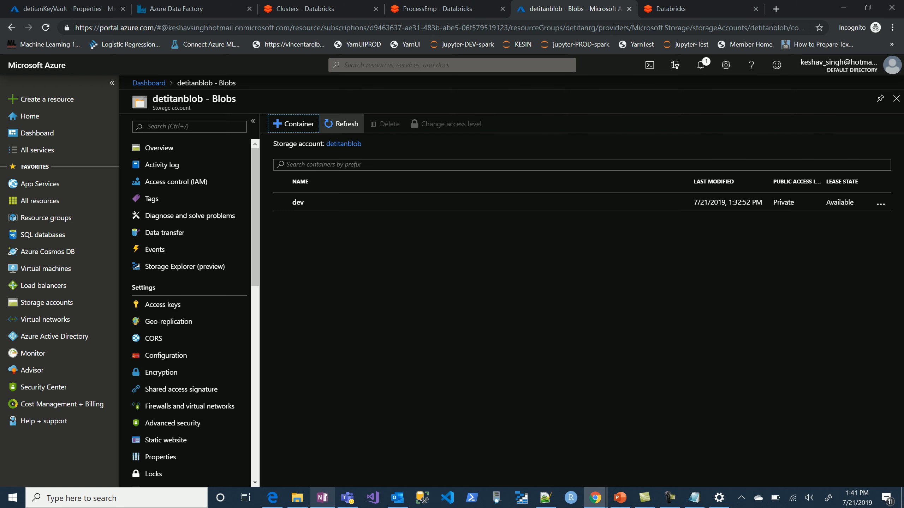
click(299, 202)
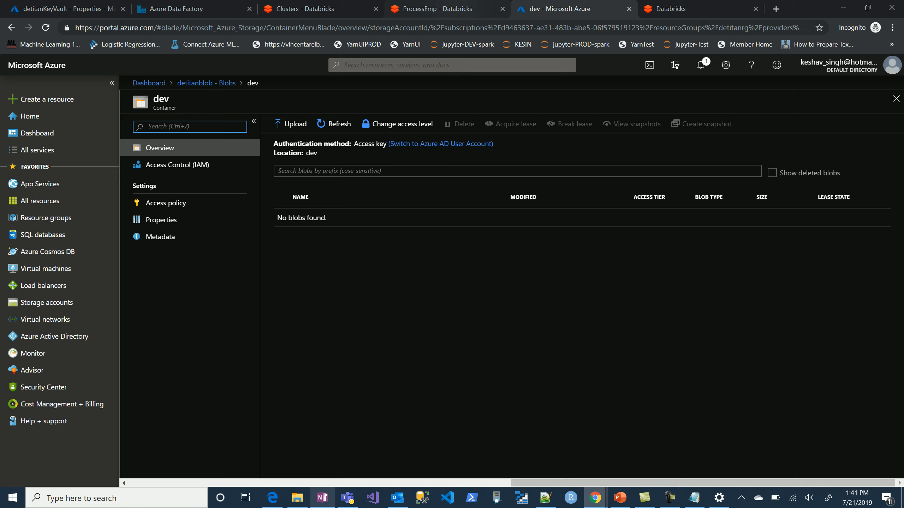
Remove the two blank lines at the start of the ProcessEmp notebook's third cell and rerun it.
click(438, 9)
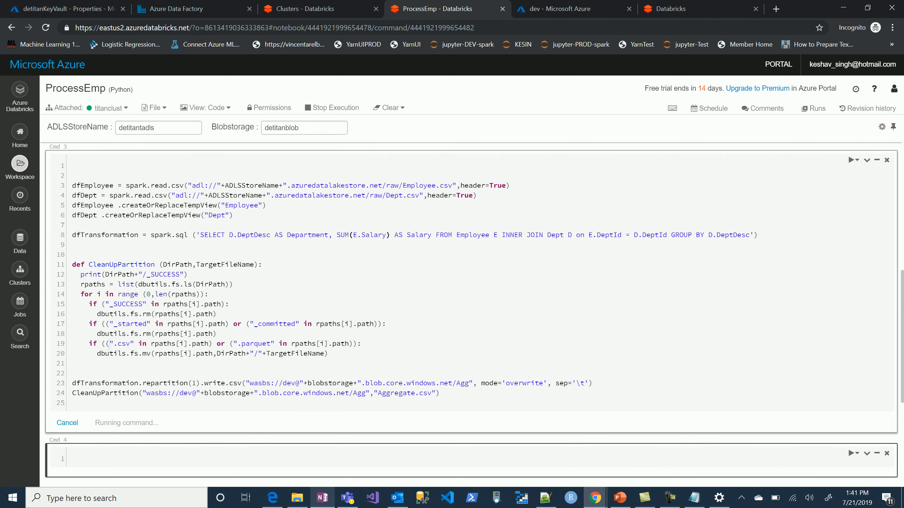
scroll(473, 309, up, 2)
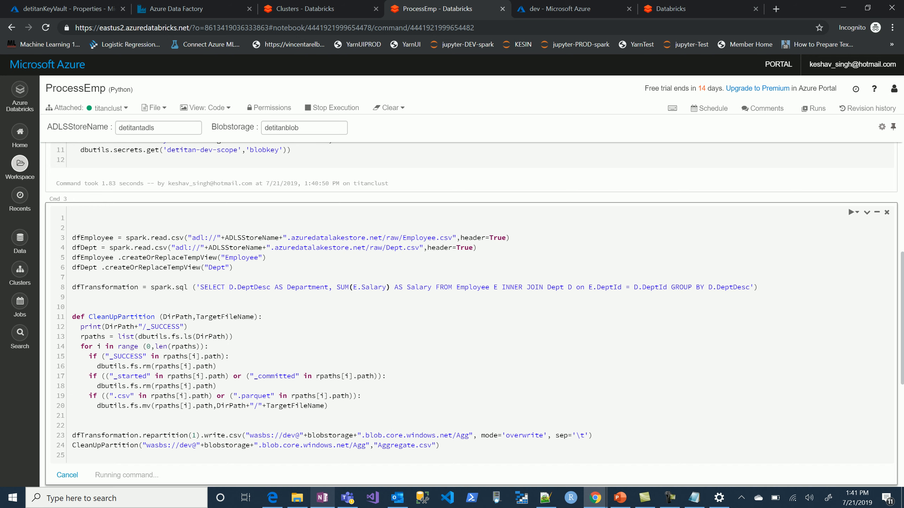
click(73, 238)
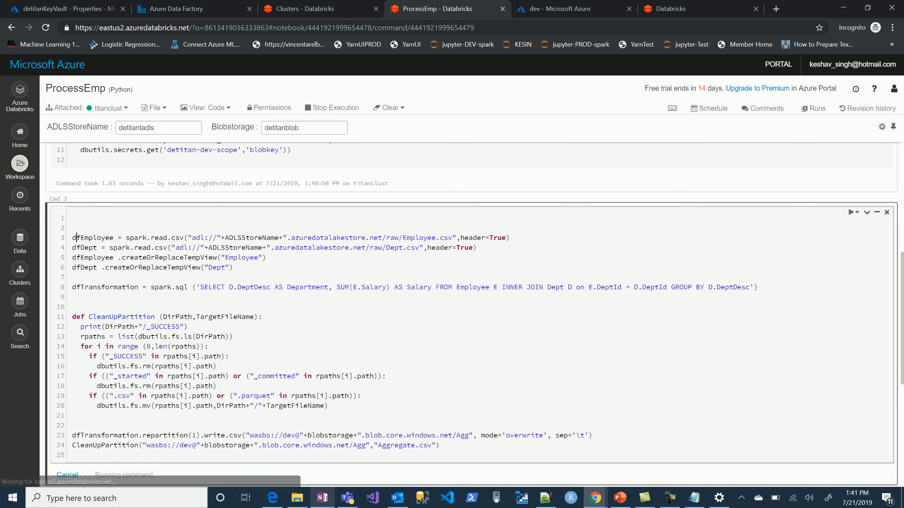
key(BackSpace)
key(BackSpace)
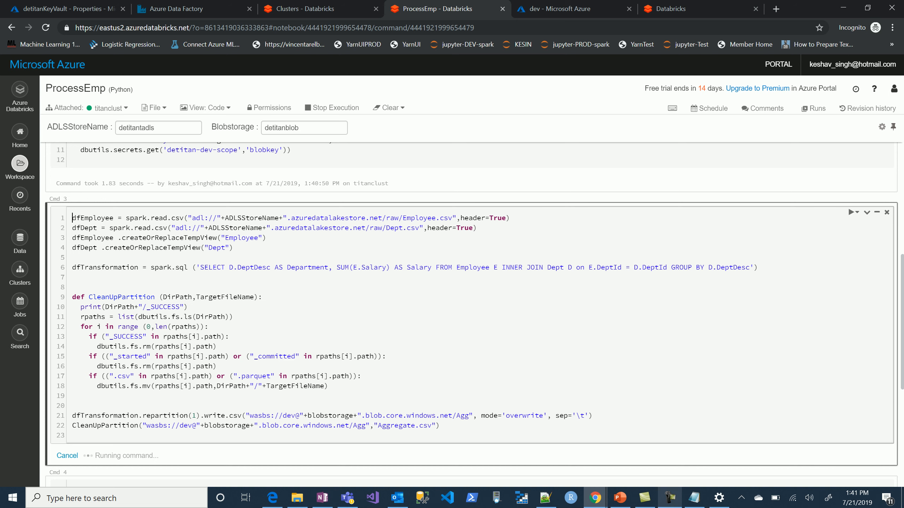
click(670, 498)
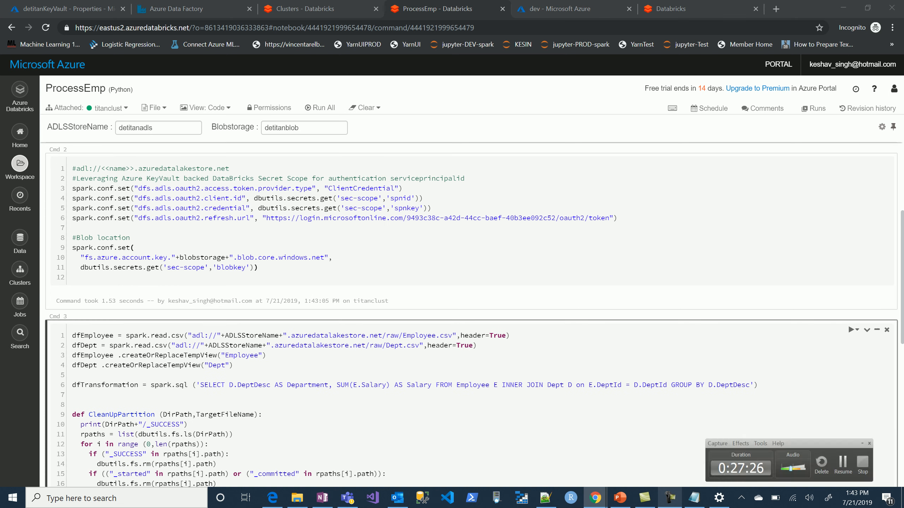
key(shift+Return)
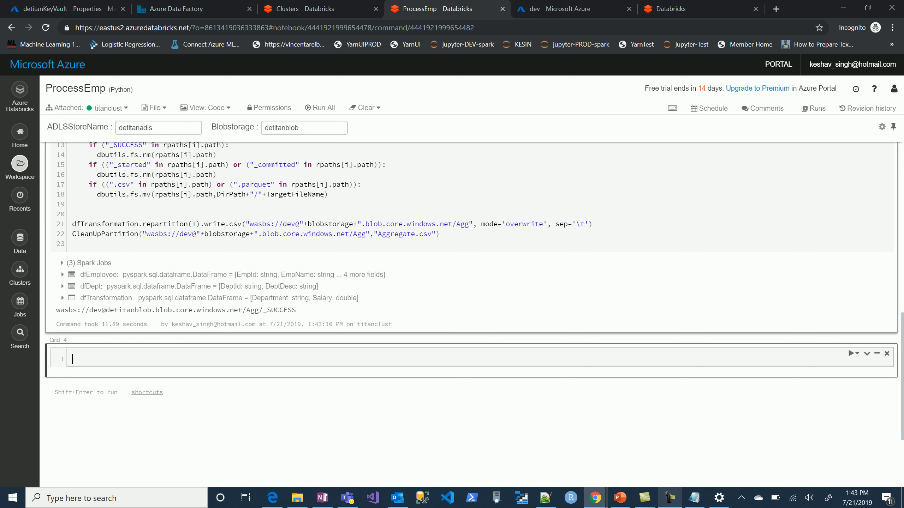
Refresh the dev blob container and examine the contents of Aggregate.csv in the Agg folder.
click(559, 9)
click(334, 124)
click(311, 218)
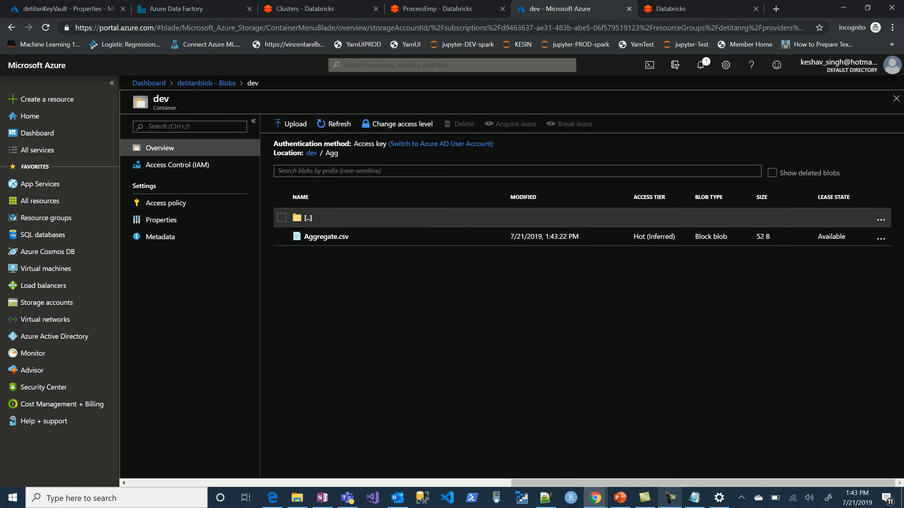
click(326, 236)
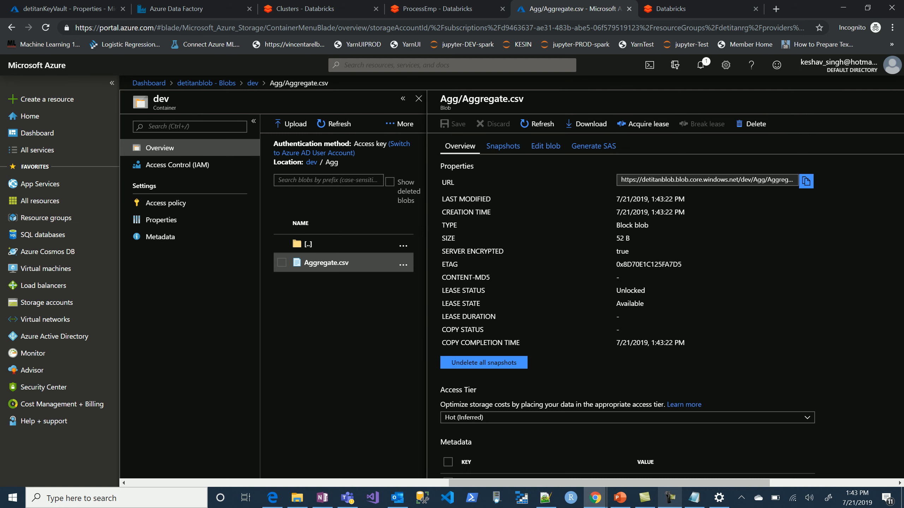
click(545, 146)
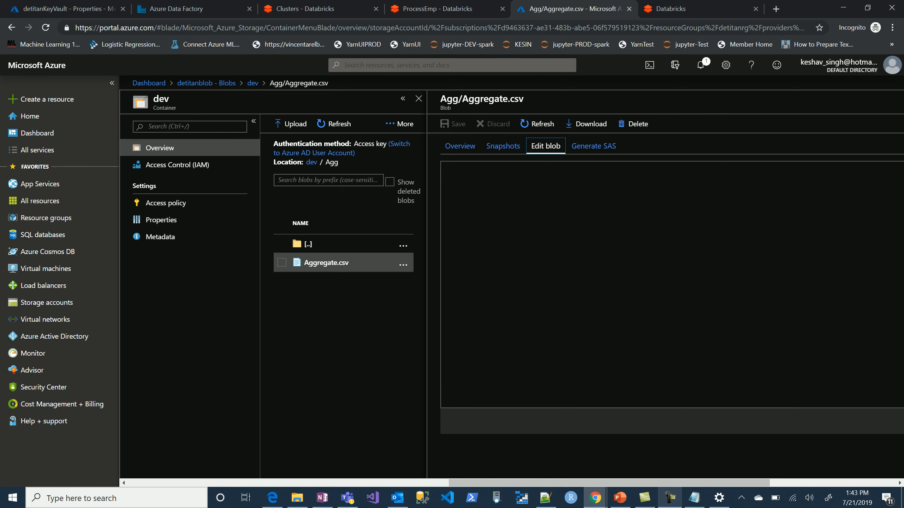
drag(520, 196, 475, 166)
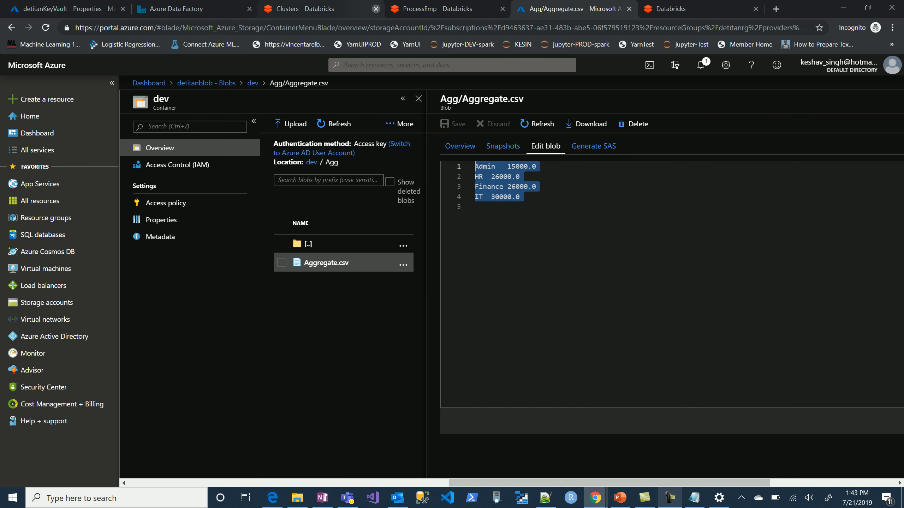
click(438, 8)
scroll(469, 313, up, 15)
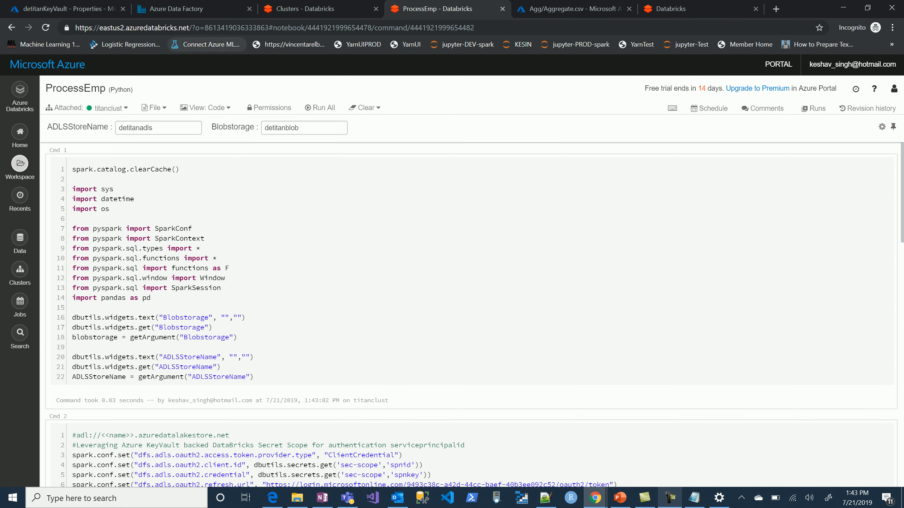
Switch to Azure Data Factory and create a new pipeline named PL_Emp.
click(212, 10)
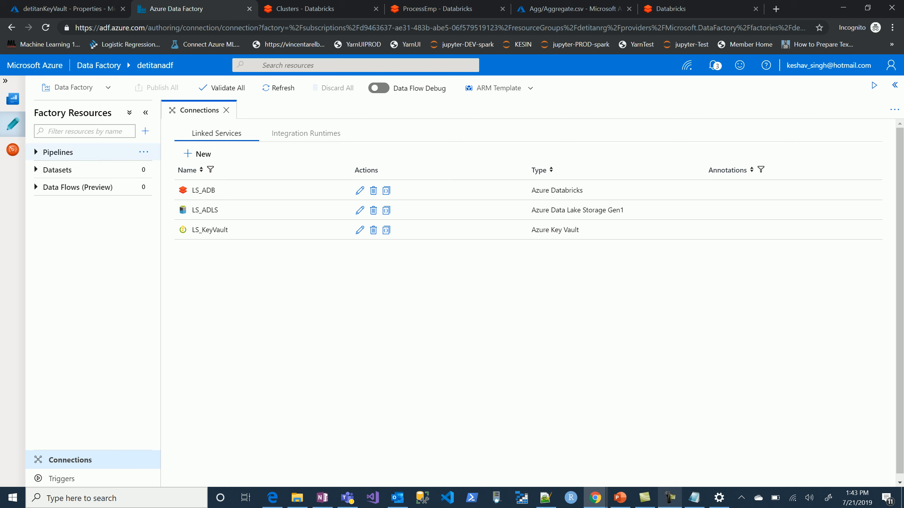
click(58, 153)
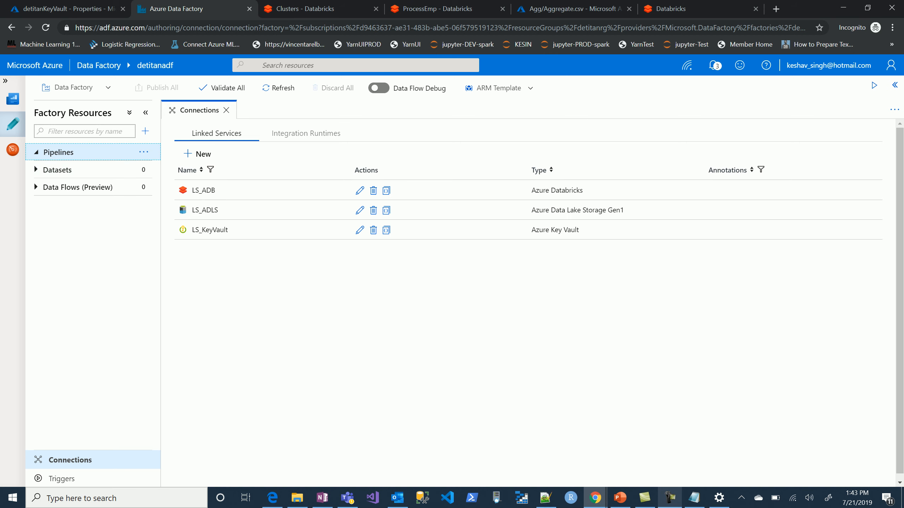
click(145, 131)
click(80, 151)
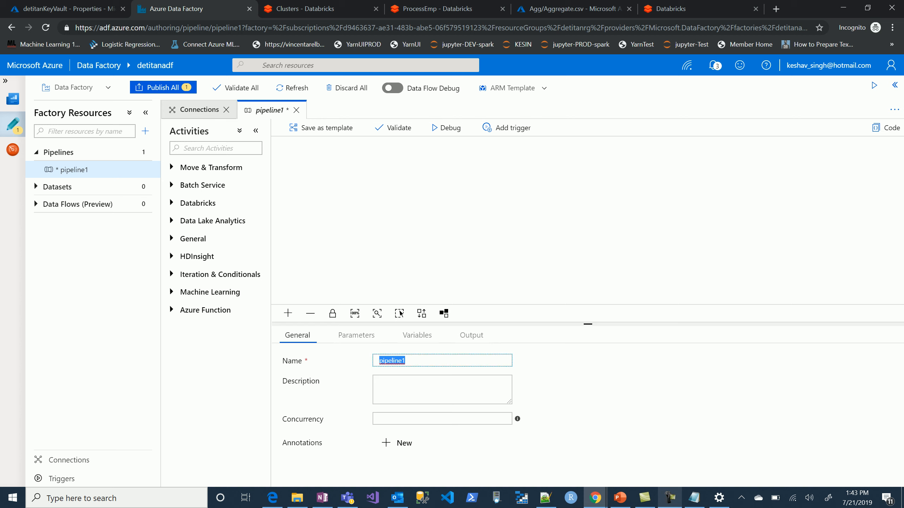
text(PL)
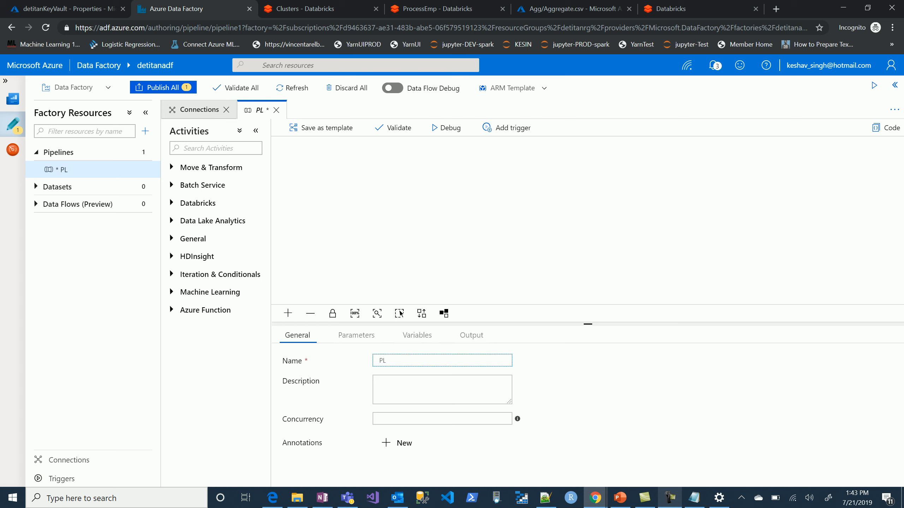
text(_Emp)
Add a Databricks Notebook activity to the pipeline canvas and name it ADB_NP.
click(197, 203)
drag(199, 222, 423, 193)
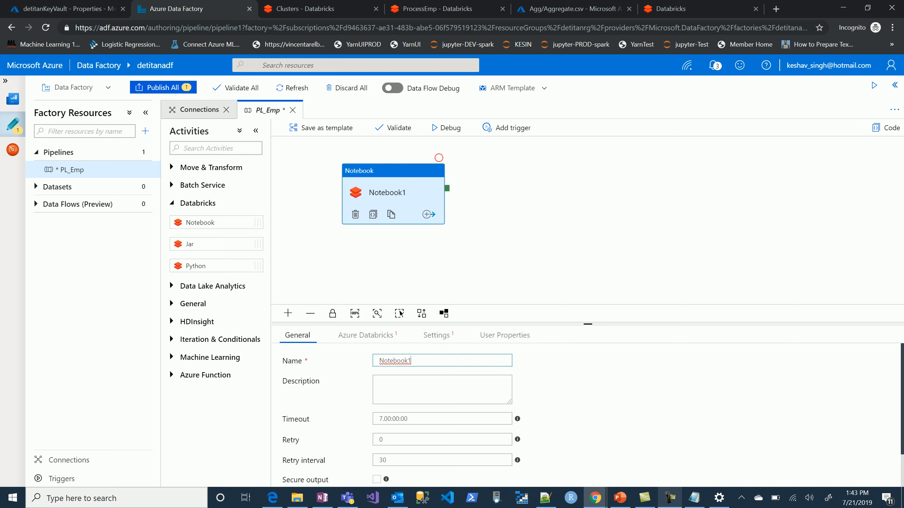
text(ADB_NP)
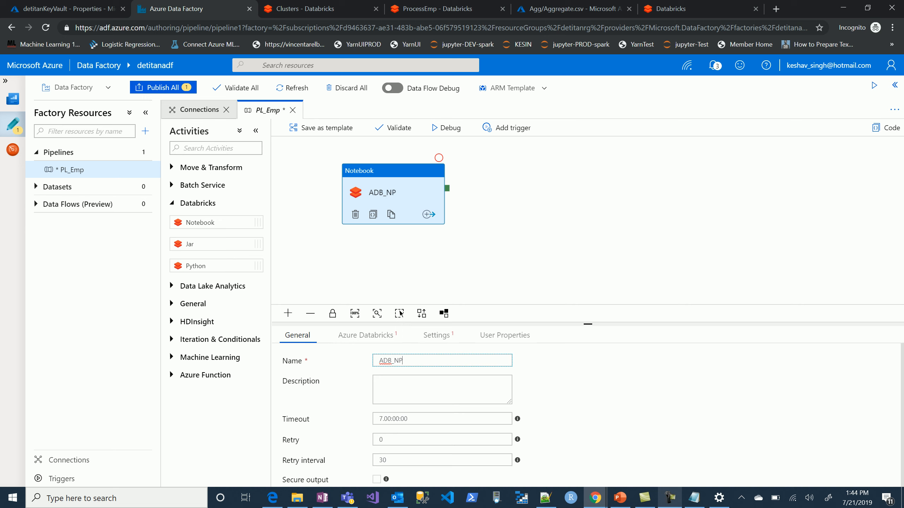
Assign LS_ADB as the Databricks linked service of the ADB_NP activity.
click(366, 335)
click(427, 361)
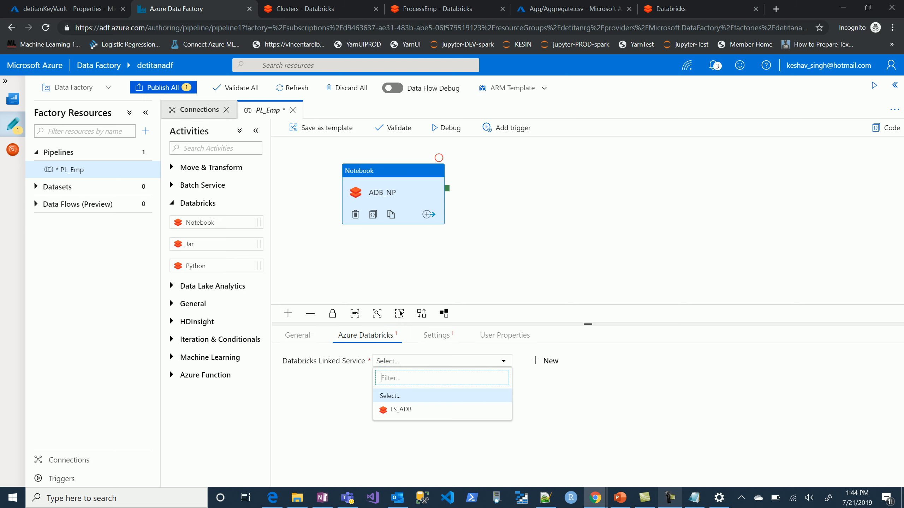
click(412, 410)
Browse the workspace and set the activity's notebook path to ProcessEmp in the dev folder.
click(434, 335)
click(544, 361)
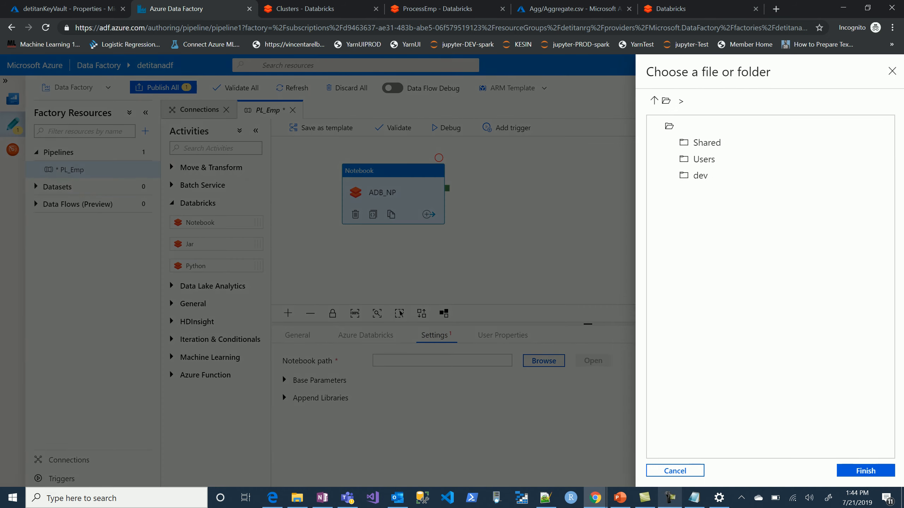
click(700, 175)
double_click(699, 176)
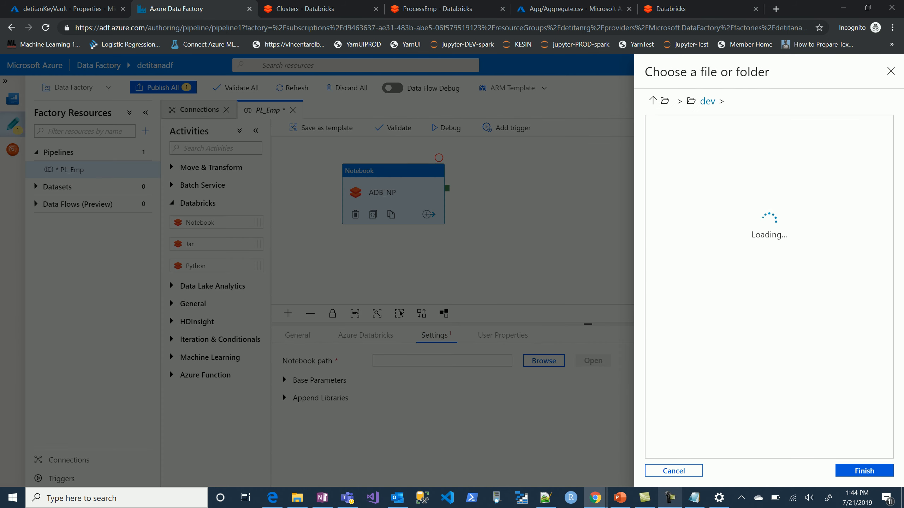
click(715, 143)
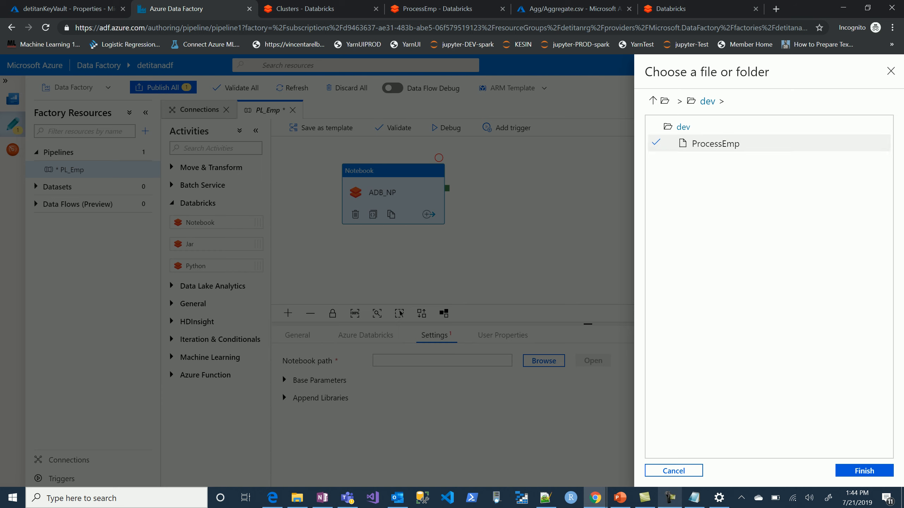
click(864, 471)
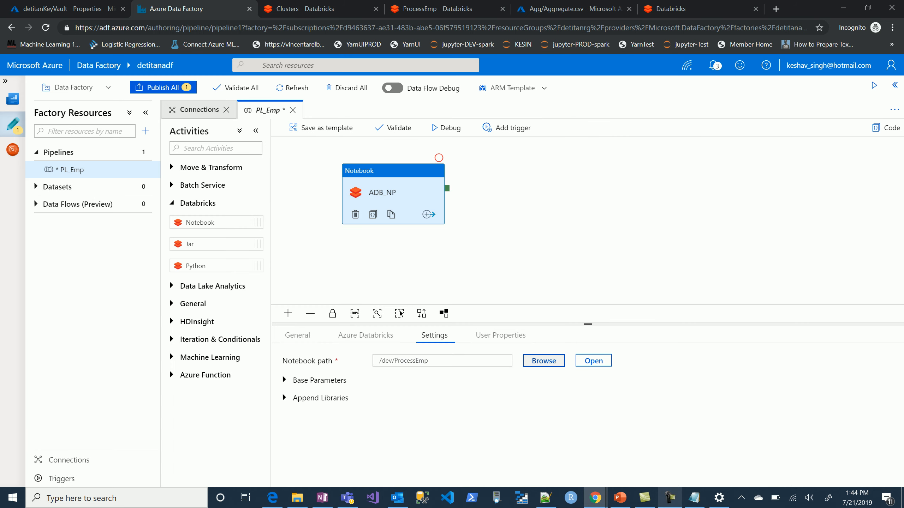
Add a base parameter to the activity and name it Blobstorage, copying the widget name from the ProcessEmp notebook.
click(319, 380)
click(306, 402)
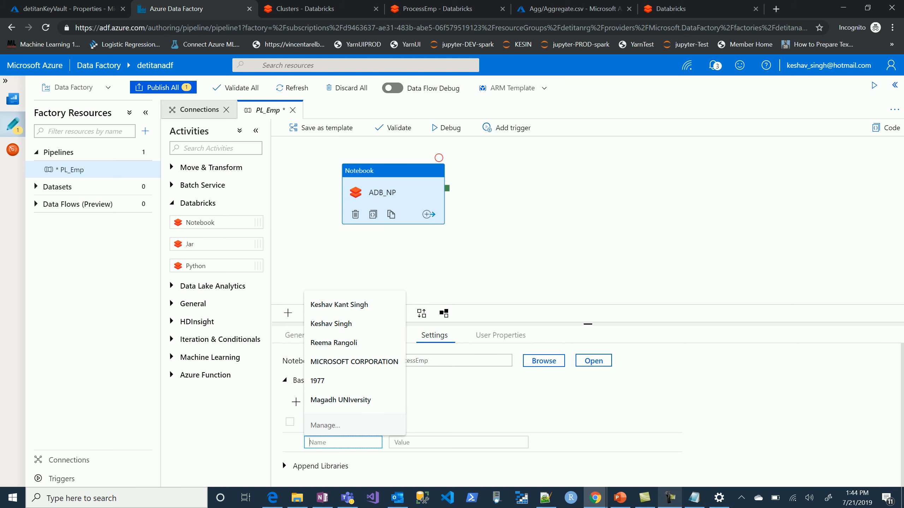
click(437, 9)
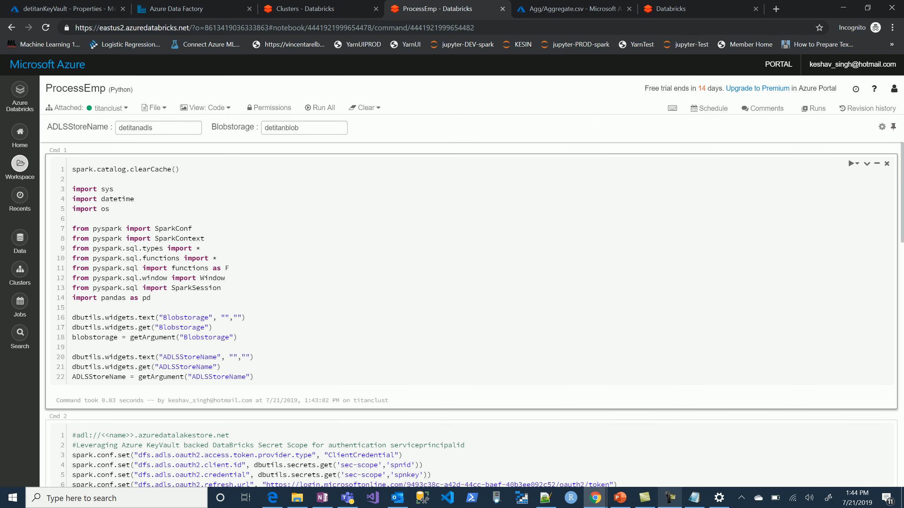
double_click(185, 317)
key(ctrl+c)
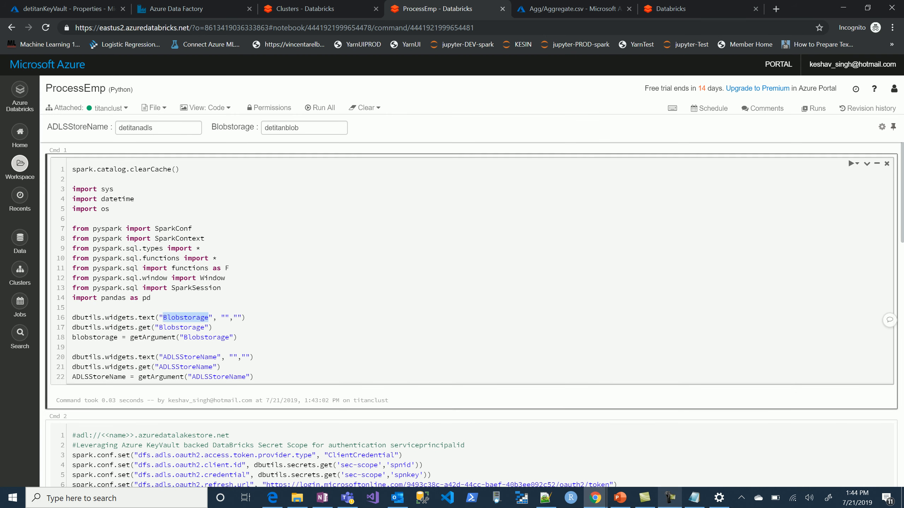
click(159, 9)
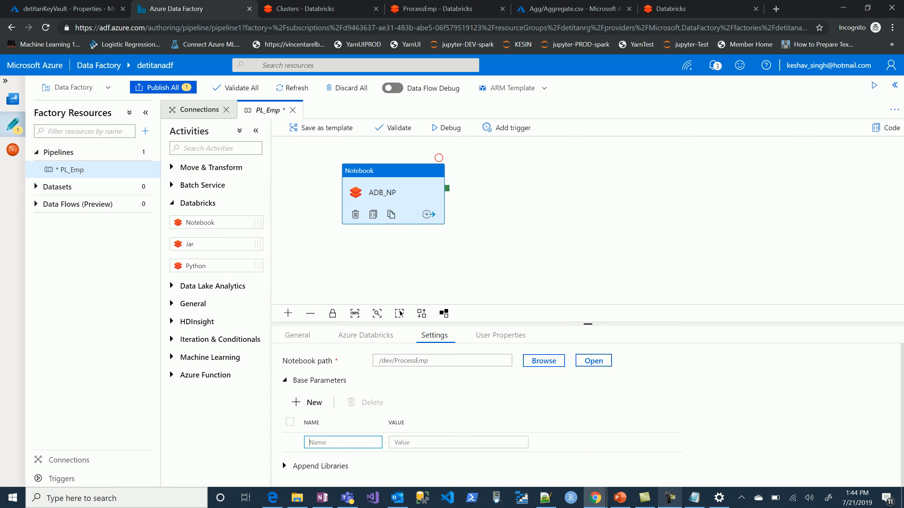
key(ctrl+v)
Set the Blobstorage parameter's value to detitanblob, copied from the notebook's Blobstorage widget.
click(438, 8)
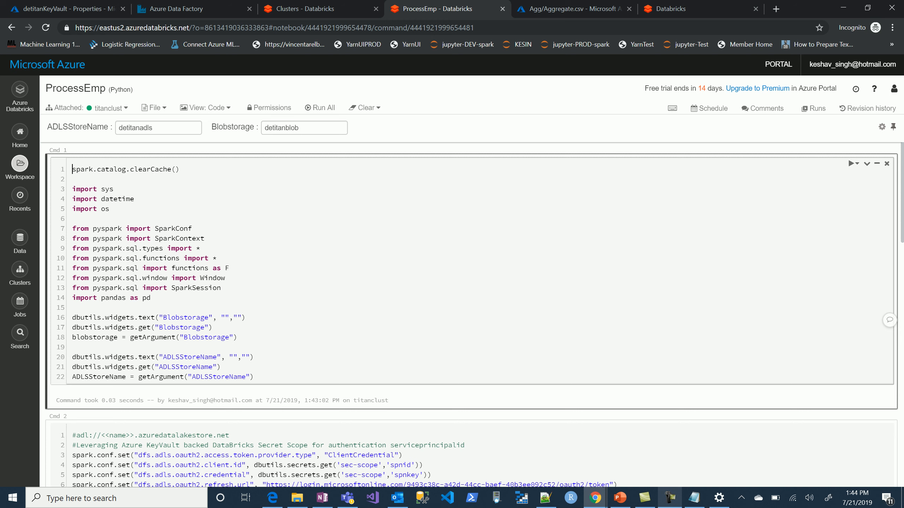
double_click(281, 127)
key(ctrl+c)
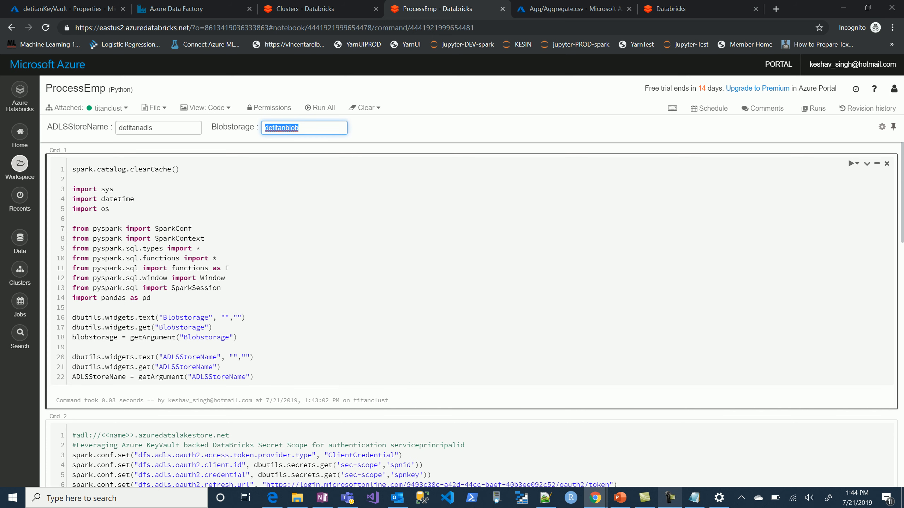
click(209, 9)
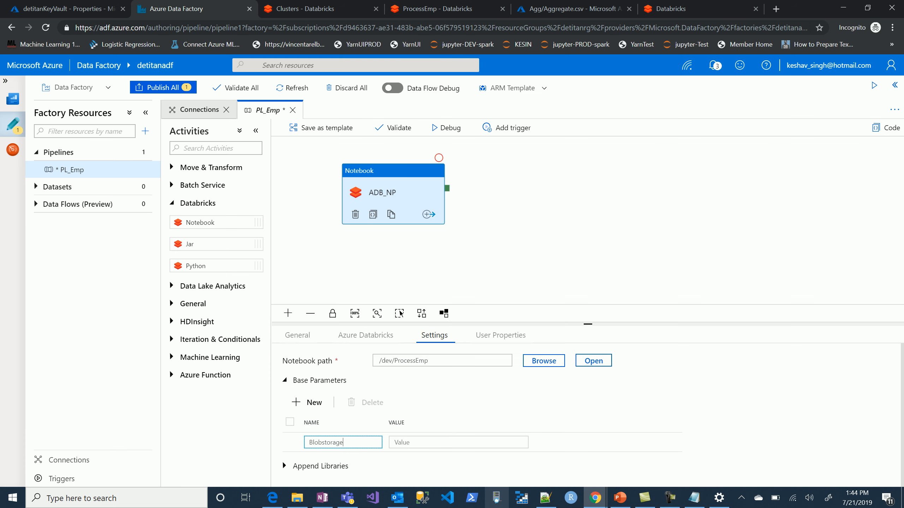
key(Tab)
key(ctrl+v)
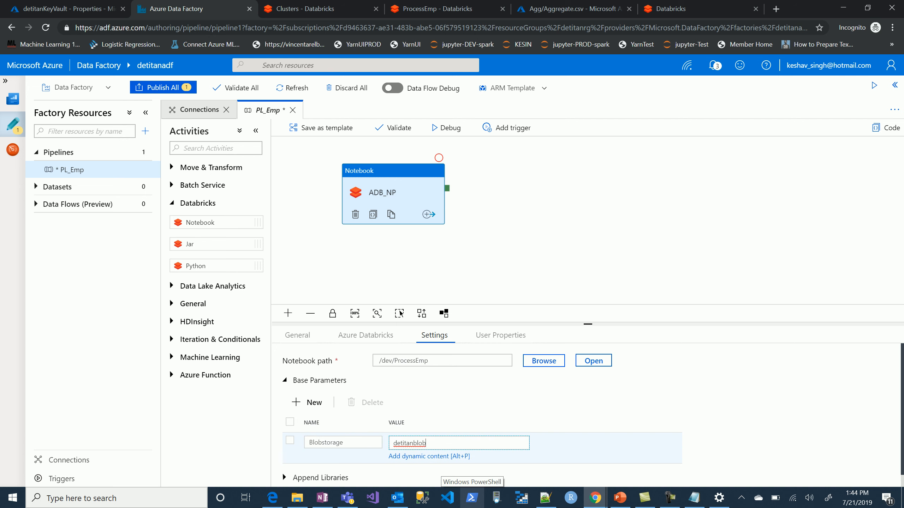
Add a second base parameter to the ADB_NP activity and name it ADLSStoreName, copying the widget name from the ProcessEmp notebook.
click(307, 402)
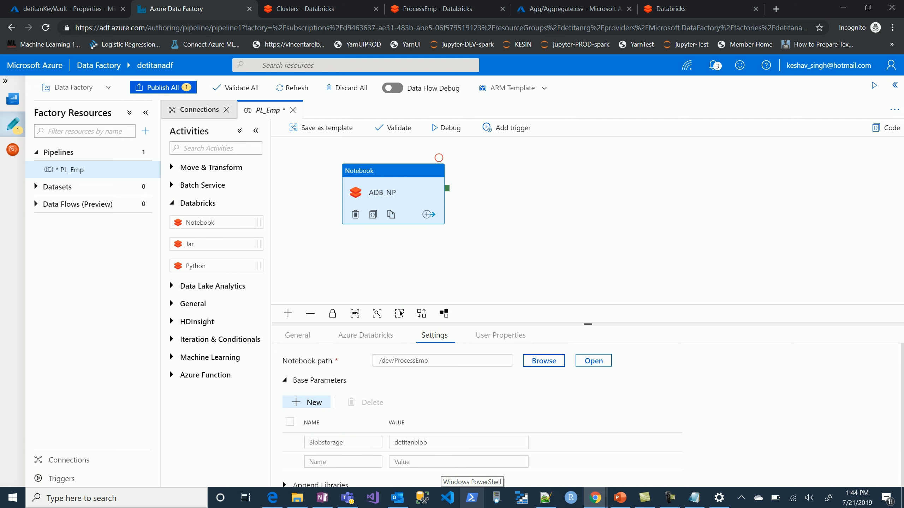
click(438, 9)
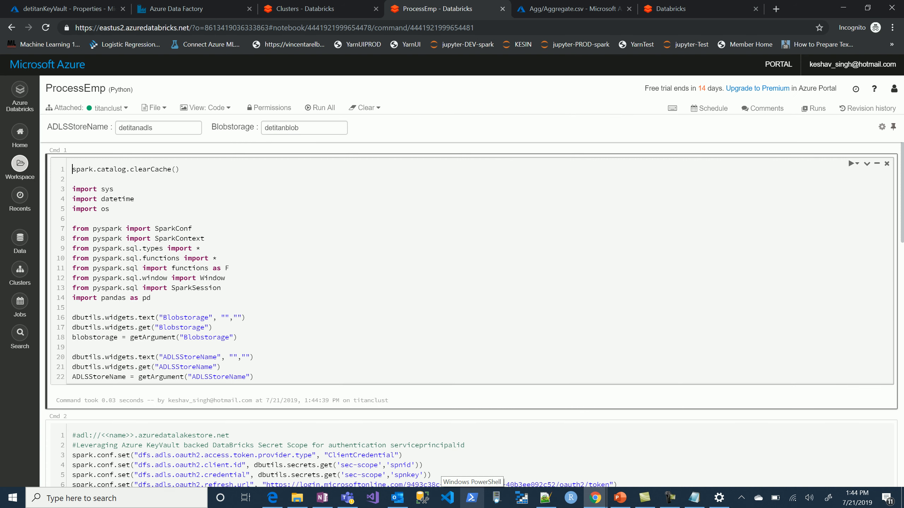
double_click(189, 357)
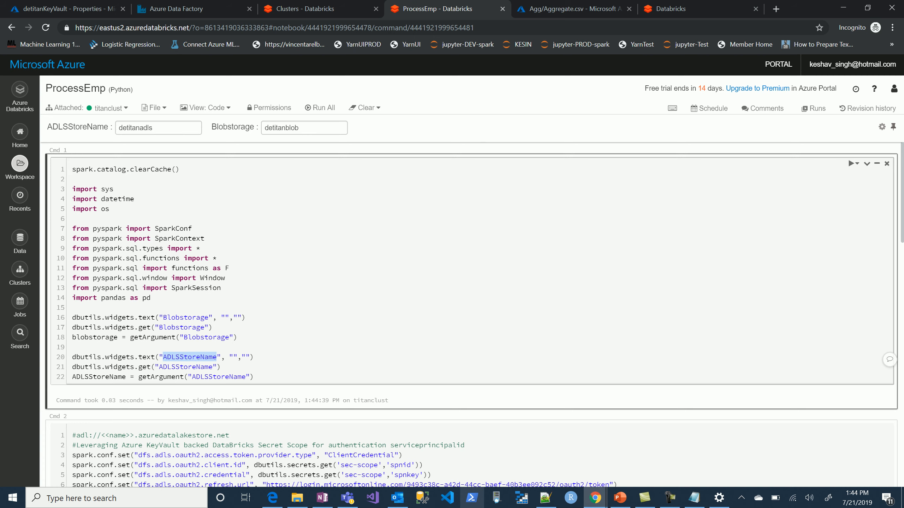
click(193, 9)
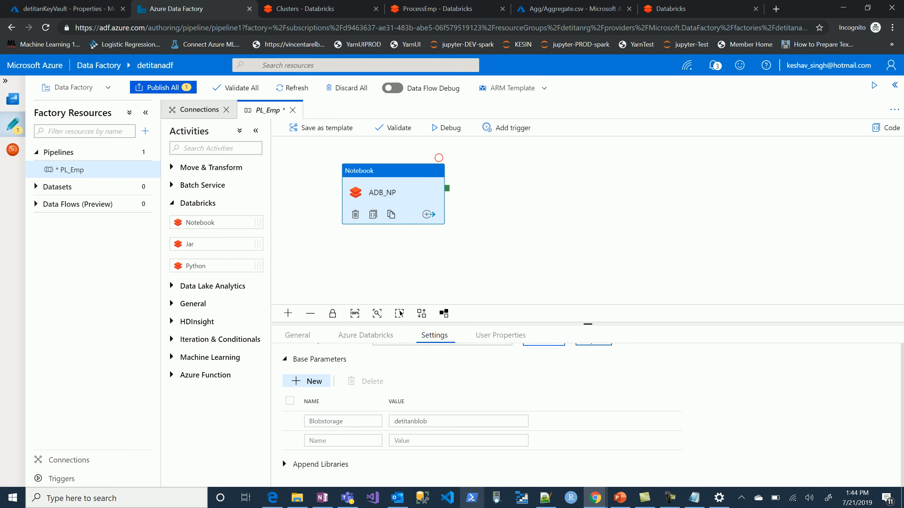
click(343, 440)
text(ADLSStoreName)
Set the ADLSStoreName parameter's value to detitanadls, copied from the notebook's ADLSStoreName widget.
click(426, 9)
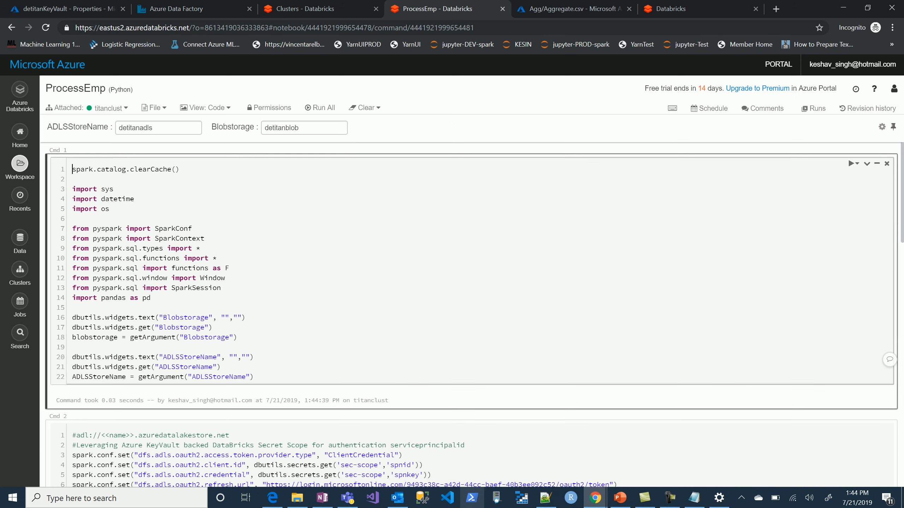
drag(154, 128, 117, 128)
key(ctrl+c)
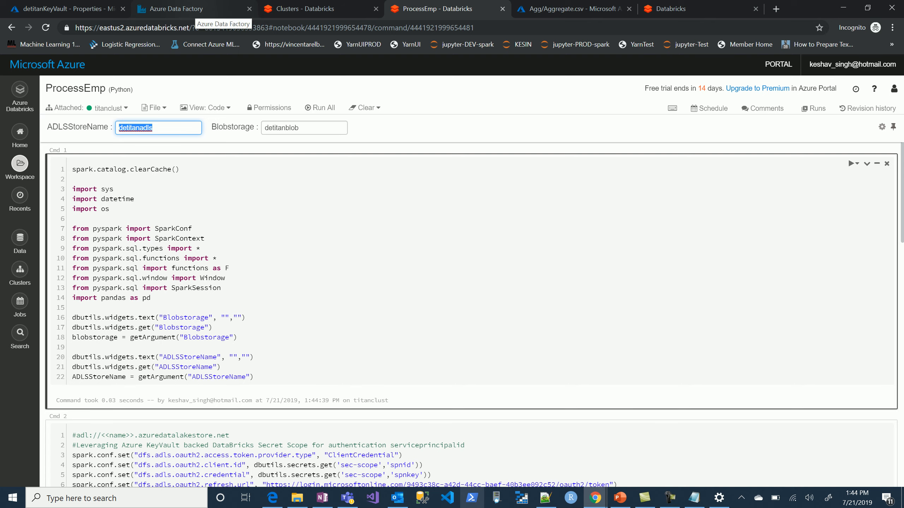
click(199, 9)
click(393, 441)
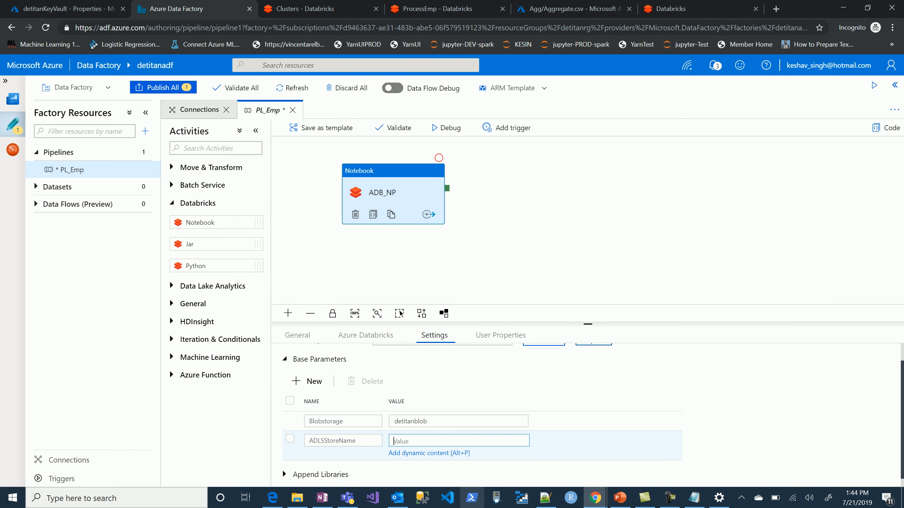
key(ctrl+v)
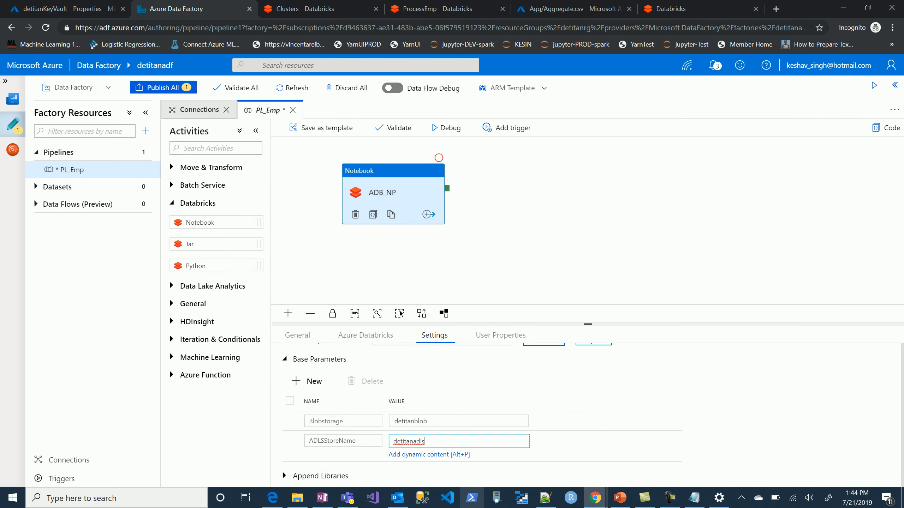
click(547, 243)
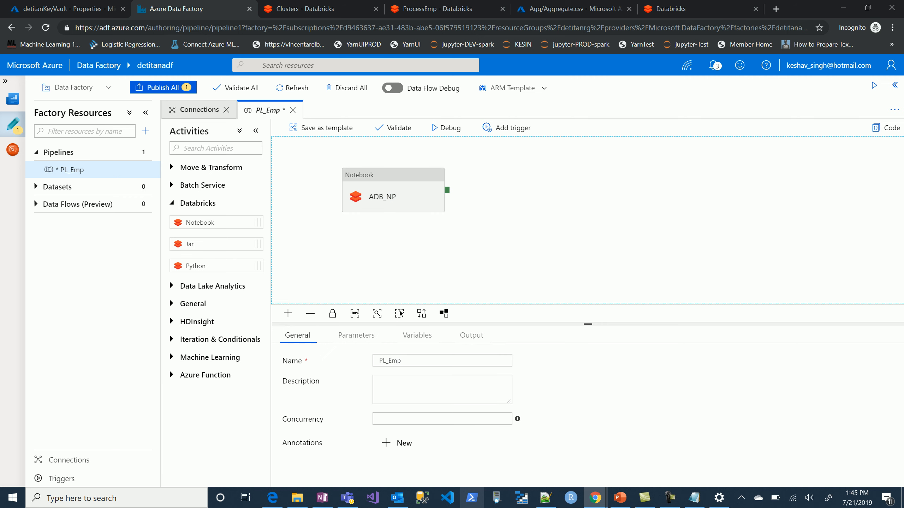
Publish all factory changes and start a debug run of the PL_Emp pipeline, refreshing its run output.
click(163, 87)
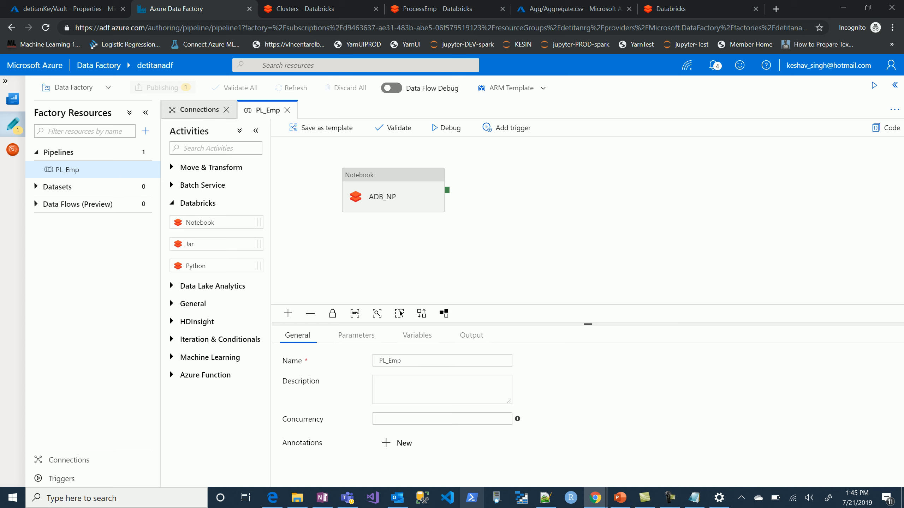
click(445, 128)
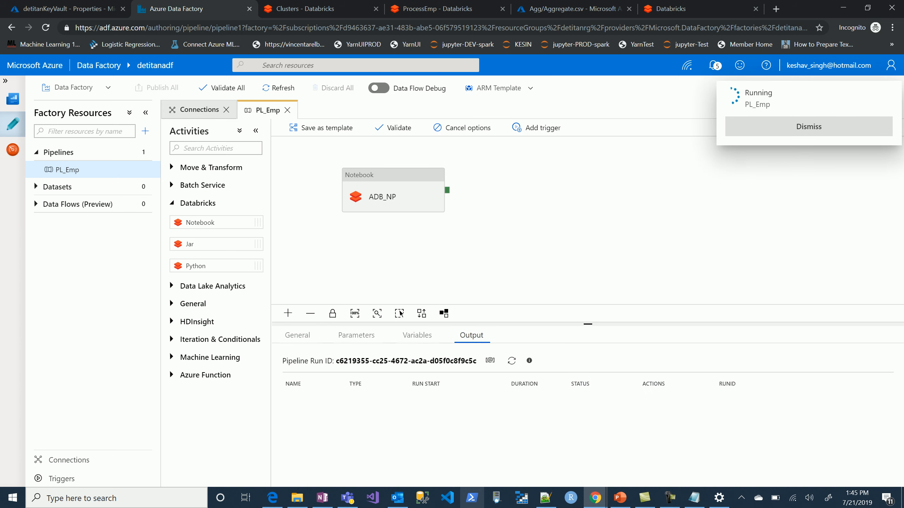
click(511, 361)
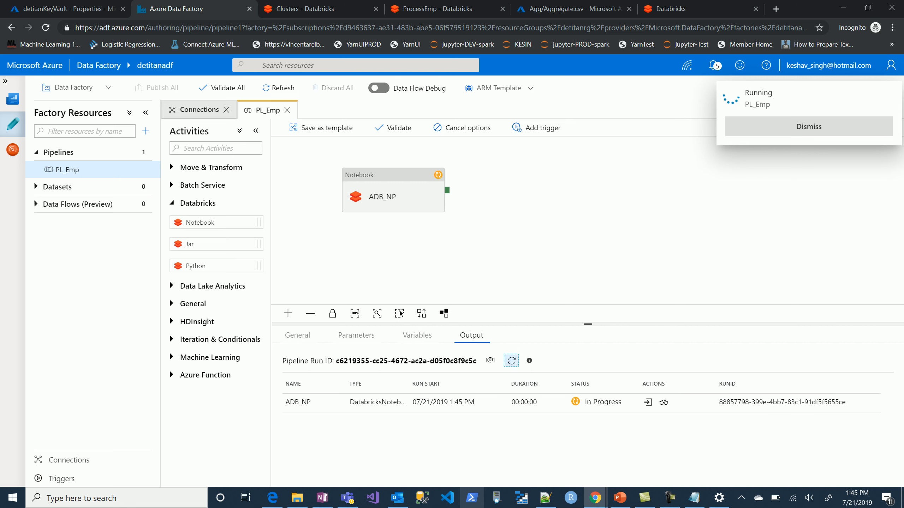
Inspect the ADB_NP run's input for the notebook path and base parameters, and refresh the run status.
click(648, 402)
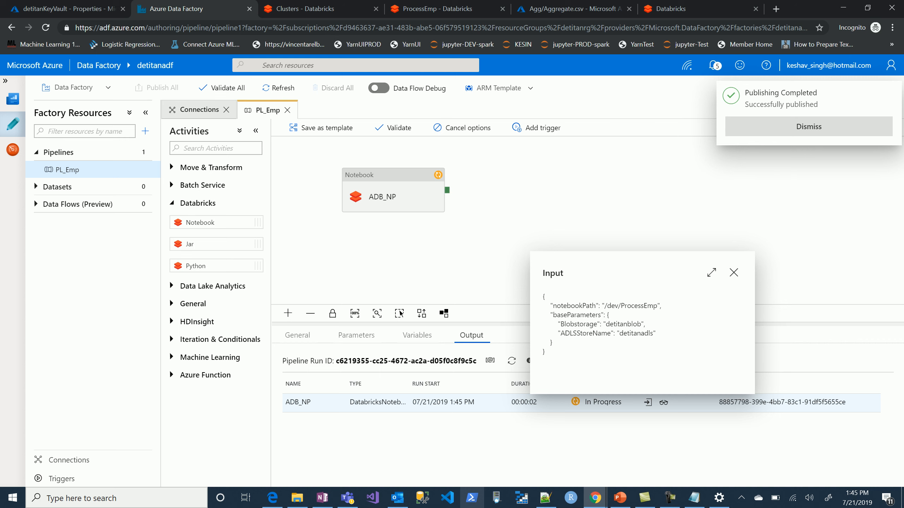
click(733, 272)
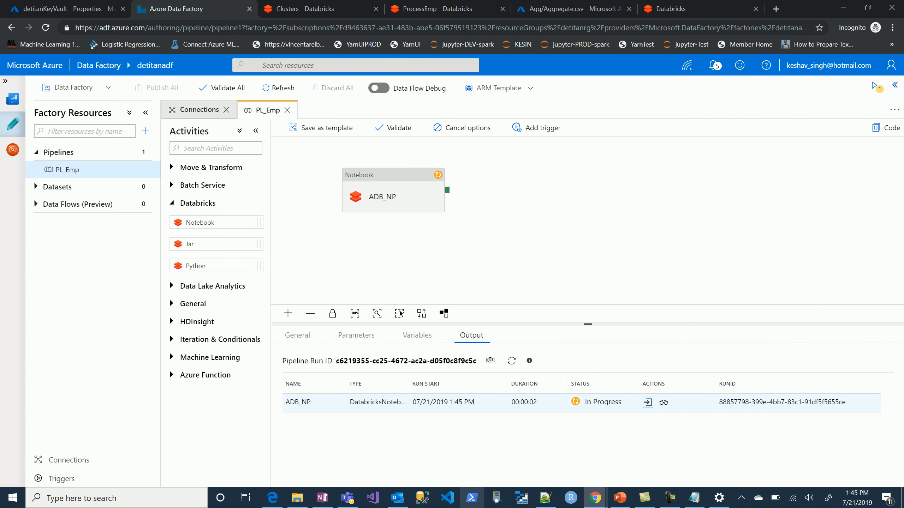
click(511, 361)
click(511, 361)
click(647, 402)
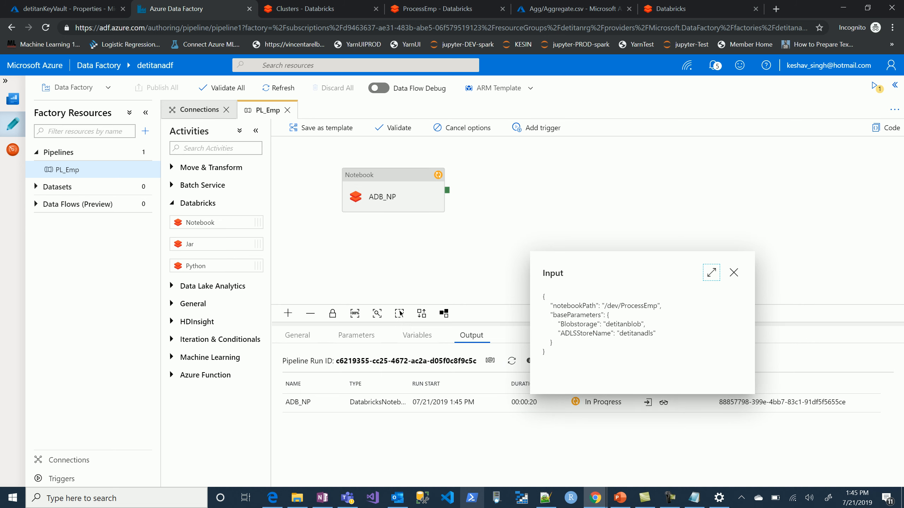
click(733, 272)
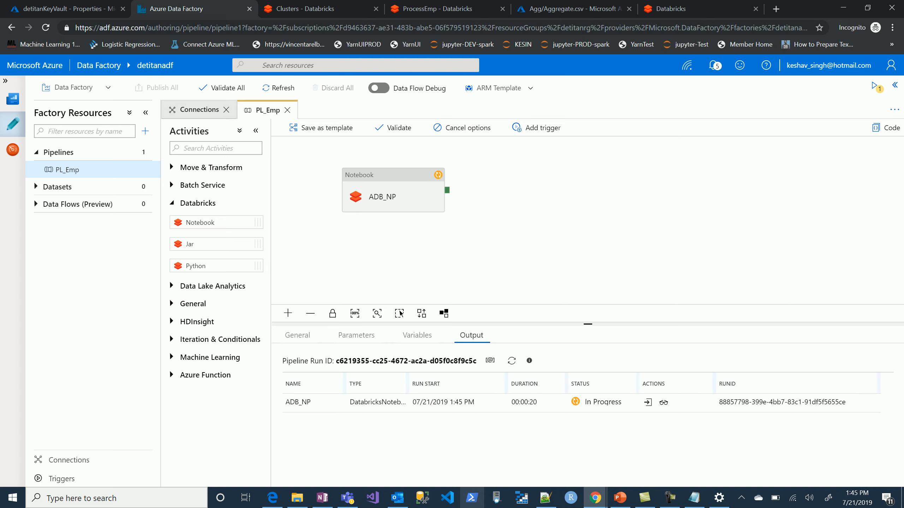
Open the Databricks run page from the ADB_NP run details and review the notebook's status, parameters and output.
click(663, 402)
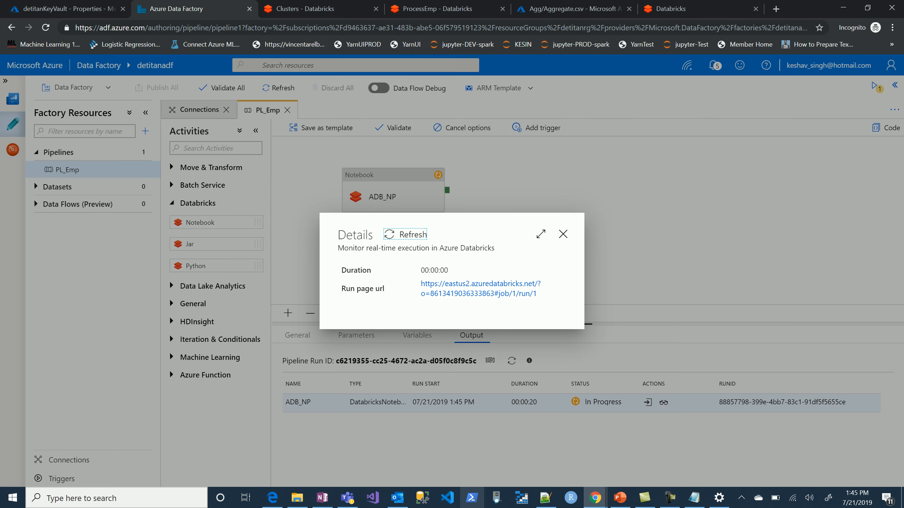
click(480, 289)
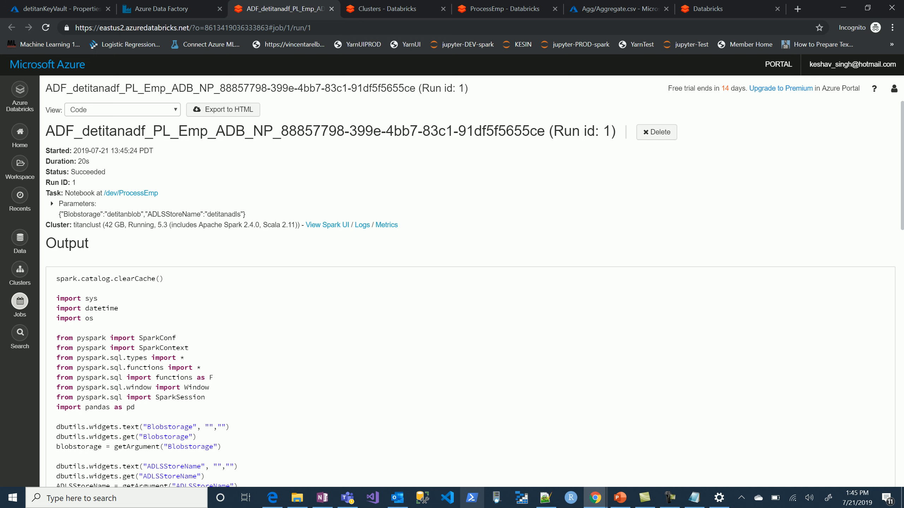
scroll(469, 294, down, 9)
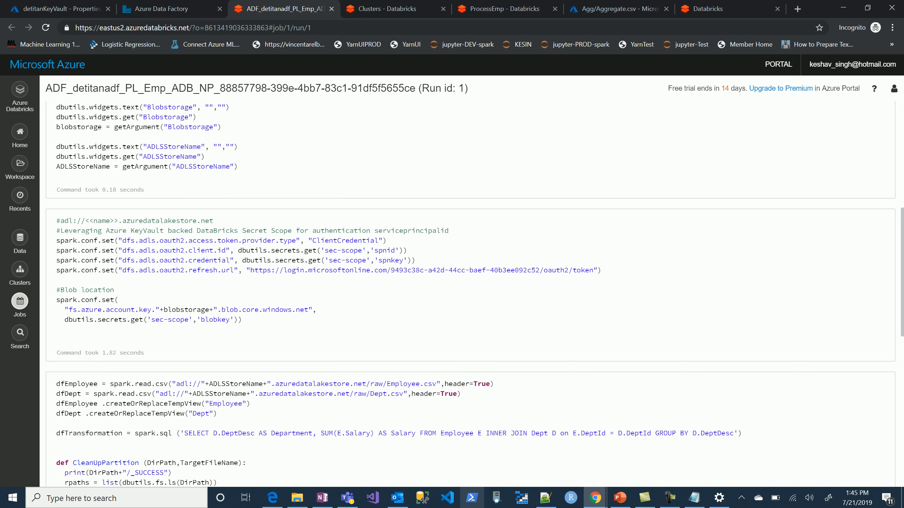
scroll(469, 277, down, 10)
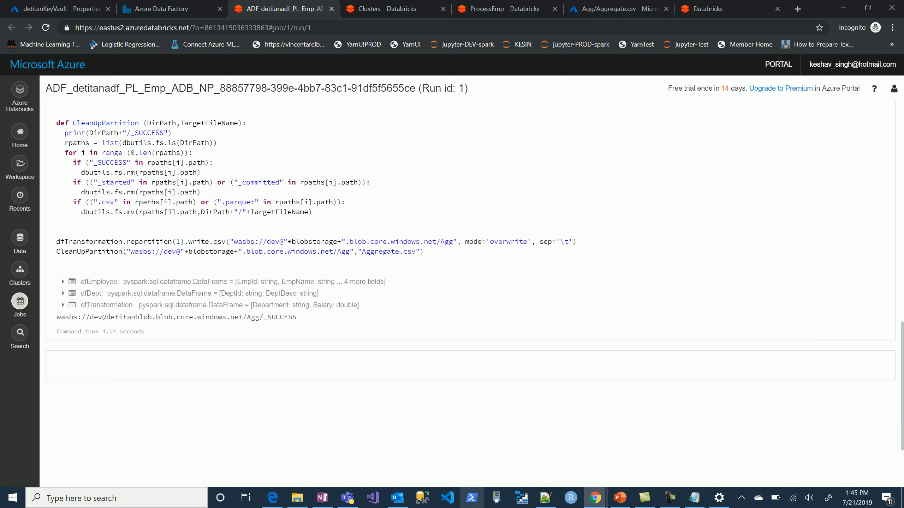
Reopen the dev container in the detitanblob storage account and check the Agg output's modification time.
click(582, 9)
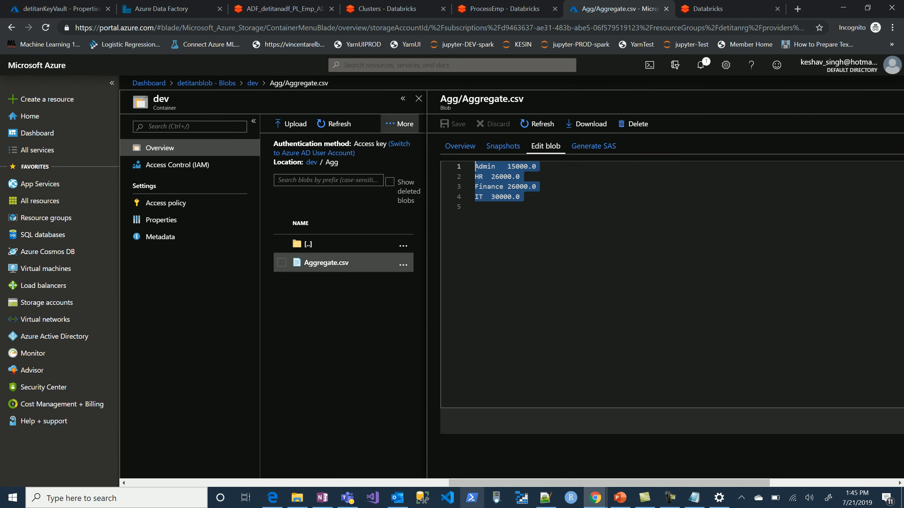
click(418, 98)
click(342, 123)
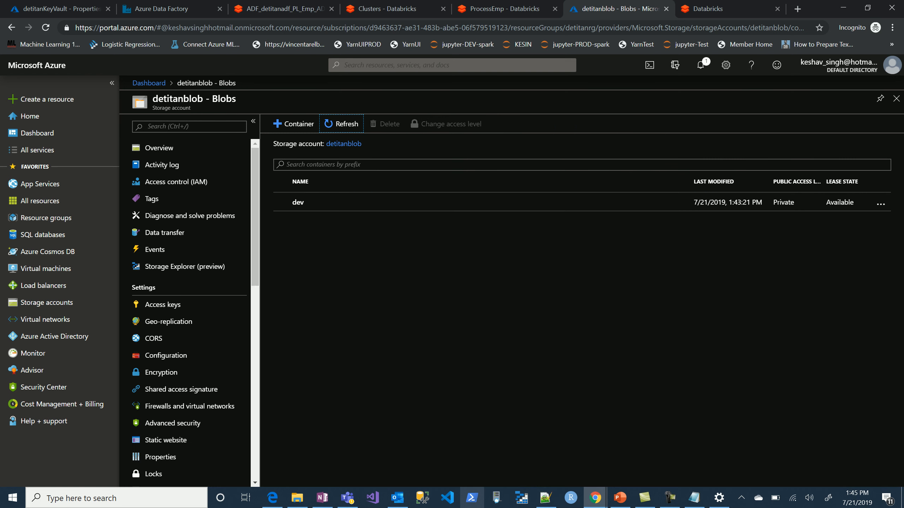
click(298, 202)
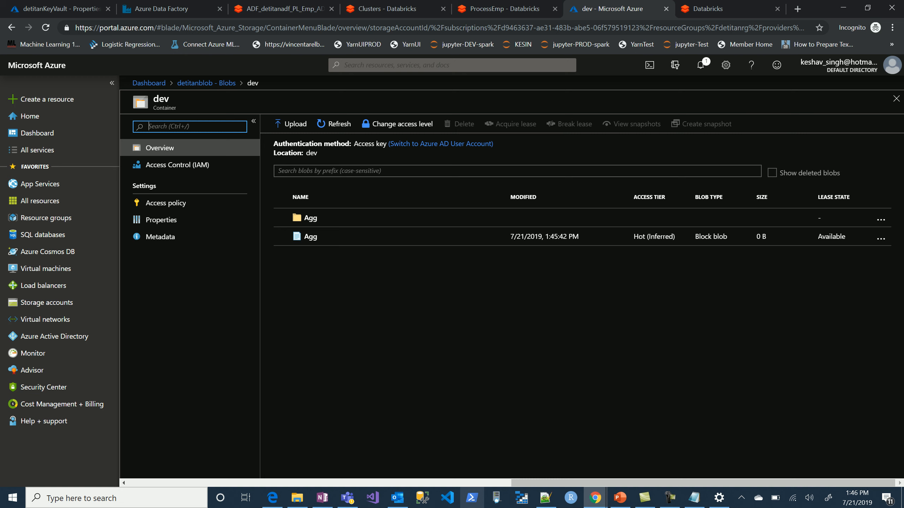
Leave the detitanKeyVault properties and return to the DataEngineering dashboard listing the project's resources.
key(ctrl+1)
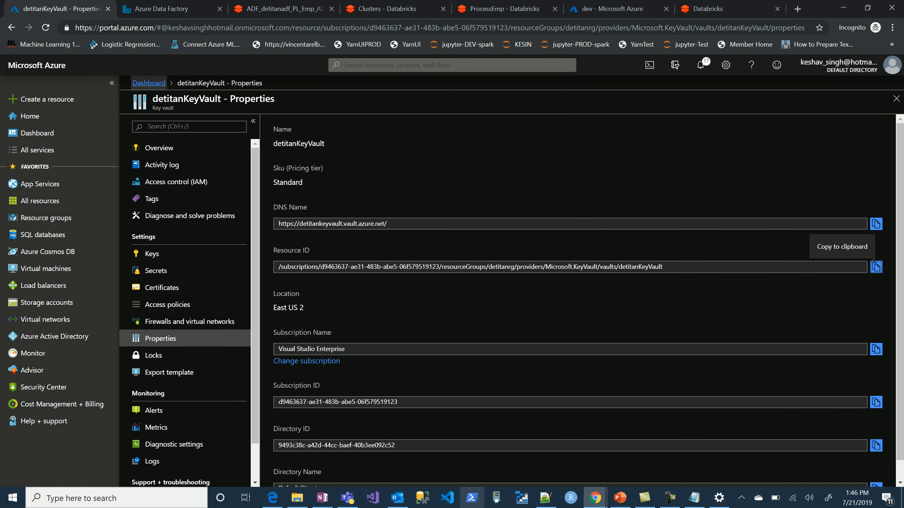
click(148, 83)
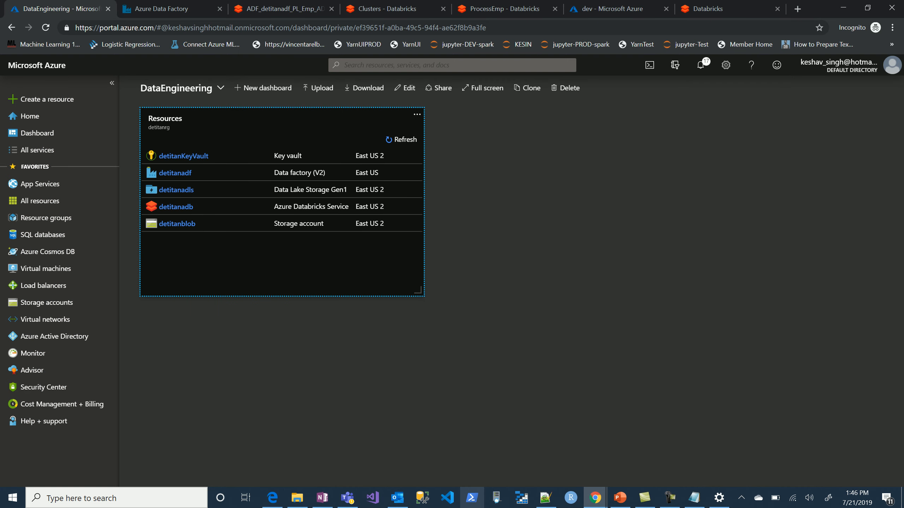